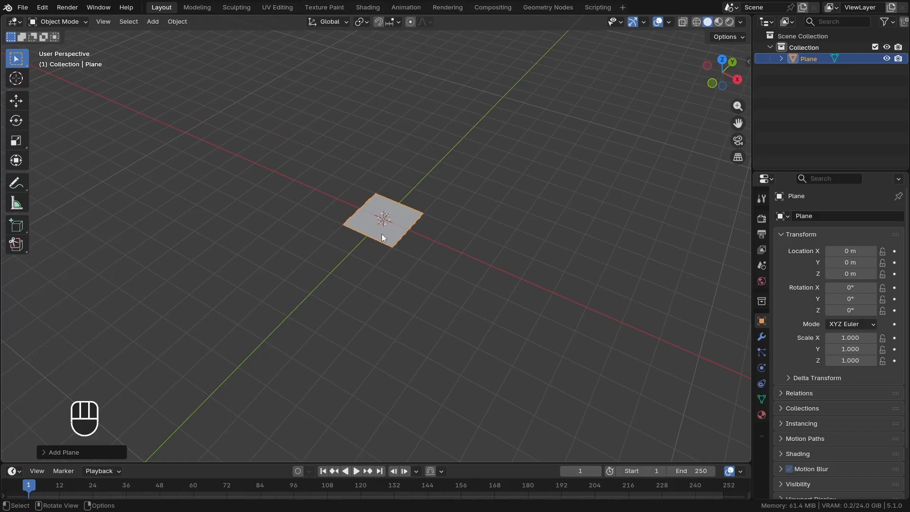
Scale the plane up by a factor of 15 and display its transform values and dimensions in the viewport
key(s)
key(KP_1)
key(KP_5)
click(382, 234)
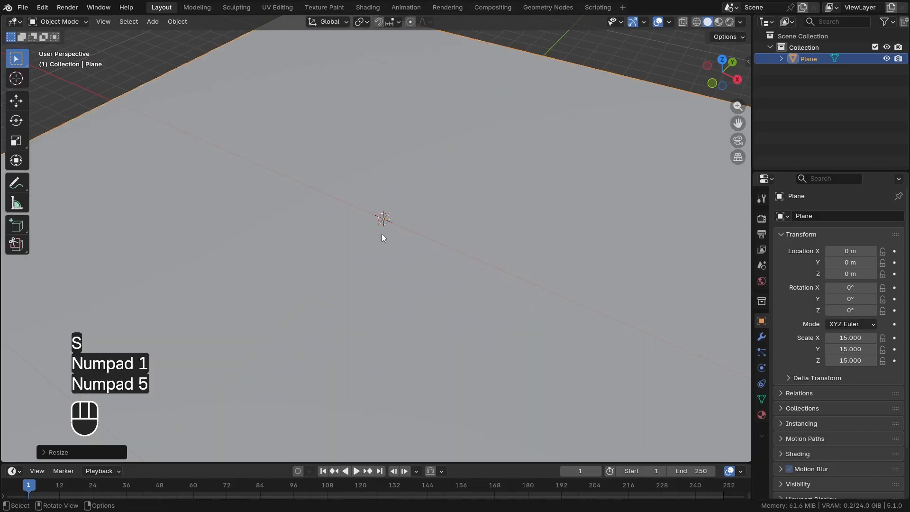
key(n)
scroll(430, 268, down, 5)
scroll(440, 280, up, 2)
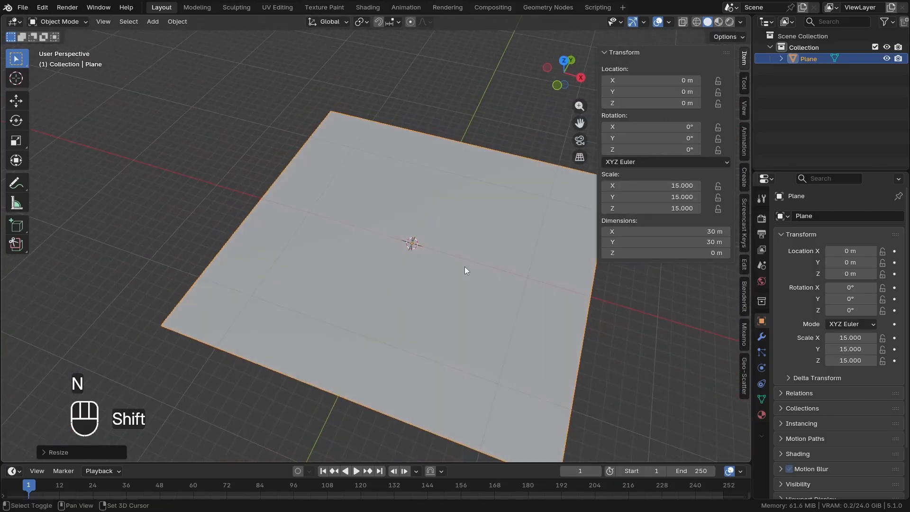
scroll(464, 270, down, 2)
Subdivide the plane's mesh in Edit Mode four times into a 16 by 16 grid and view it from above
key(Tab)
scroll(446, 217, up, 2)
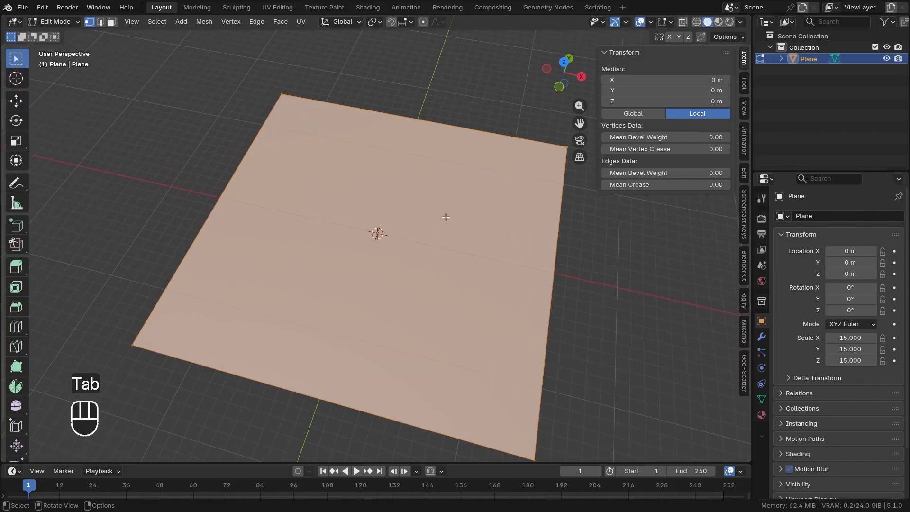
shift+middle_drag(386, 203, 369, 197)
middle_drag(373, 227, 372, 226)
shift+middle_drag(371, 225, 382, 231)
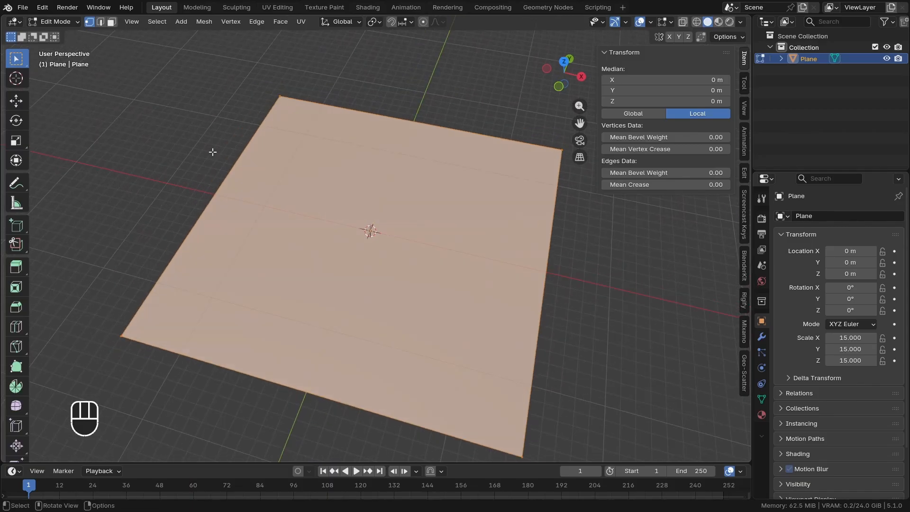
right_click(199, 117)
click(153, 127)
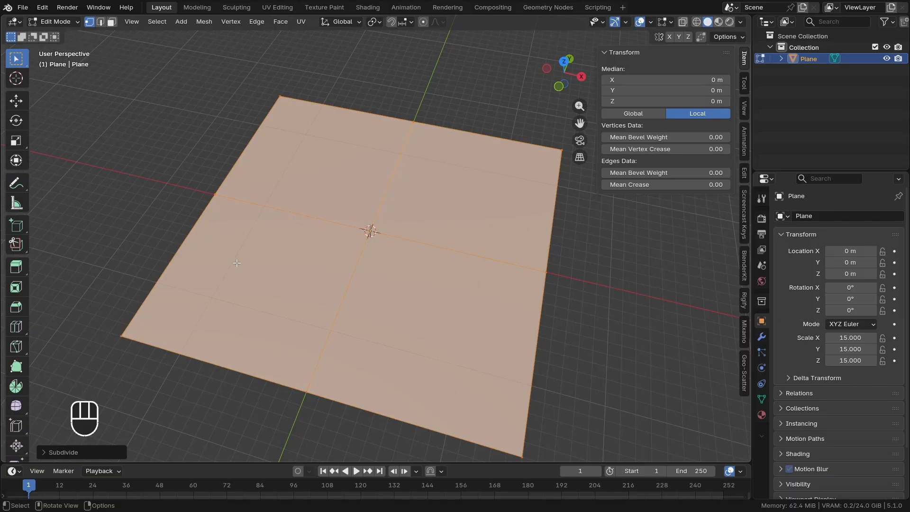
key(shift+r)
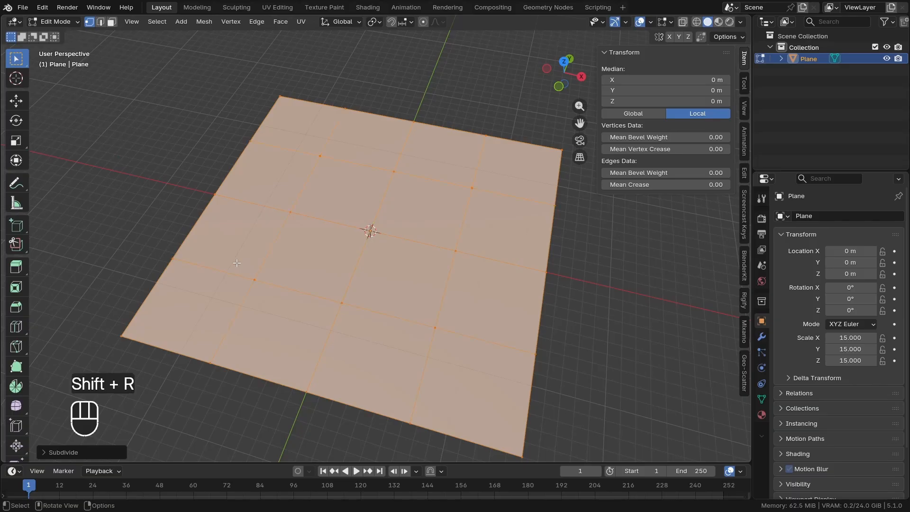
key(shift+r)
middle_drag(237, 263, 271, 317)
key(shift+r)
shift+middle_drag(321, 220, 325, 244)
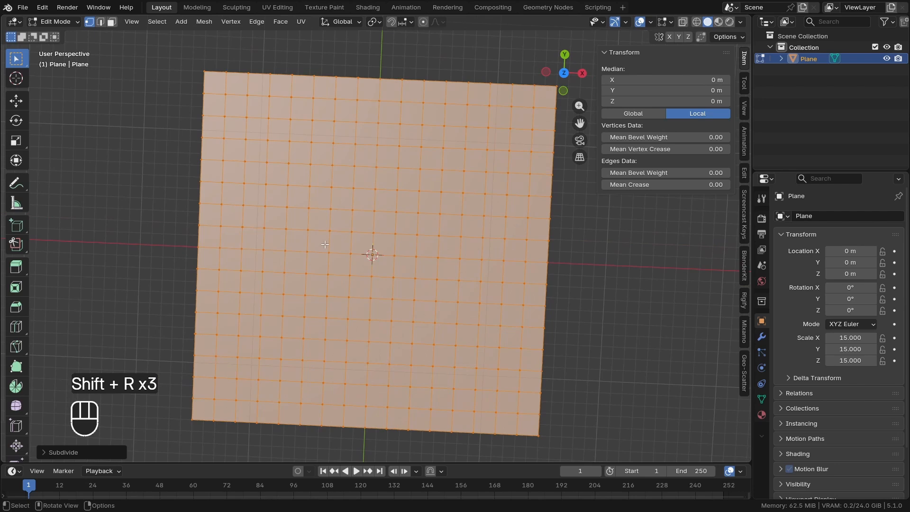
key(KP_7)
scroll(331, 225, down, 1)
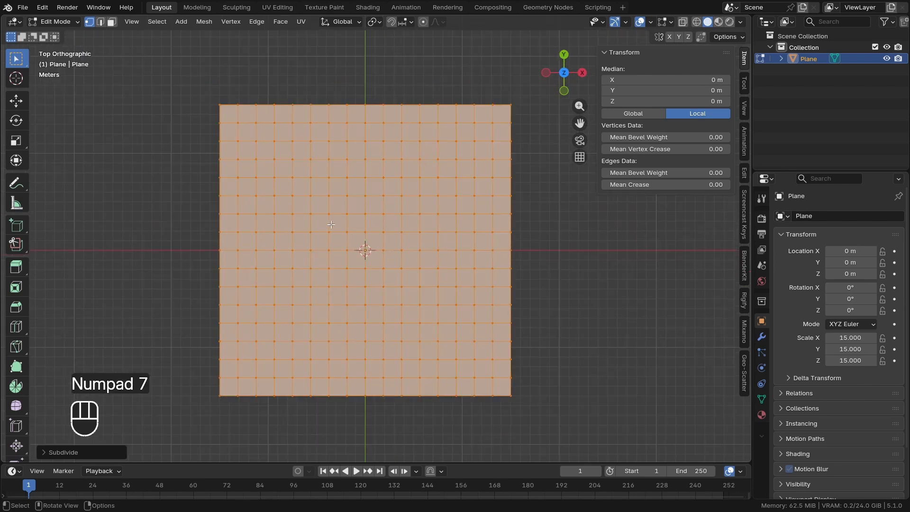
scroll(331, 224, up, 1)
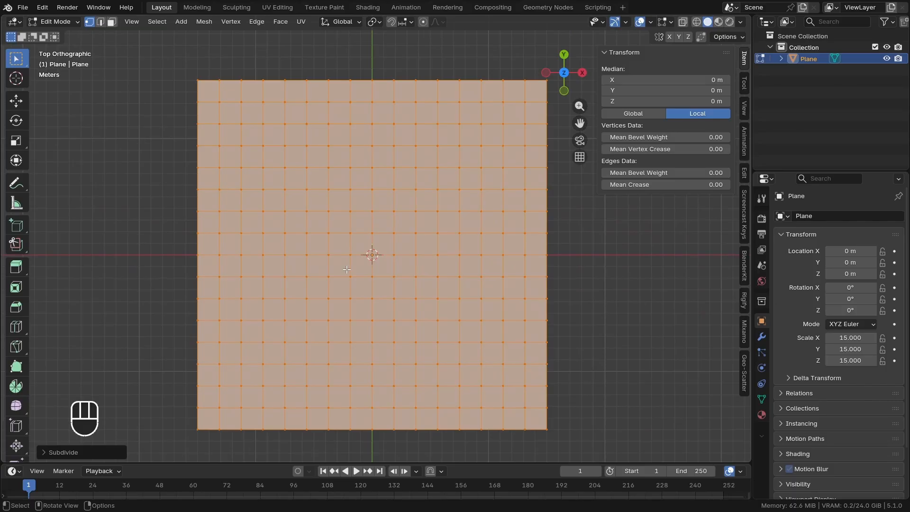
Search the installed add-ons in the preferences for "MAZE AN" and show the details of Maze any Mesh
key(ctrl+comma)
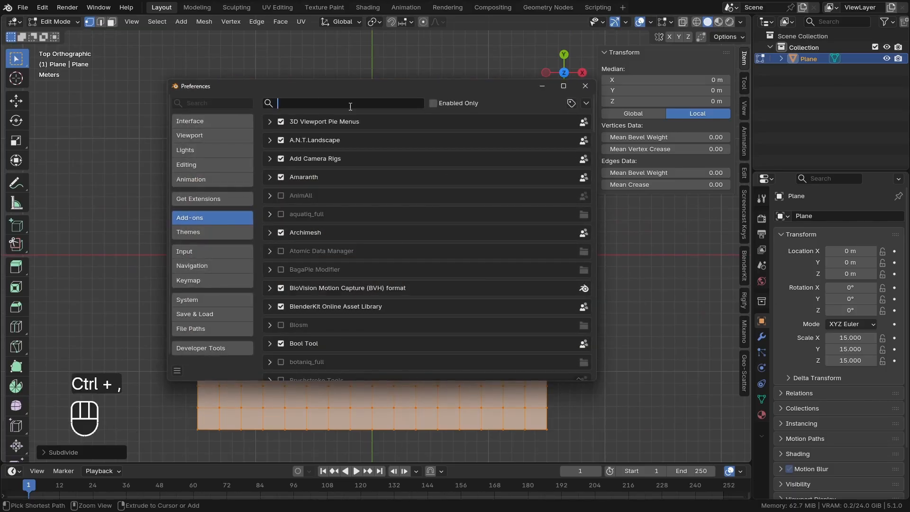
text(MAZE )
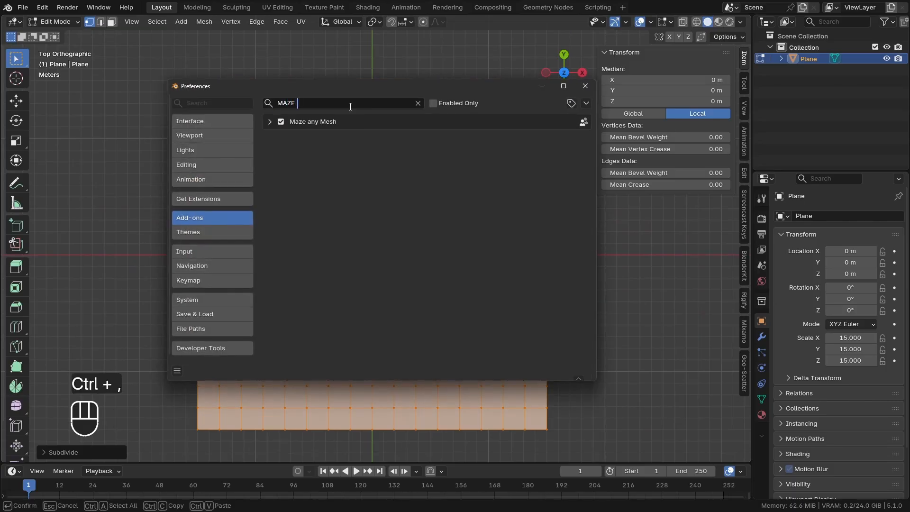
text(AN)
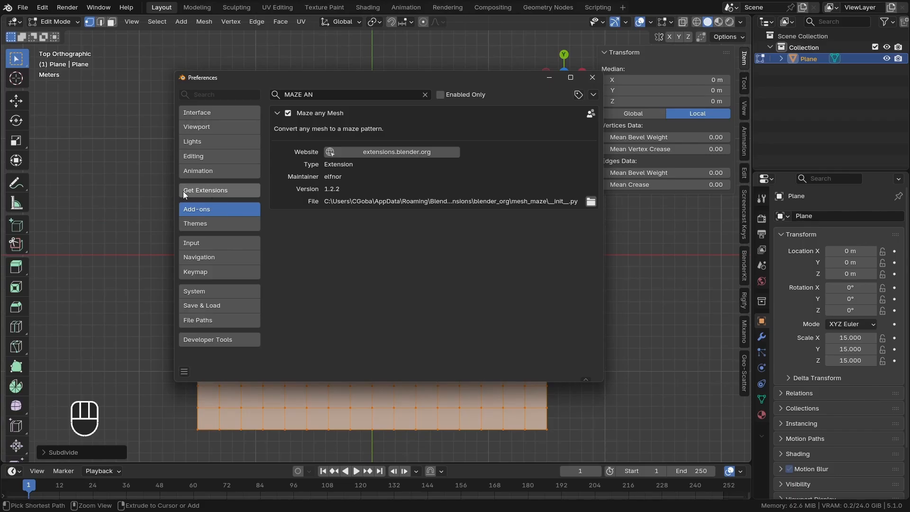
Search the online extensions for "MAZE" and close the preferences
click(208, 190)
click(302, 95)
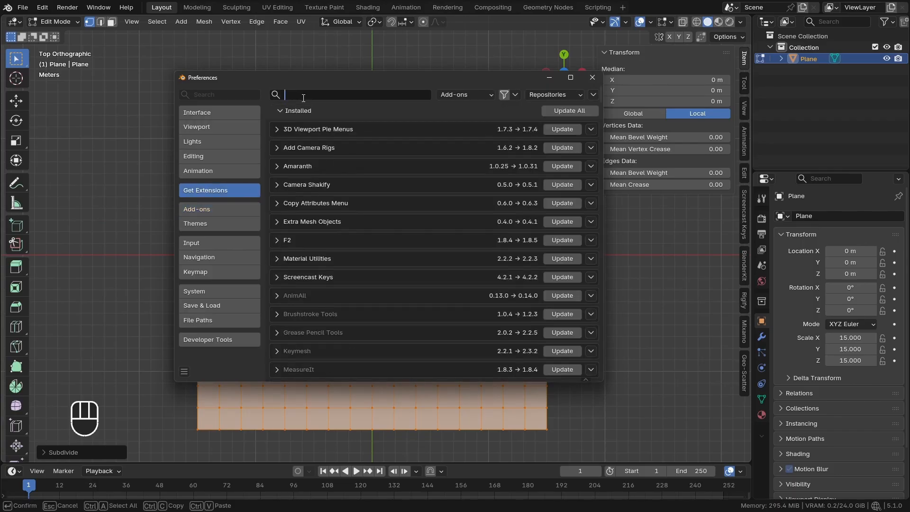
text(MAZE)
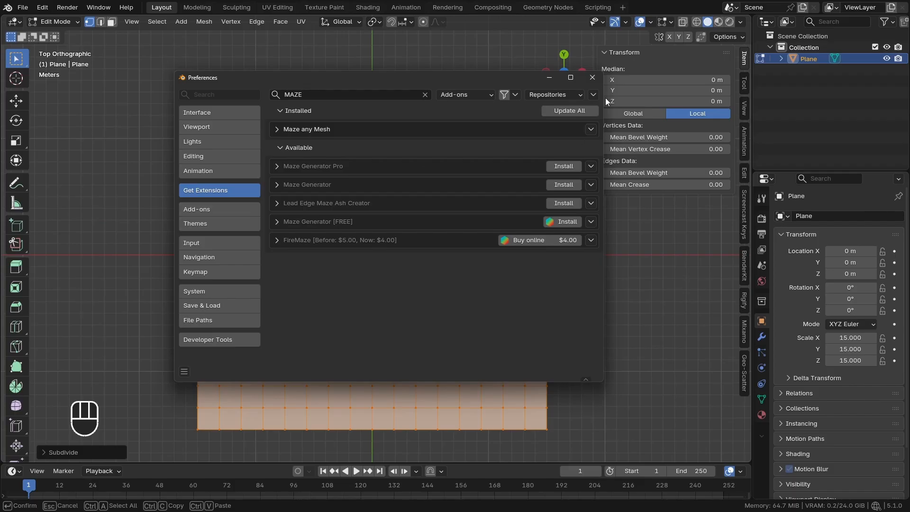
click(592, 78)
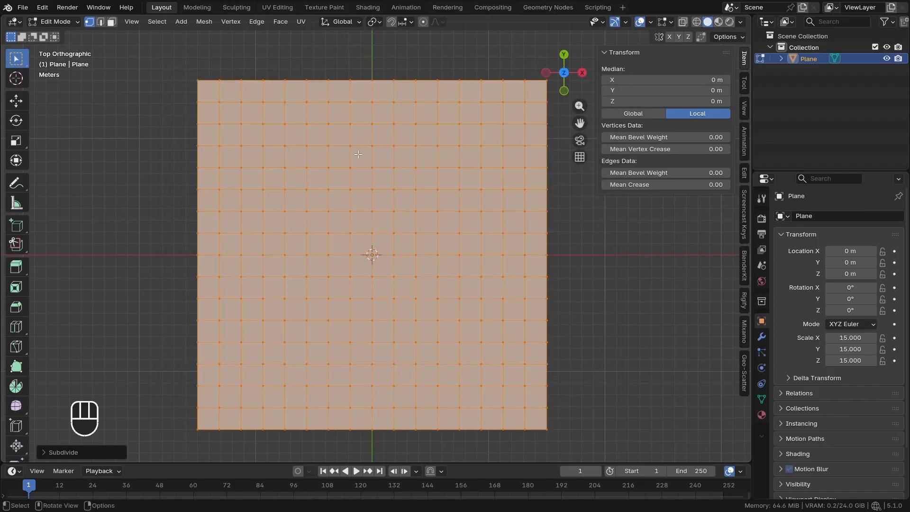
Try Maze mesh selection on the whole subdivided plane, inspect the generated geometry and undo it
middle_drag(198, 57, 204, 34)
click(204, 21)
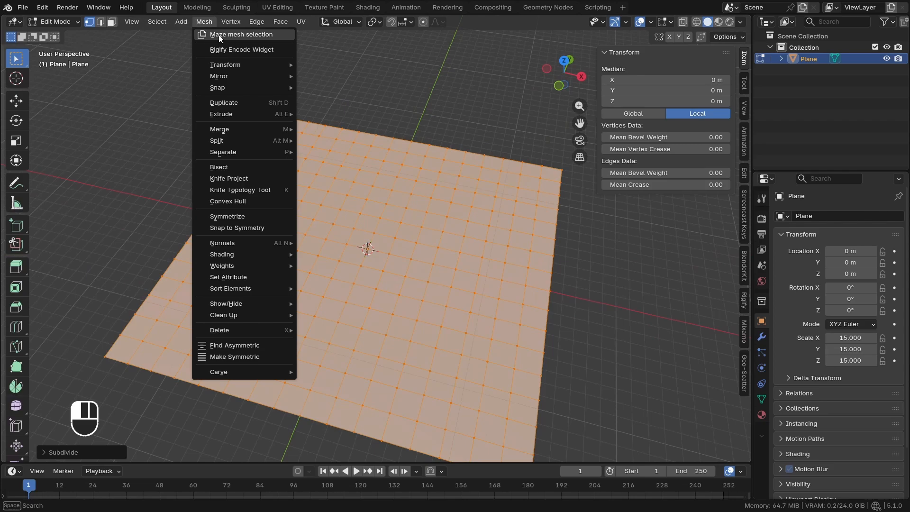
click(236, 37)
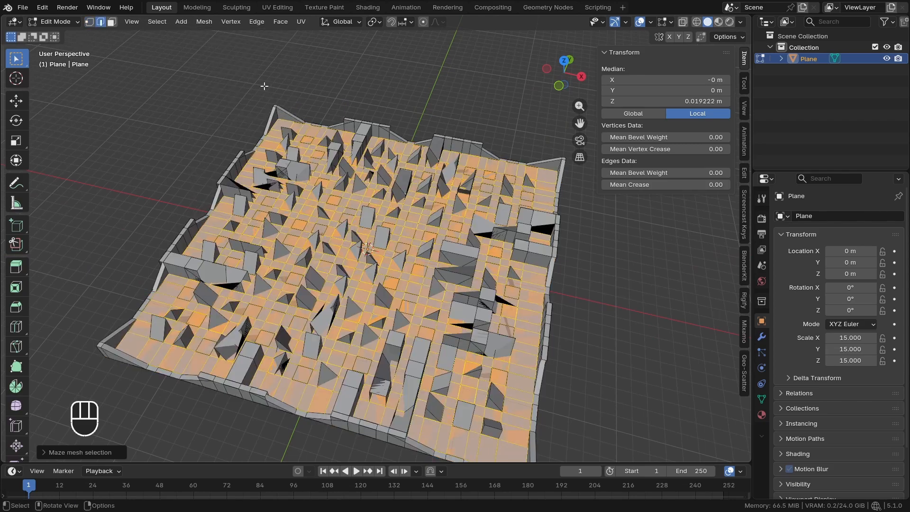
middle_drag(371, 279, 355, 228)
scroll(375, 244, up, 2)
scroll(361, 243, up, 1)
scroll(360, 236, down, 1)
scroll(360, 236, up, 1)
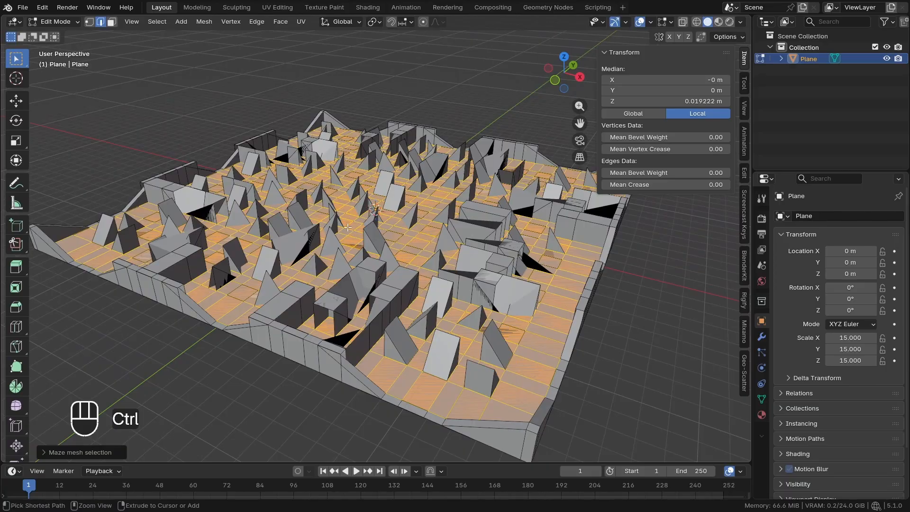
key(ctrl+z)
Return to Object Mode and apply the plane's scale so that it becomes 1.000 on every axis
key(Tab)
scroll(228, 198, down, 3)
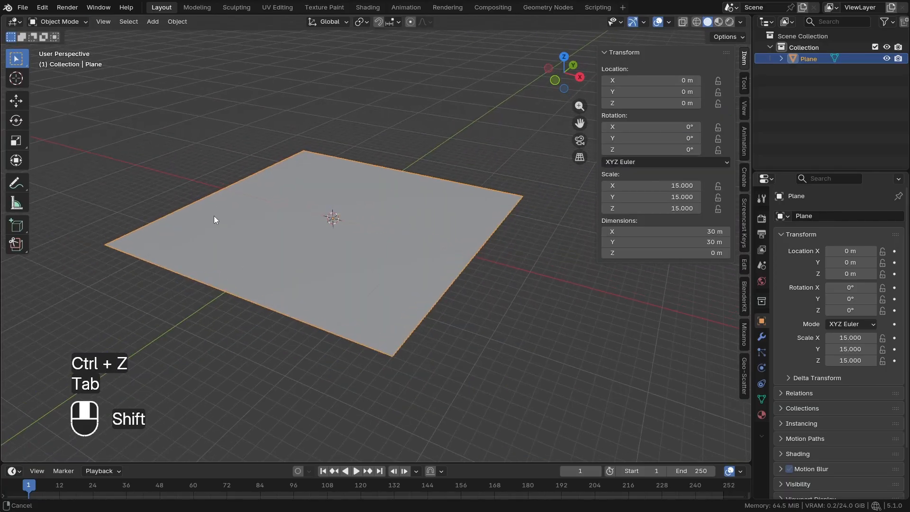
shift+middle_drag(215, 215, 158, 192)
key(ctrl+a)
click(81, 163)
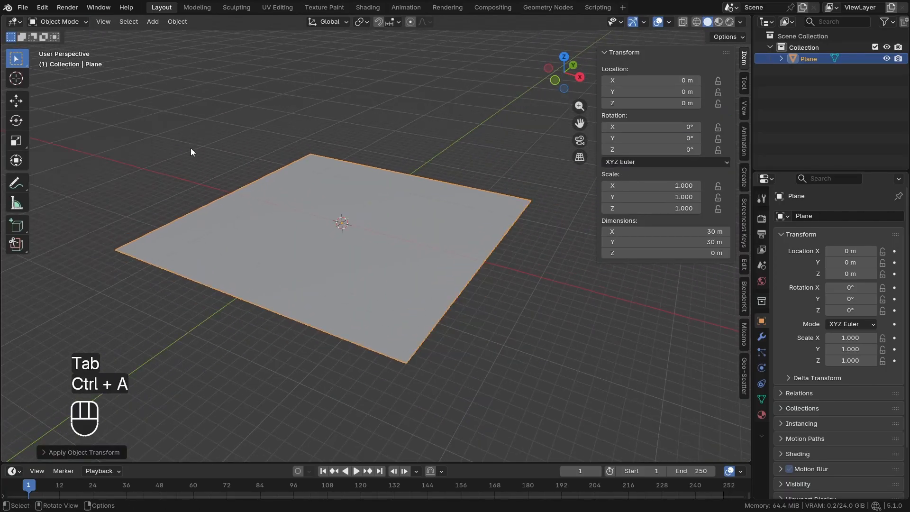
Try Maze mesh selection on the plane with its applied scale, inspect the maze pattern and undo it
middle_drag(190, 148, 248, 153)
key(Tab)
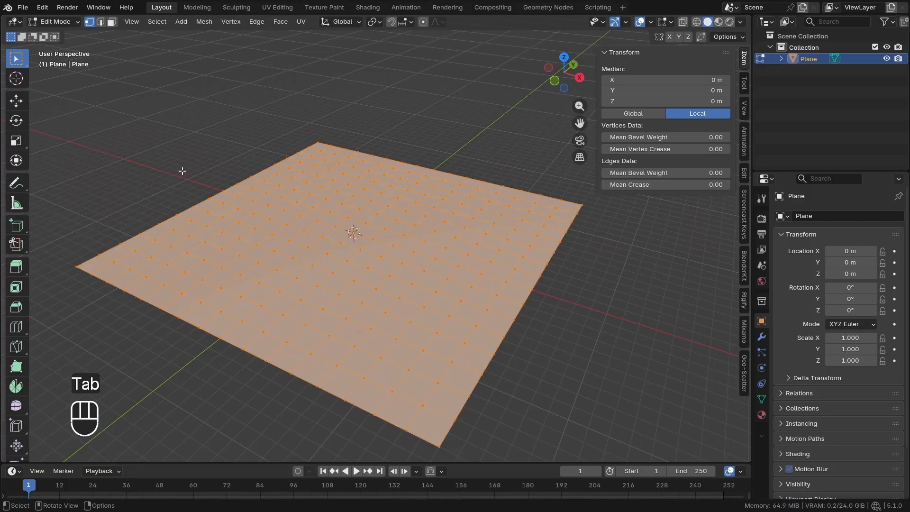
click(206, 23)
click(218, 35)
mouse_move(297, 208)
middle_down()
mouse_move(294, 245)
mouse_move(307, 201)
middle_up()
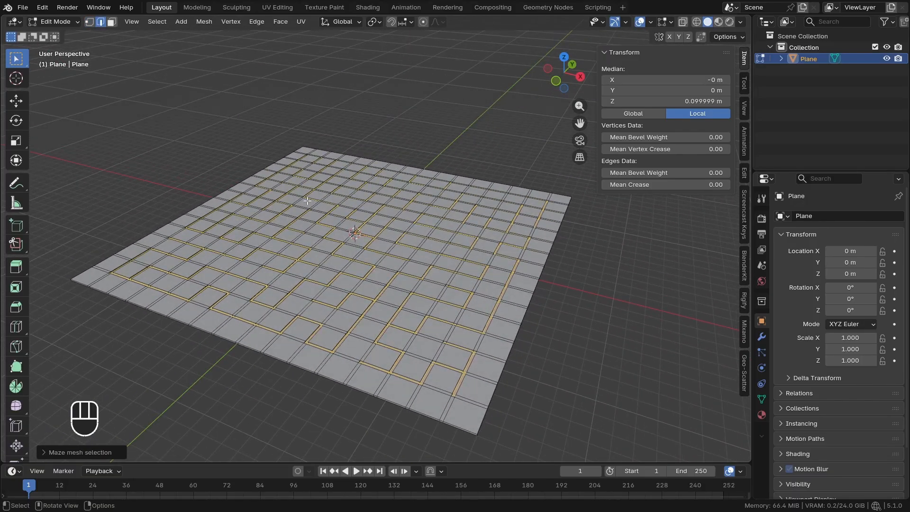
key(ctrl+z)
key(ctrl+z)
Duplicate the plane in place in Object Mode and hide the duplicate in the viewport
key(Tab)
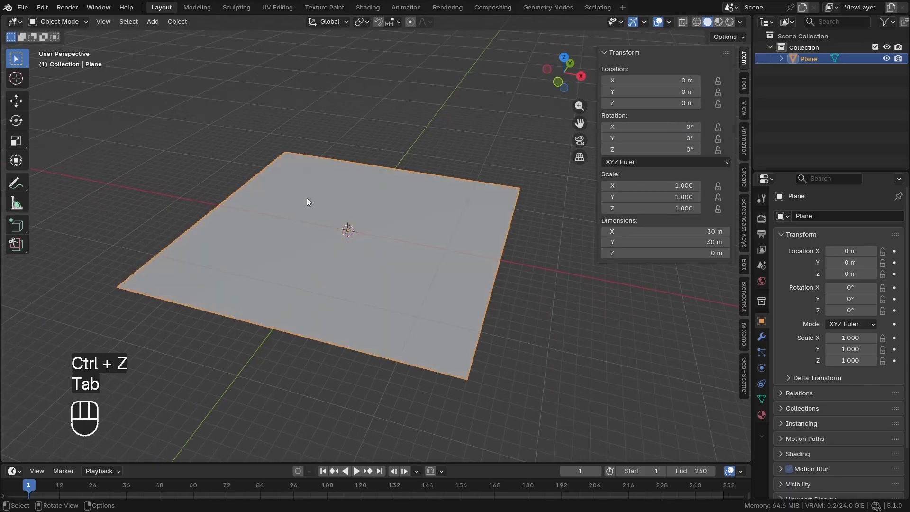
key(shift+d)
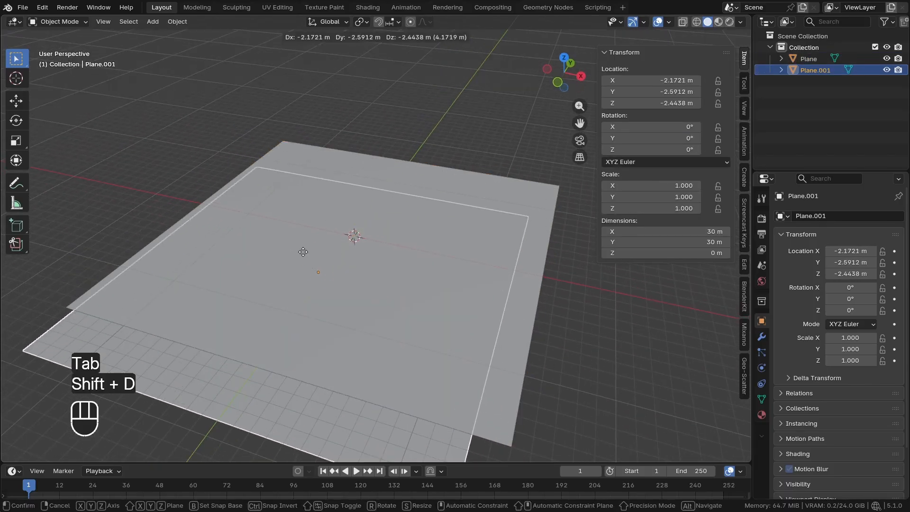
right_click(423, 181)
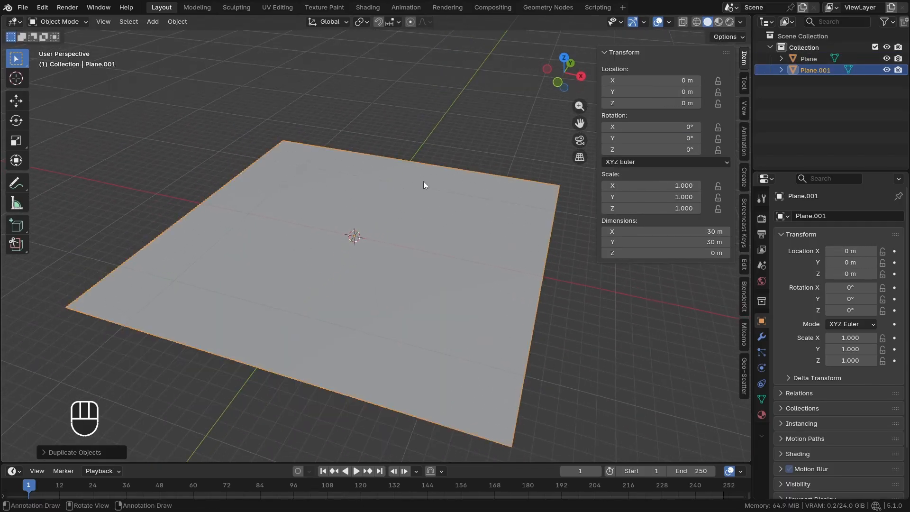
click(884, 70)
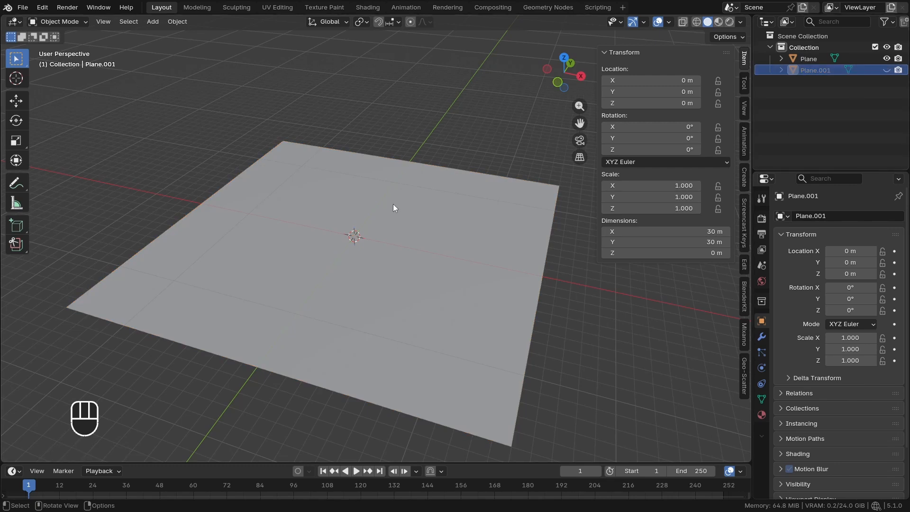
Delete the central 4 by 4 block of faces from the original plane's grid to leave a square opening
middle_drag(393, 204, 397, 209)
click(368, 240)
key(Tab)
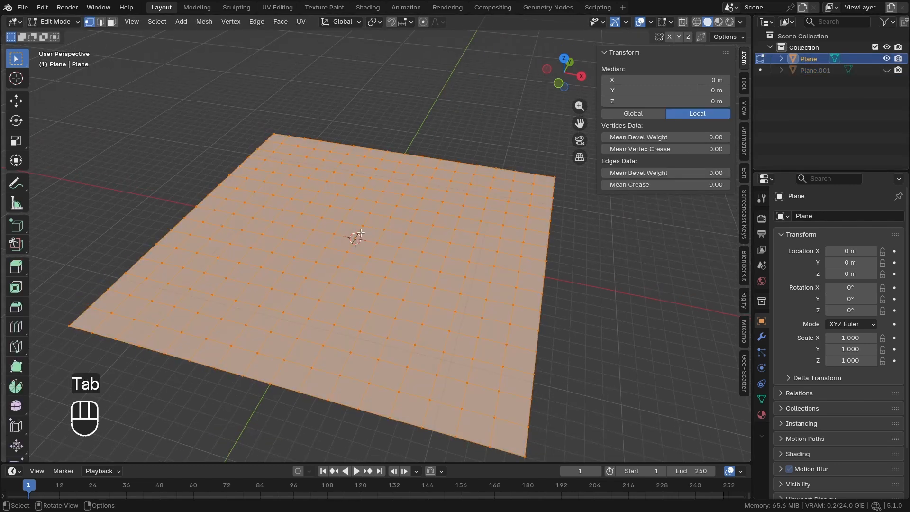
key(KP_7)
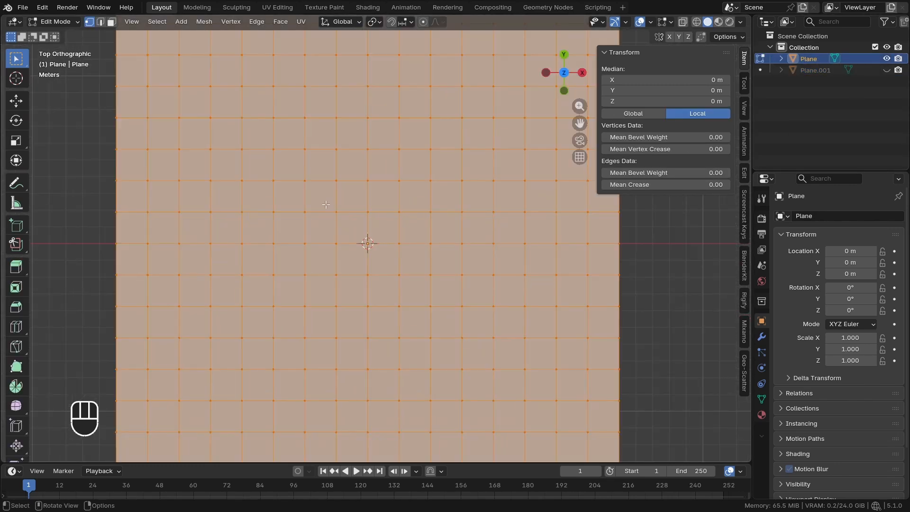
drag(325, 204, 412, 286)
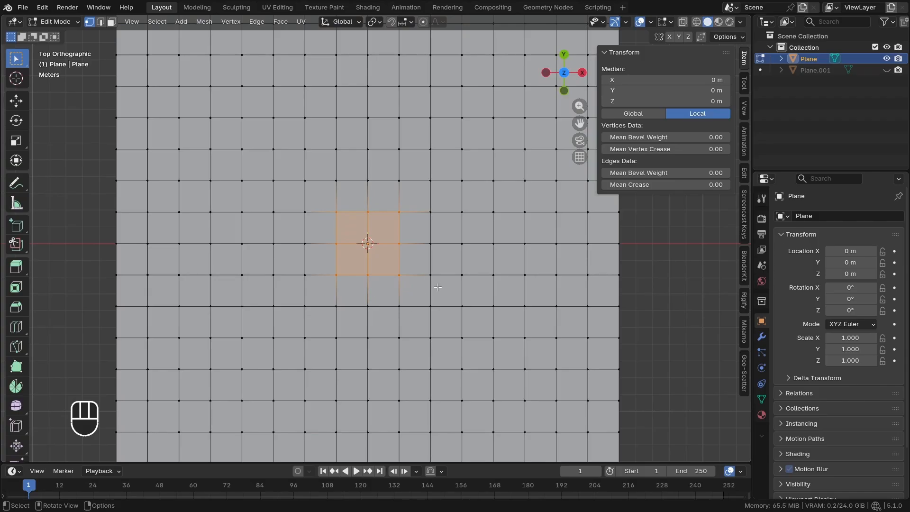
key(ctrl+KP_Add)
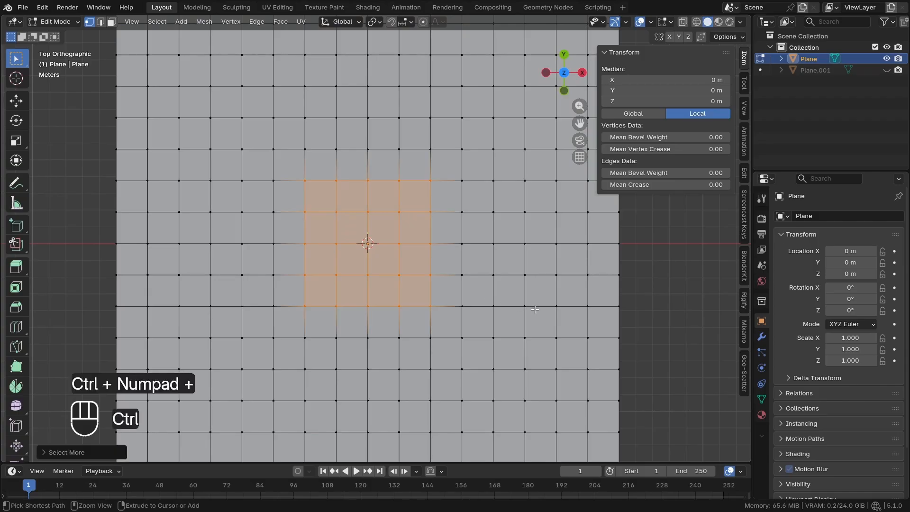
scroll(337, 266, down, 2)
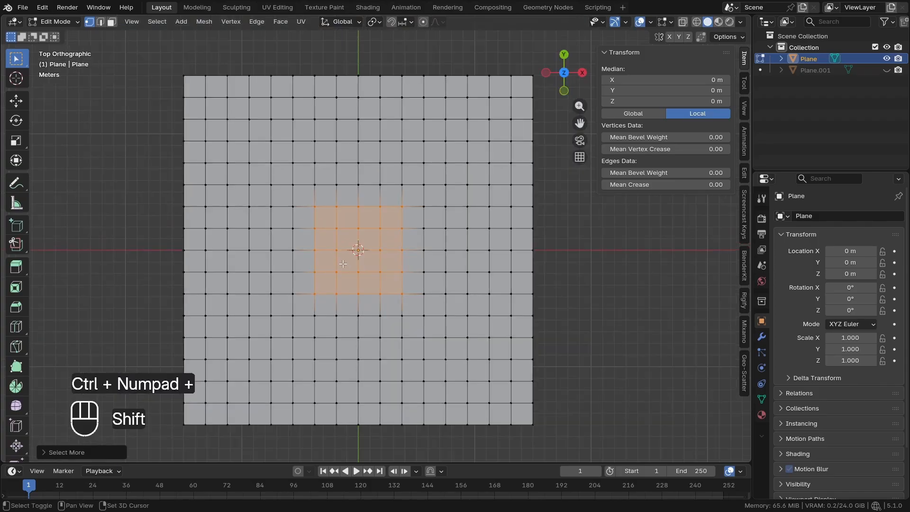
shift+middle_drag(337, 266, 377, 228)
key(x)
click(525, 263)
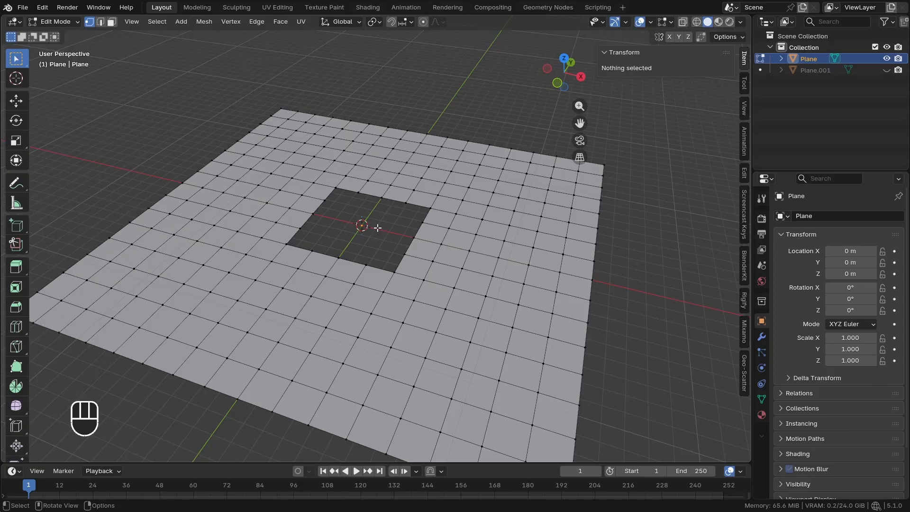
Select all of the remaining mesh around the square opening and generate a maze with Maze mesh selection
key(a)
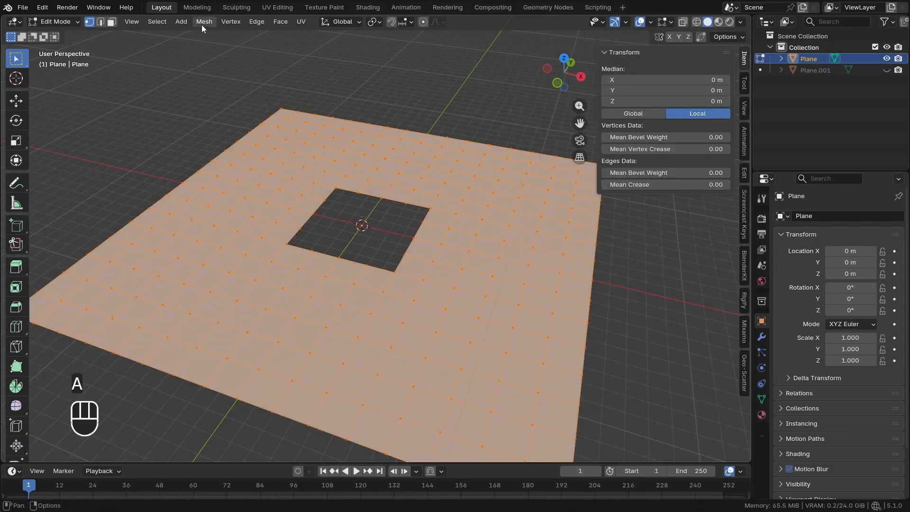
click(204, 21)
click(200, 25)
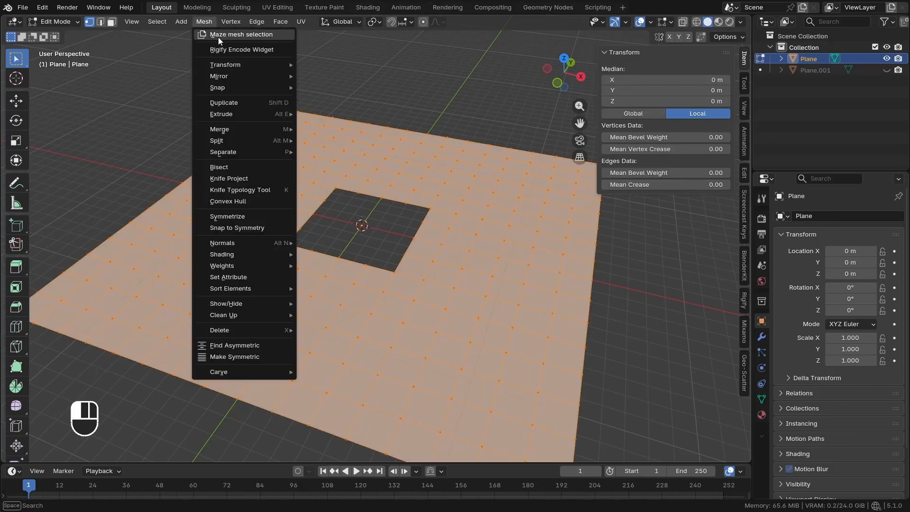
click(229, 36)
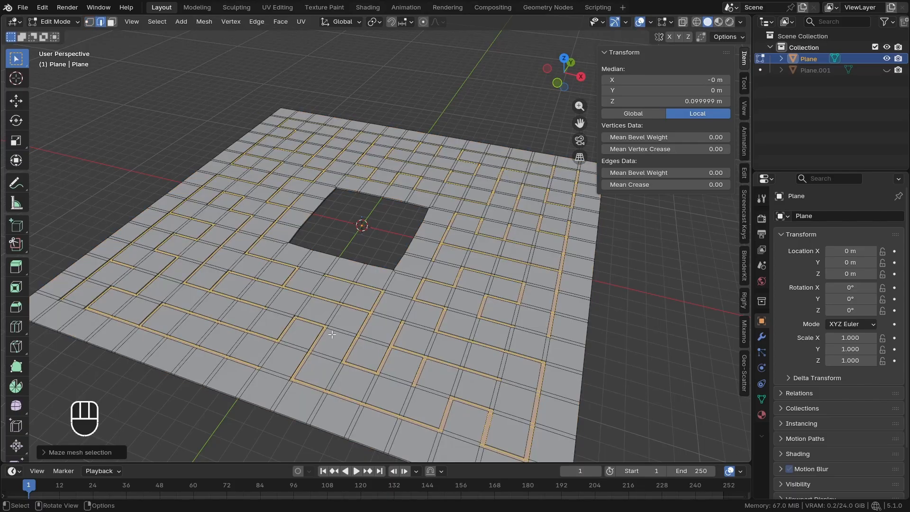
Raise the generated maze's walls by setting the Maze mesh selection Extrude to 2.4
click(81, 452)
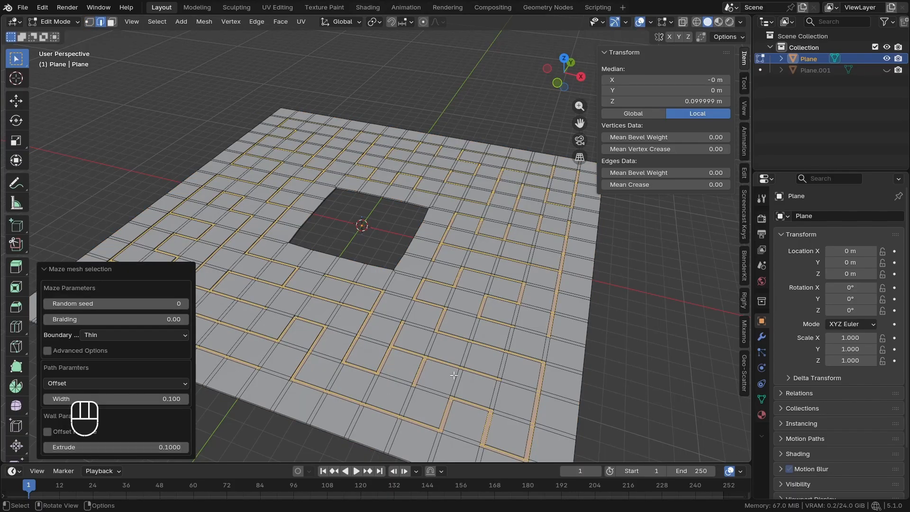
middle_drag(421, 385, 432, 361)
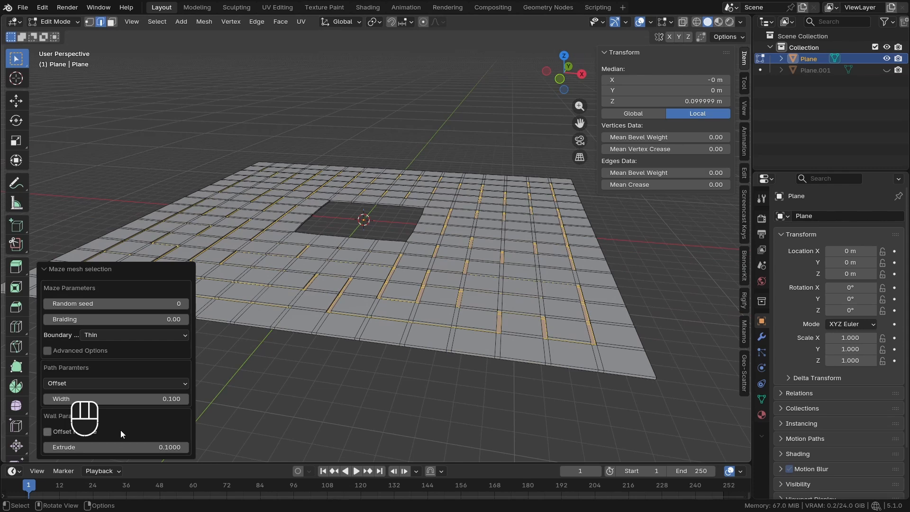
click(50, 269)
click(53, 451)
mouse_move(113, 448)
mouse_down()
mouse_move(142, 448)
mouse_move(115, 448)
mouse_up()
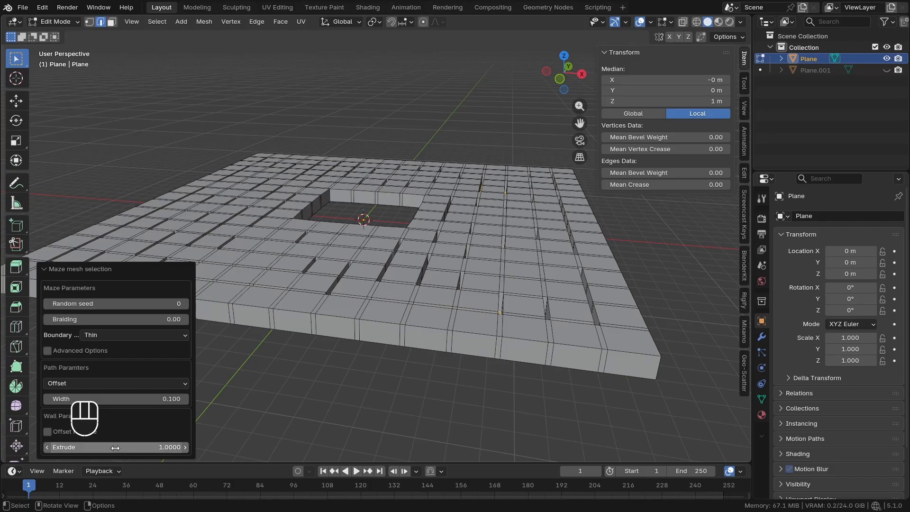
click(154, 447)
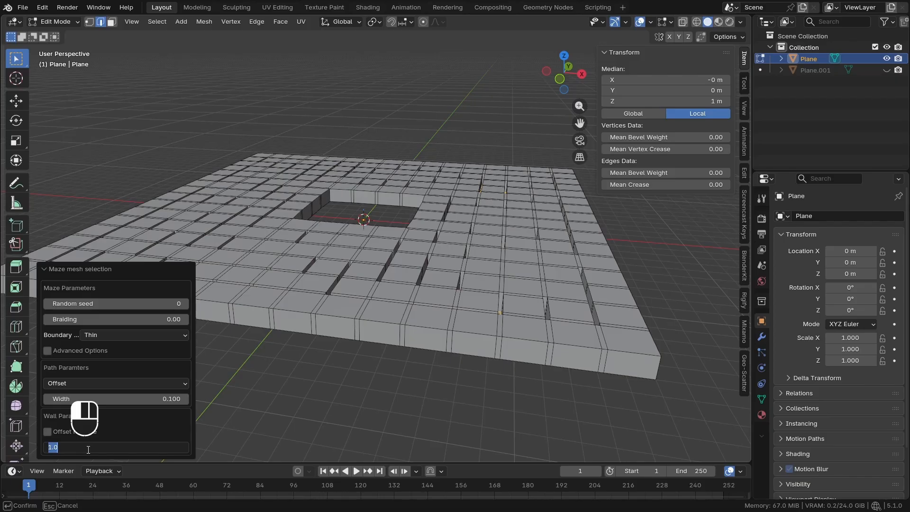
text(2.4)
key(Return)
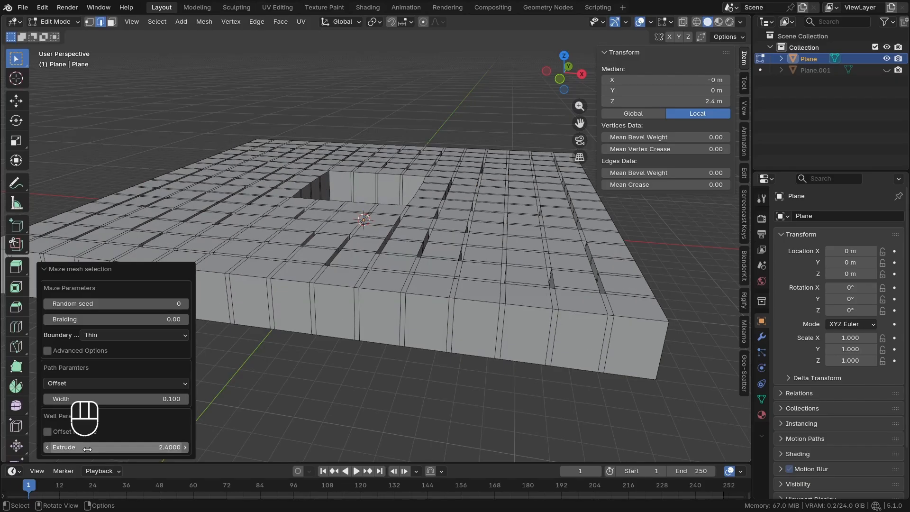
Widen the maze paths by setting the Offset path Width to 0.838
middle_drag(417, 289, 377, 313)
scroll(403, 322, up, 1)
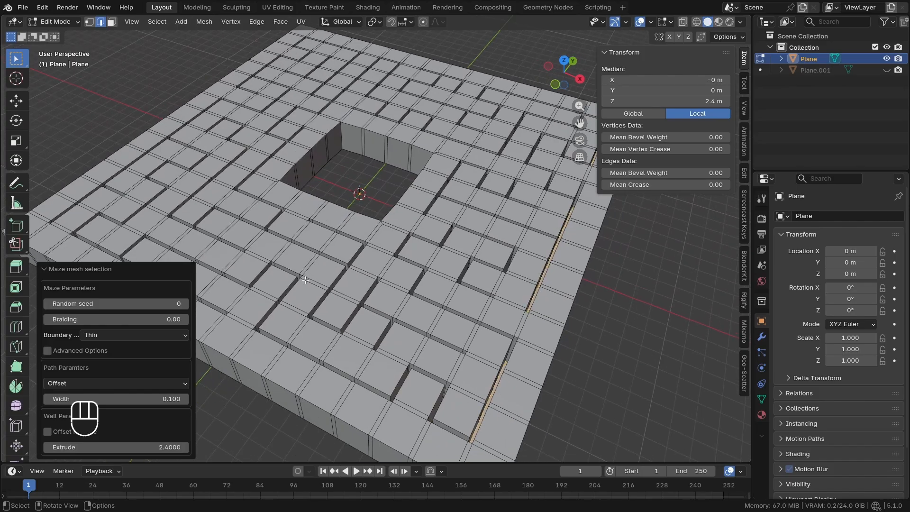
scroll(439, 378, up, 1)
shift+middle_drag(411, 365, 416, 360)
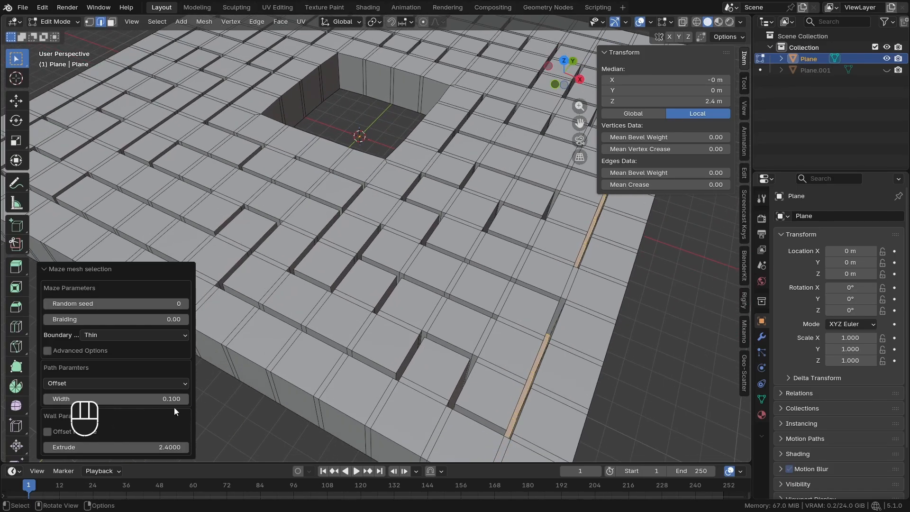
shift+drag(171, 399, 342, 399)
scroll(258, 182, down, 4)
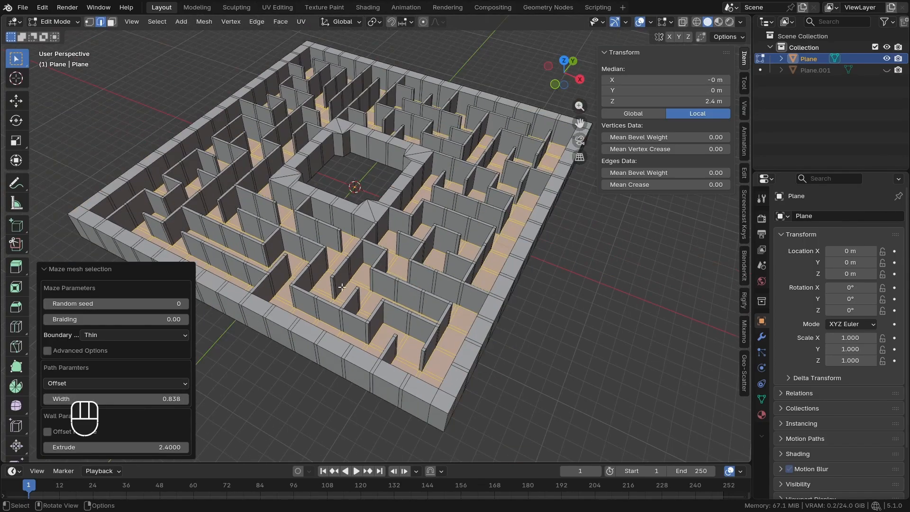
shift+middle_drag(258, 182, 275, 201)
middle_drag(275, 202, 289, 214)
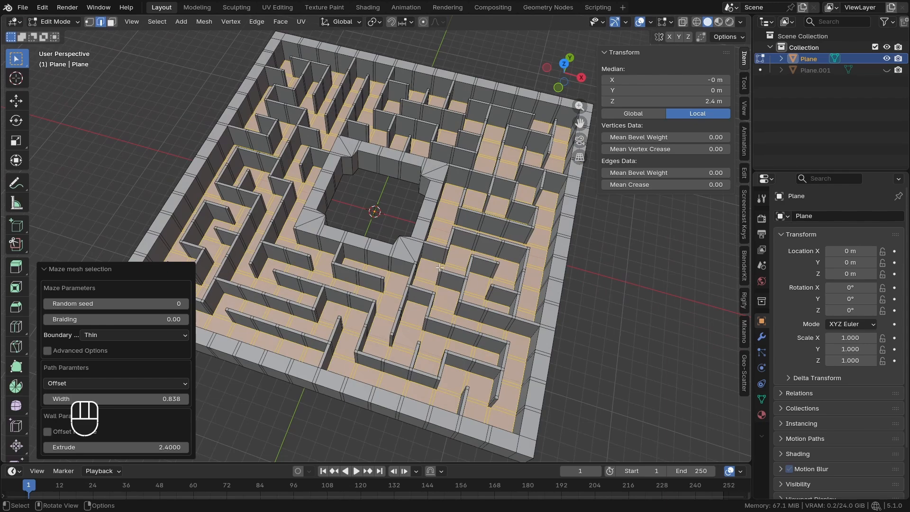
middle_drag(424, 255, 418, 237)
Set the maze's boundary walls to None
click(110, 335)
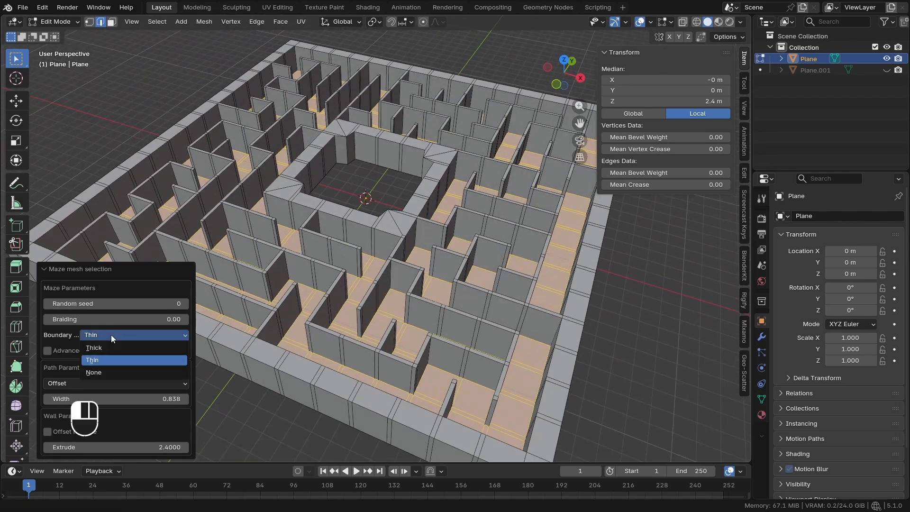
click(109, 372)
mouse_move(379, 281)
middle_down()
mouse_move(382, 304)
mouse_move(365, 287)
middle_up()
scroll(364, 286, down, 3)
shift+middle_drag(363, 283, 364, 298)
scroll(364, 297, up, 1)
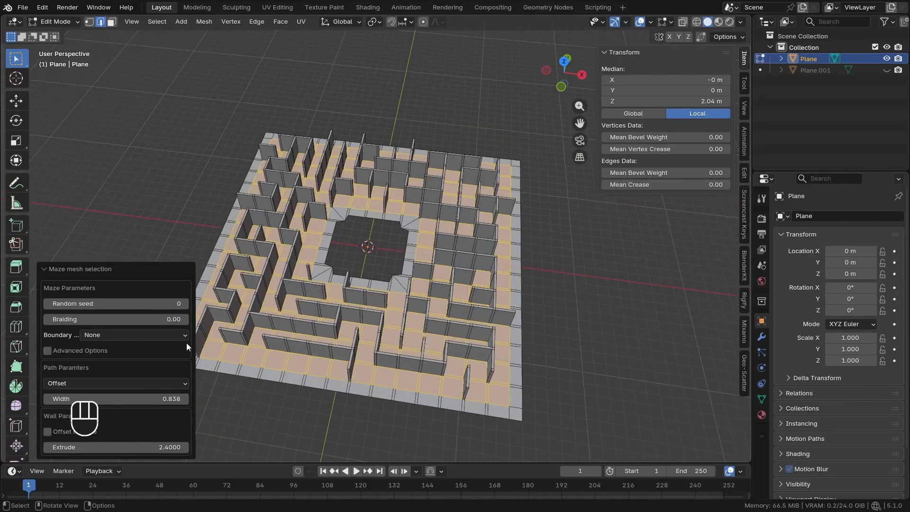
Set the maze's Braiding to 0.72 and its Random seed to 6
scroll(248, 328, up, 2)
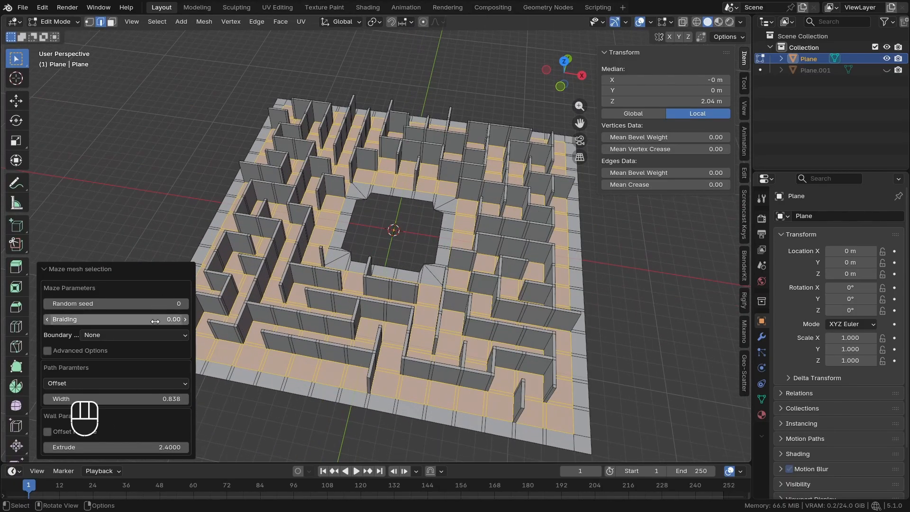
drag(152, 318, 192, 319)
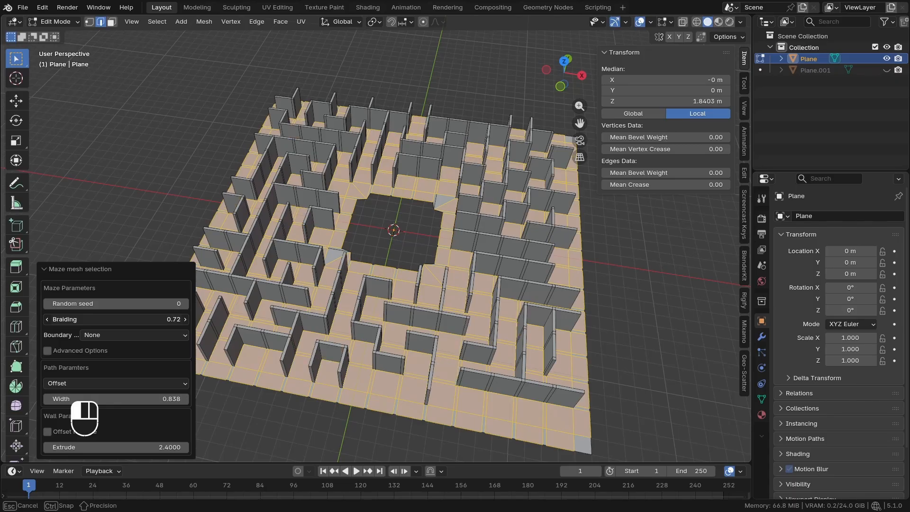
mouse_move(368, 282)
middle_down()
mouse_move(371, 327)
mouse_move(373, 291)
middle_up()
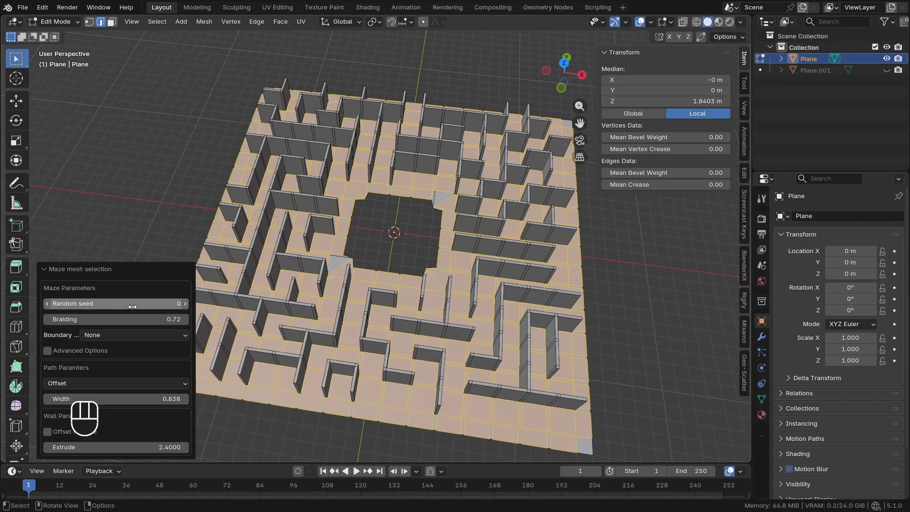
mouse_move(132, 307)
mouse_down()
mouse_move(152, 307)
mouse_move(102, 306)
mouse_move(125, 306)
mouse_up()
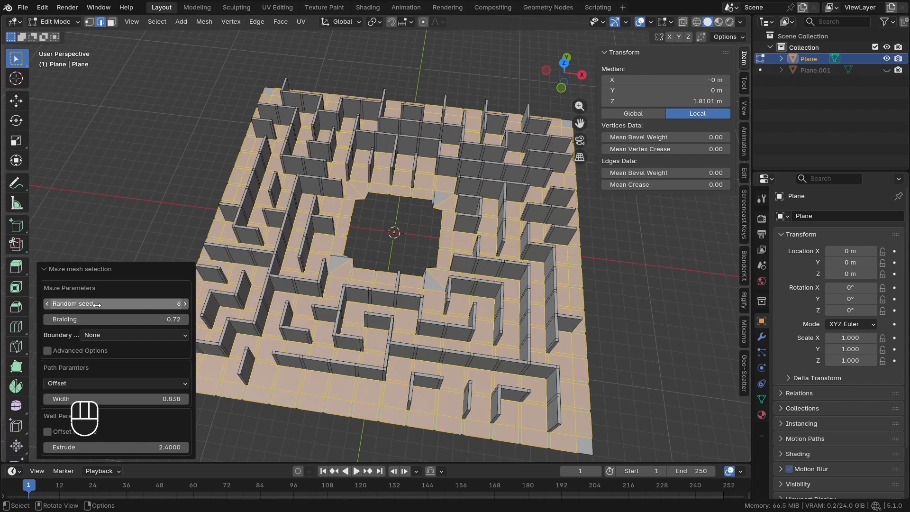
scroll(299, 279, down, 1)
middle_drag(298, 278, 320, 249)
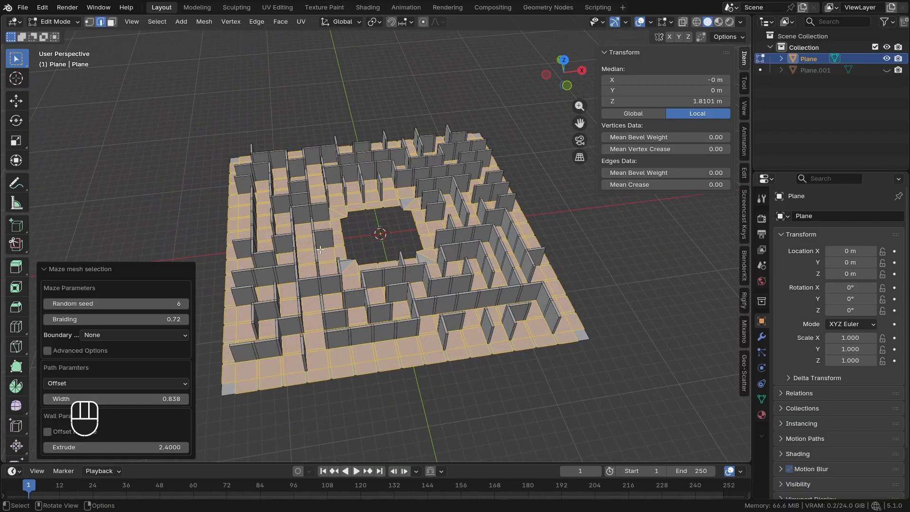
Select all floor-level faces of the maze mesh through the front see-through view and delete them, keeping only the walls
key(KP_1)
key(z)
scroll(512, 226, up, 2)
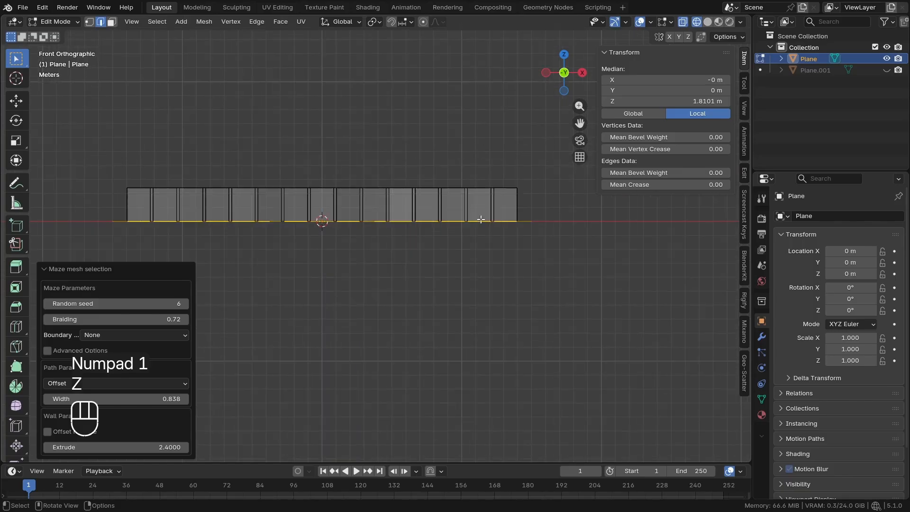
shift+middle_drag(481, 218, 608, 241)
scroll(581, 238, up, 1)
drag(695, 281, 98, 222)
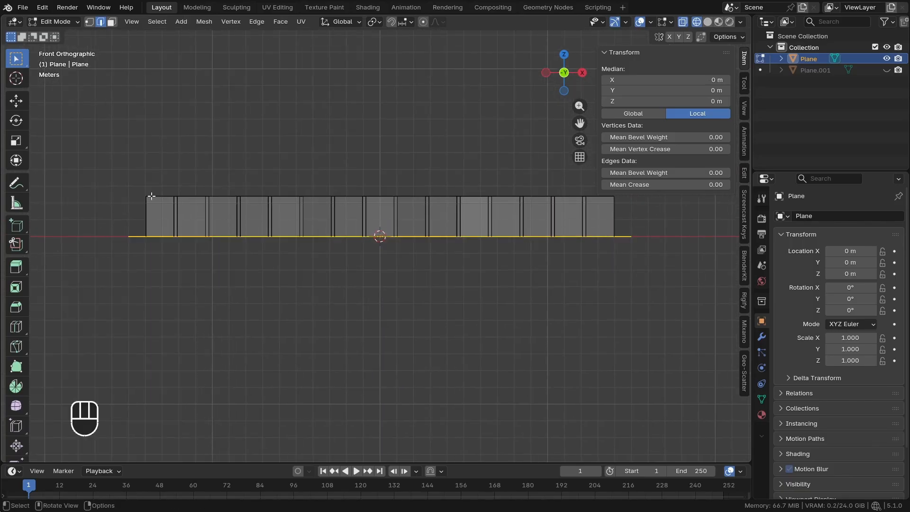
click(112, 22)
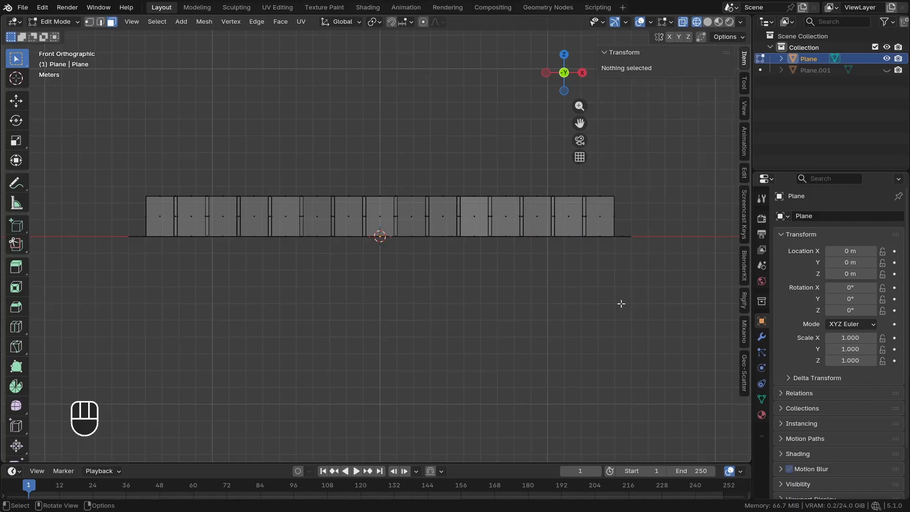
drag(663, 254, 95, 230)
mouse_move(283, 251)
middle_down()
mouse_move(363, 260)
mouse_move(374, 223)
mouse_move(412, 284)
mouse_move(417, 278)
middle_up()
key(z)
scroll(363, 261, up, 2)
key(x)
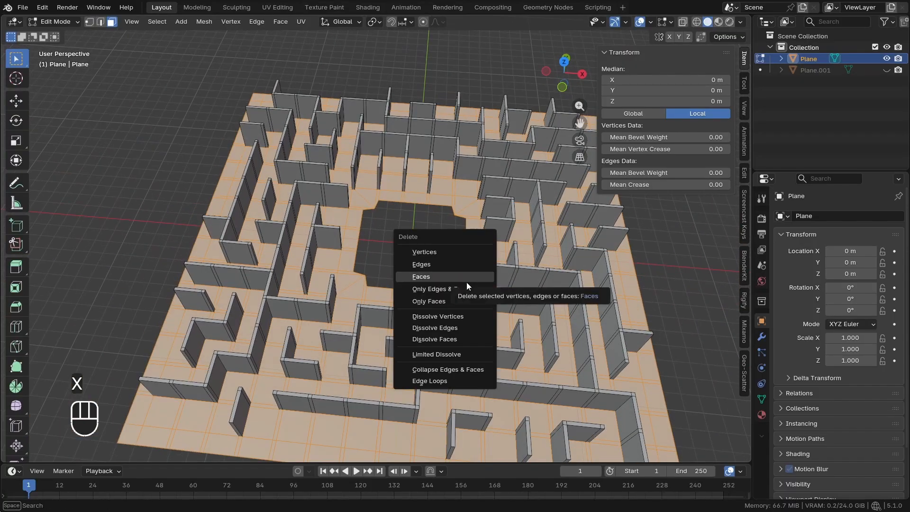
click(467, 280)
Delete the faces of a short wall section in the maze and select an edge at the exposed wall end
middle_drag(306, 314, 401, 277)
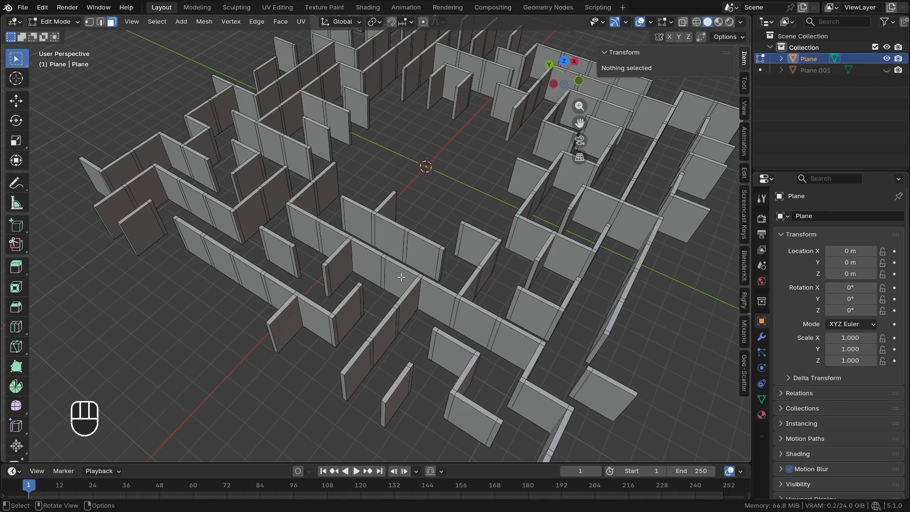
scroll(349, 262, up, 2)
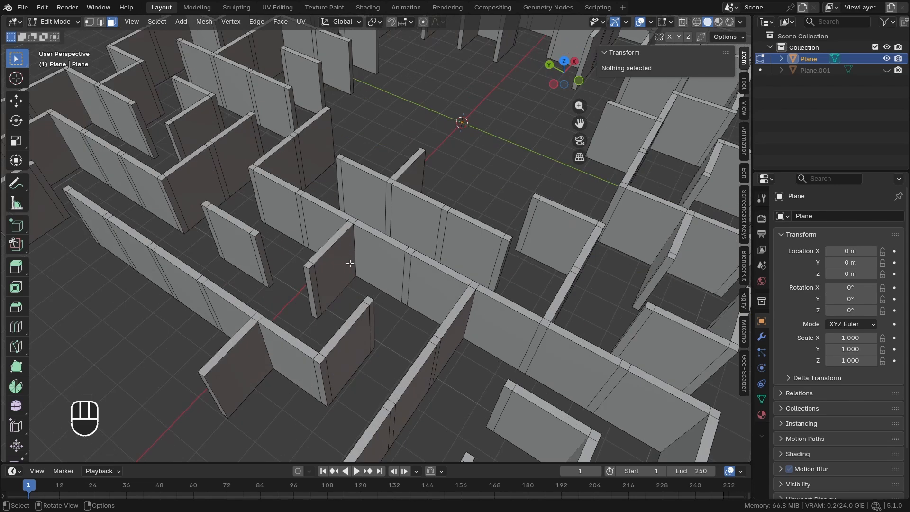
click(390, 259)
mouse_move(389, 260)
middle_down()
mouse_move(311, 264)
mouse_move(327, 298)
mouse_move(314, 290)
mouse_move(486, 291)
mouse_move(270, 287)
mouse_move(312, 285)
mouse_move(343, 243)
mouse_move(387, 262)
middle_up()
ctrl+click(314, 290)
key(x)
click(478, 290)
key(2)
click(387, 262)
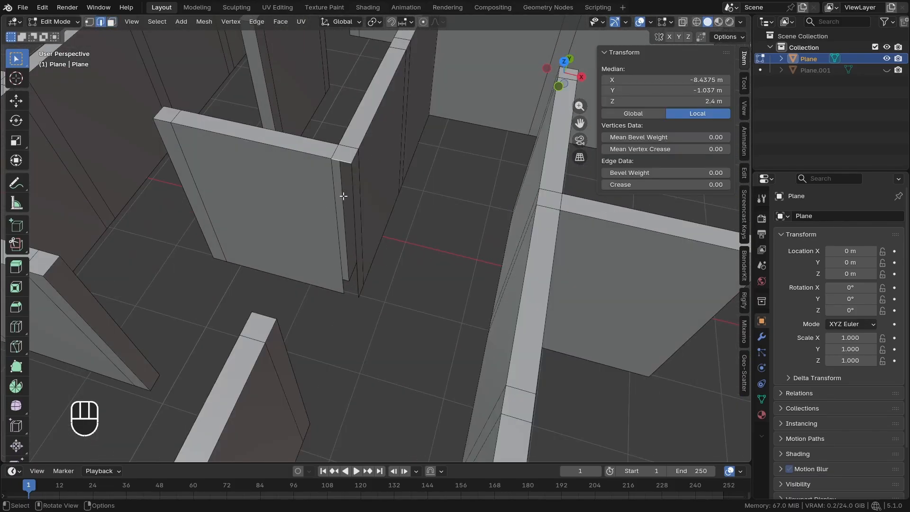
Delete the short wall section near the centre at about X 5.6 m, Y 0.9 m and fill the open wall end
key(3)
shift+click(447, 197)
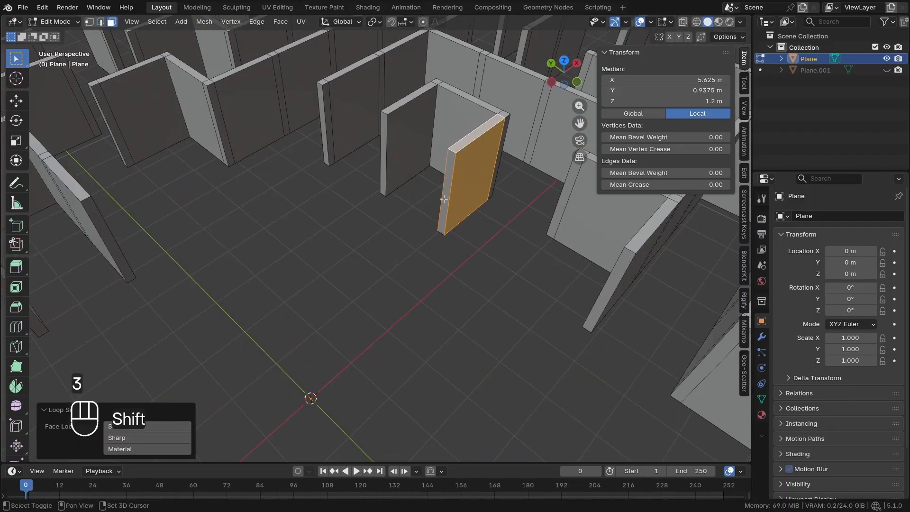
key(x)
key(2)
key(f)
key(alt+a)
Delete a wall section near X -12.2 m, Y 4.6 m and fill the exposed wall end with a face
middle_drag(396, 237, 334, 230)
alt+click(333, 230)
key(3)
key(x)
key(2)
key(f)
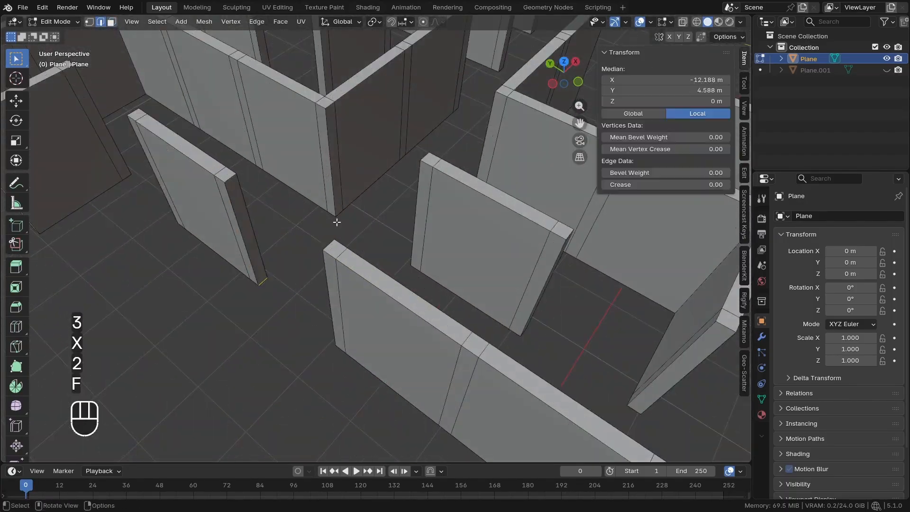
key(alt+a)
Delete a wall section near X 4.8 m, Y -10.3 m and close both open wall ends with faces
key(3)
key(x)
key(2)
click(405, 298)
key(f)
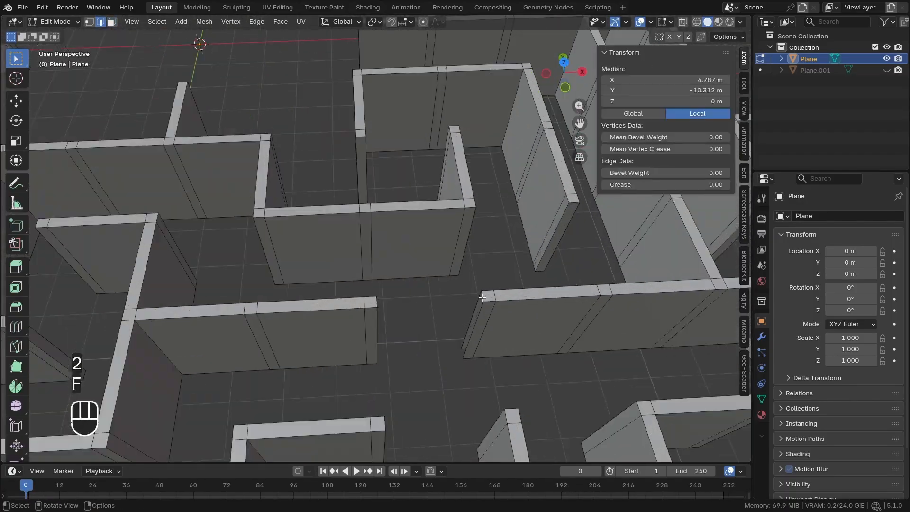
key(f)
key(alt+a)
Remove one more wall section from the maze and fill the wall ends it leaves open
key(3)
alt+click(440, 312)
key(x)
key(2)
key(f)
key(f)
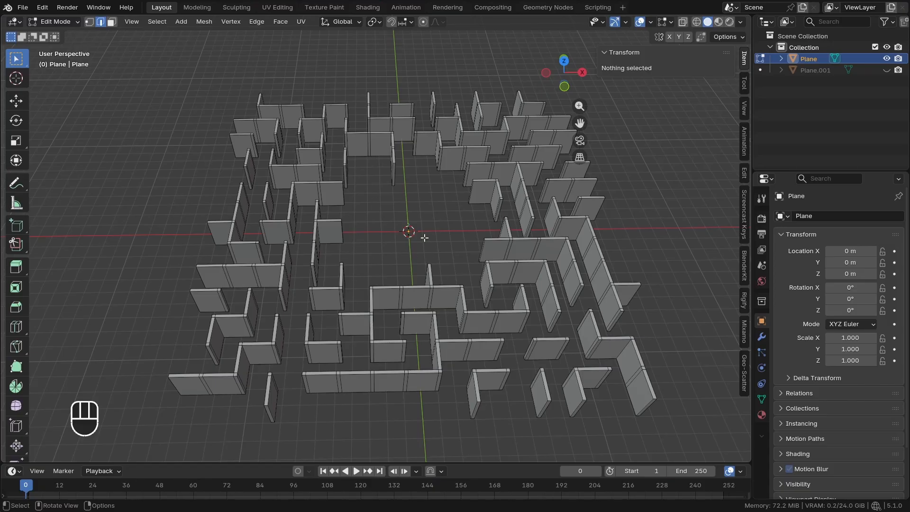
Return to Object Mode and unhide the duplicate plane as the floor under the maze walls
middle_drag(413, 302, 373, 284)
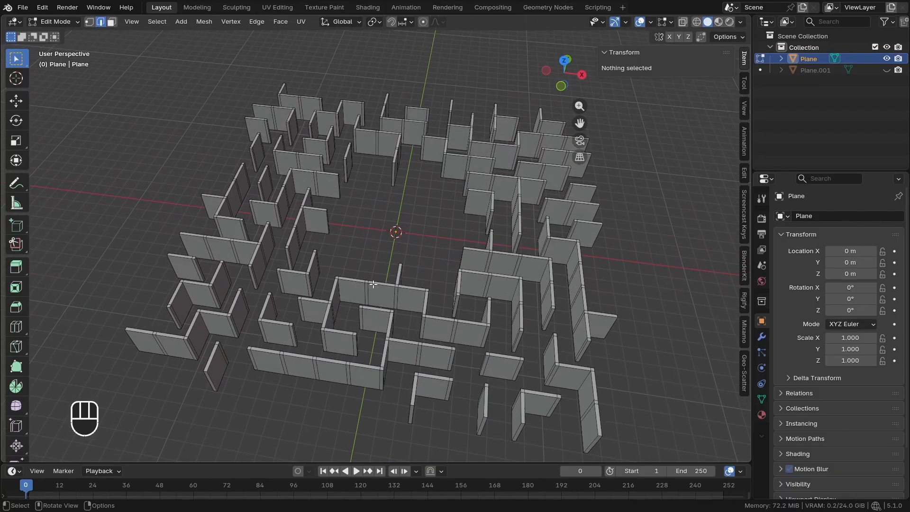
key(Tab)
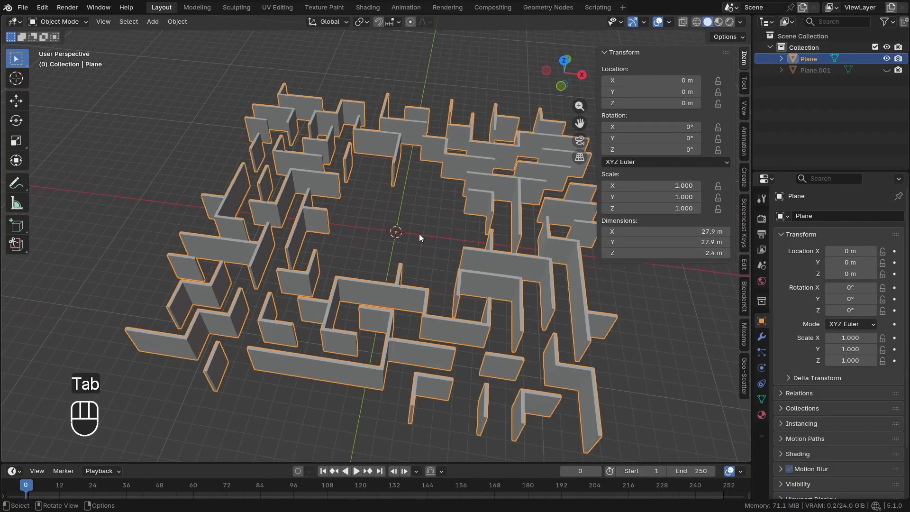
click(884, 71)
shift+middle_drag(567, 275, 487, 299)
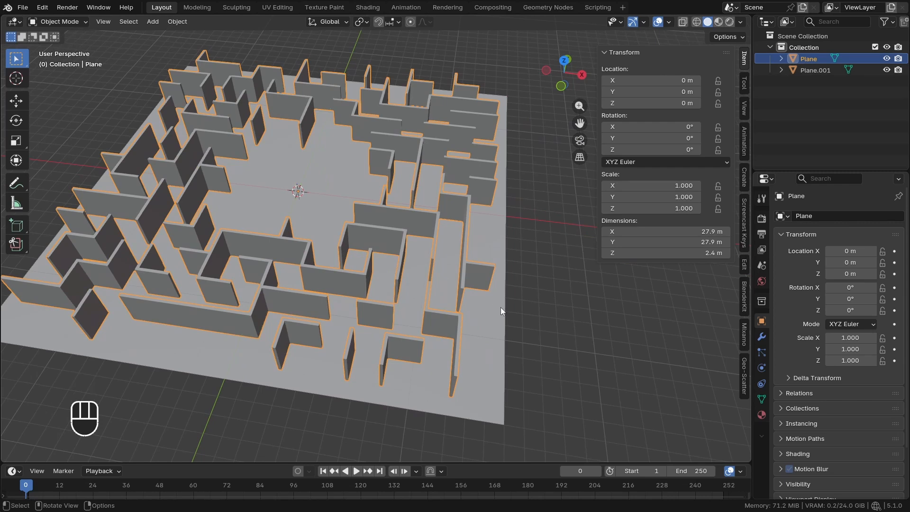
Select the floor plane under the maze walls and edit its mesh from the top view
click(477, 314)
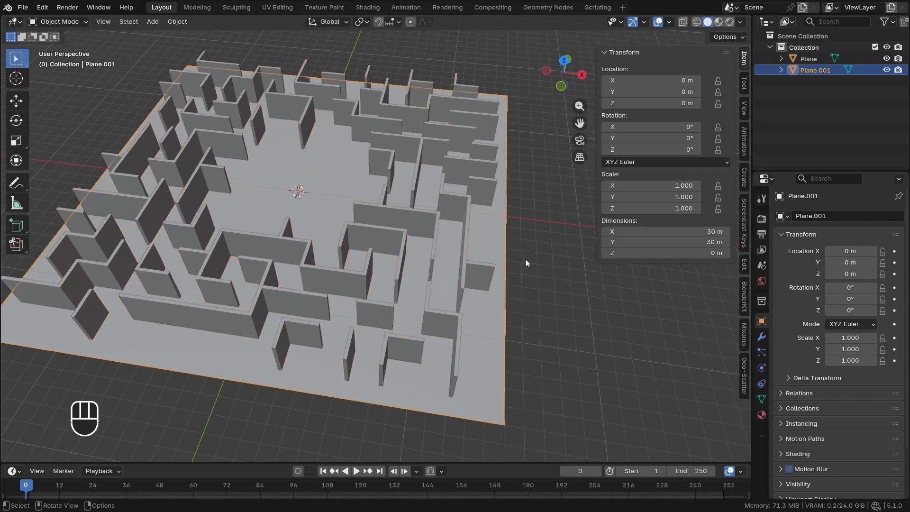
middle_drag(464, 306, 485, 300)
key(Tab)
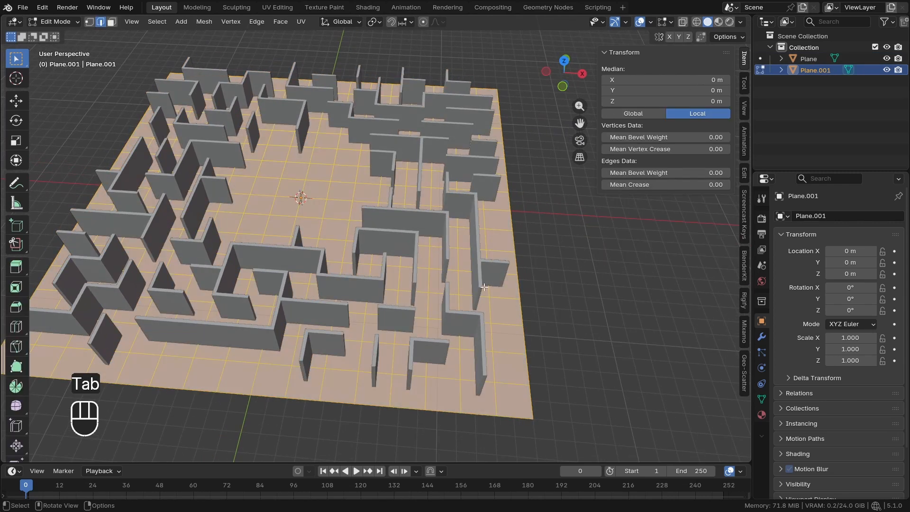
key(KP_7)
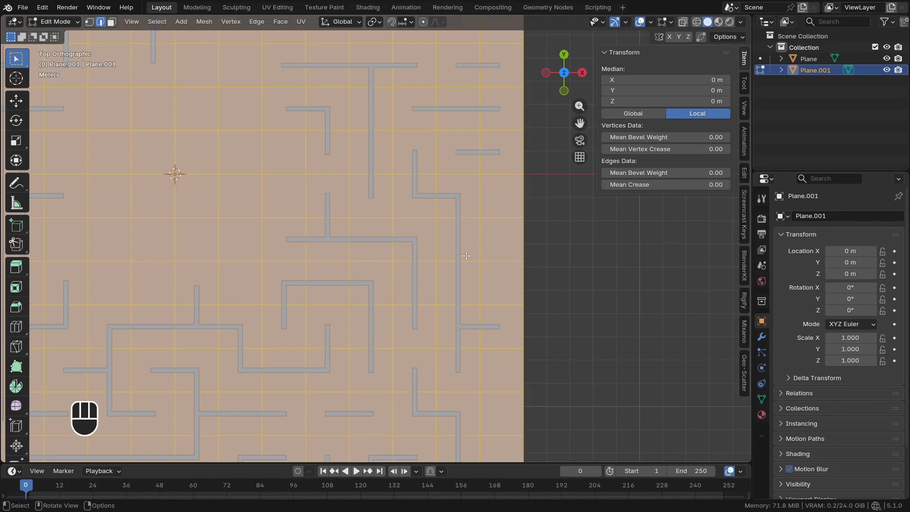
scroll(493, 243, up, 2)
shift+middle_drag(514, 228, 493, 231)
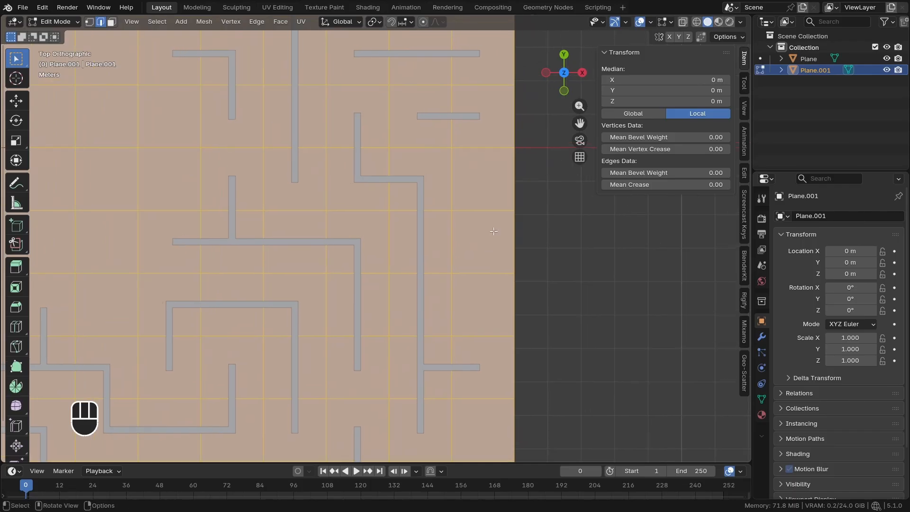
key(ctrl+b)
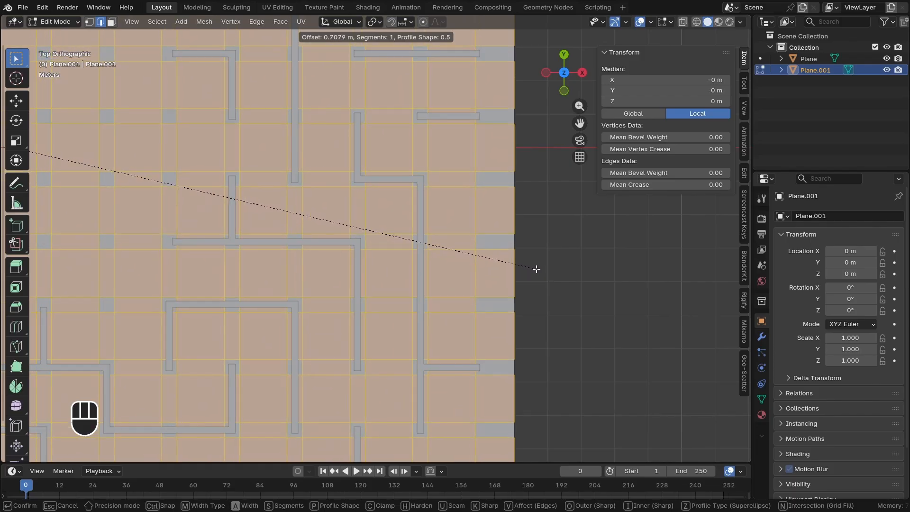
click(539, 268)
scroll(436, 286, up, 1)
scroll(436, 285, up, 4)
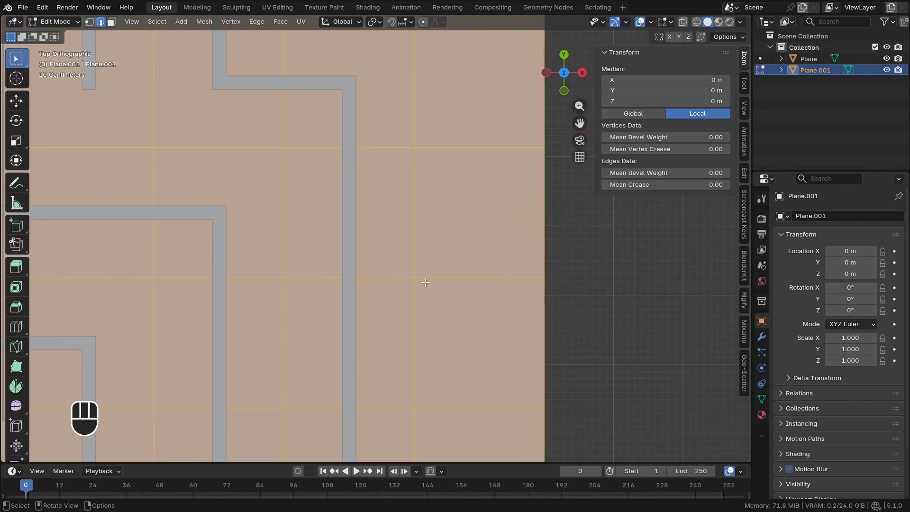
Bevel all edges of the floor grid with one segment and an offset of about 0.9358 m
key(ctrl+b)
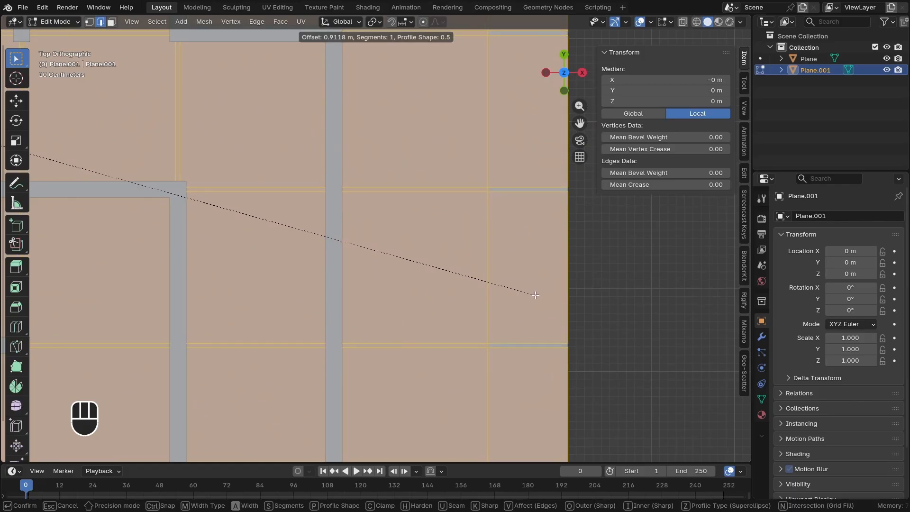
key(shift)
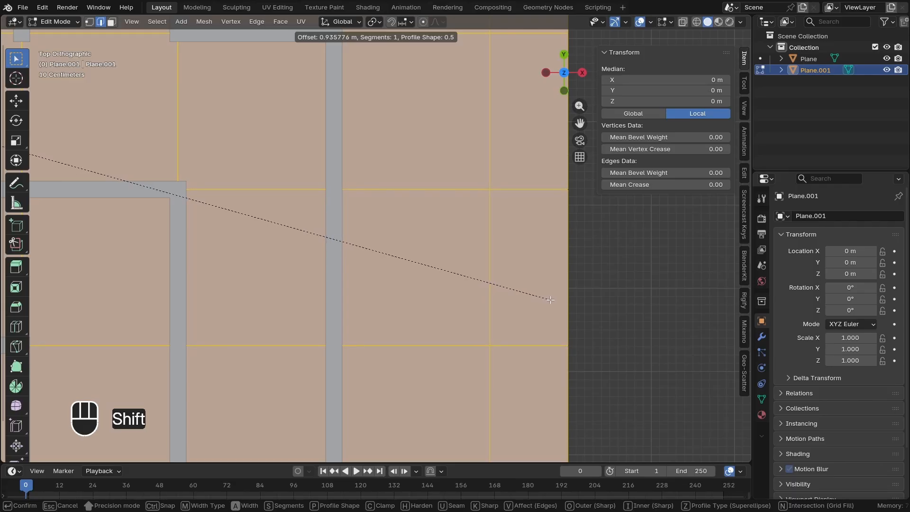
click(550, 299)
Inspect the beveled floor vertices near X 14.06 m, Y -2.81 m for closely overlapping points
scroll(490, 187, up, 6)
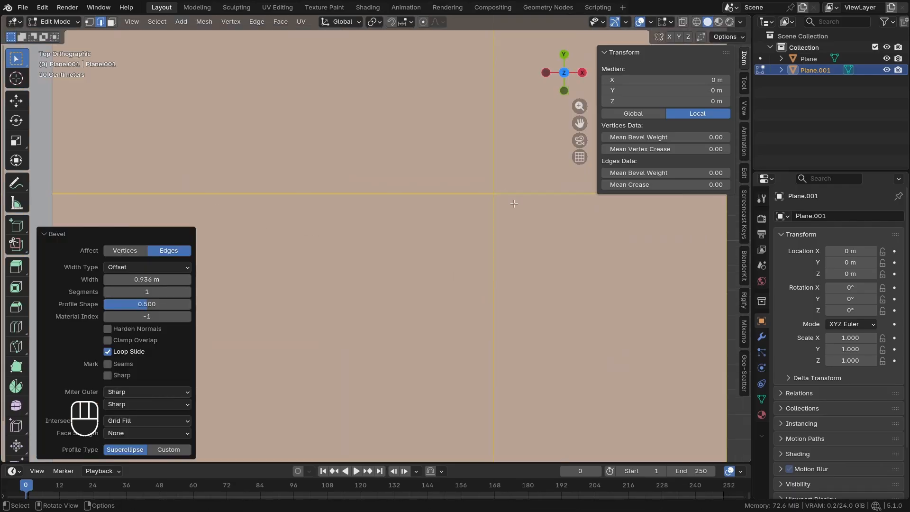
scroll(492, 199, up, 5)
key(1)
click(494, 195)
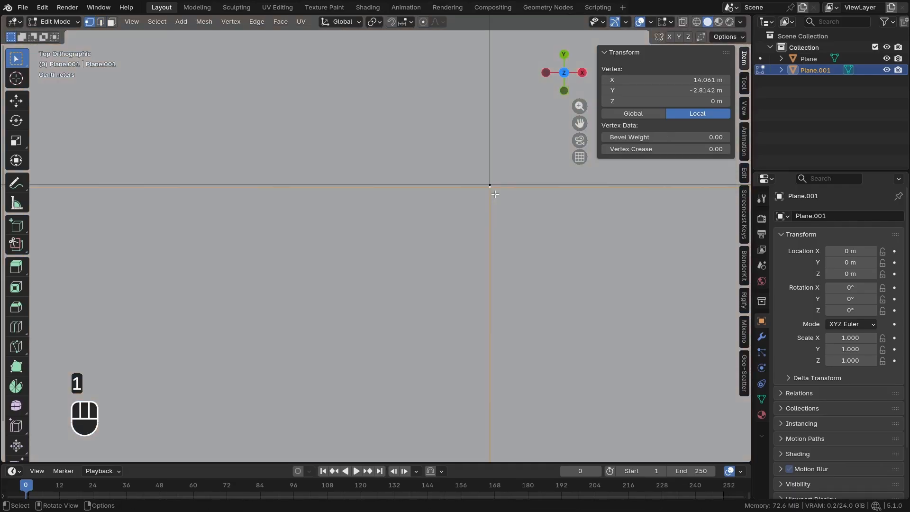
key(g)
right_click(488, 247)
scroll(489, 232, down, 6)
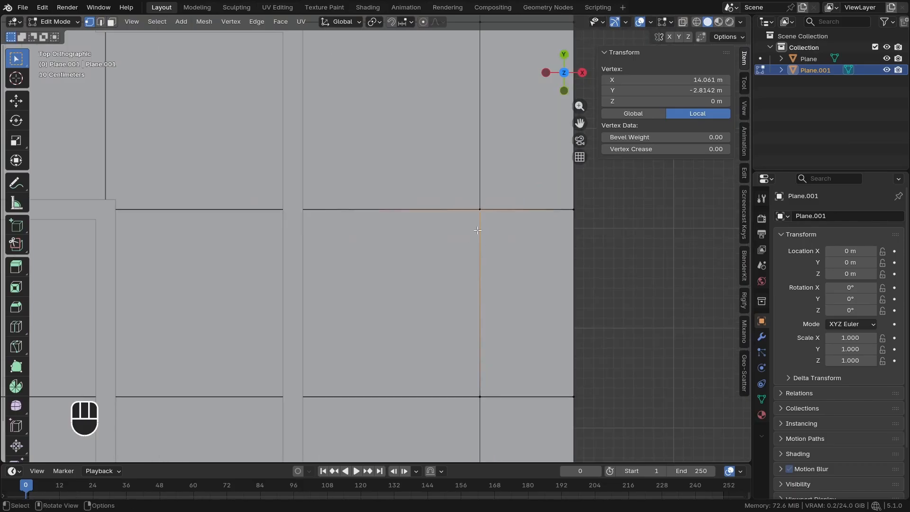
Merge all floor vertices by distance with a merge distance of 0.0071 m
key(a)
scroll(535, 239, up, 1)
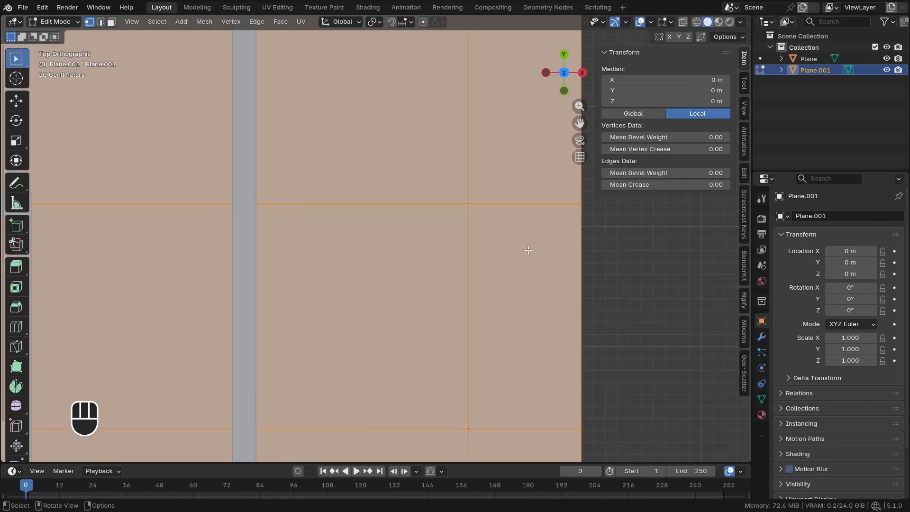
key(m)
click(495, 316)
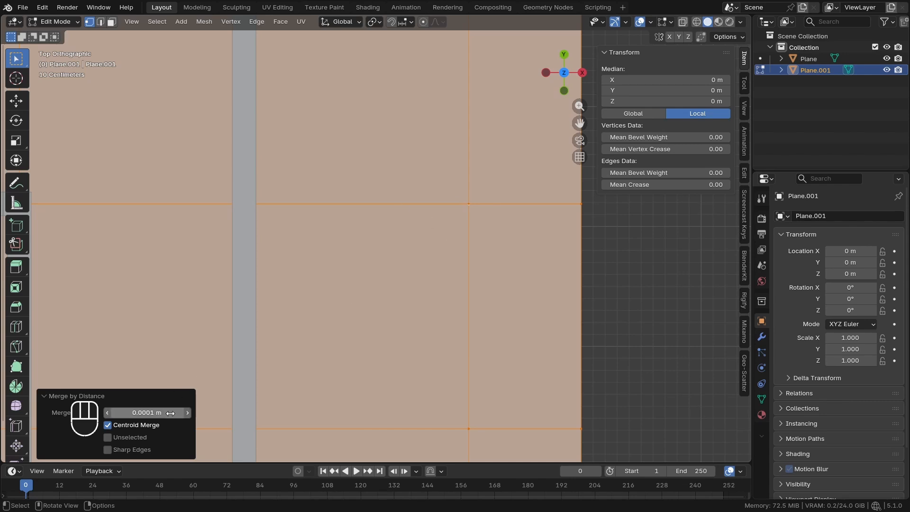
shift+drag(152, 413, 161, 413)
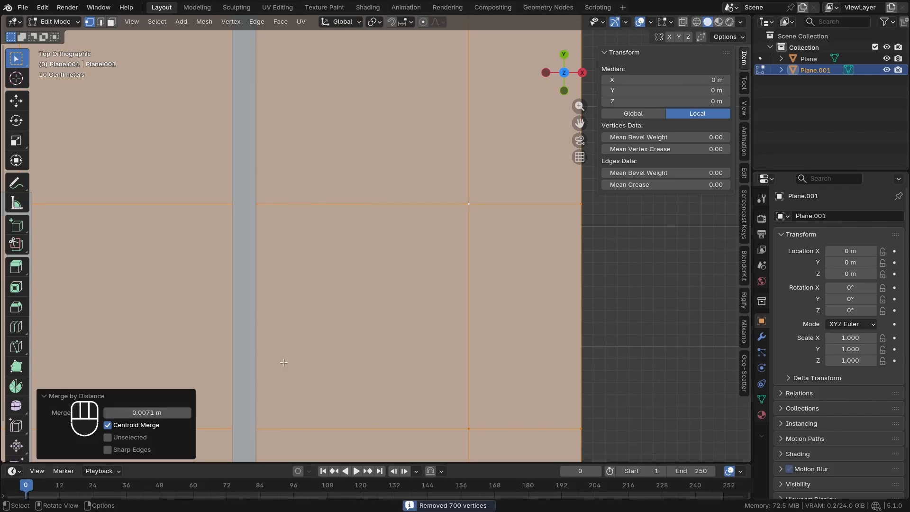
Delete the outermost vertex loops on all four sides of the floor plane
scroll(419, 302, down, 10)
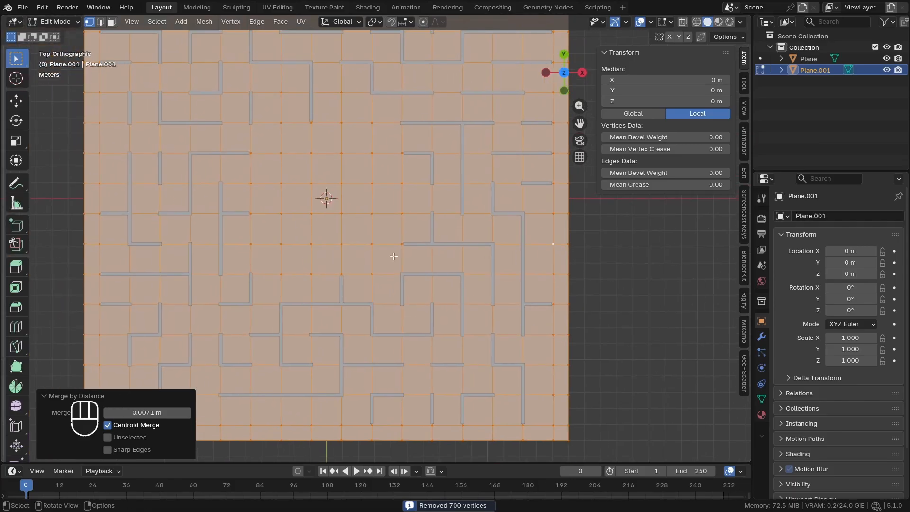
scroll(551, 216, down, 1)
shift+middle_drag(551, 216, 514, 259)
alt+click(532, 156)
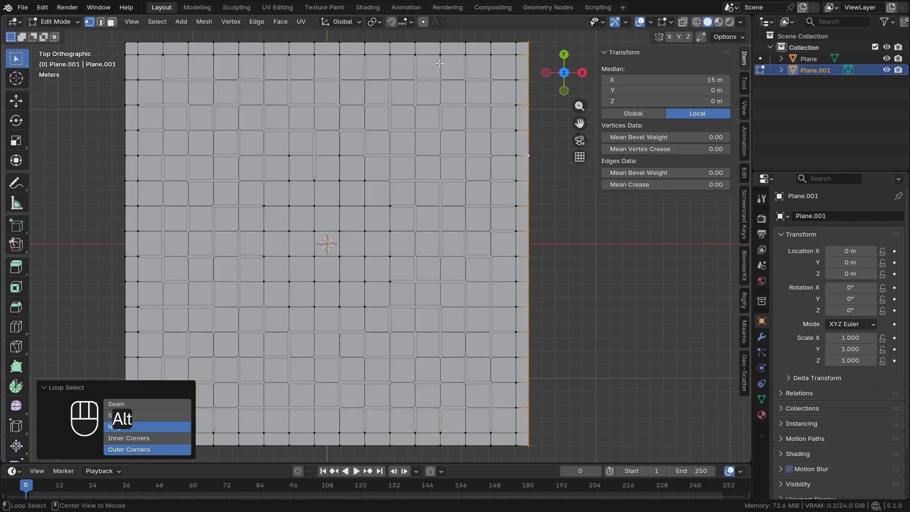
alt+shift+click(408, 42)
alt+shift+click(123, 155)
scroll(200, 286, down, 1)
shift+middle_drag(228, 303, 252, 277)
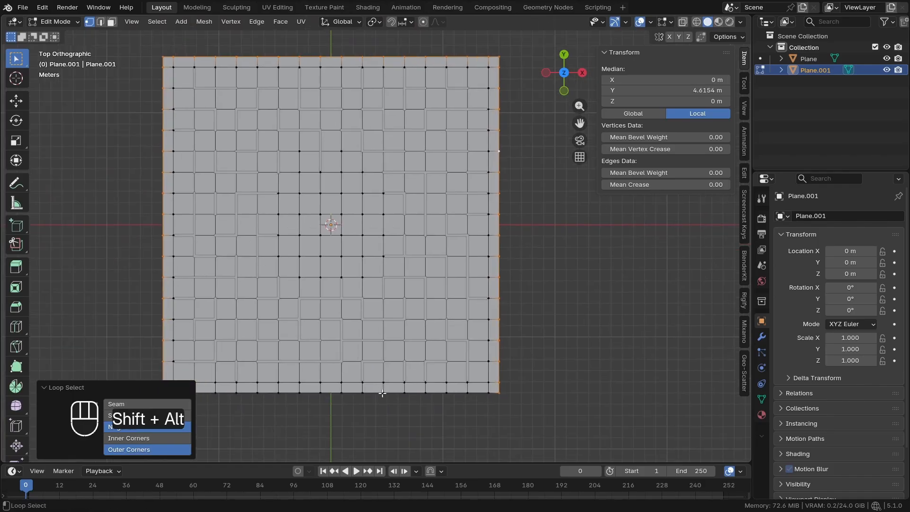
alt+shift+click(382, 394)
scroll(541, 298, up, 1)
key(x)
click(535, 254)
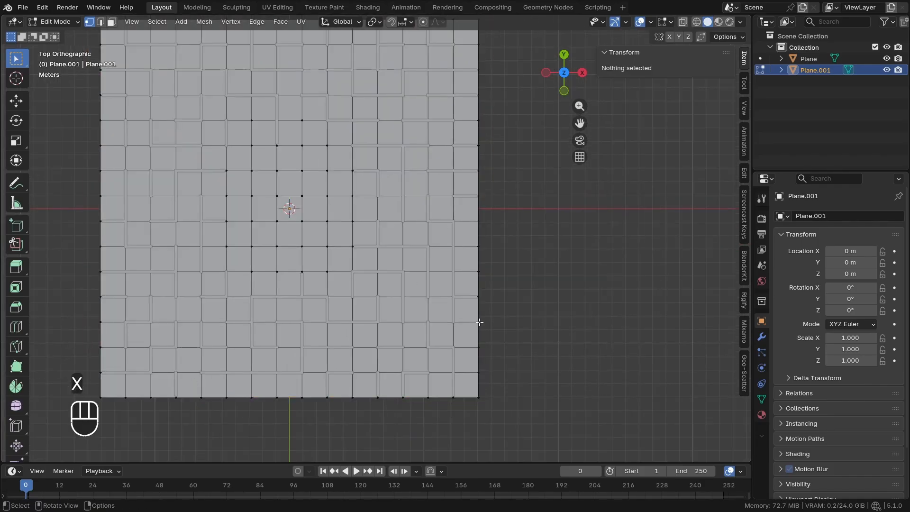
Leave the floor mesh and open the maze wall mesh for editing
key(Tab)
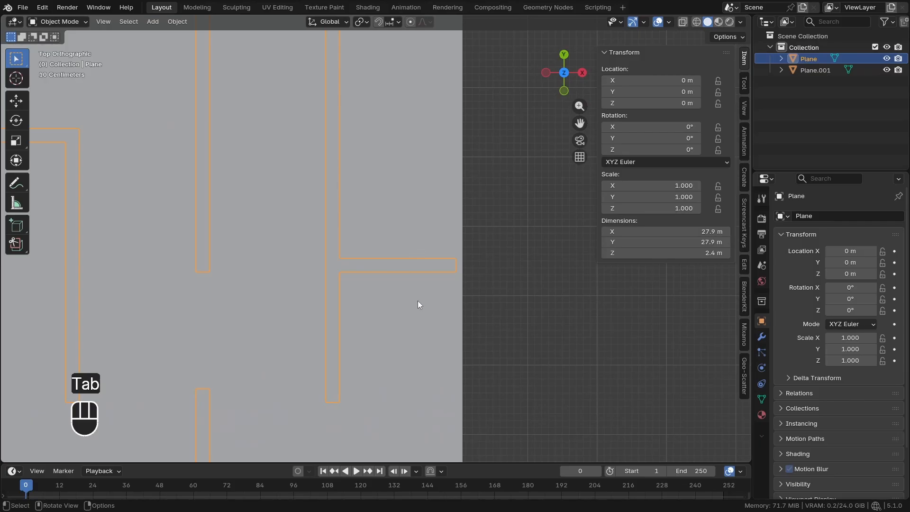
scroll(459, 250, down, 10)
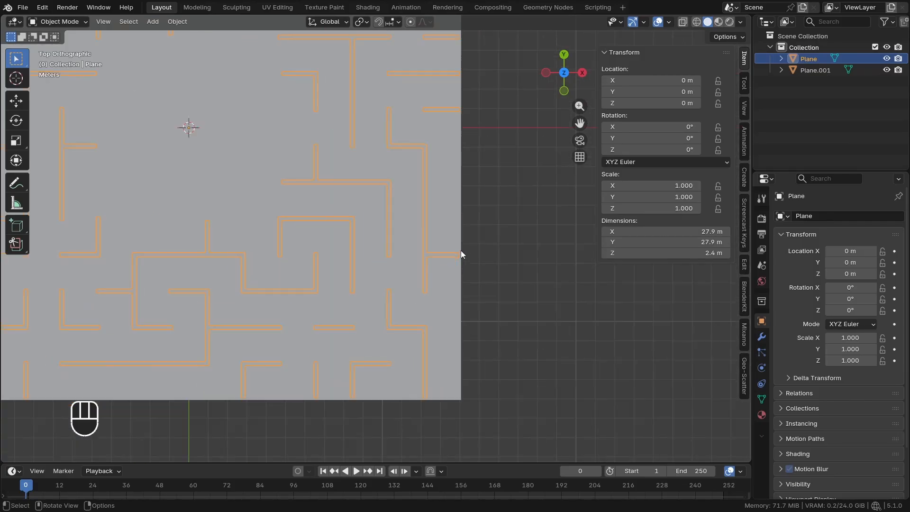
key(Tab)
shift+middle_drag(471, 226, 441, 339)
With snapping set to Edge, move the wall ends on the positive X side along X onto the floor's edge at X 14.061 m
key(z)
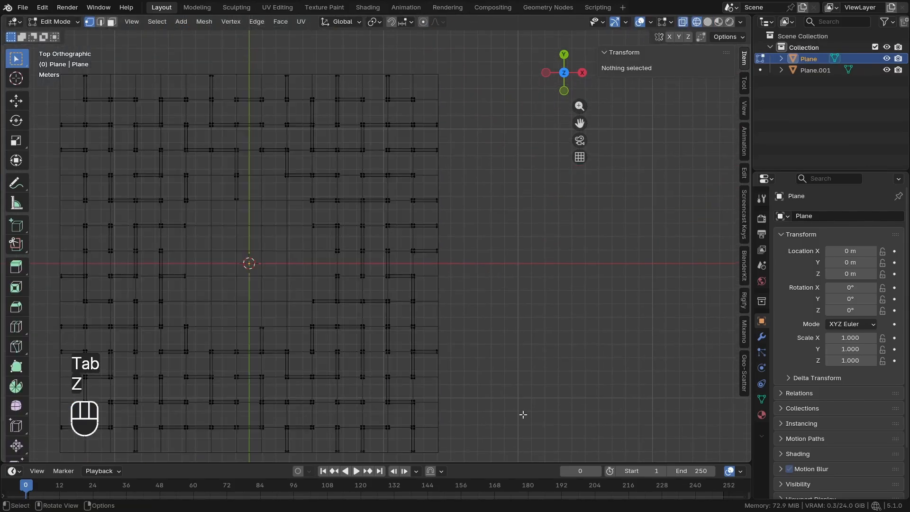
drag(523, 416, 429, 111)
key(z)
scroll(460, 243, up, 2)
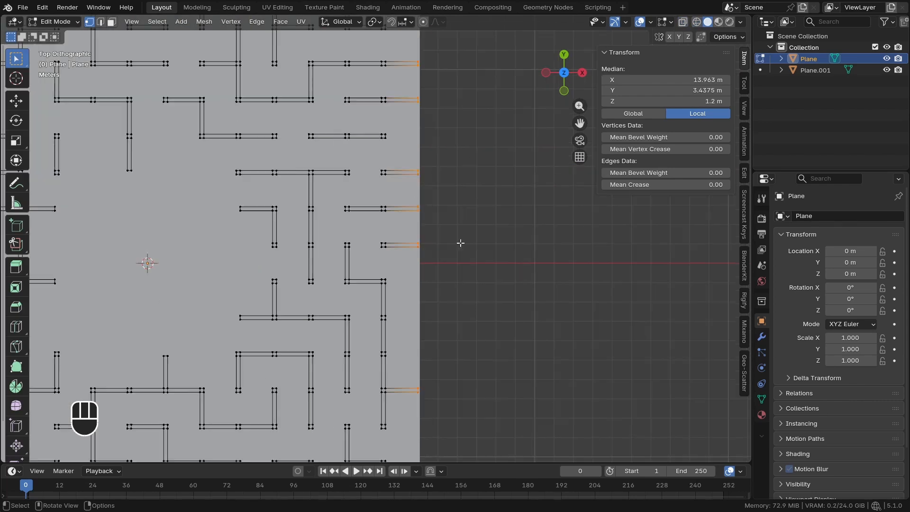
click(407, 21)
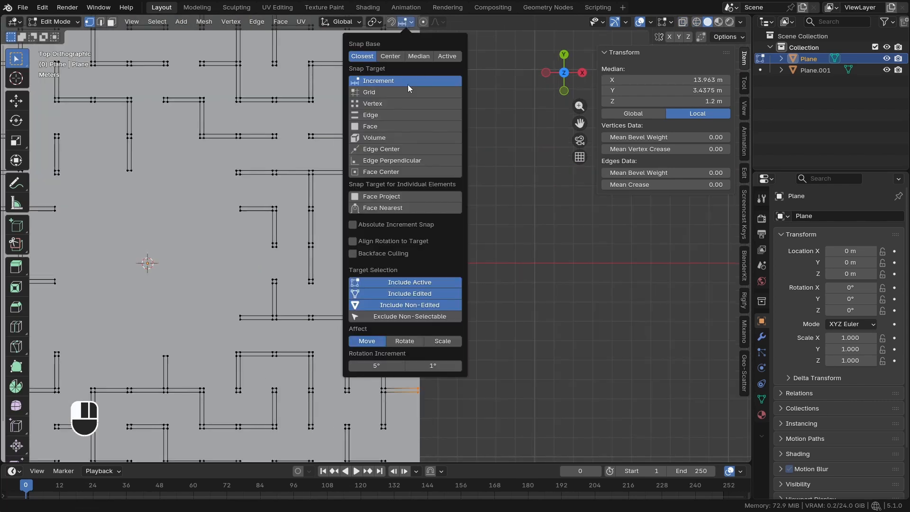
click(364, 116)
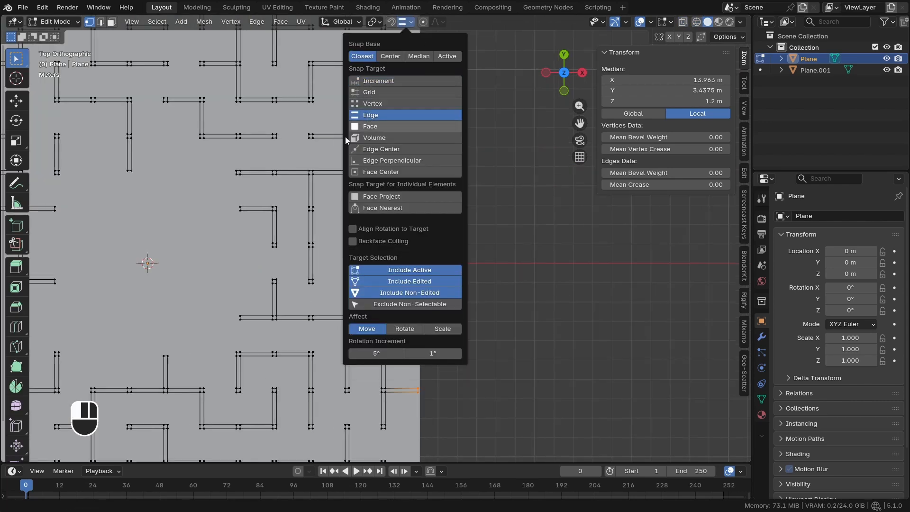
shift+middle_drag(426, 285, 402, 273)
key(g)
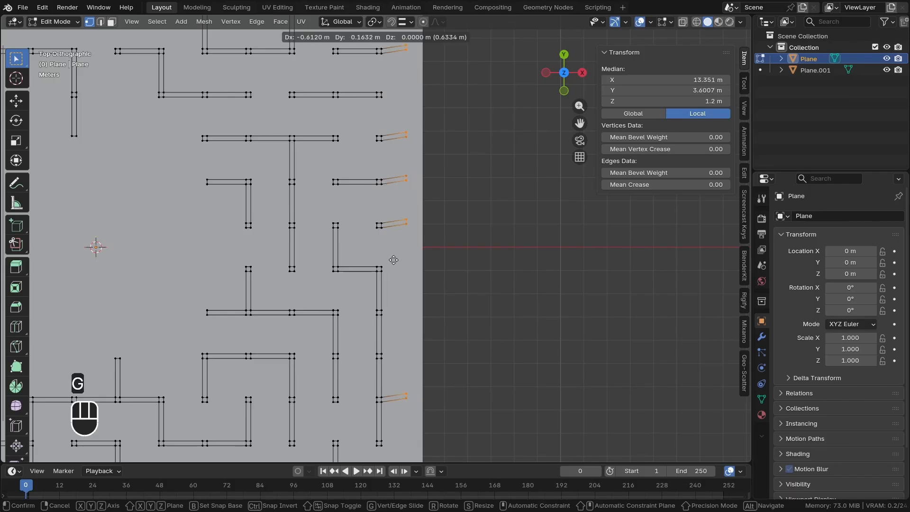
key(x)
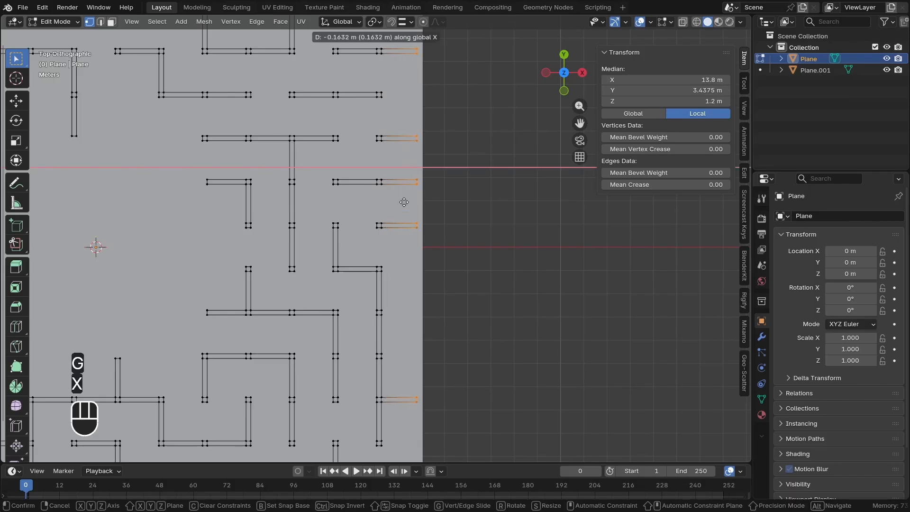
key(ctrl)
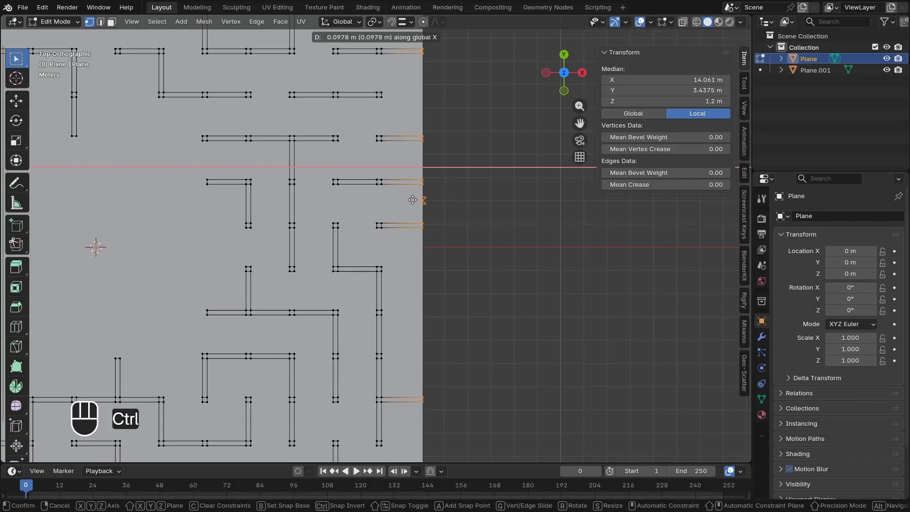
click(413, 200)
Move the wall ends on the negative X side along X, snapping them to the floor's edge at X -14.061 m
key(shift+c)
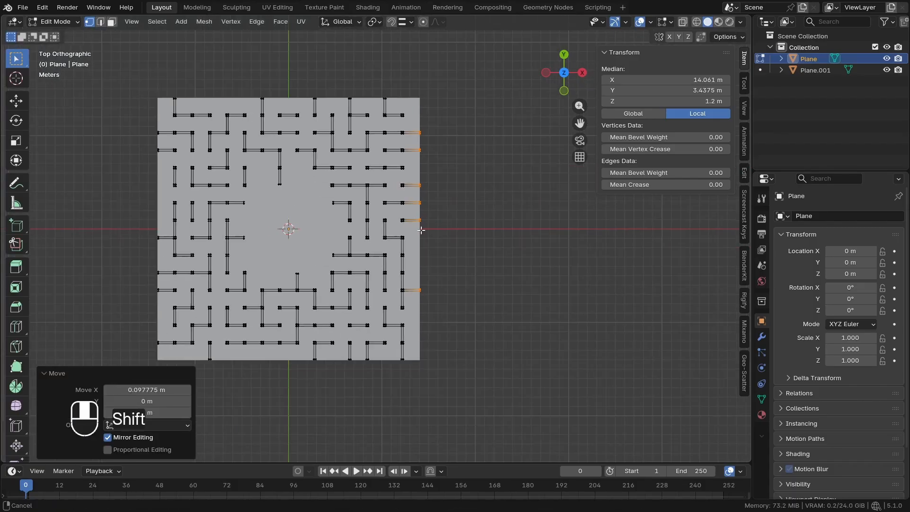
shift+middle_drag(303, 292, 381, 296)
key(z)
click(200, 238)
mouse_move(184, 74)
mouse_down()
mouse_move(211, 103)
mouse_move(250, 345)
mouse_up()
key(z)
scroll(224, 295, up, 4)
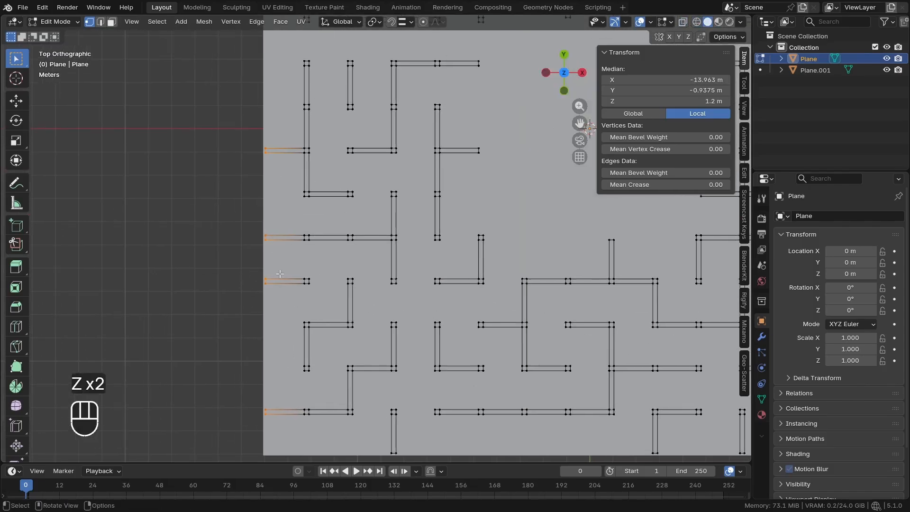
key(g)
key(x)
key(ctrl)
click(263, 255)
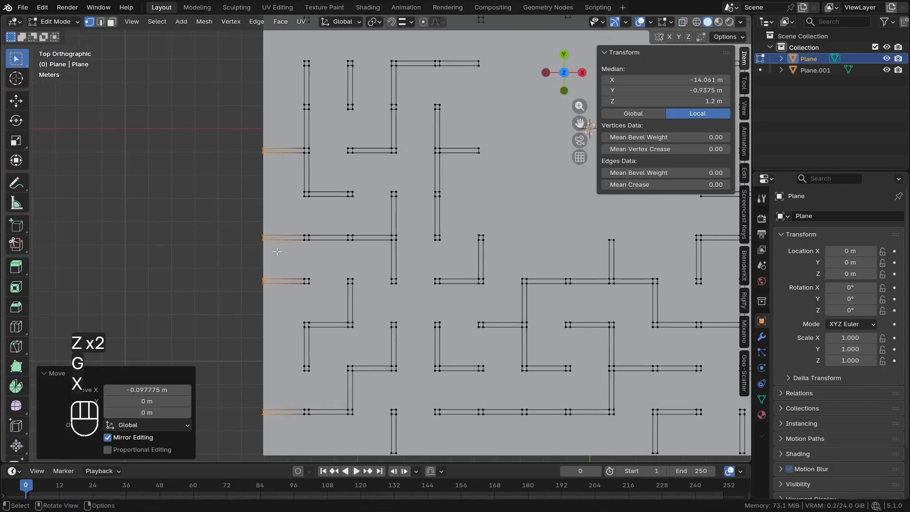
Move the wall ends on the positive Y side along Y, snapping them to the floor's edge at Y 14.061 m
scroll(263, 255, down, 6)
shift+middle_drag(379, 134, 363, 190)
scroll(362, 187, up, 4)
key(z)
mouse_move(95, 98)
mouse_down()
mouse_move(274, 157)
mouse_move(518, 145)
mouse_up()
shift+middle_drag(518, 145, 435, 164)
scroll(393, 186, up, 2)
key(g)
key(y)
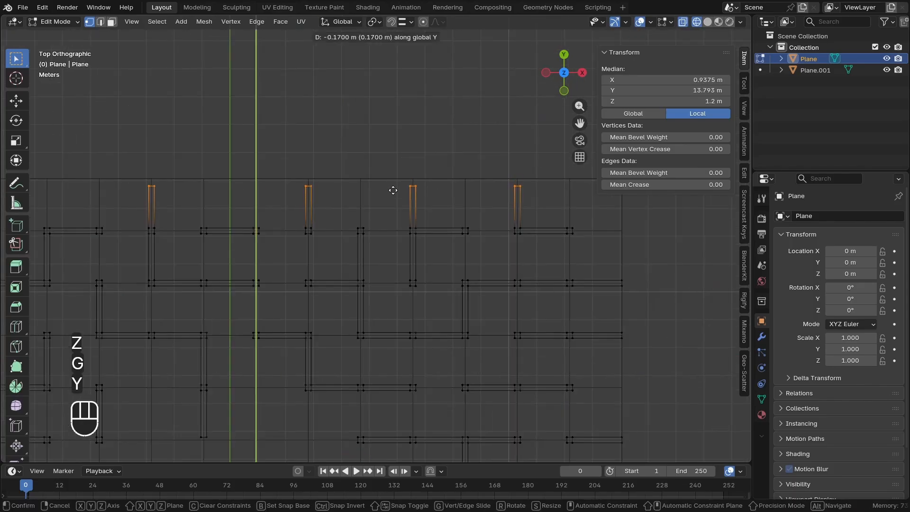
key(ctrl)
click(383, 179)
Move the wall ends on the negative Y side along Y, snapping them to the floor's edge at Y -14.061 m
scroll(408, 188, down, 3)
scroll(398, 206, down, 1)
shift+middle_drag(398, 206, 428, 152)
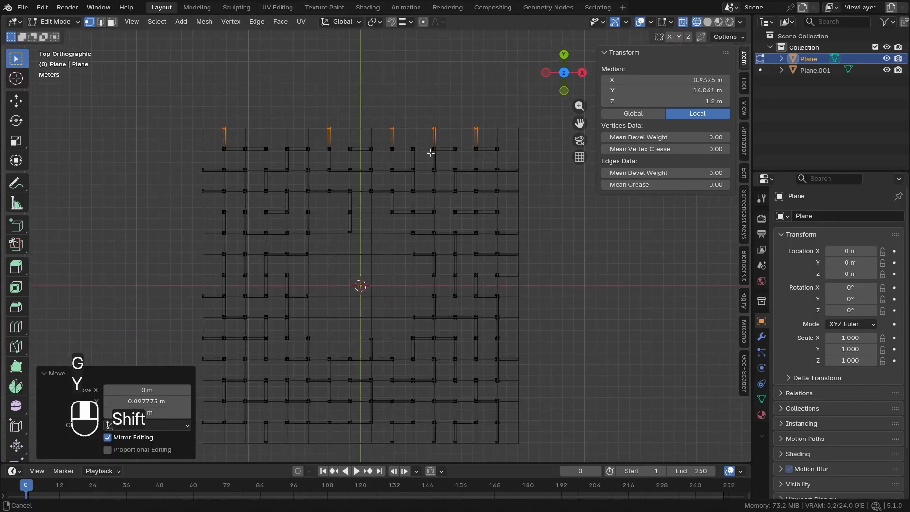
scroll(323, 213, down, 1)
shift+middle_drag(323, 212, 325, 185)
key(z)
shift+middle_drag(464, 374, 491, 332)
scroll(492, 332, up, 2)
scroll(491, 332, up, 1)
key(z)
drag(602, 372, 119, 323)
shift+middle_drag(295, 317, 308, 283)
scroll(309, 282, up, 5)
key(z)
click(435, 321)
key(g)
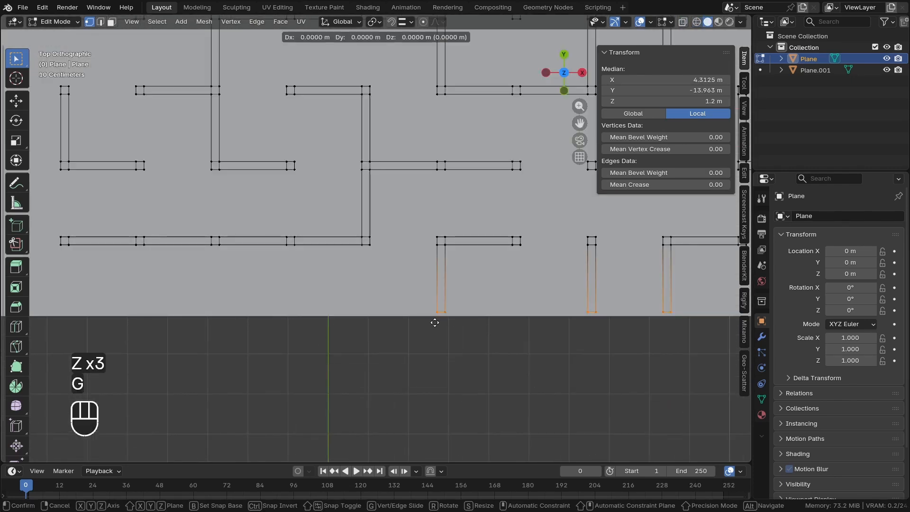
key(y)
key(ctrl)
click(440, 319)
Deselect all wall vertices and set the snap target back to Increment
scroll(440, 319, down, 3)
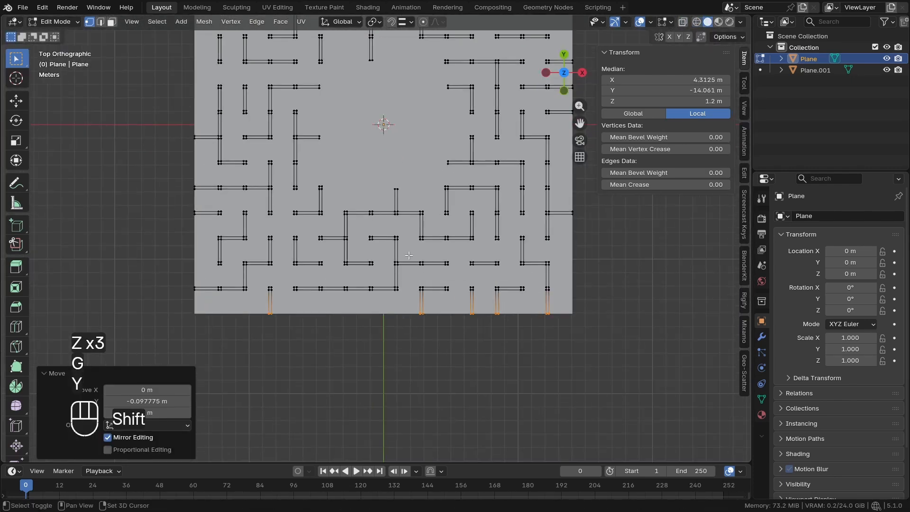
shift+middle_drag(382, 121, 366, 217)
scroll(366, 218, down, 2)
key(alt+a)
scroll(370, 230, up, 1)
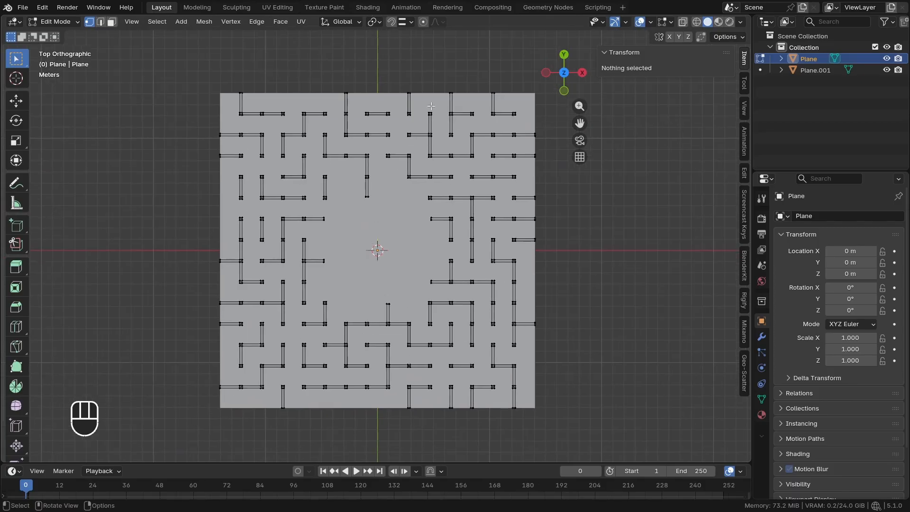
click(403, 22)
click(382, 80)
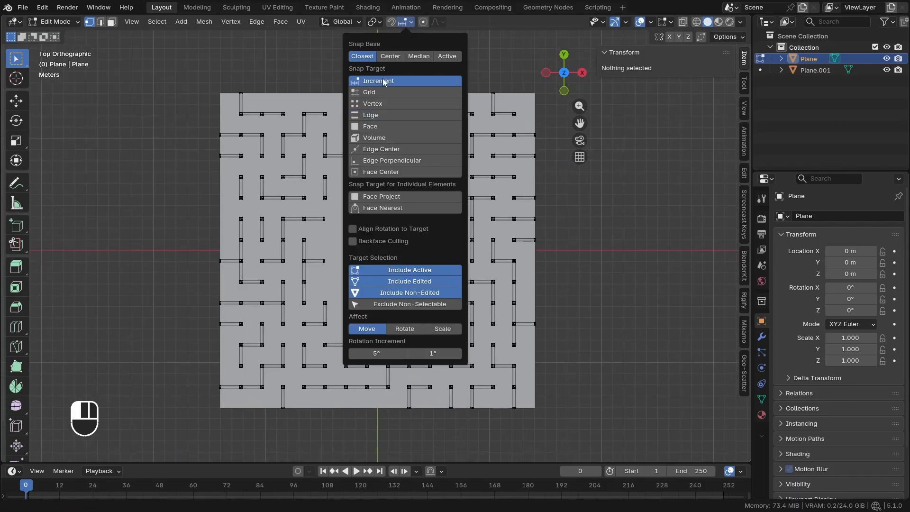
Leave mesh editing and set the wall object's X and Y dimensions to 30 m
key(Tab)
middle_drag(340, 286, 313, 252)
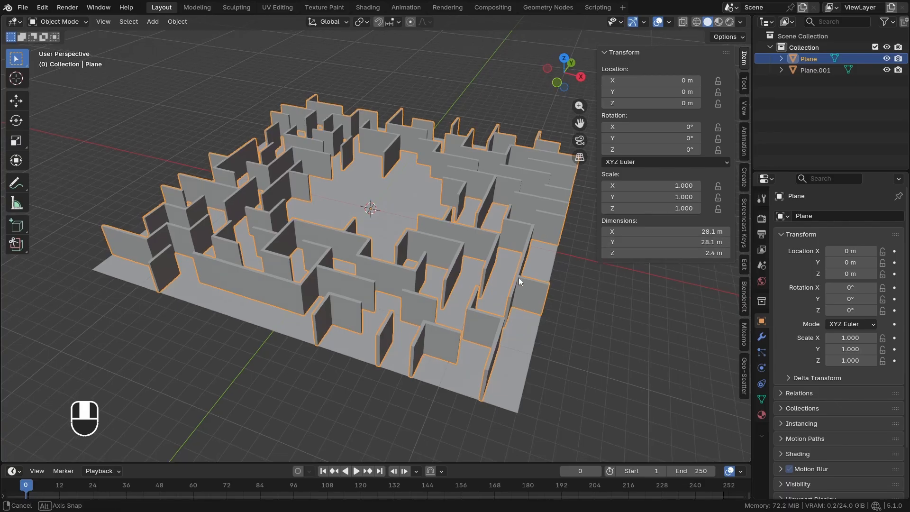
drag(635, 244, 634, 232)
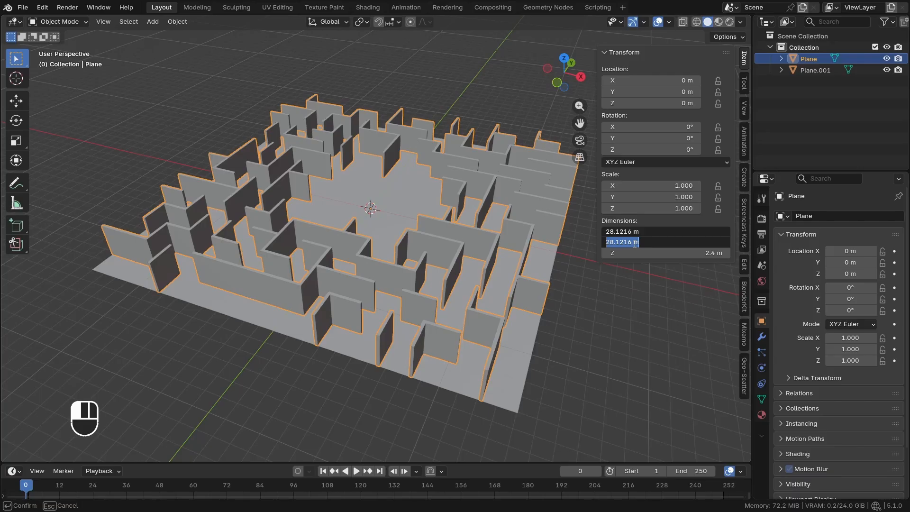
text(30)
key(Return)
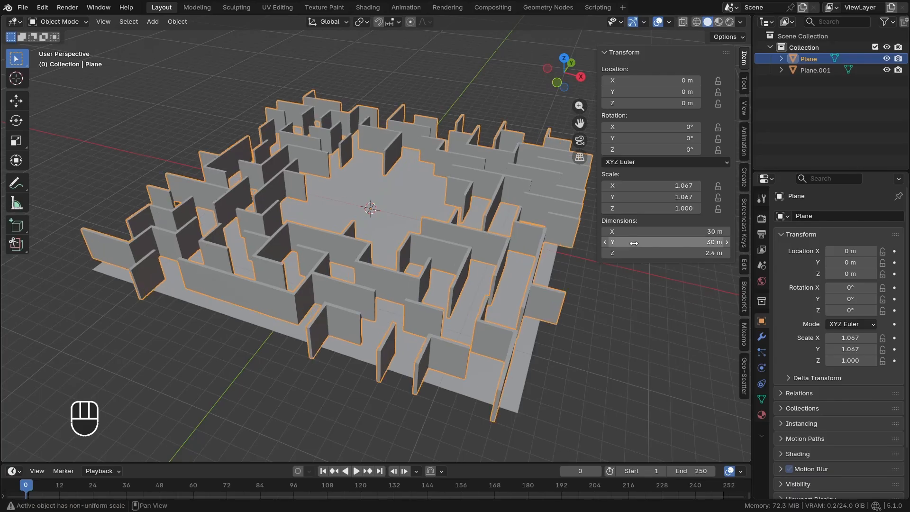
Set the floor plane's X and Y dimensions to 30 m
click(511, 365)
drag(645, 237, 645, 232)
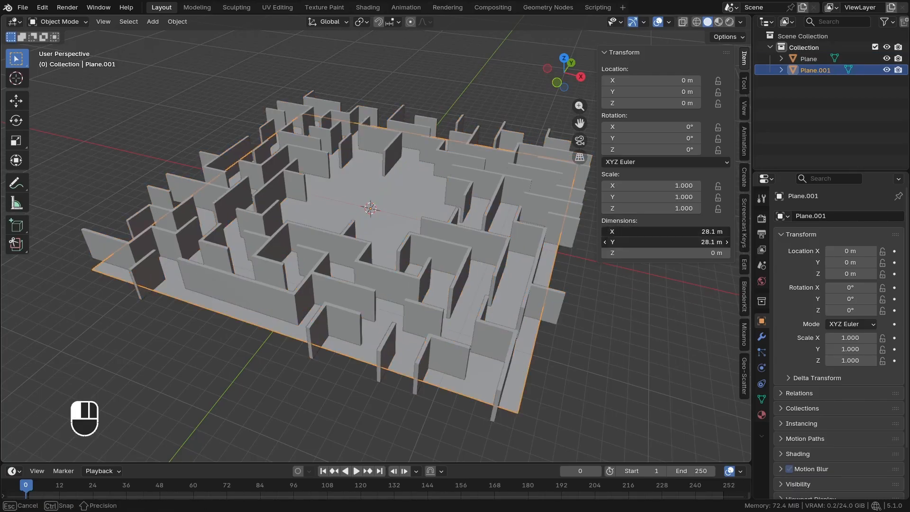
text(30)
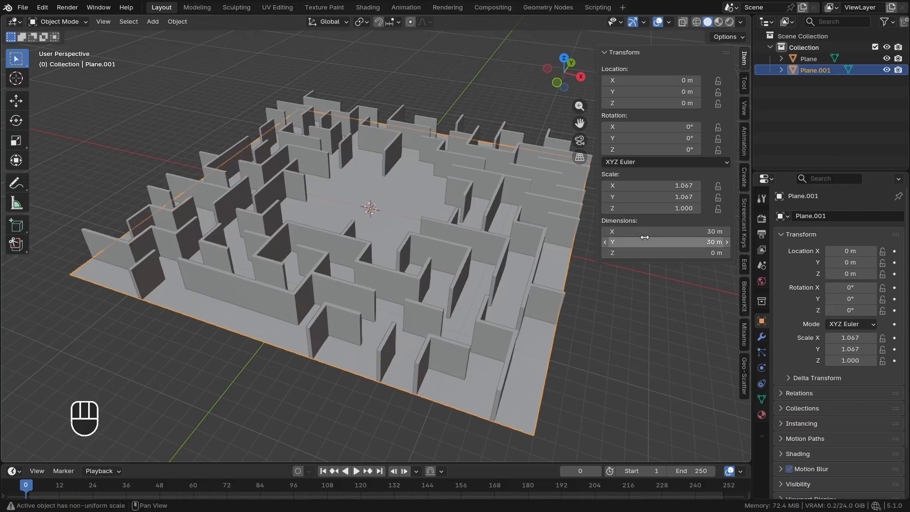
key(Return)
Apply the scale of both the wall object and the floor plane
shift+click(492, 300)
key(ctrl+a)
click(446, 207)
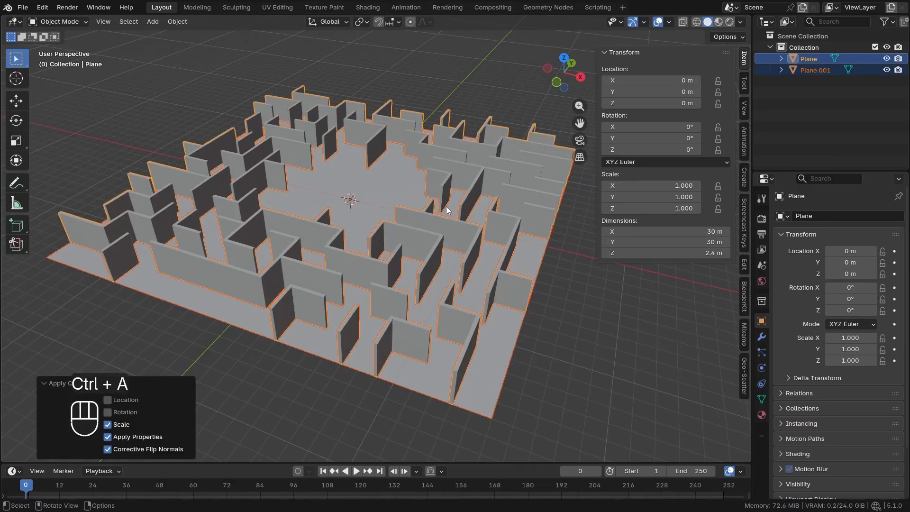
Rename the wall object as Walls
click(419, 269)
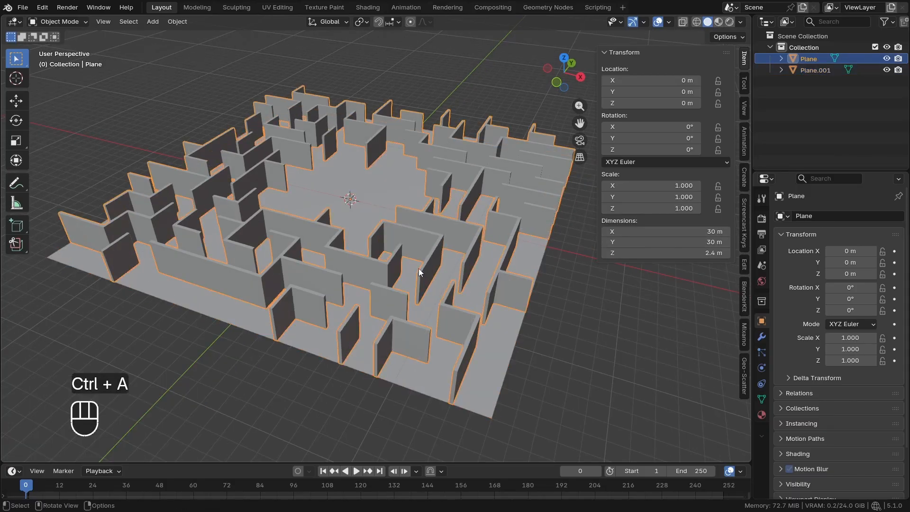
key(F2)
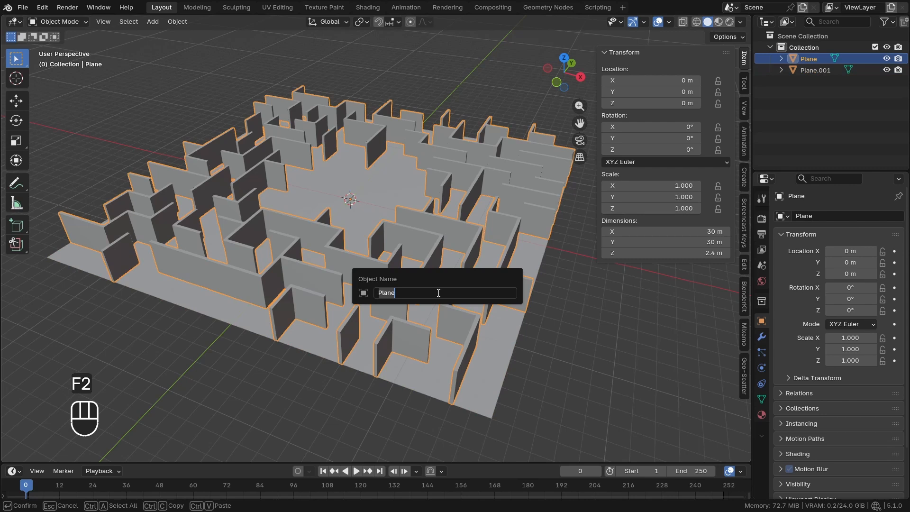
text(walls)
key(BackSpace)
key(BackSpace)
key(BackSpace)
key(BackSpace)
key(BackSpace)
text(W)
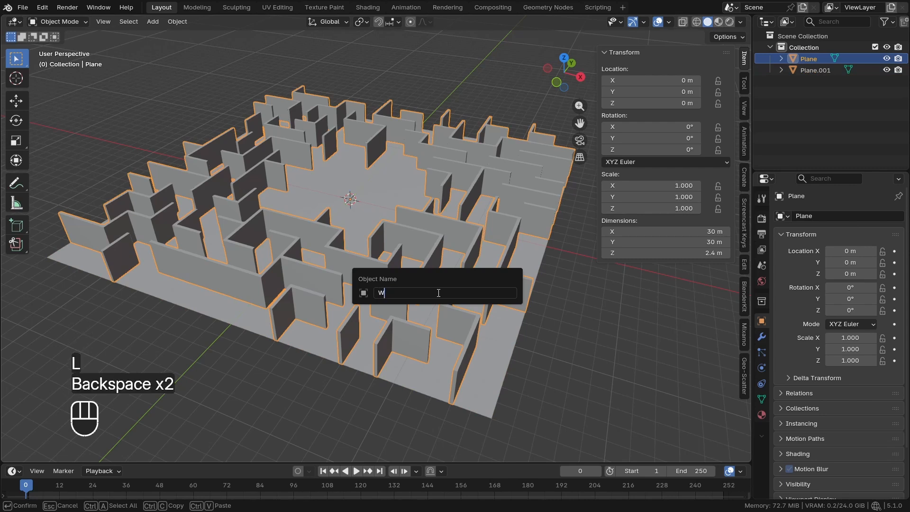
text(alls)
key(Return)
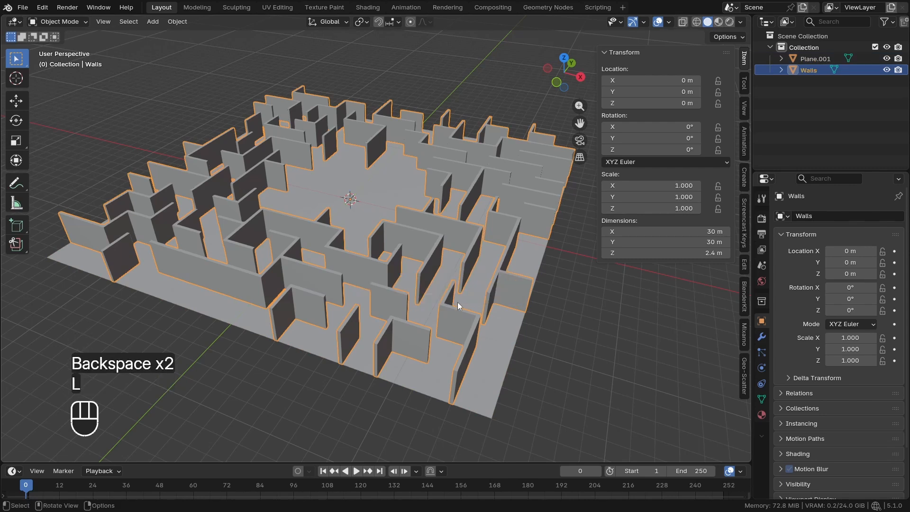
Rename the floor plane object as Floor
click(493, 341)
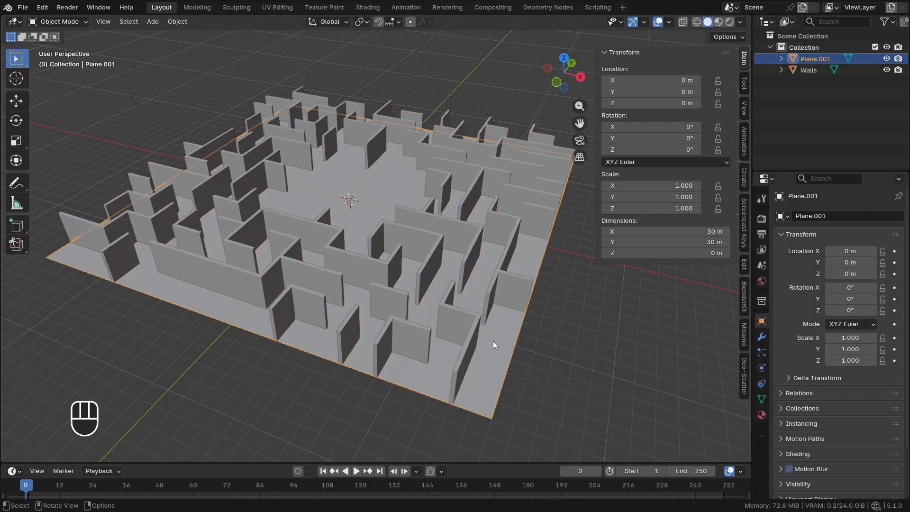
key(F2)
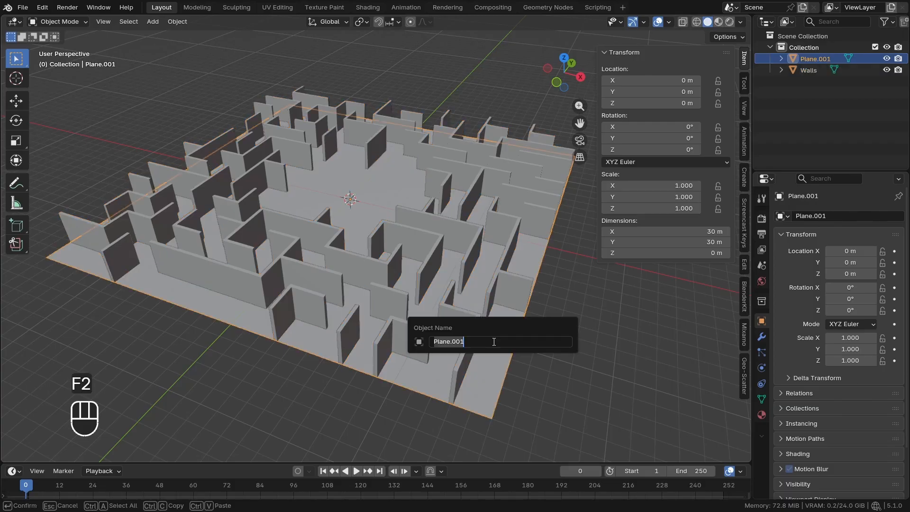
text(C)
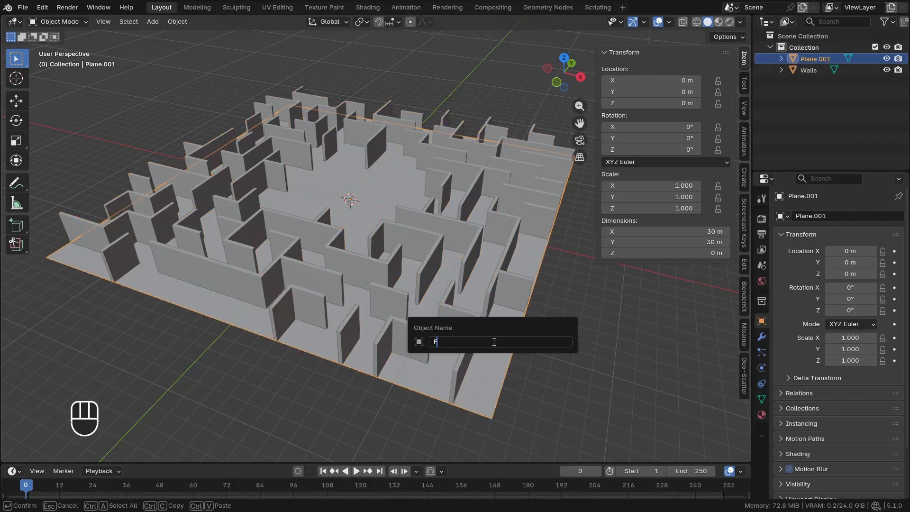
text(loor)
key(Return)
Add a camera to the scene at the world origin
scroll(340, 172, up, 4)
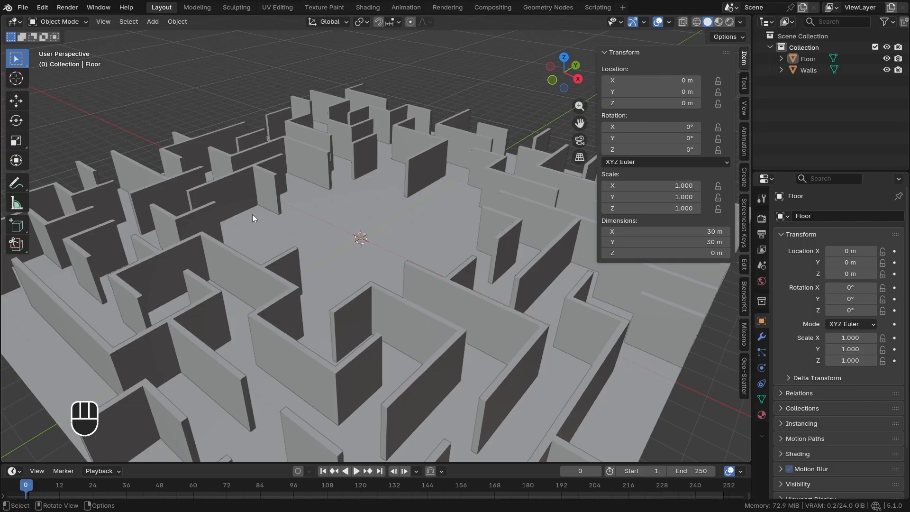
key(shift+a)
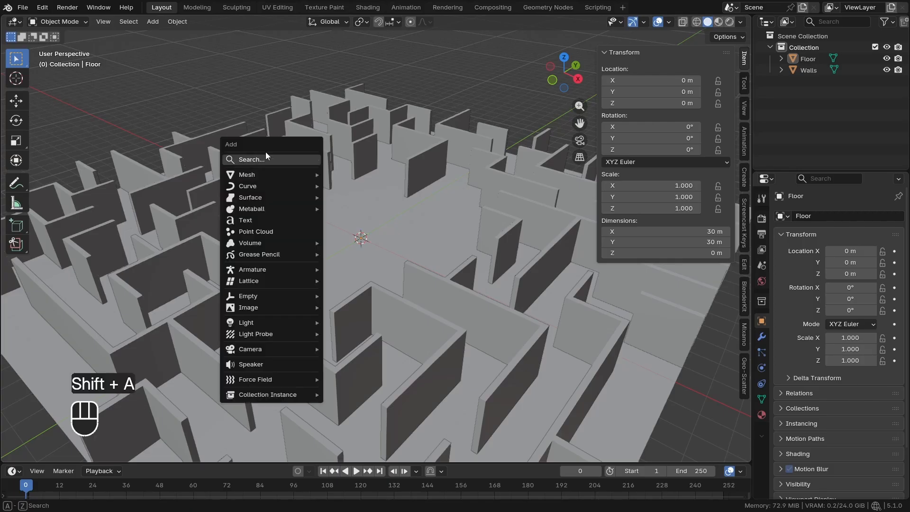
text(camera)
key(Return)
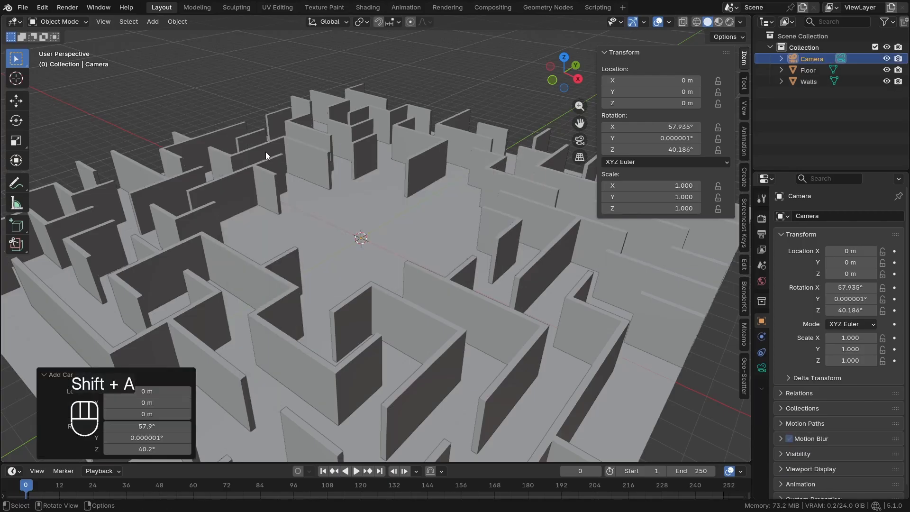
Align the camera to a low, near eye-level view across the maze's open centre
scroll(352, 253, up, 6)
middle_drag(399, 331, 398, 313)
shift+middle_drag(397, 335, 370, 300)
middle_drag(398, 289, 397, 289)
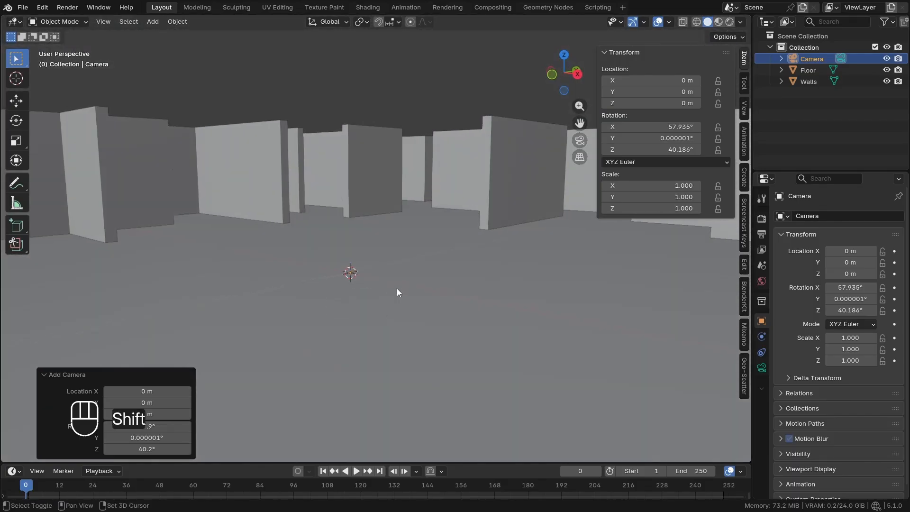
key(ctrl+alt+KP_0)
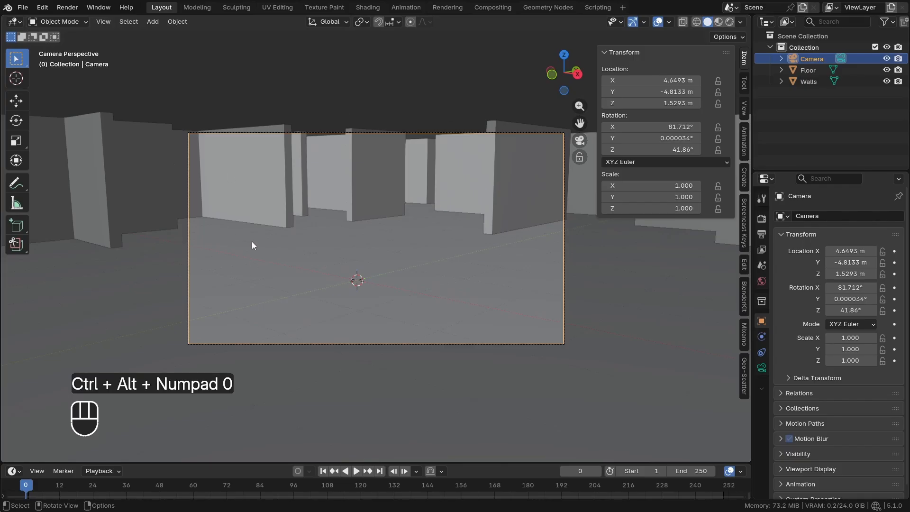
Walk the camera through the open centre to about X 3.24 m, Y -5.37 m, Z 1.11 m, looking level towards the walls
scroll(282, 258, up, 2)
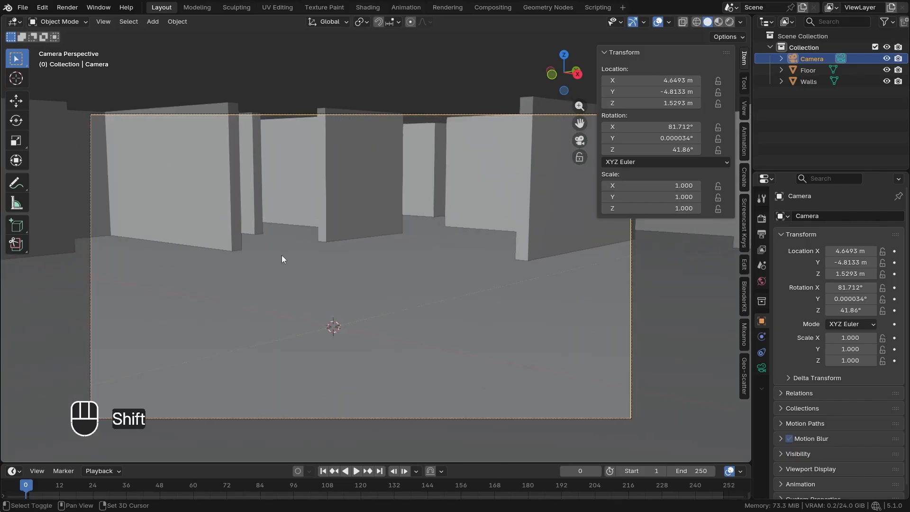
key(shift+grave)
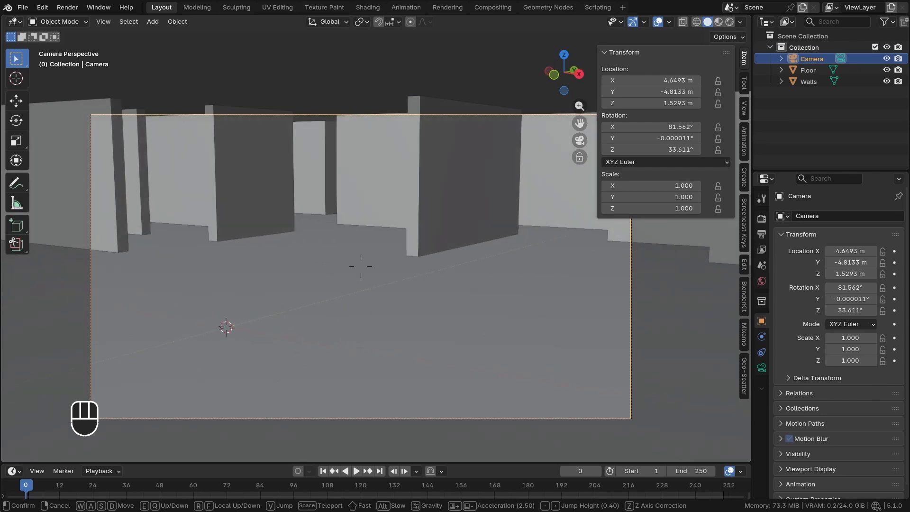
key(s)
key(a)
key(a)
key(d)
key(w)
key(q)
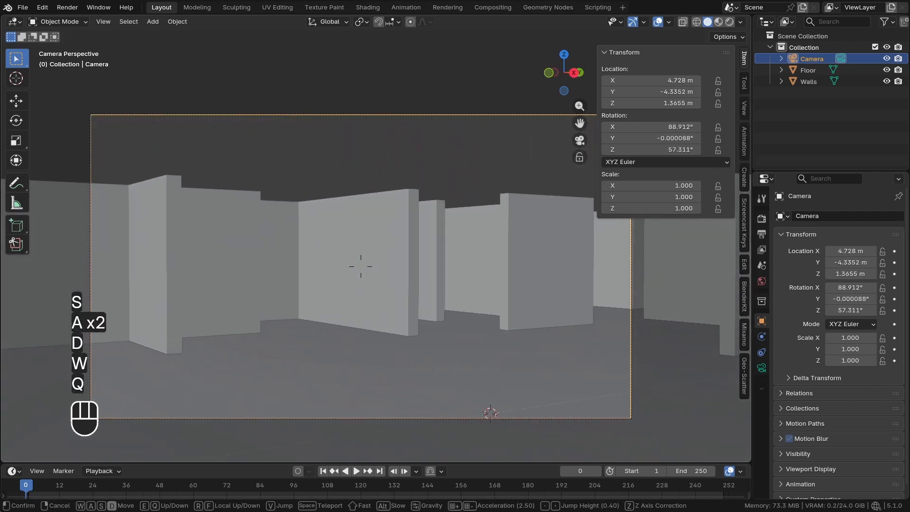
key(s)
key(a)
key(d)
key(s)
key(q)
key(d)
key(w)
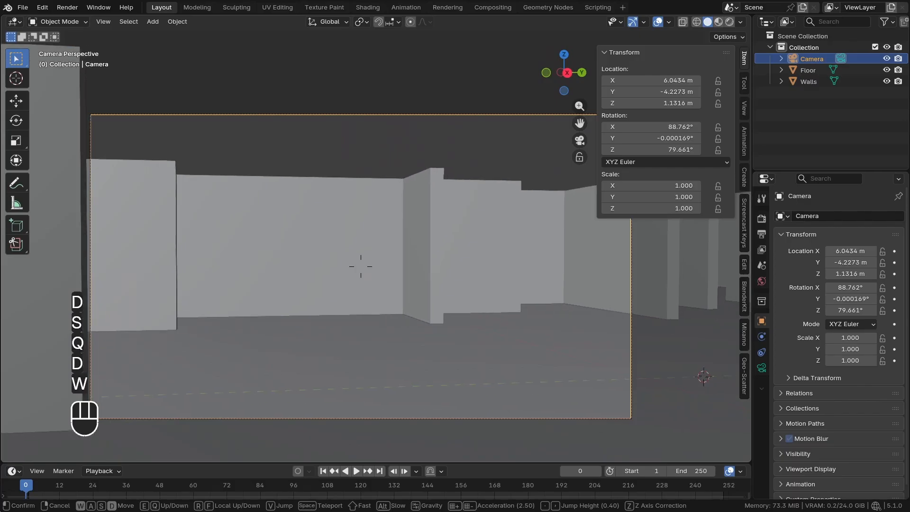
key(a)
key(a)
key(a)
key(w)
key(q)
key(a)
key(a)
key(a)
key(a)
key(a)
key(s)
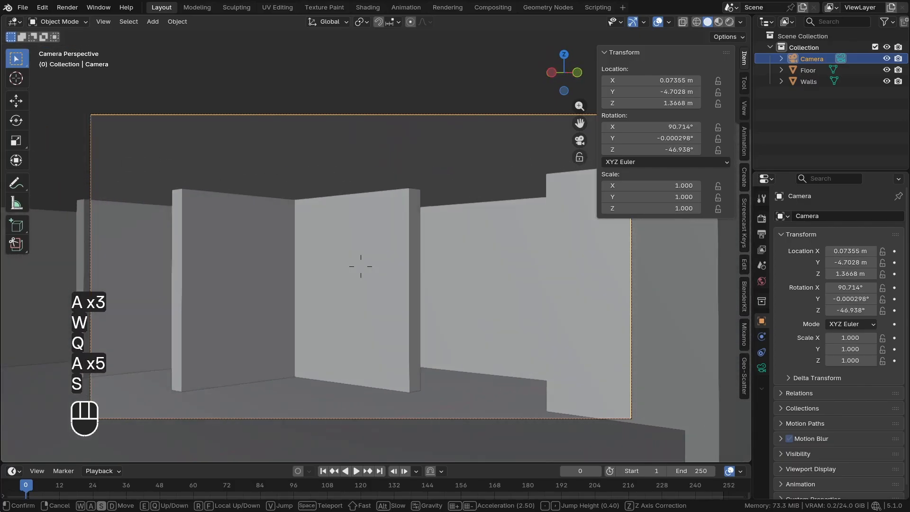
key(d)
key(d)
key(d)
key(d)
key(s)
key(q)
key(d)
key(s)
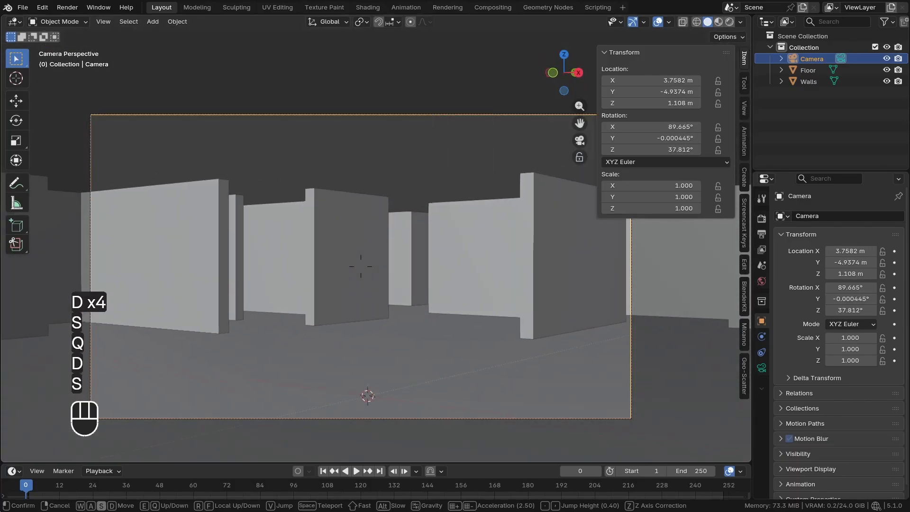
key(a)
key(a)
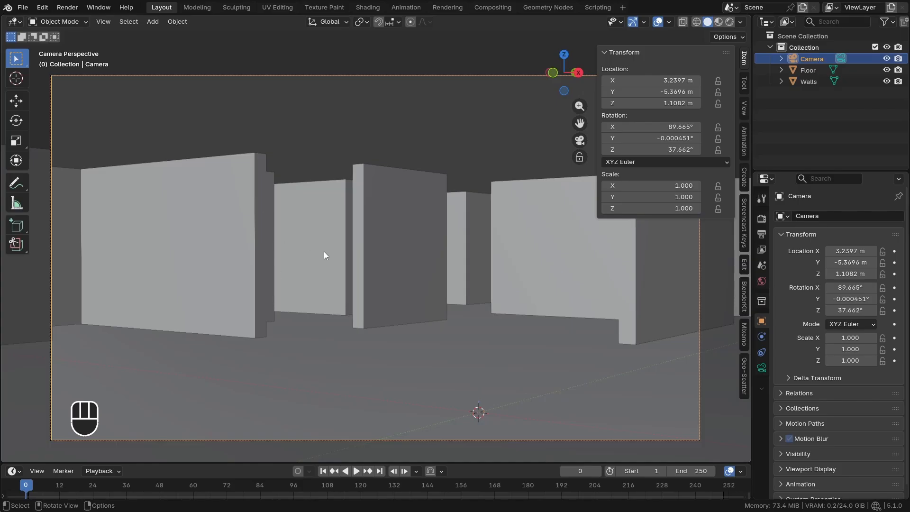
middle_drag(323, 251, 273, 295)
shift+middle_drag(273, 295, 439, 159)
scroll(364, 246, up, 2)
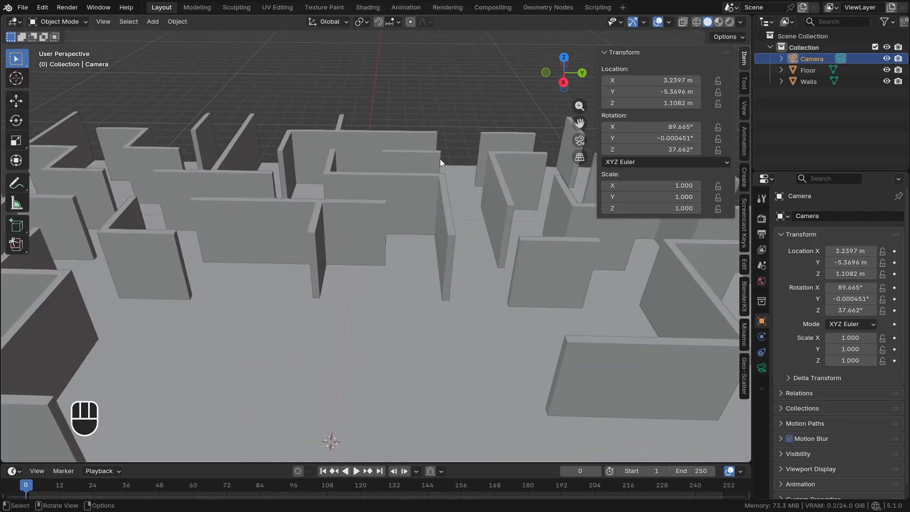
key(KP_0)
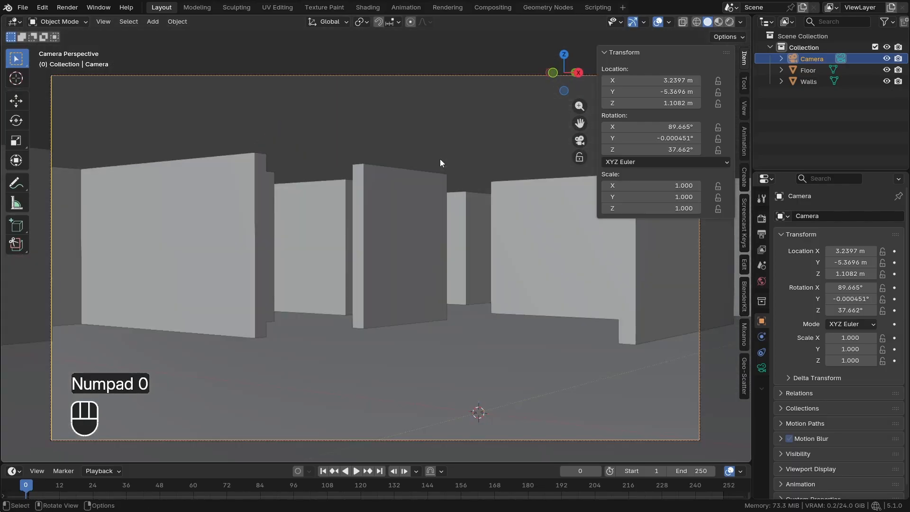
Rename the collection holding the camera, floor and walls as Backrooms
middle_drag(371, 195, 386, 235)
double_click(816, 47)
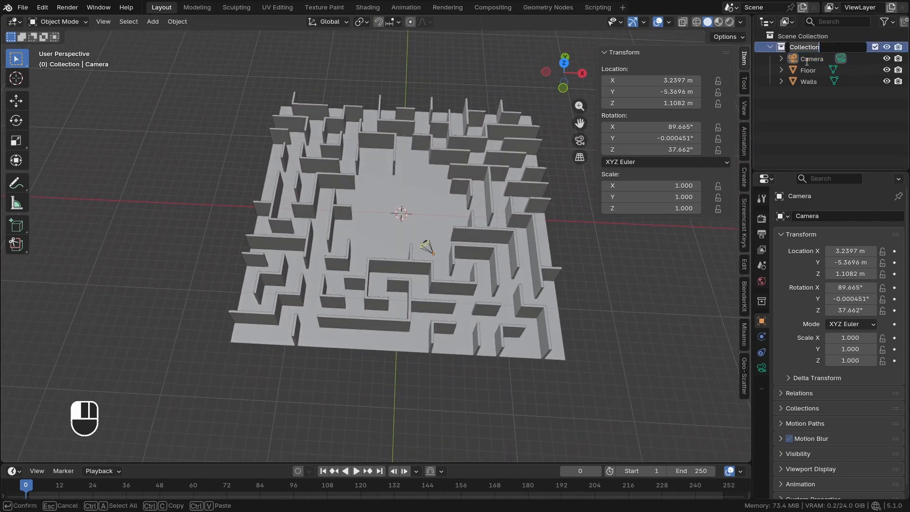
text(Backrooms)
key(Return)
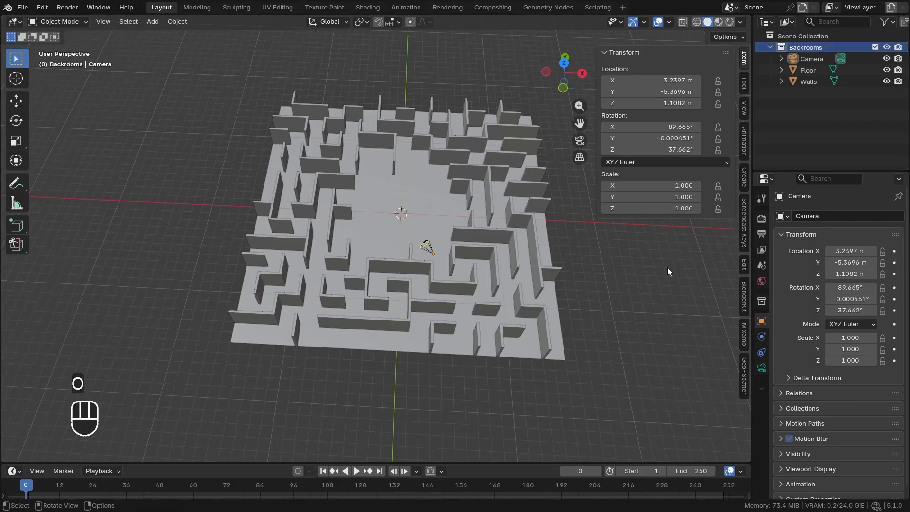
Add a collection instance of the Backrooms collection at the world origin
shift+middle_drag(461, 225, 451, 239)
scroll(358, 190, up, 1)
middle_drag(357, 190, 343, 150)
key(shift+a)
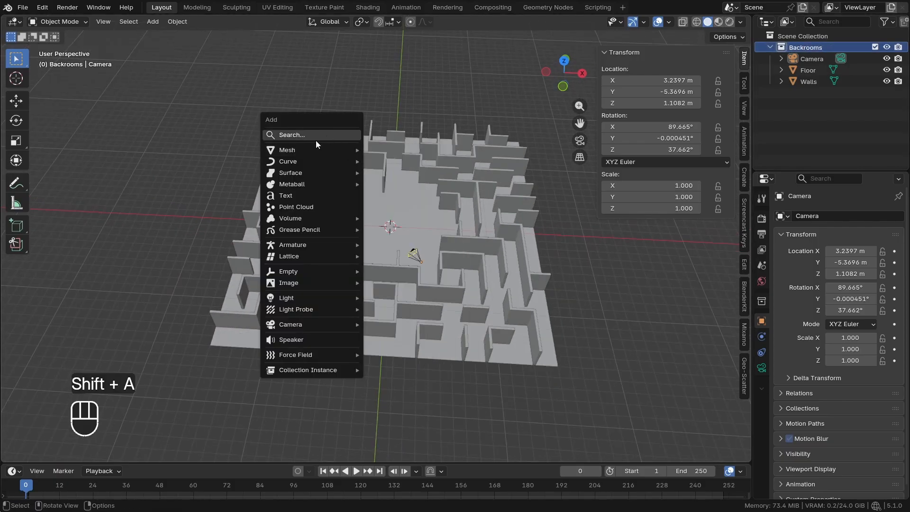
mouse_move(287, 371)
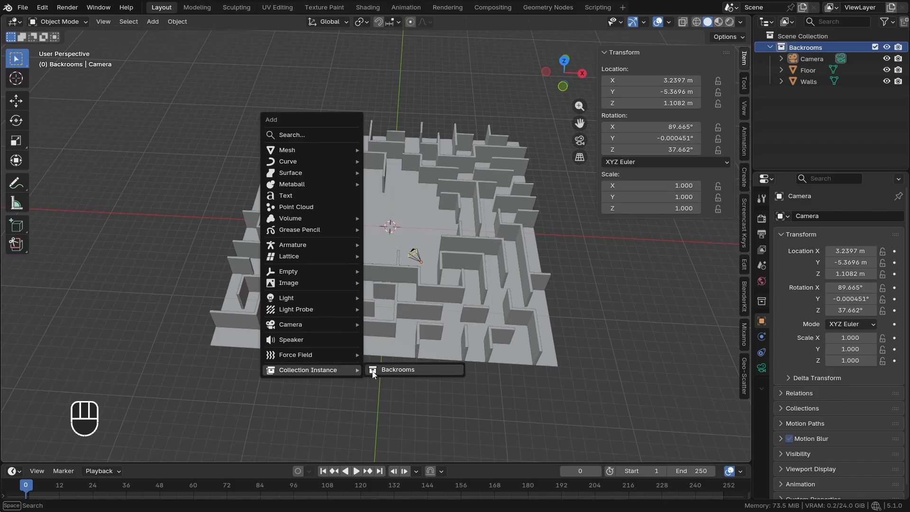
click(403, 371)
Move the Backrooms collection instance 30 m along the X axis, placing it beside the original maze
key(g)
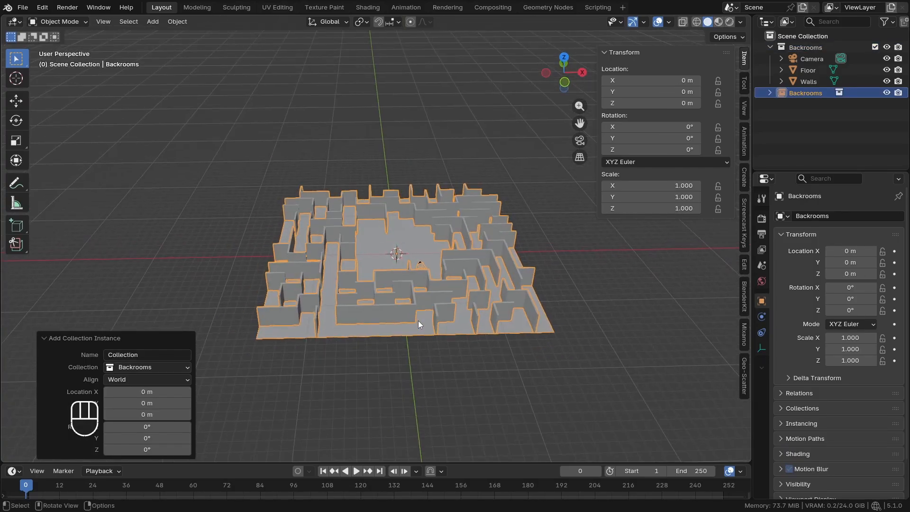
key(x)
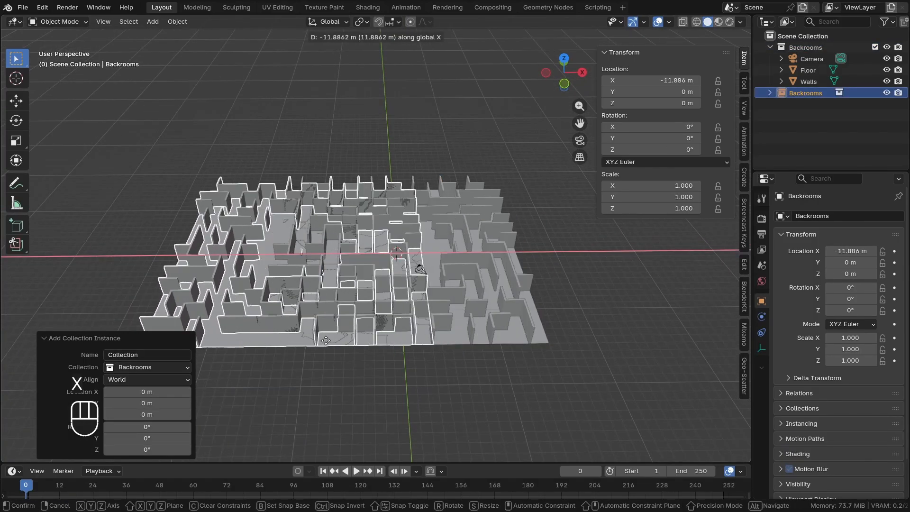
key(KP_3)
key(KP_0)
click(285, 330)
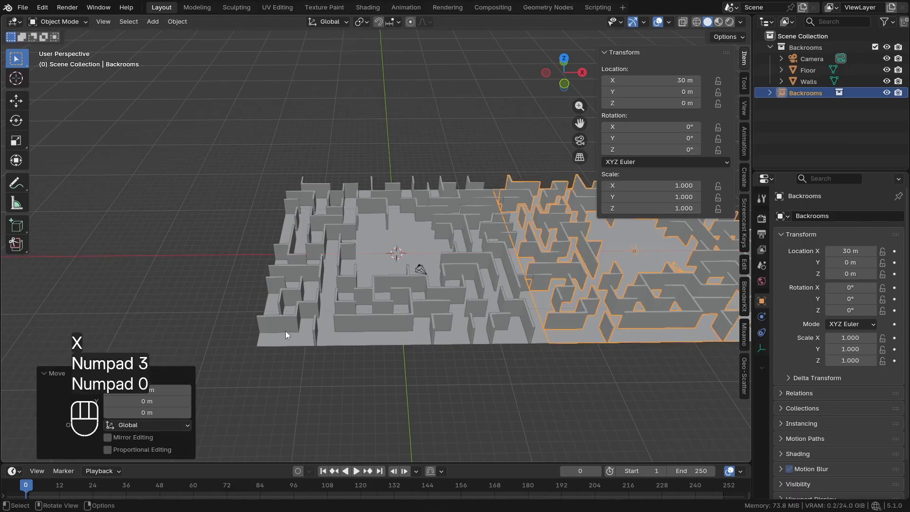
Try moving the original maze's walls to test their link with the neighbouring instance, and cancel the move
scroll(314, 272, up, 3)
click(536, 374)
middle_drag(514, 330, 443, 318)
middle_drag(473, 287, 326, 328)
click(322, 306)
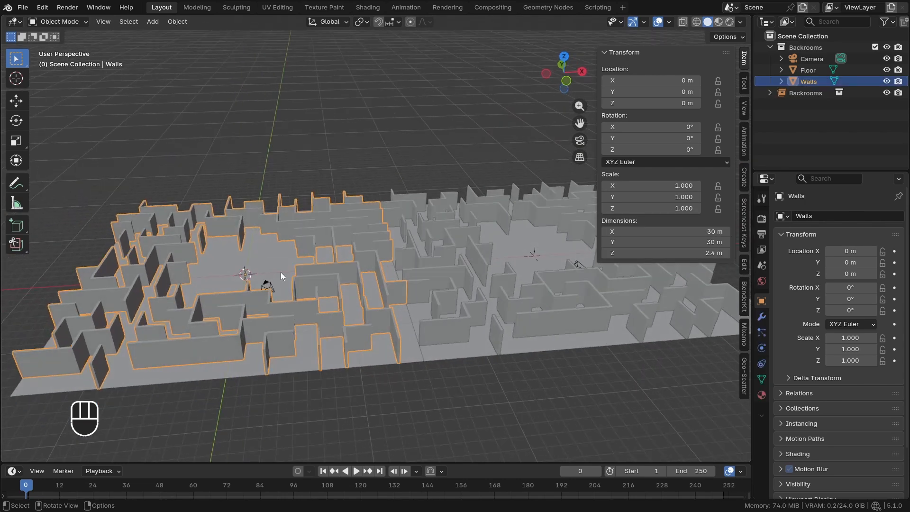
key(g)
right_click(294, 278)
Try moving the original maze's floor, cancel the move, and inspect the seam between the two tiles
middle_drag(499, 325, 394, 337)
click(388, 356)
key(g)
right_click(422, 390)
click(428, 390)
scroll(393, 331, up, 1)
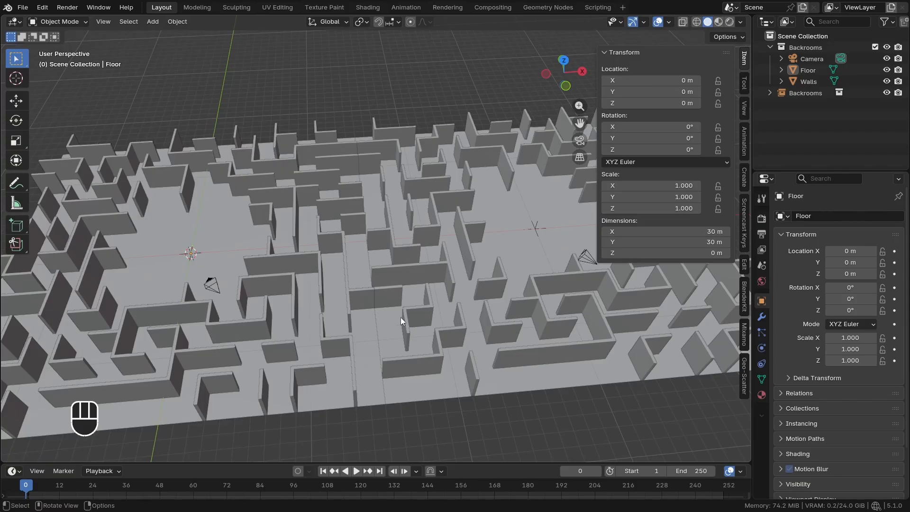
scroll(400, 317, down, 1)
middle_drag(400, 317, 552, 268)
scroll(392, 308, down, 1)
scroll(368, 321, up, 1)
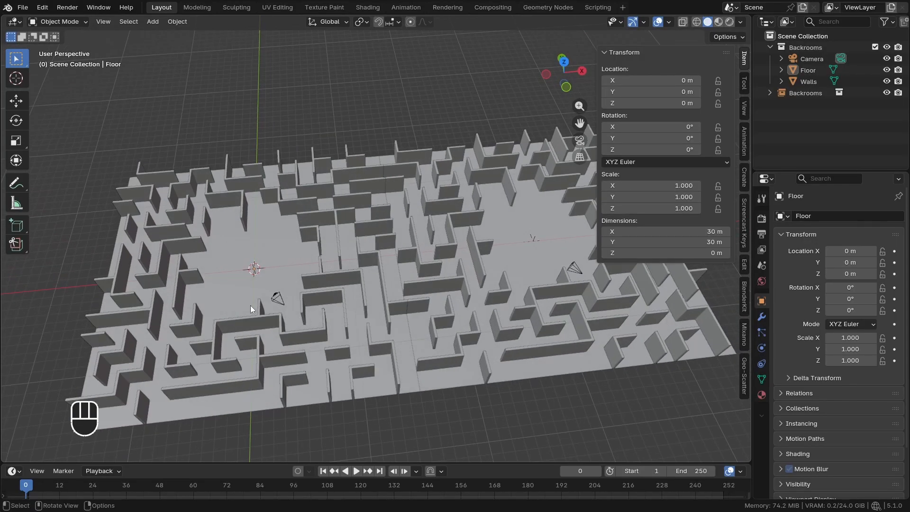
Take the camera out of the Backrooms collection and place it directly in the Scene Collection
click(277, 298)
scroll(299, 312, up, 2)
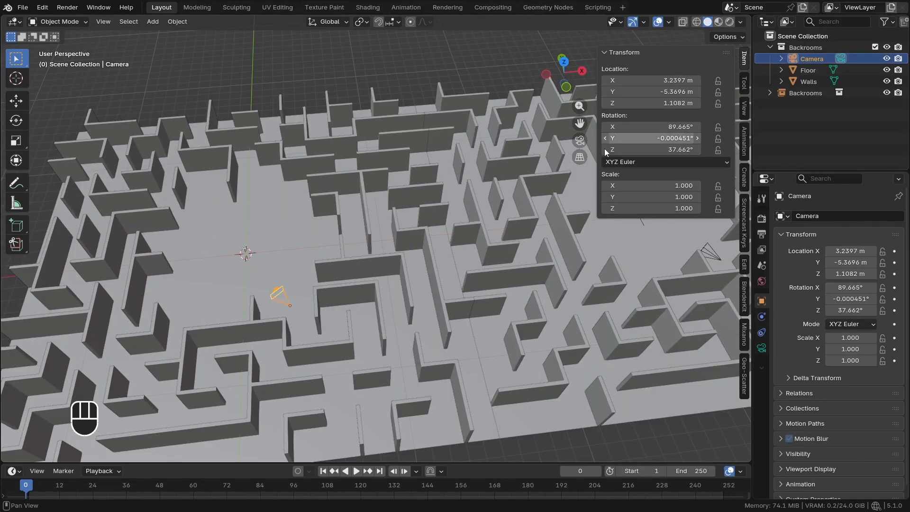
drag(813, 63, 806, 130)
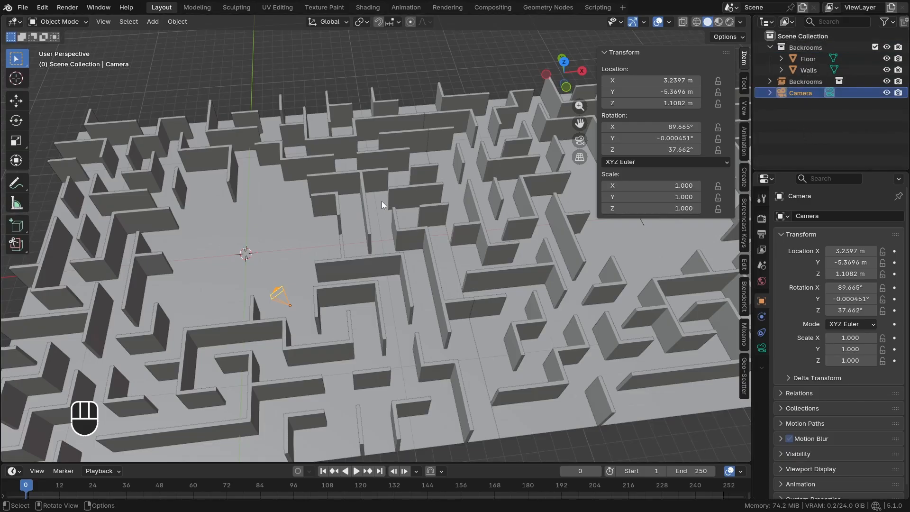
scroll(296, 290, down, 3)
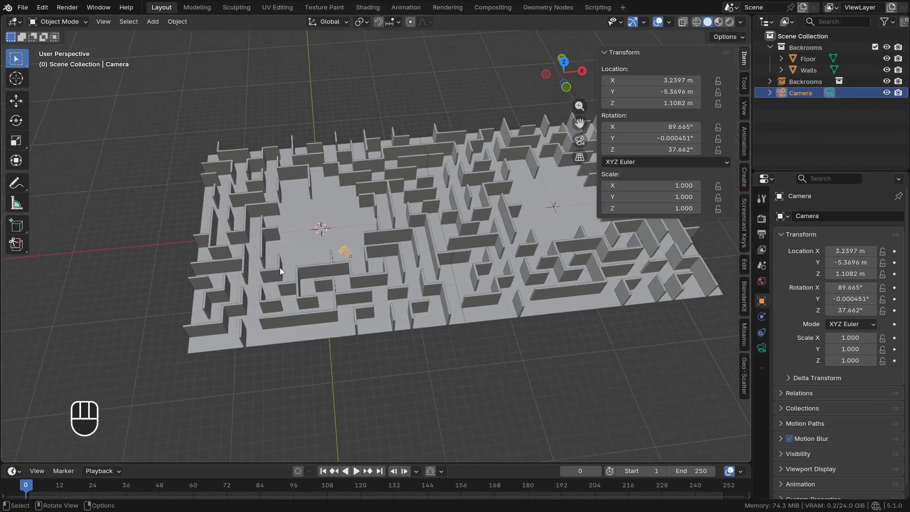
Add a second collection instance of Backrooms at the world origin
shift+middle_drag(209, 279, 229, 273)
scroll(227, 272, down, 1)
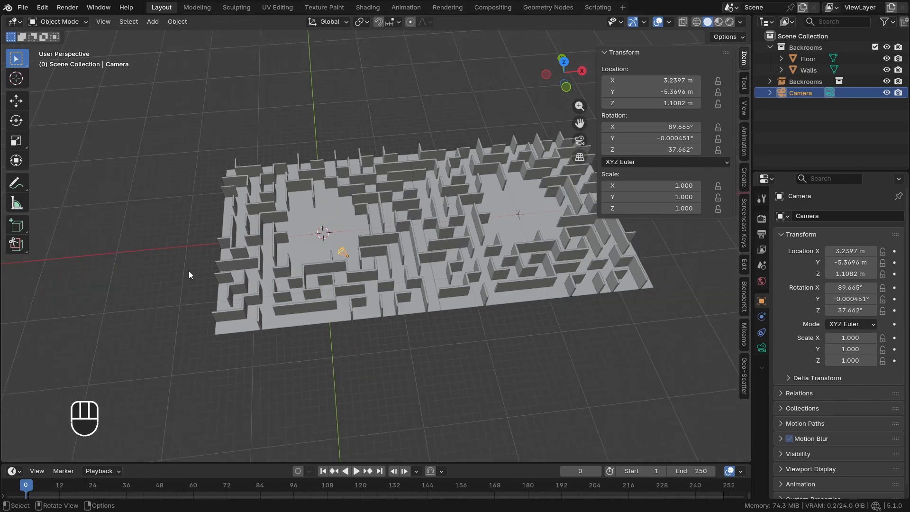
click(188, 271)
shift+middle_drag(183, 229, 239, 194)
key(shift+a)
mouse_move(199, 263)
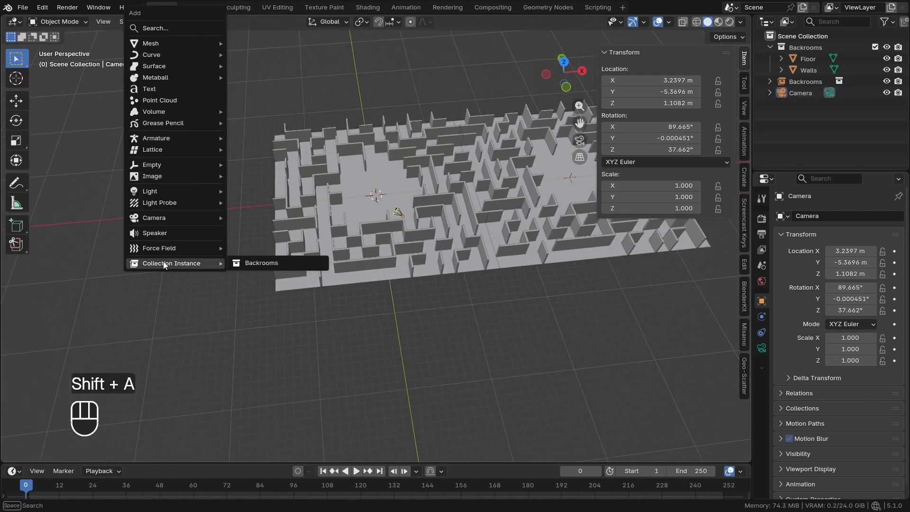
click(278, 261)
Move the new Backrooms instance -30 m along the X axis, onto the original maze's other side
scroll(315, 264, down, 2)
key(g)
key(x)
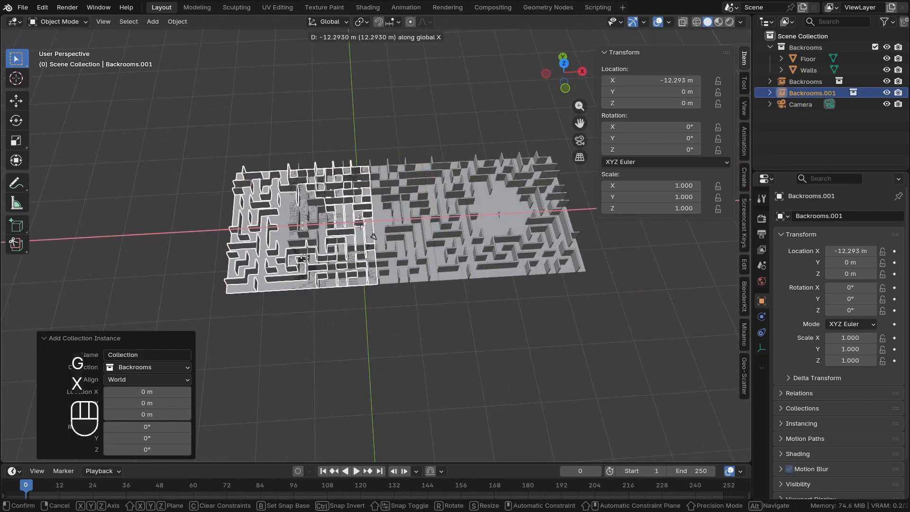
key(KP_3)
key(KP_0)
key(KP_Subtract)
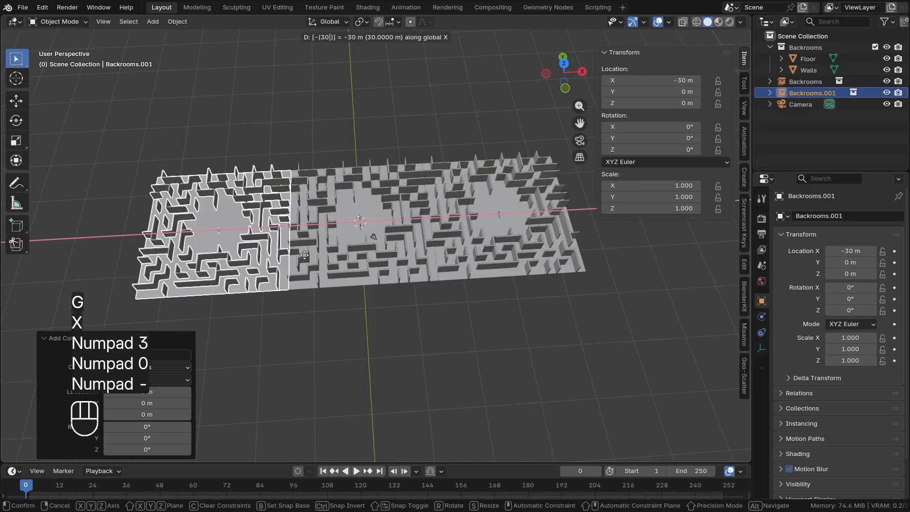
click(306, 255)
shift+middle_drag(317, 255, 363, 251)
middle_drag(363, 250, 319, 262)
scroll(248, 161, up, 1)
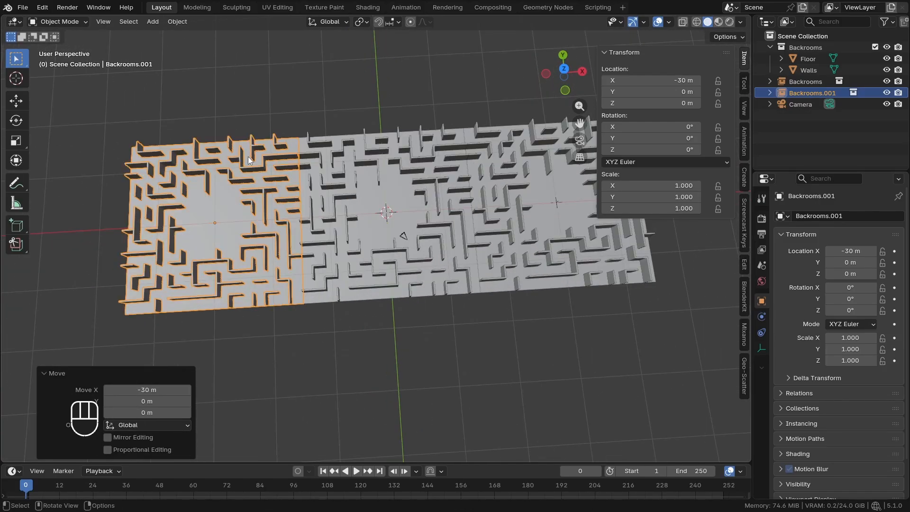
Add a third Backrooms collection instance and move it 30 m along the Y axis
middle_drag(396, 269, 384, 246)
click(391, 306)
key(shift+a)
mouse_move(360, 263)
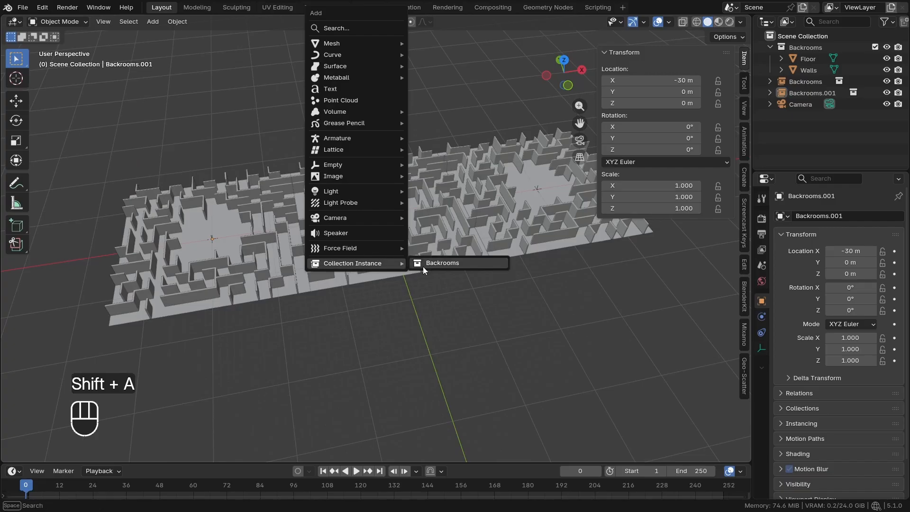
click(423, 267)
text(gy30)
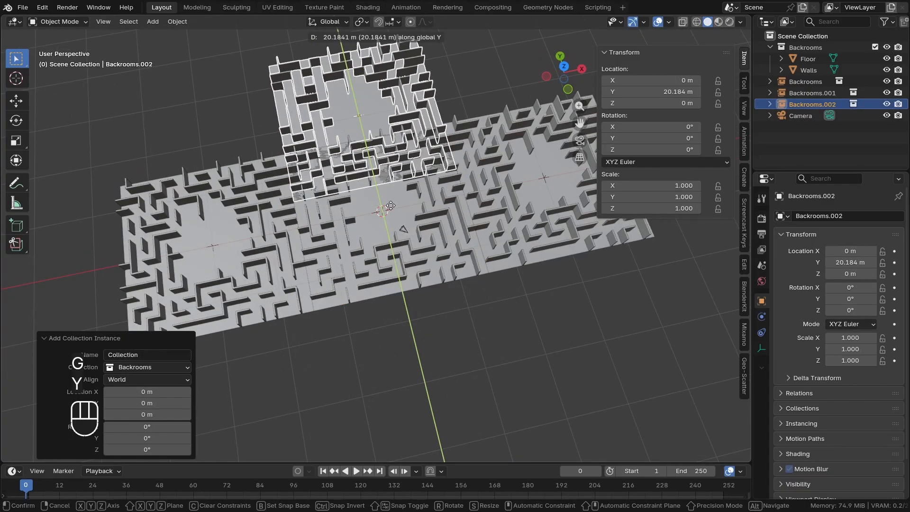
click(392, 208)
click(415, 303)
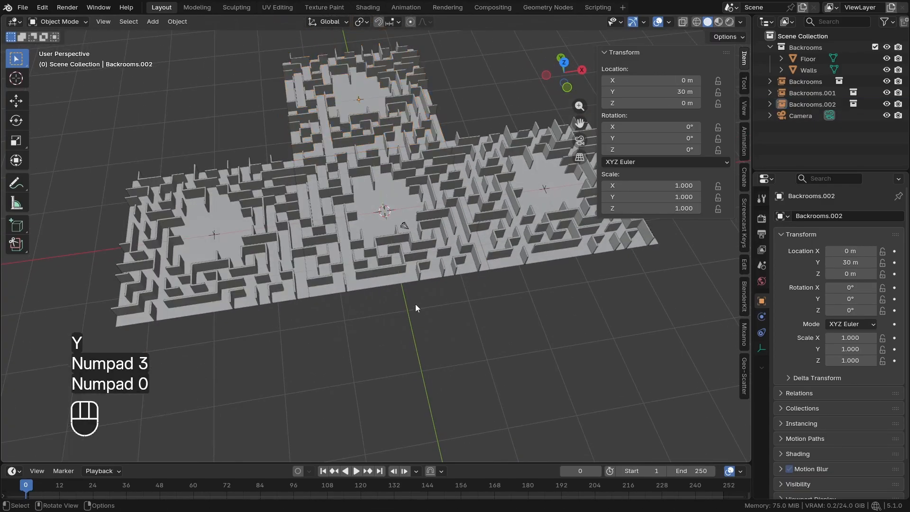
Add a fourth Backrooms collection instance and move it -30 m along the Y axis
key(shift+a)
mouse_move(289, 263)
click(374, 261)
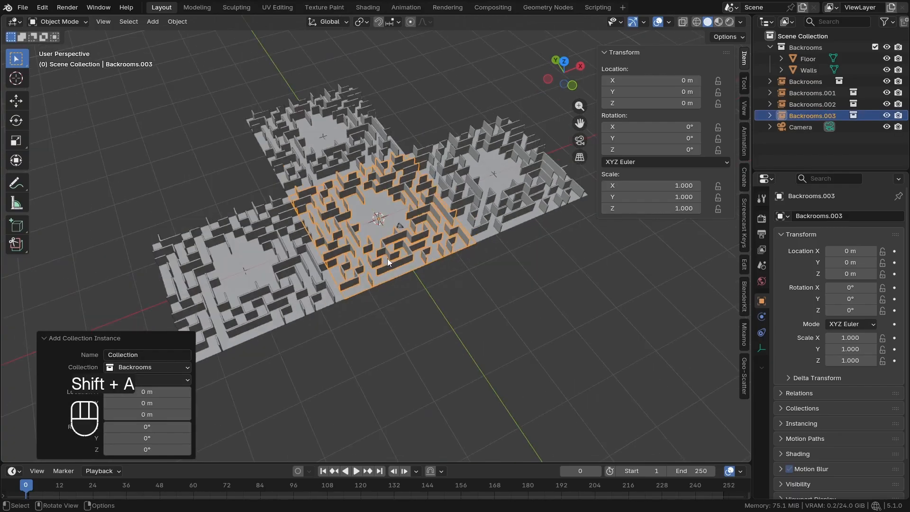
text(gy)
text(-30)
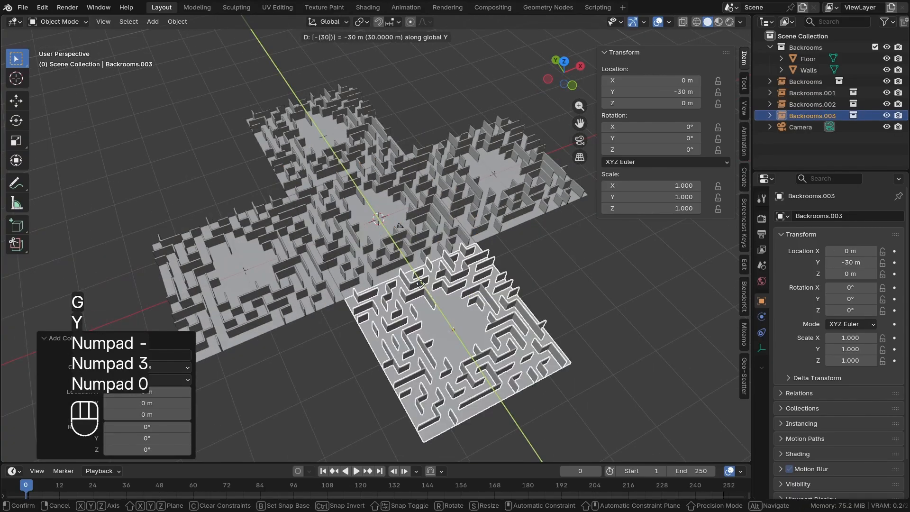
click(421, 283)
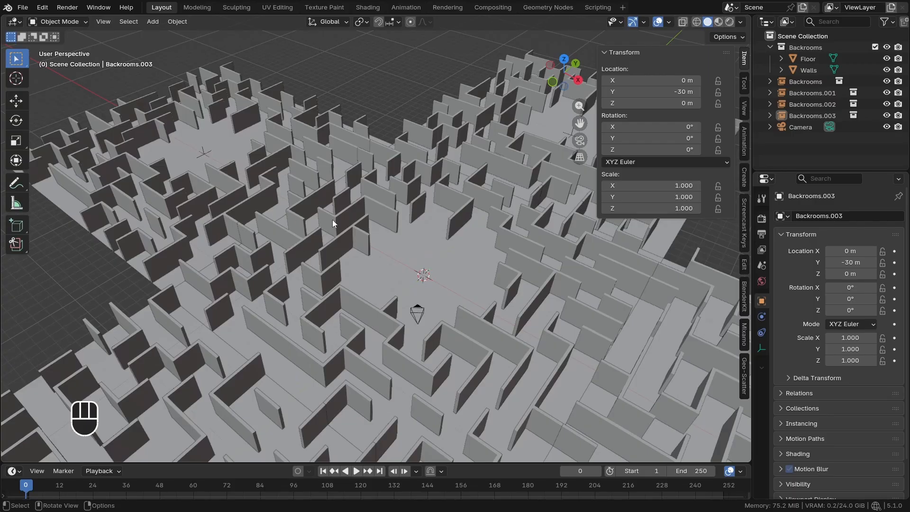
Annotate a walkable route in top view from the central maze's +X edge, through its open centre, to its -X edge
middle_drag(331, 220, 349, 274)
key(KP_7)
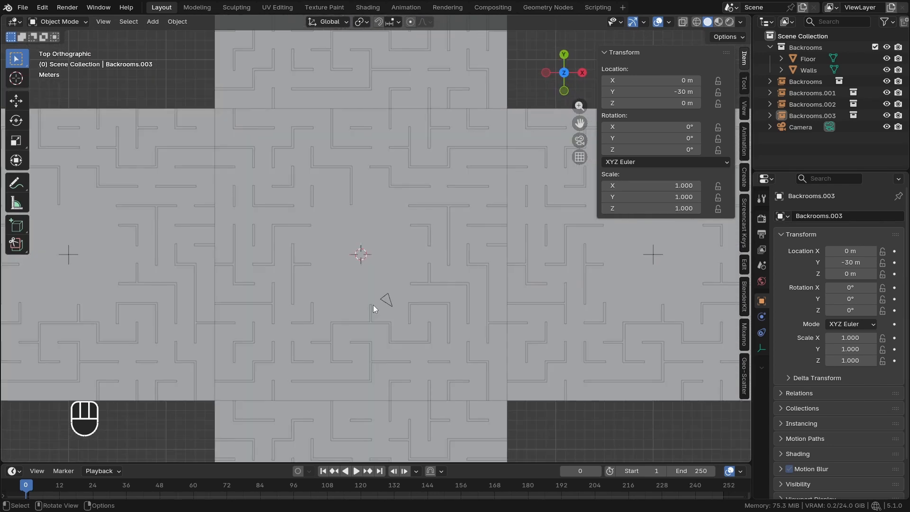
shift+middle_drag(388, 311, 389, 319)
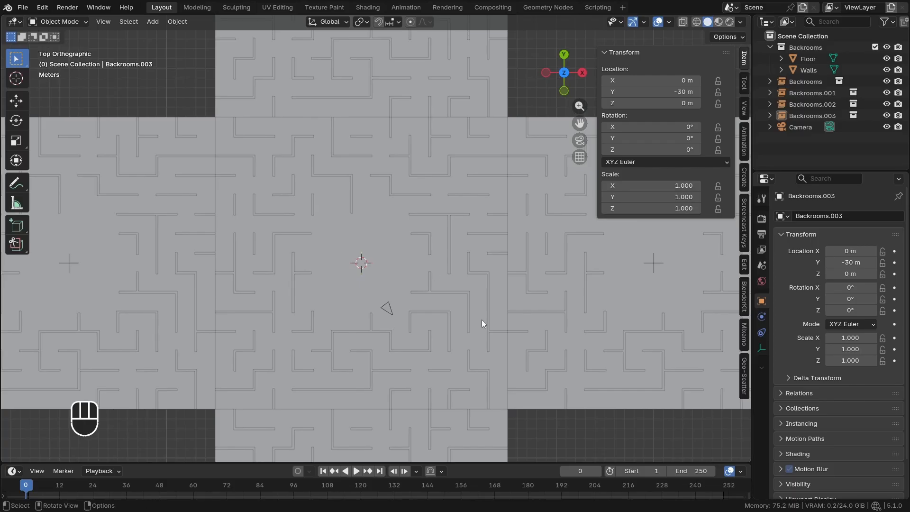
key(d)
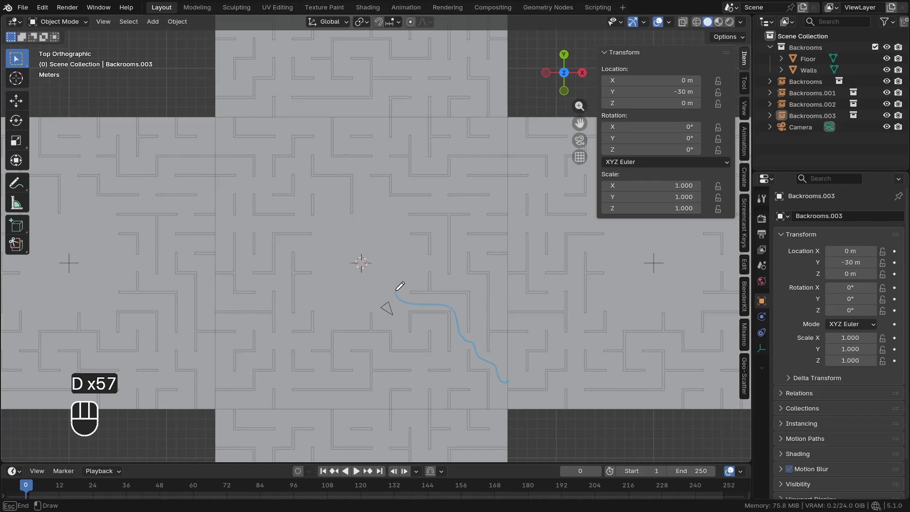
drag(431, 267, 434, 231)
drag(339, 267, 320, 290)
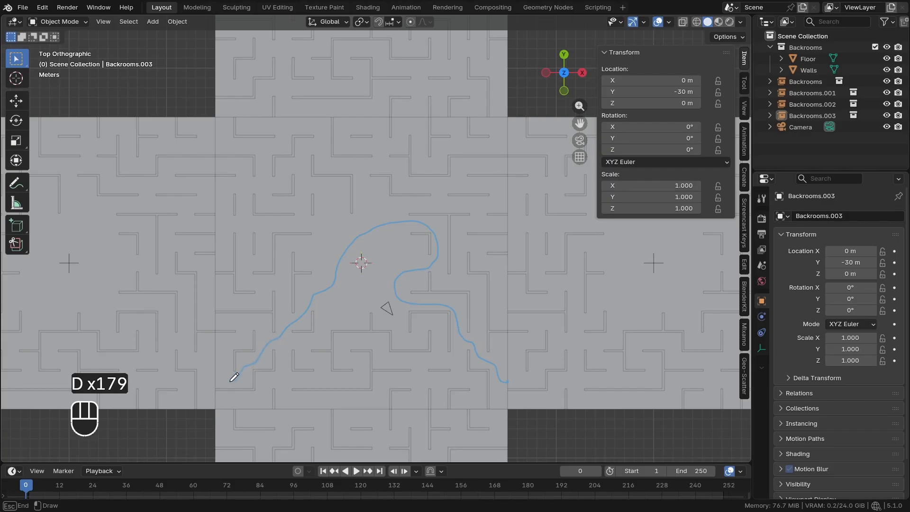
scroll(408, 368, down, 2)
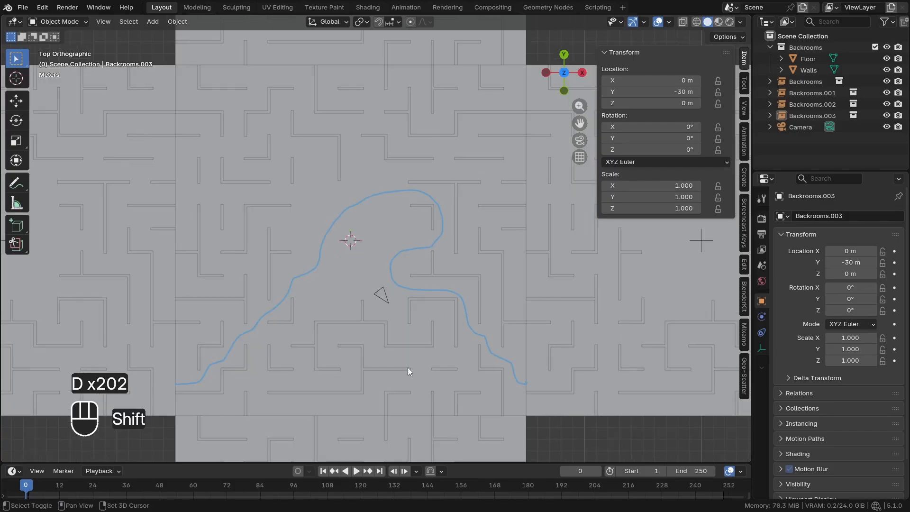
Annotate a second walkable route in top view from the central maze's -Y edge up to its +Y edge
mouse_move(407, 368)
middle_down()
mouse_move(432, 329)
mouse_move(322, 333)
mouse_move(243, 297)
mouse_move(342, 325)
mouse_move(248, 331)
mouse_move(553, 353)
middle_up()
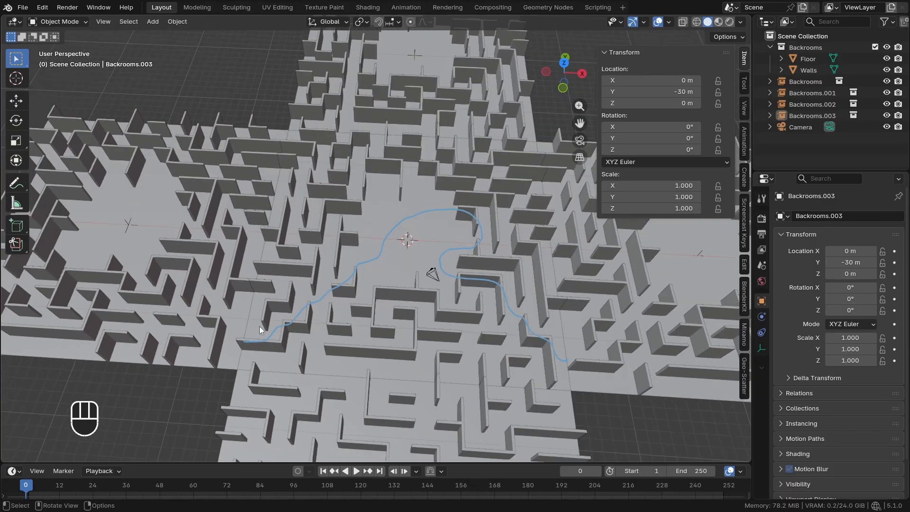
middle_drag(306, 335, 328, 354)
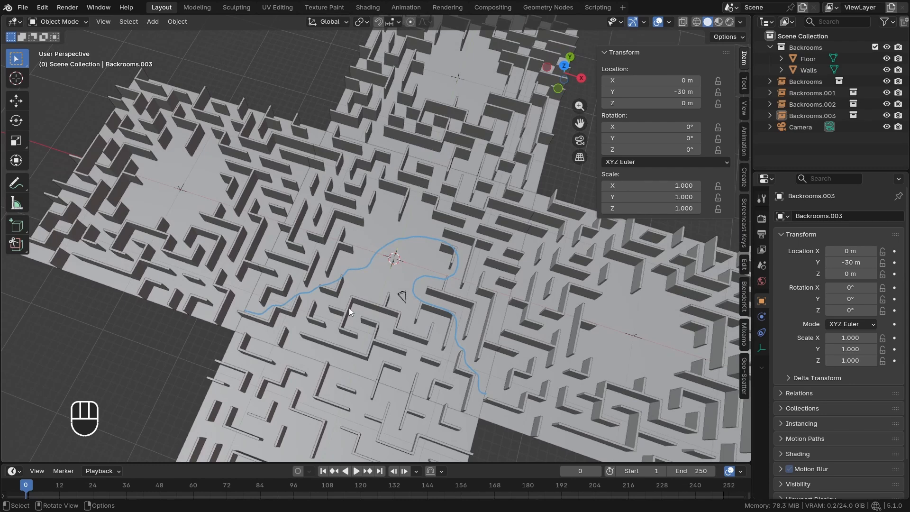
key(KP_7)
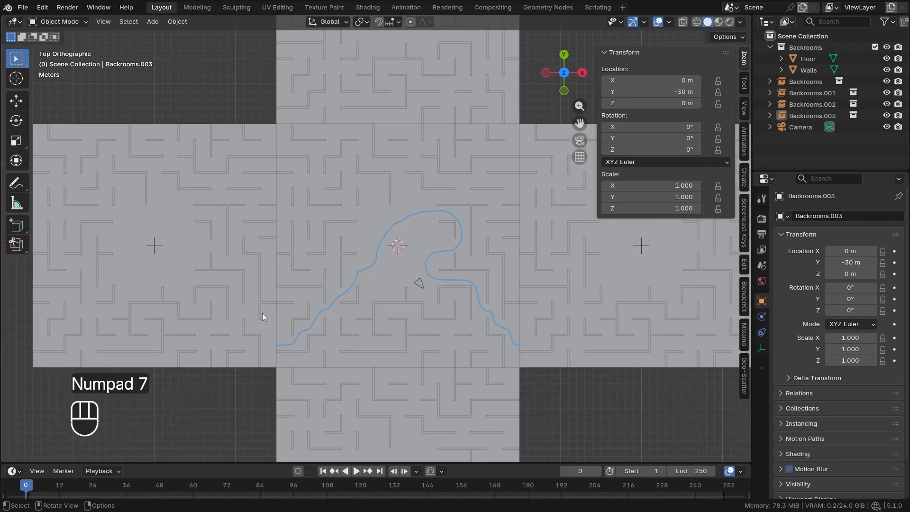
shift+middle_drag(448, 327, 409, 344)
key(d)
drag(374, 385, 374, 378)
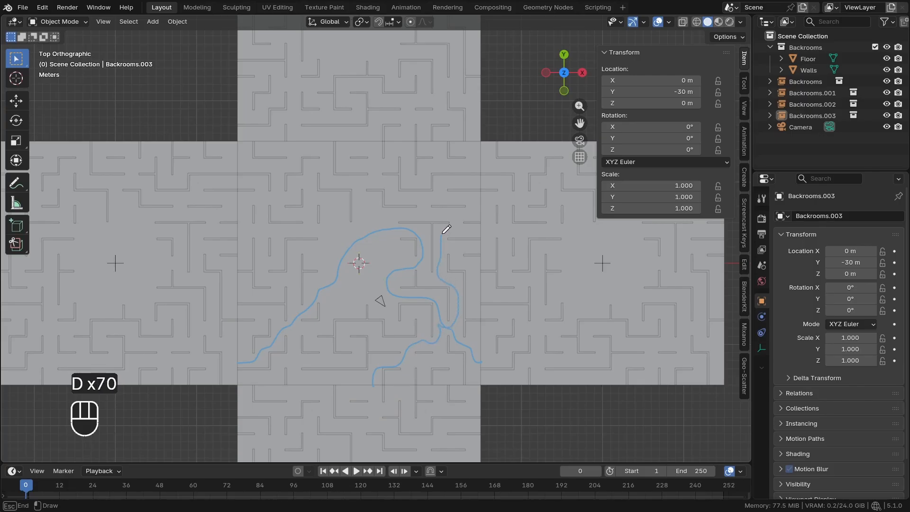
mouse_move(411, 210)
mouse_down()
mouse_move(370, 209)
mouse_move(364, 189)
mouse_up()
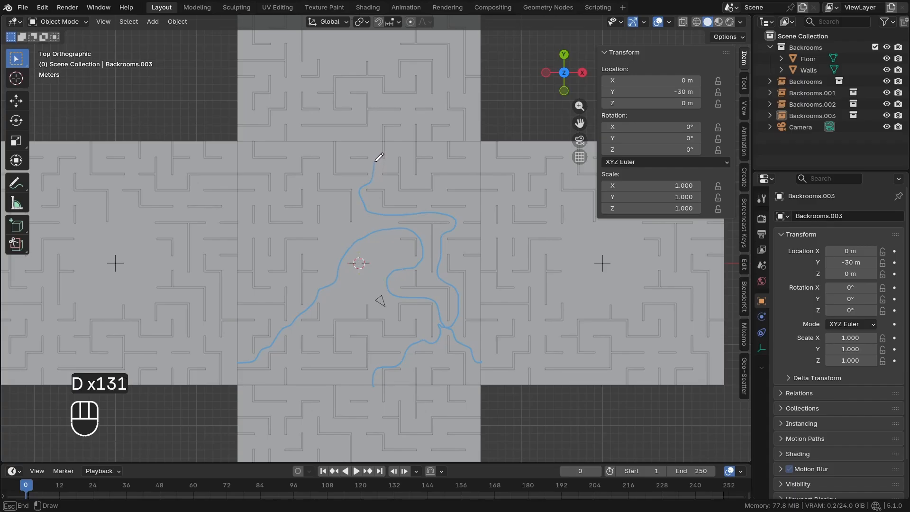
drag(375, 150, 374, 142)
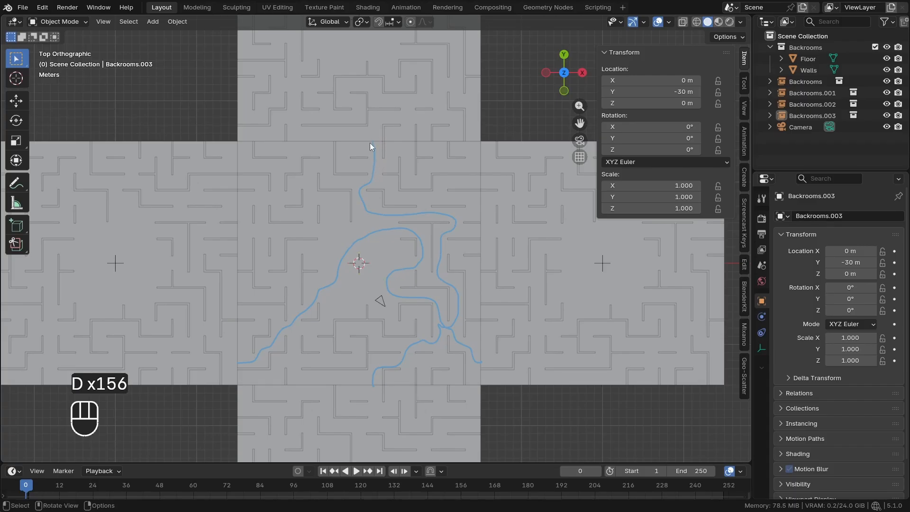
Erase both annotated routes from the central maze
key(b)
right_click(380, 352)
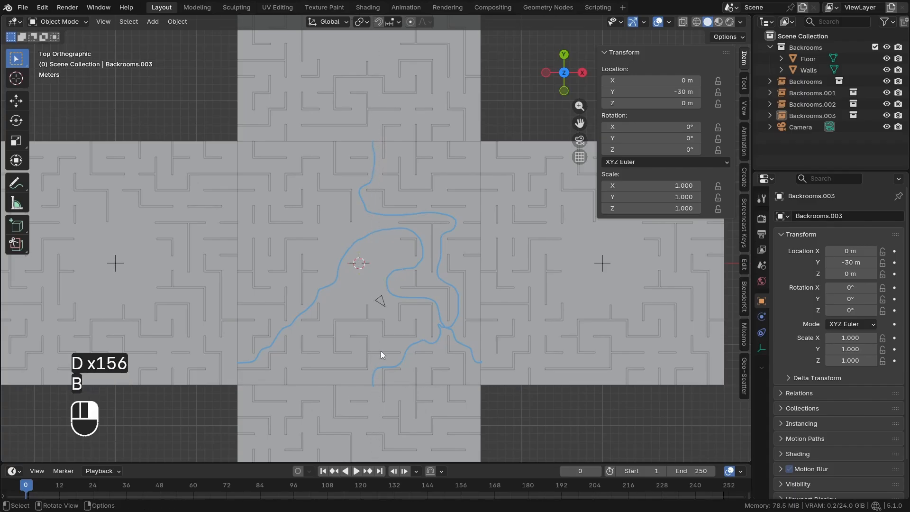
shift+middle_drag(357, 291, 371, 298)
mouse_move(365, 348)
right_down()
mouse_move(301, 304)
mouse_move(416, 280)
mouse_move(426, 371)
right_up()
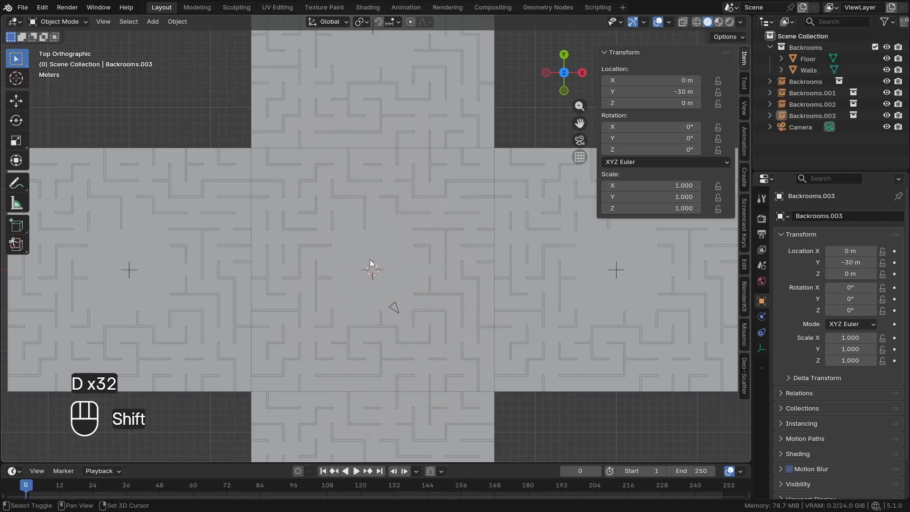
Select all four Backrooms instances and move them to a new collection named Instances
mouse_move(379, 262)
shift+middle_down()
mouse_move(392, 264)
mouse_move(476, 358)
shift+middle_up()
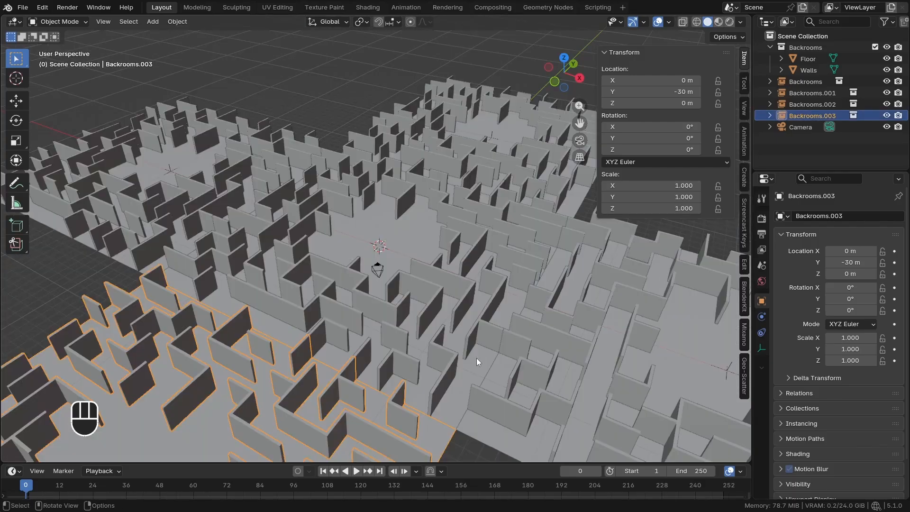
shift+click(801, 86)
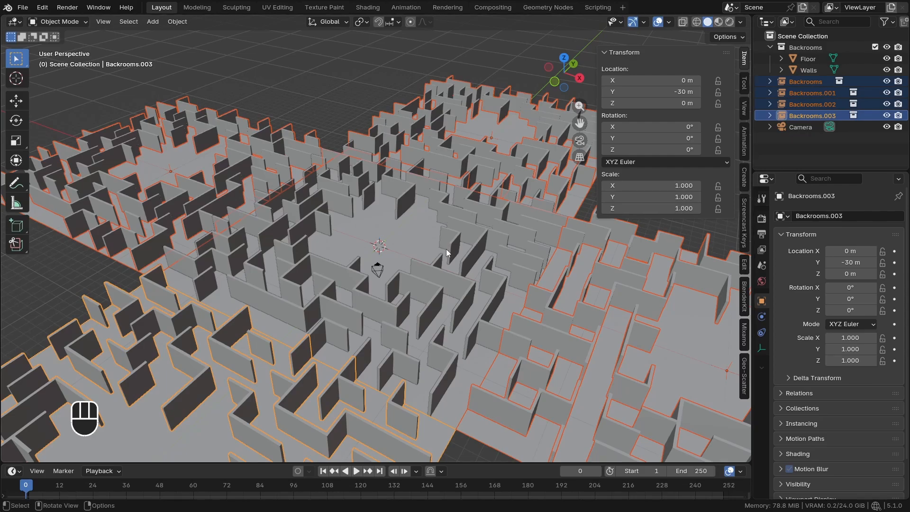
key(m)
click(379, 246)
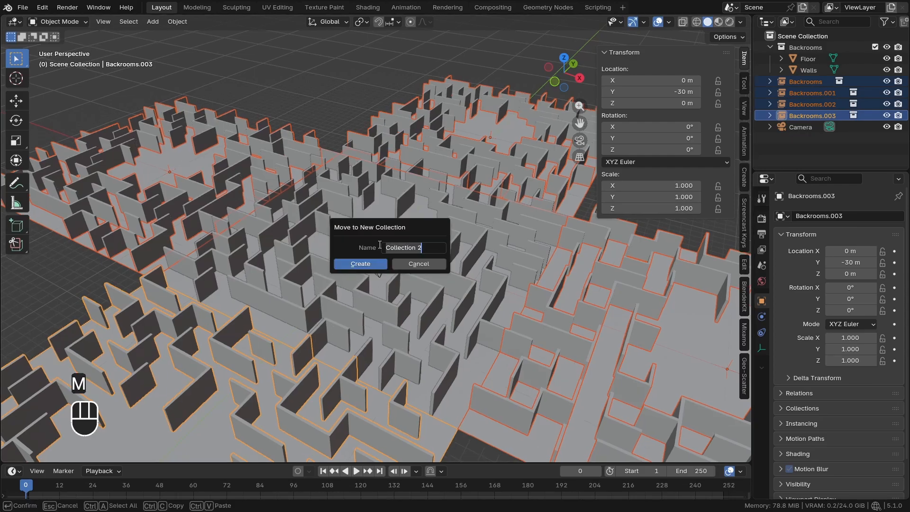
key(BackSpace)
text(Instances)
key(Return)
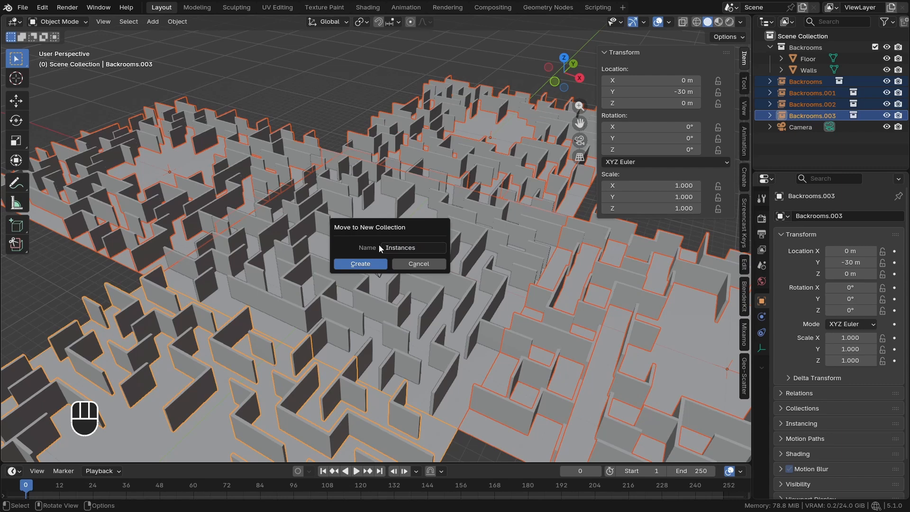
click(378, 264)
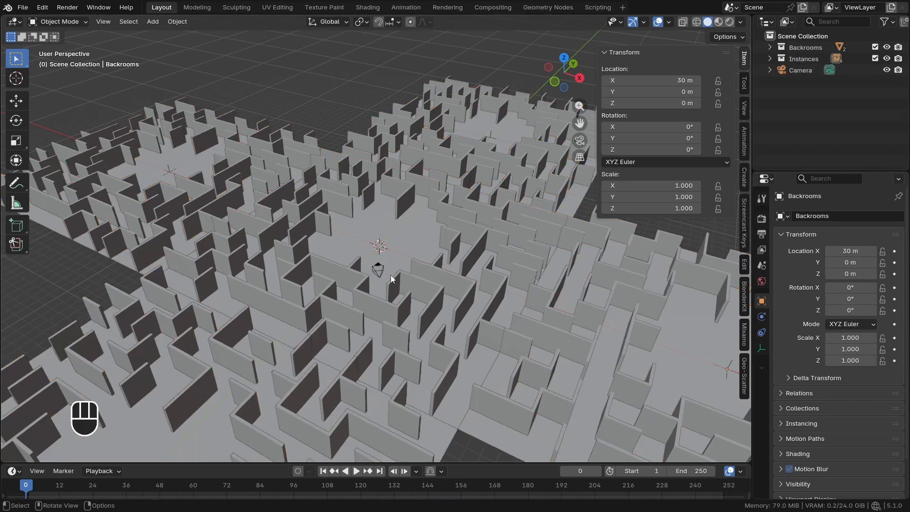
Duplicate the central maze's floor plane and raise the copy 2.4 m along Z as a ceiling
middle_drag(390, 275, 388, 253)
click(404, 252)
key(shift+d)
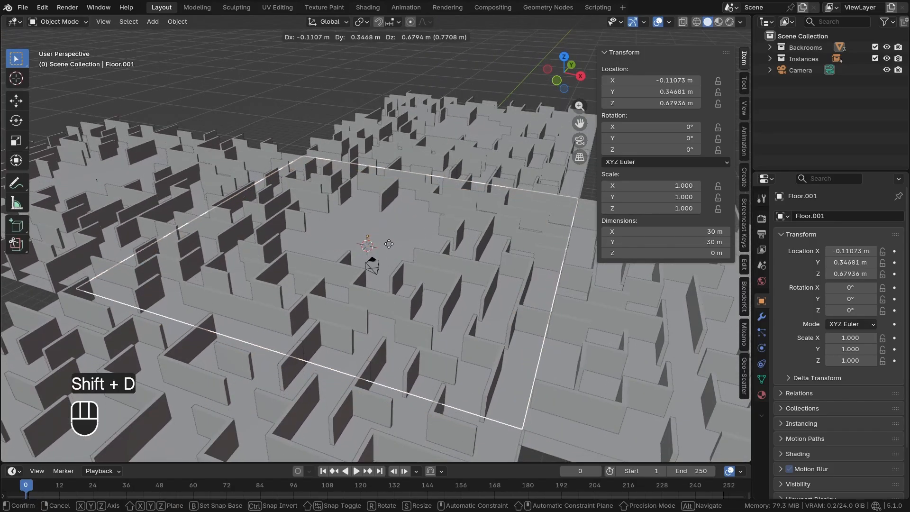
key(z)
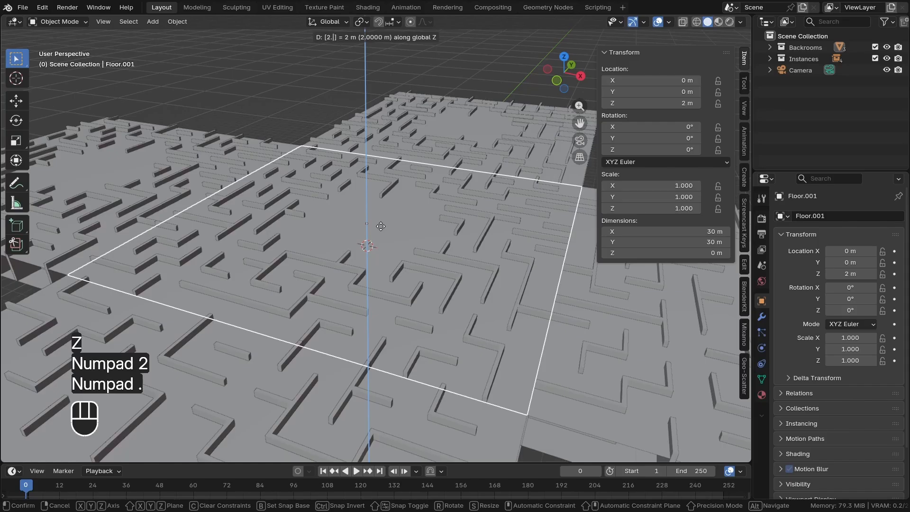
text(4)
click(381, 227)
scroll(394, 215, down, 1)
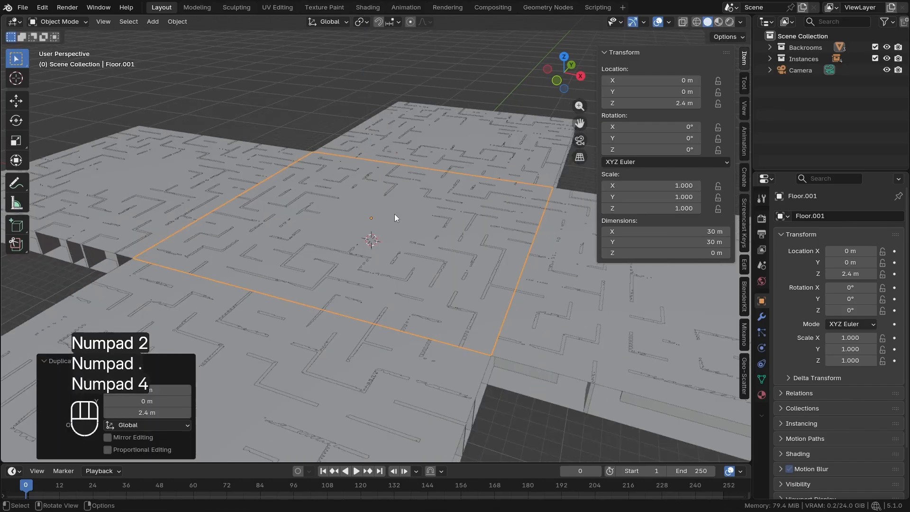
middle_drag(394, 215, 414, 232)
Look through the camera and split the 3D viewport horizontally, making the lower area a Shader Editor
key(KP_0)
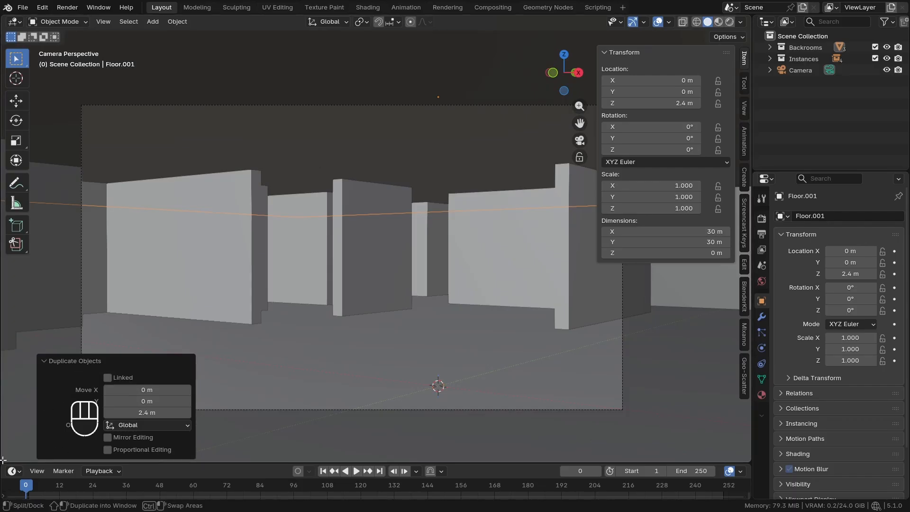
drag(3, 459, 4, 261)
click(14, 269)
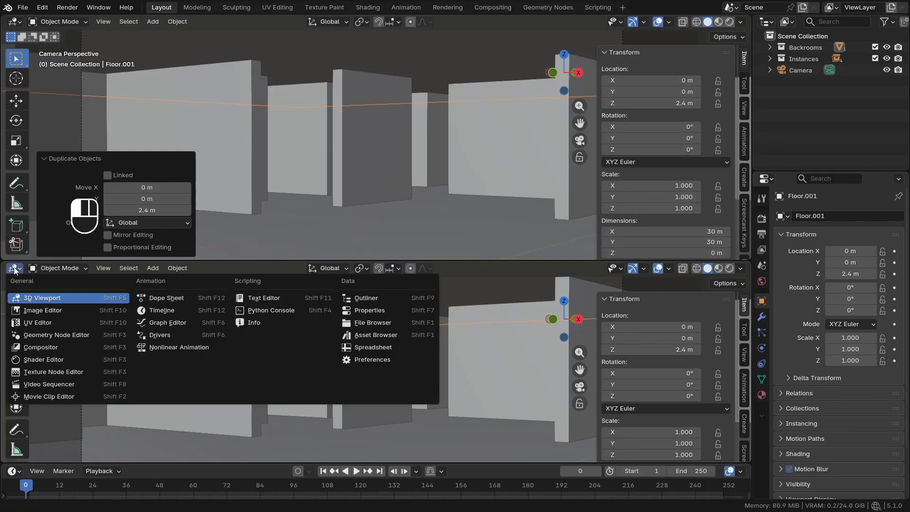
click(40, 361)
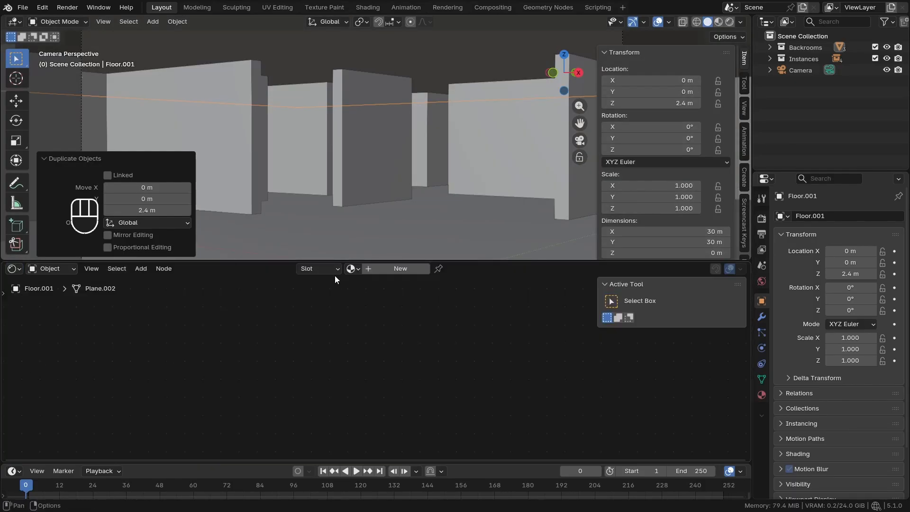
Create a new material for the ceiling plane and name it Ceiling
click(382, 267)
double_click(387, 269)
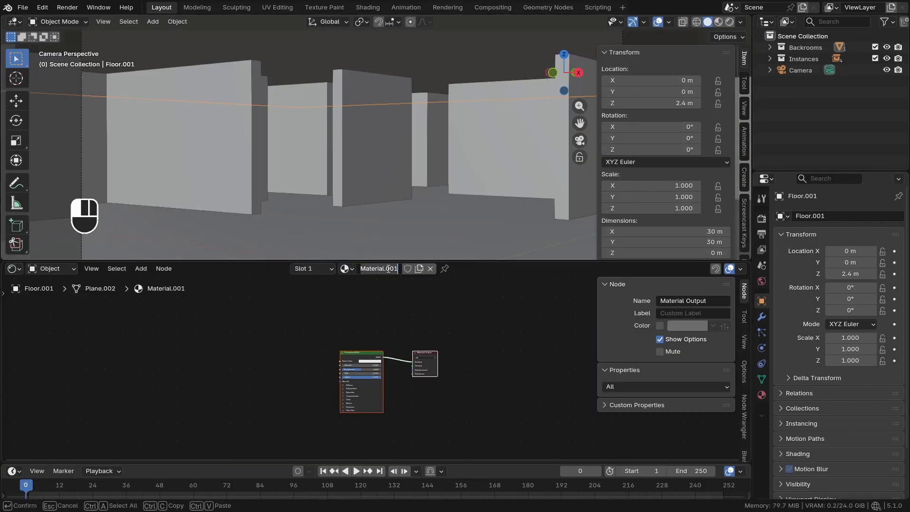
text(Ceiling)
key(Return)
scroll(365, 345, up, 4)
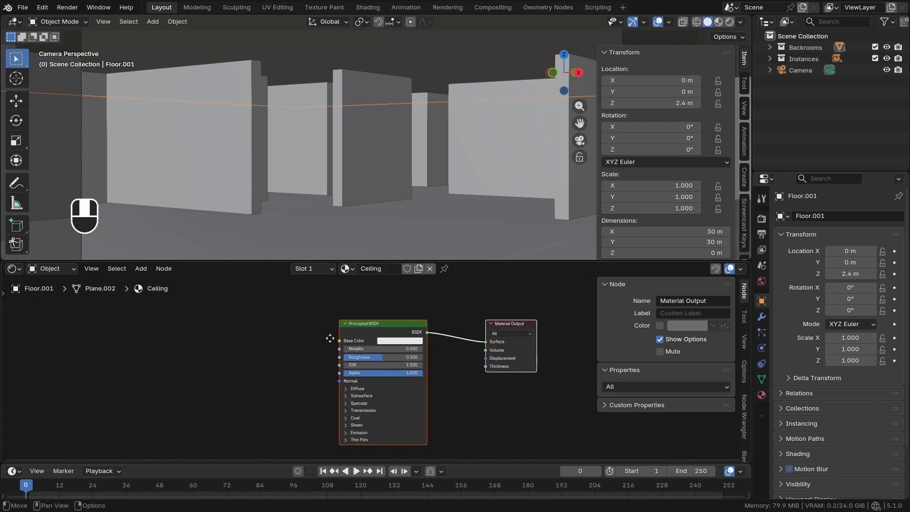
Search the add-on preferences for "node" and check that Node Wrangler is enabled
middle_drag(330, 338, 322, 325)
click(301, 339)
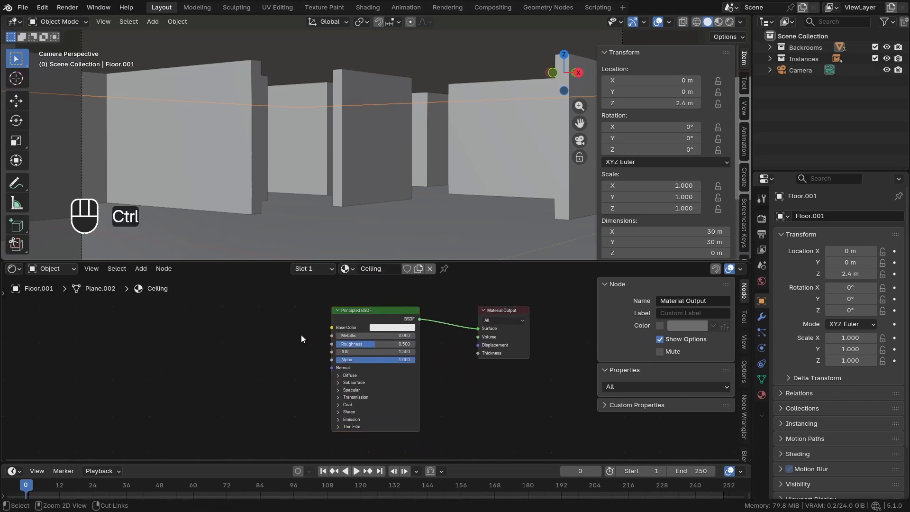
key(ctrl+comma)
click(227, 209)
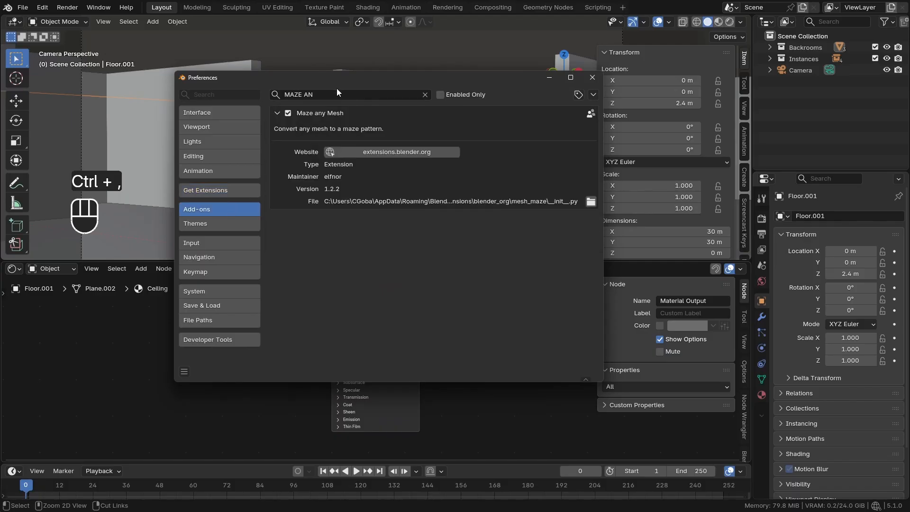
click(333, 96)
text(node)
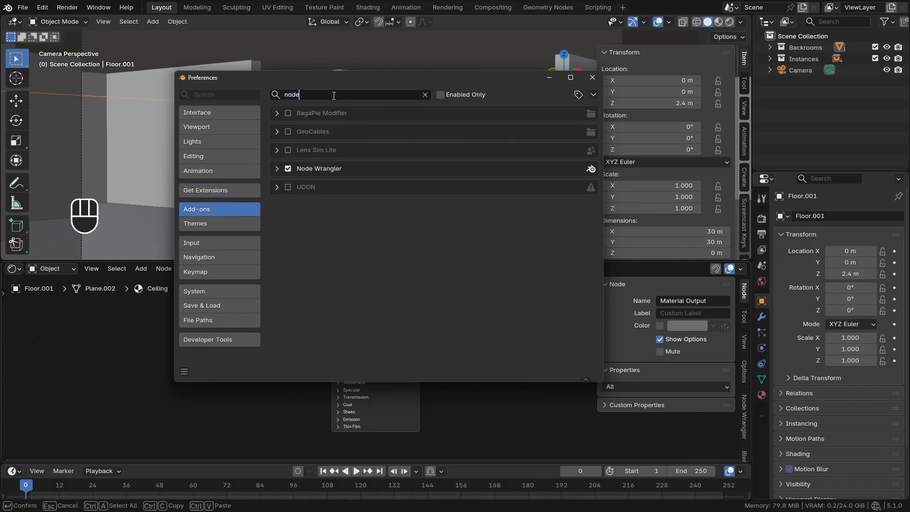
click(277, 113)
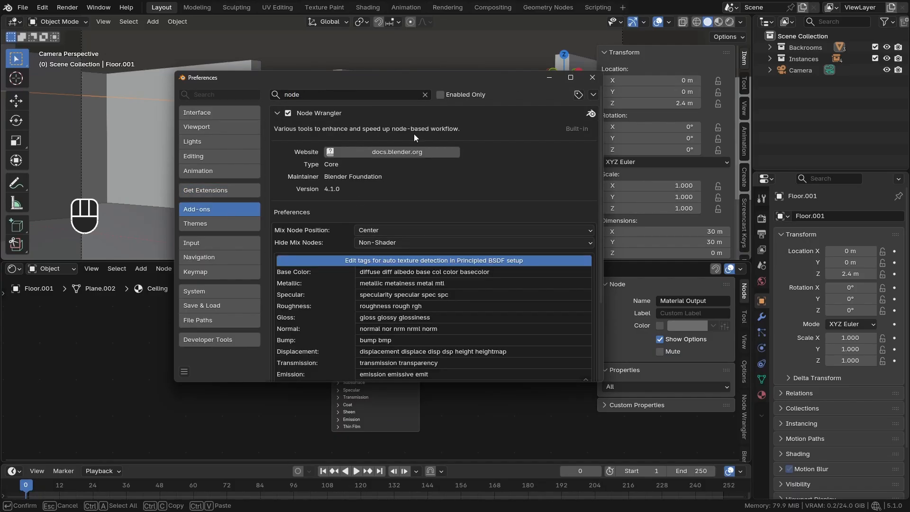
click(590, 81)
Start Node Wrangler's Principled texture setup on the Principled BSDF and browse to the OfficeCeiling003_2K-JPG folder in PBR Textures
scroll(340, 335, up, 3)
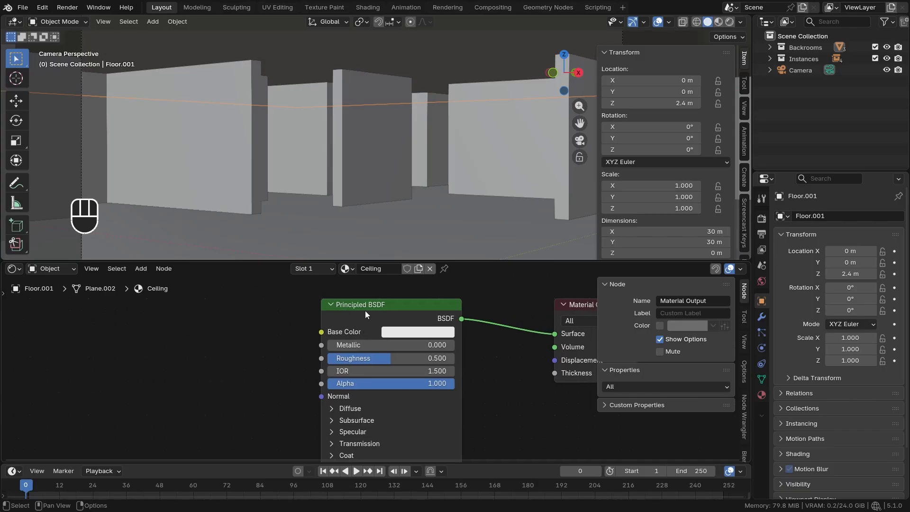
click(370, 337)
middle_drag(284, 332, 282, 332)
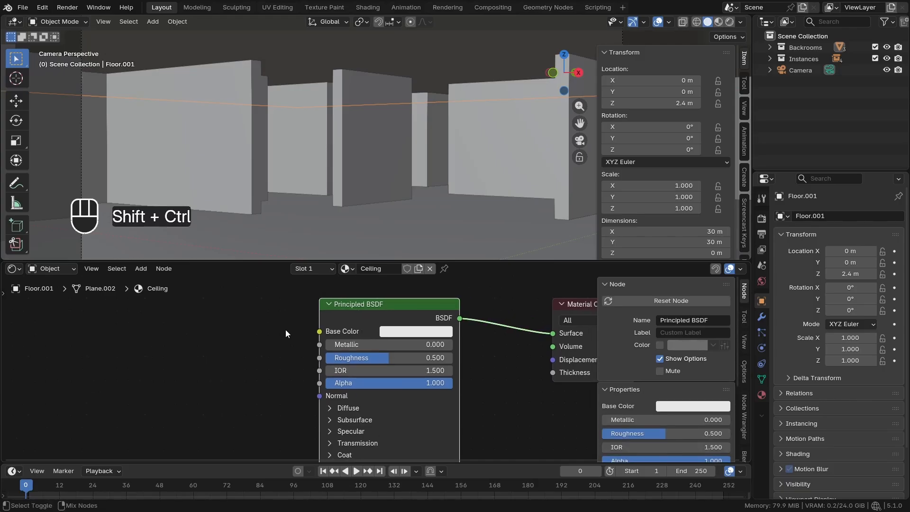
key(ctrl+shift+t)
click(168, 107)
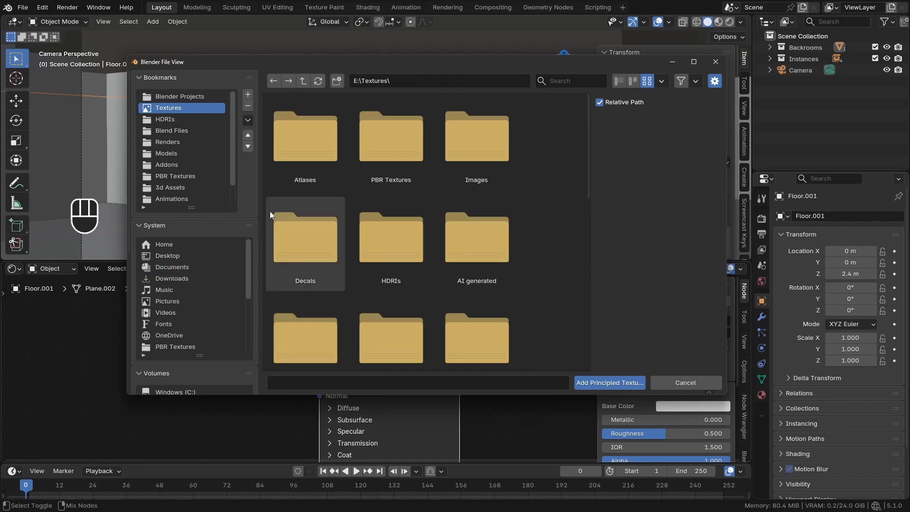
click(402, 158)
double_click(428, 164)
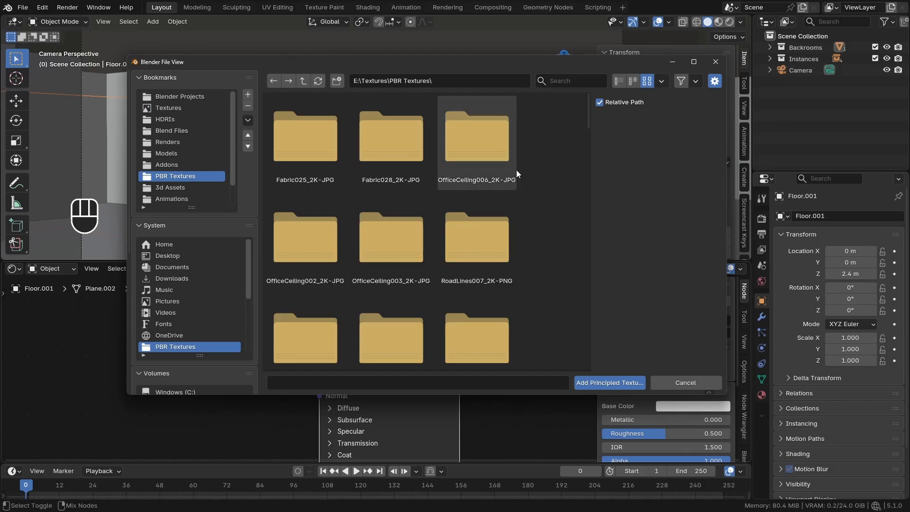
scroll(408, 242, down, 1)
double_click(396, 241)
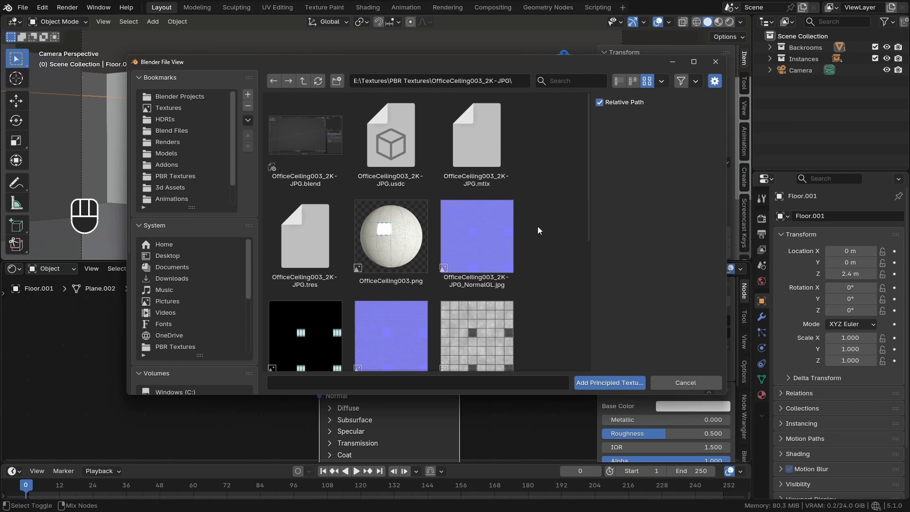
Load the OfficeCeiling003 Color, Roughness, NormalGL and Emission maps into the Ceiling material's Principled texture setup
scroll(531, 214, down, 5)
click(491, 287)
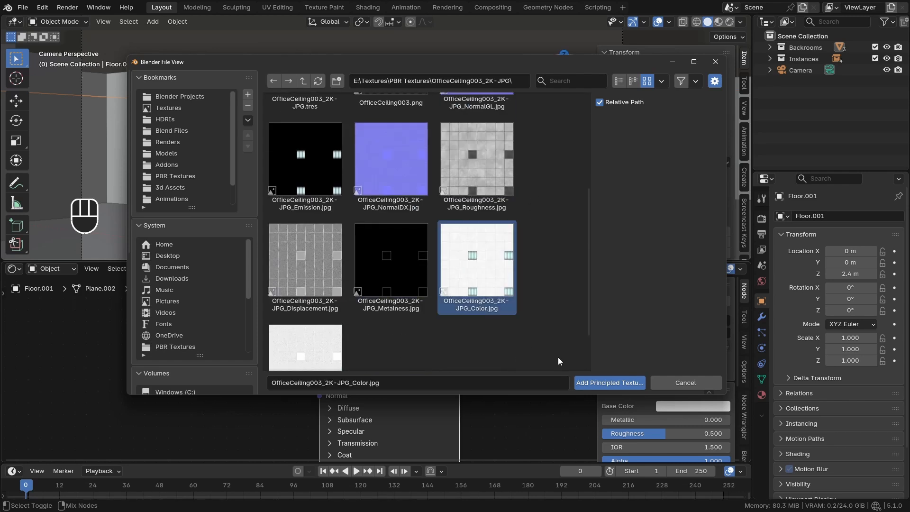
click(485, 203)
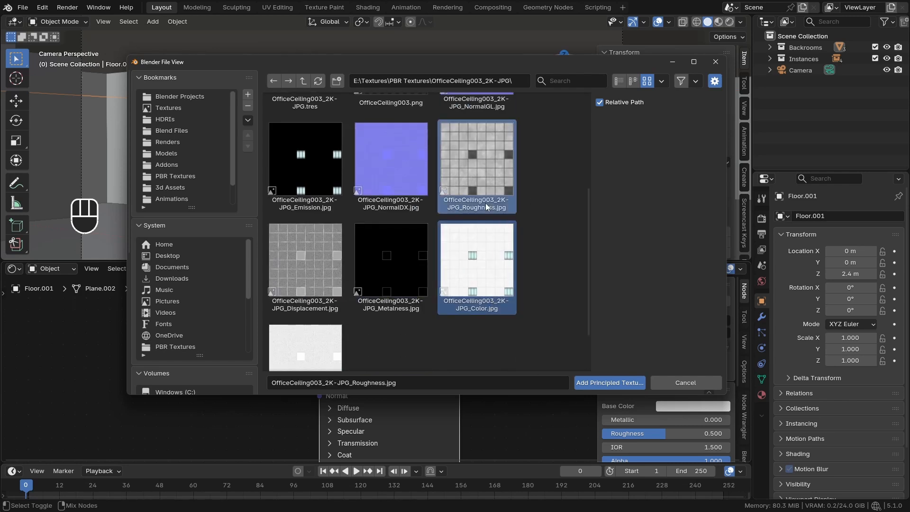
scroll(493, 207, up, 3)
ctrl+click(490, 214)
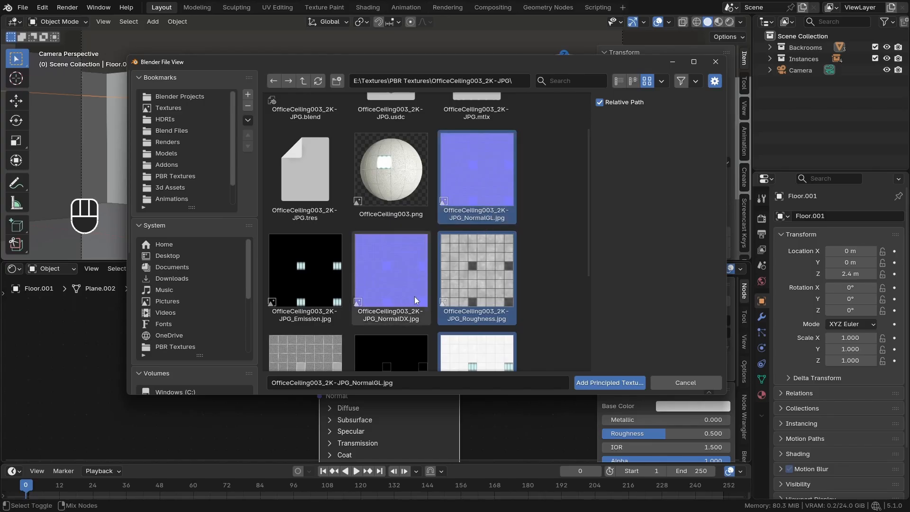
ctrl+click(309, 288)
scroll(527, 259, down, 2)
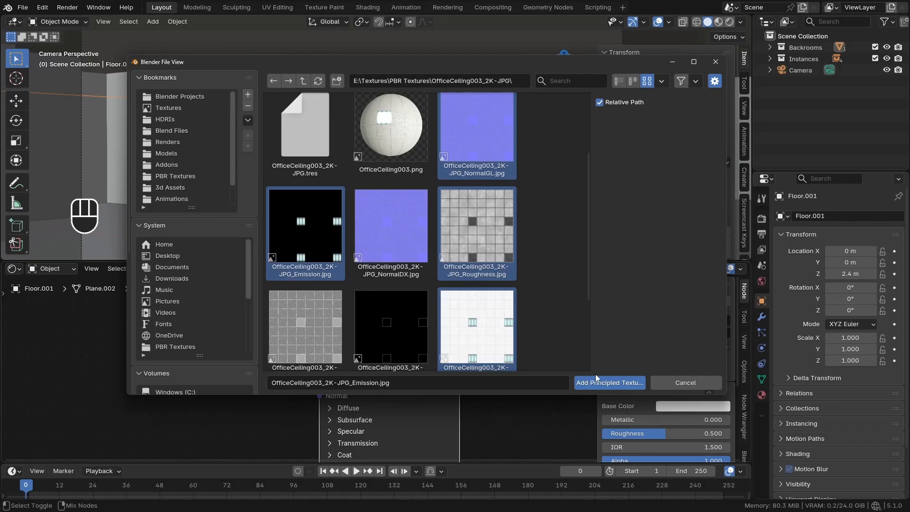
click(605, 382)
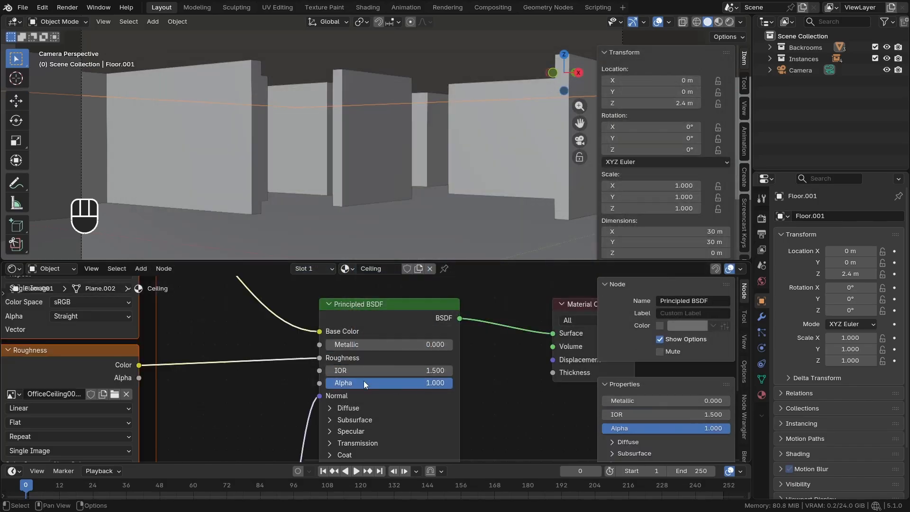
scroll(296, 340, down, 3)
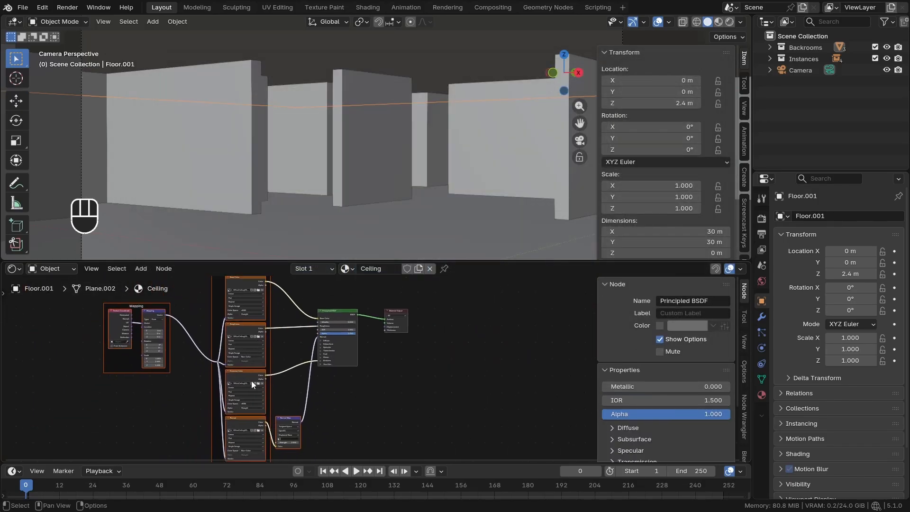
scroll(312, 391, up, 1)
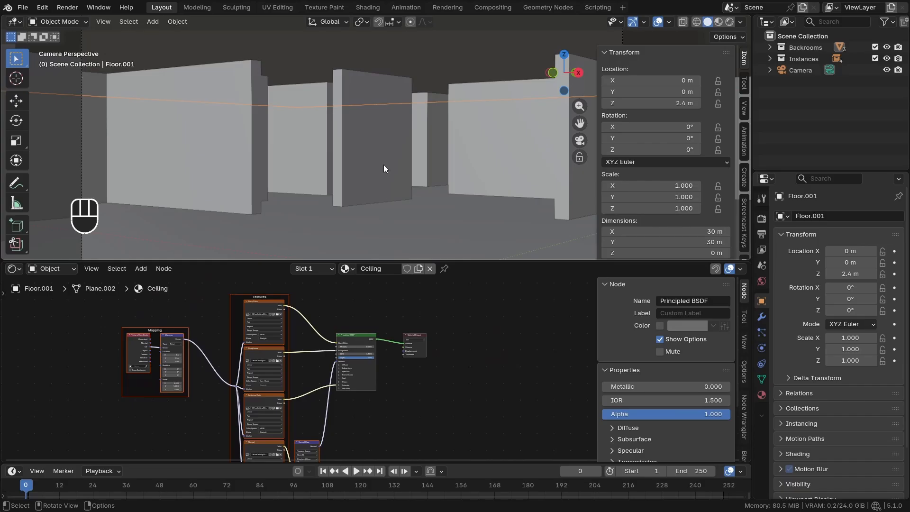
Switch the camera viewport to Rendered shading and enlarge it over the Shader Editor
key(z)
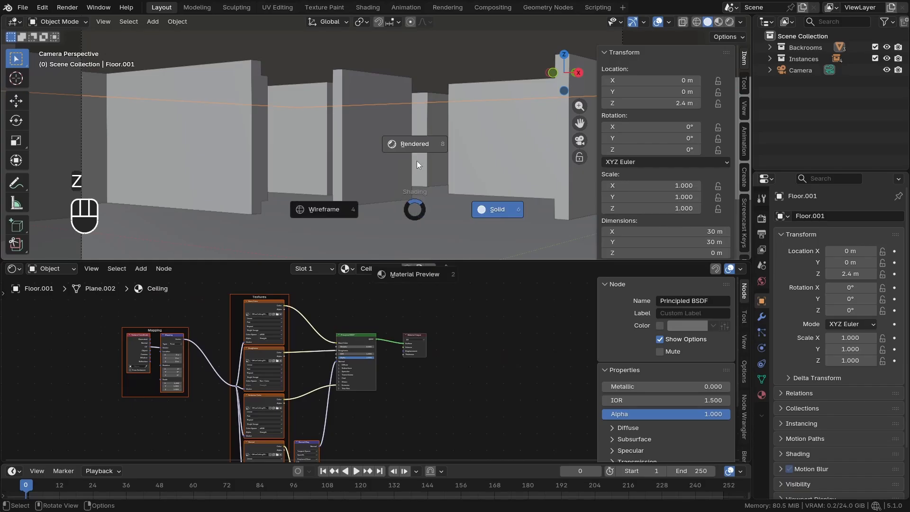
click(415, 146)
drag(491, 261, 487, 292)
Set the Ceiling material's emission strength to 4.4 in the Principled BSDF
scroll(345, 361, up, 8)
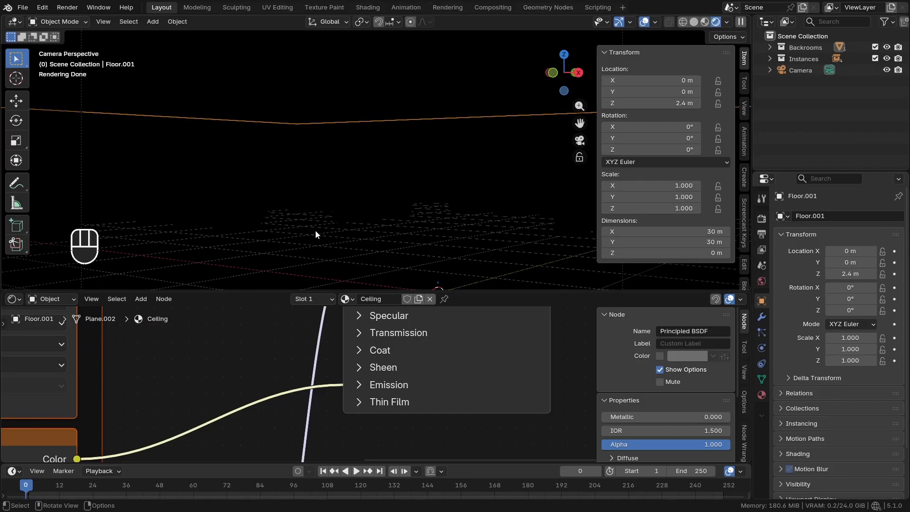
click(362, 388)
middle_drag(380, 395, 373, 379)
scroll(373, 380, down, 2)
scroll(417, 393, up, 1)
drag(422, 396, 443, 396)
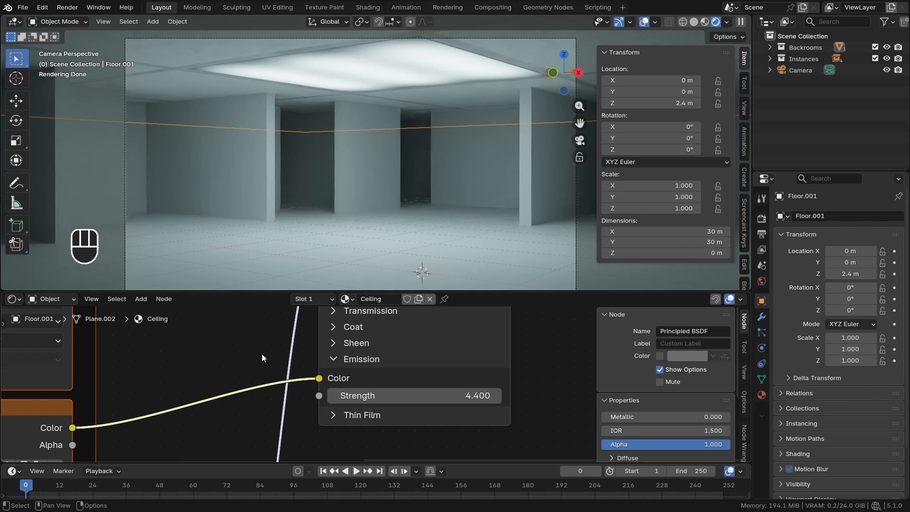
Set the Mapping node's scale to 6.3 on X, Y and Z for the ceiling textures
scroll(262, 354, down, 4)
scroll(215, 357, up, 5)
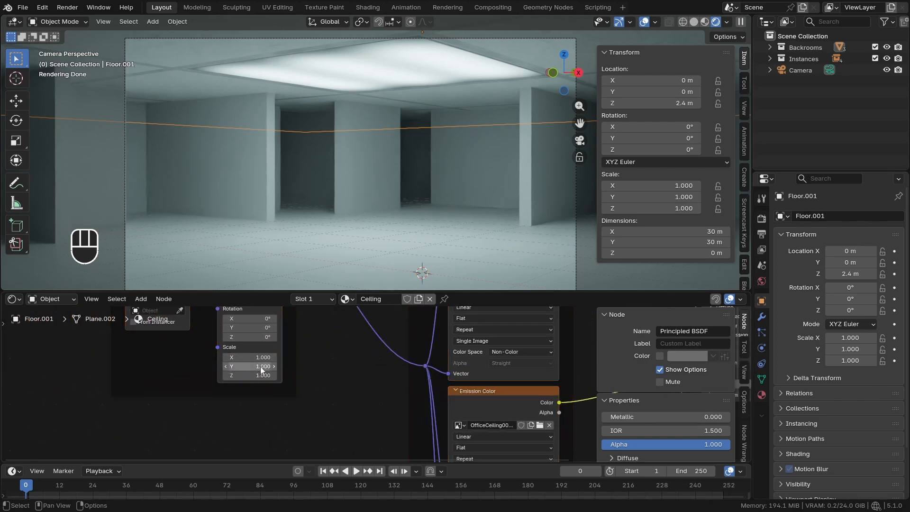
scroll(261, 369, up, 2)
drag(256, 382, 317, 352)
Examine the rendered ceiling tiles and light panels from several angles inside the maze and through the camera
scroll(345, 189, down, 2)
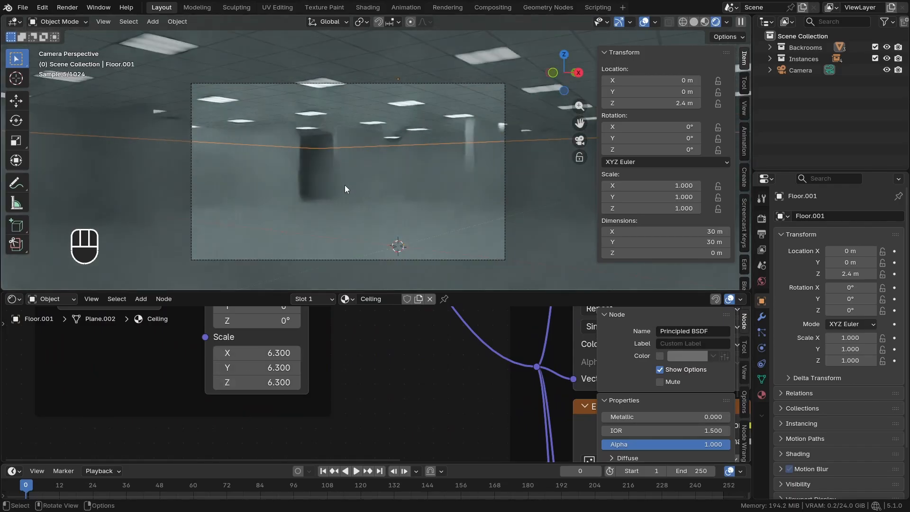
scroll(345, 185, up, 1)
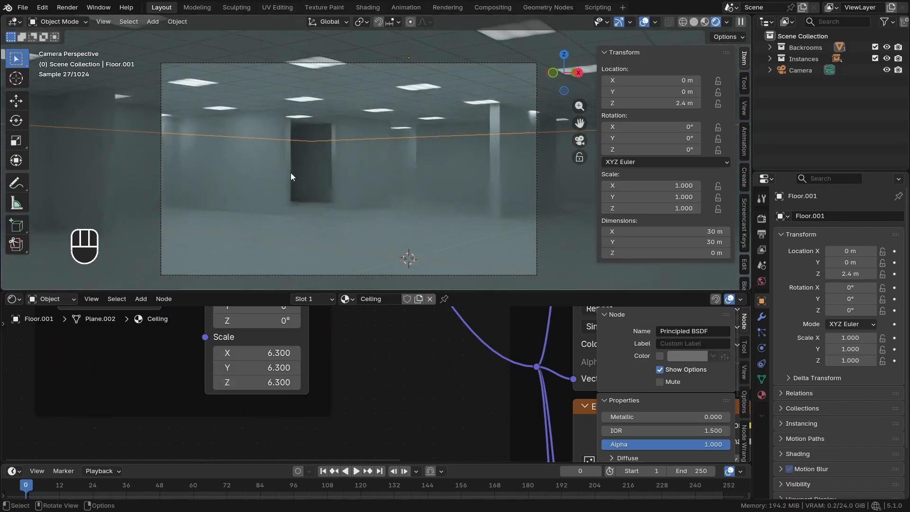
middle_drag(291, 176, 257, 166)
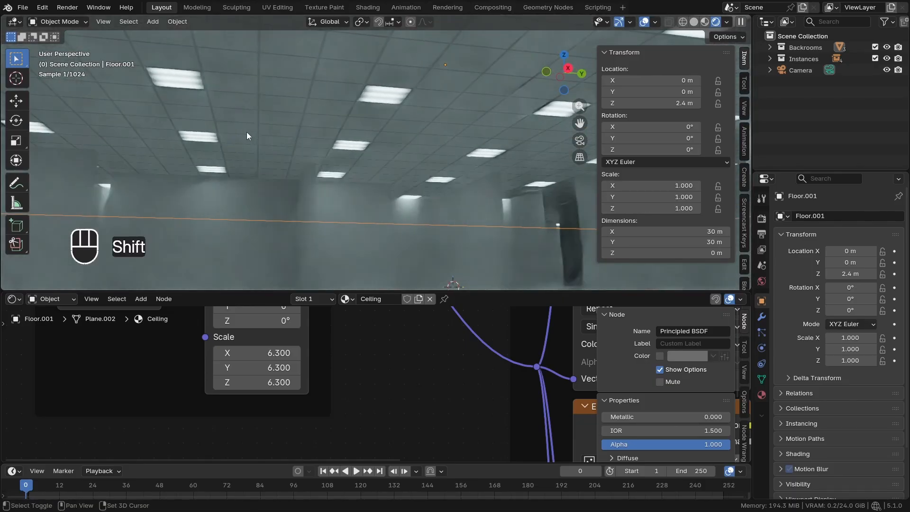
mouse_move(247, 132)
middle_down()
mouse_move(300, 134)
mouse_move(242, 141)
middle_up()
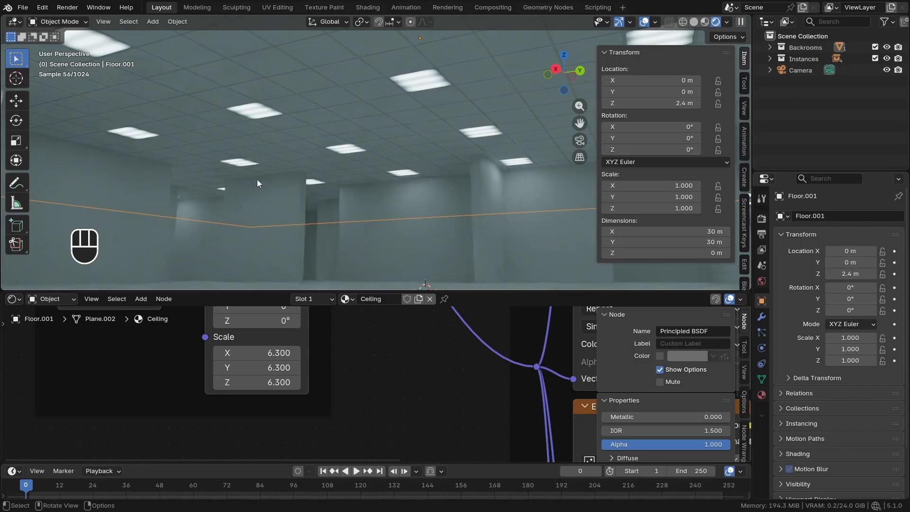
middle_drag(292, 211, 383, 202)
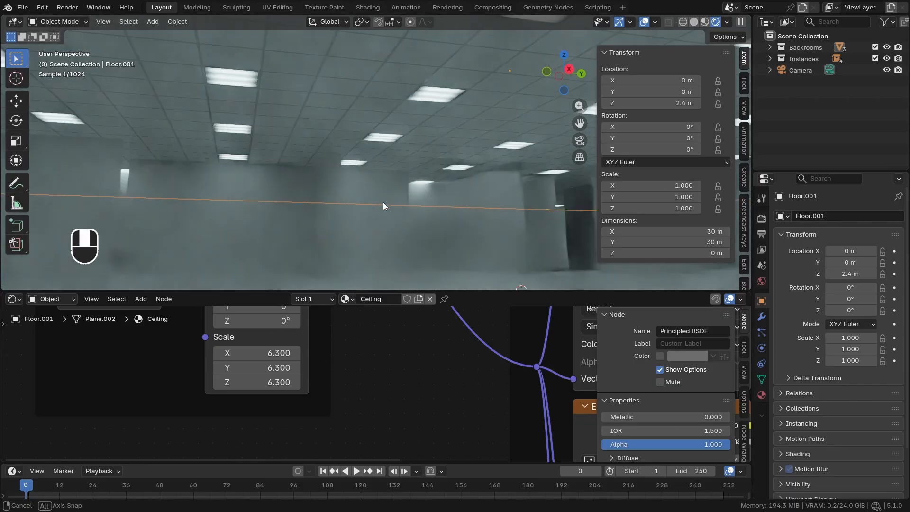
key(KP_0)
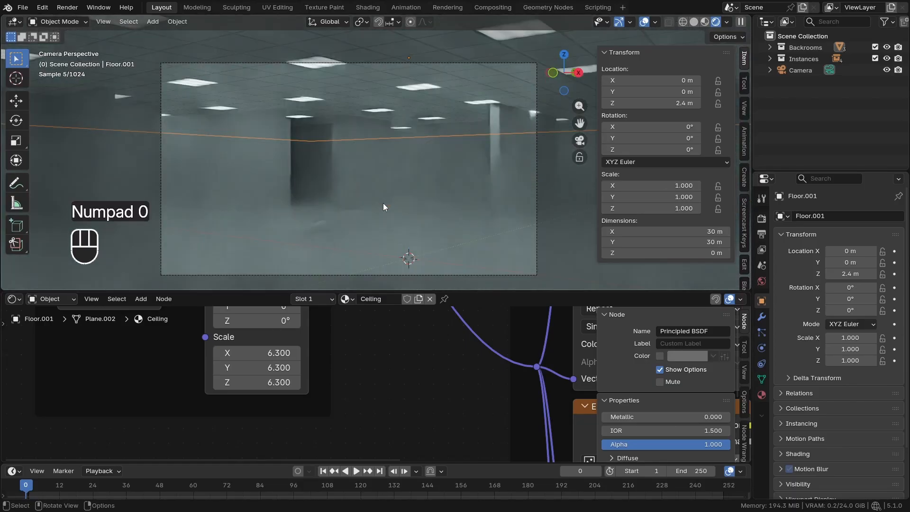
scroll(414, 75, up, 8)
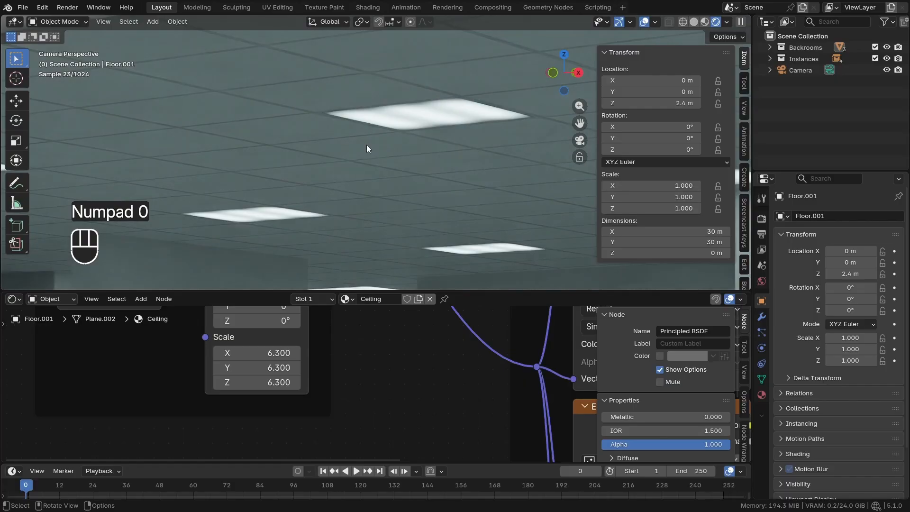
Switch the viewport to Solid shading and view the whole maze from above outside the camera
scroll(325, 103, down, 8)
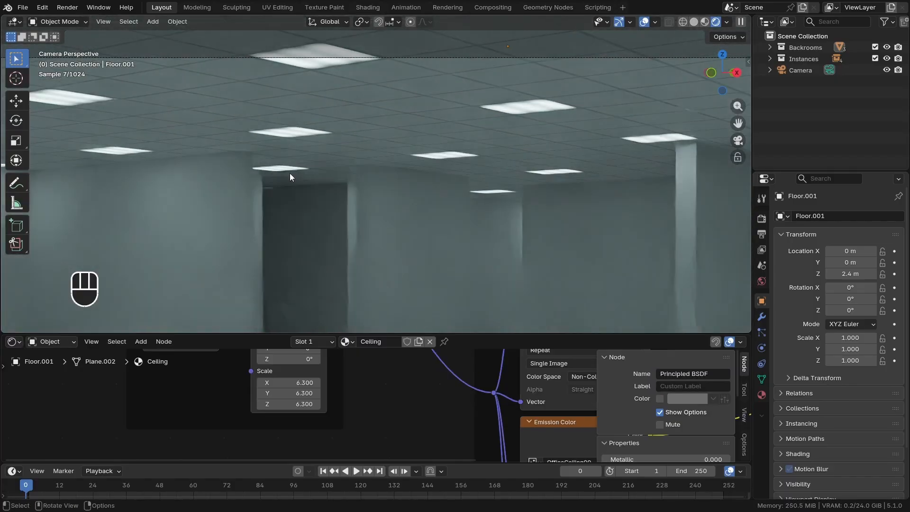
key(z)
click(370, 179)
middle_drag(370, 179, 451, 205)
scroll(451, 205, down, 10)
mouse_move(497, 184)
shift+middle_down()
mouse_move(414, 156)
mouse_move(385, 156)
shift+middle_up()
scroll(409, 156, up, 5)
Import OfficeCeiling003_2K-JPG_Color.jpg from the OfficeCeiling003_2K-JPG texture folder as an image mesh plane
key(shift+a)
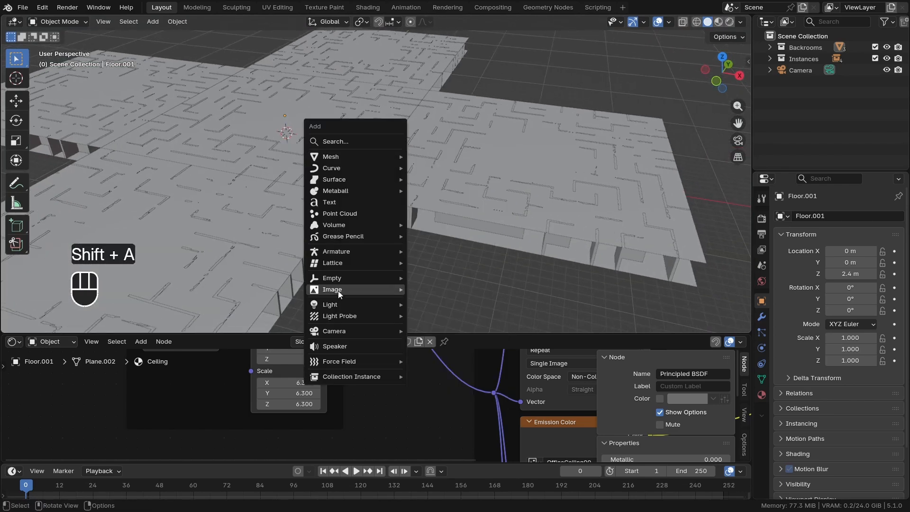
mouse_move(337, 290)
click(471, 311)
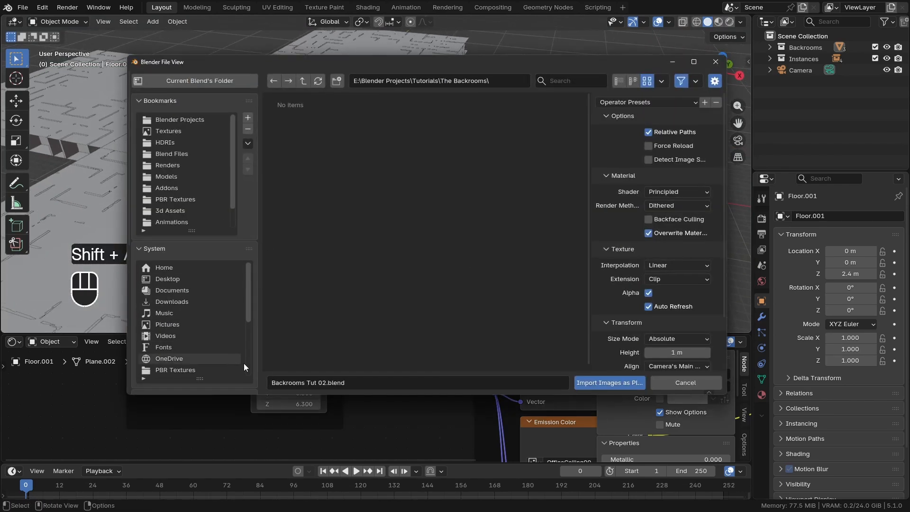
scroll(245, 383, down, 5)
scroll(235, 385, down, 6)
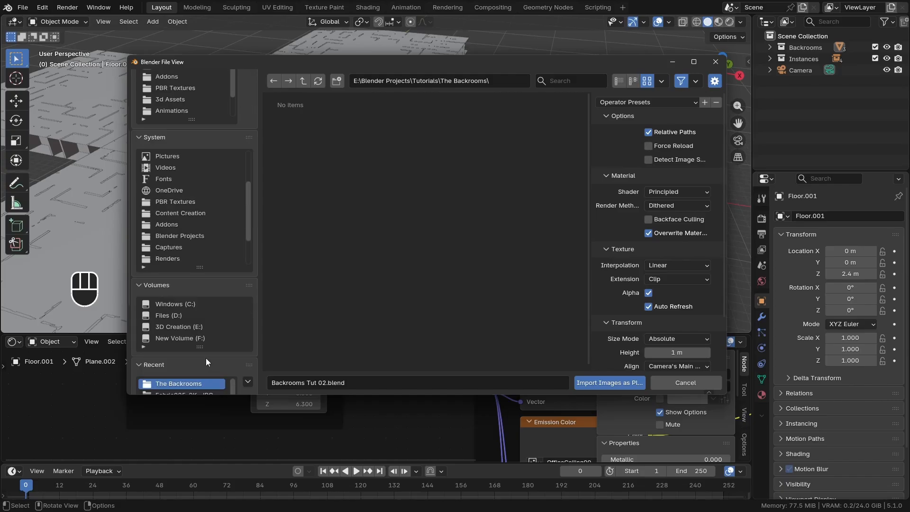
scroll(253, 368, down, 3)
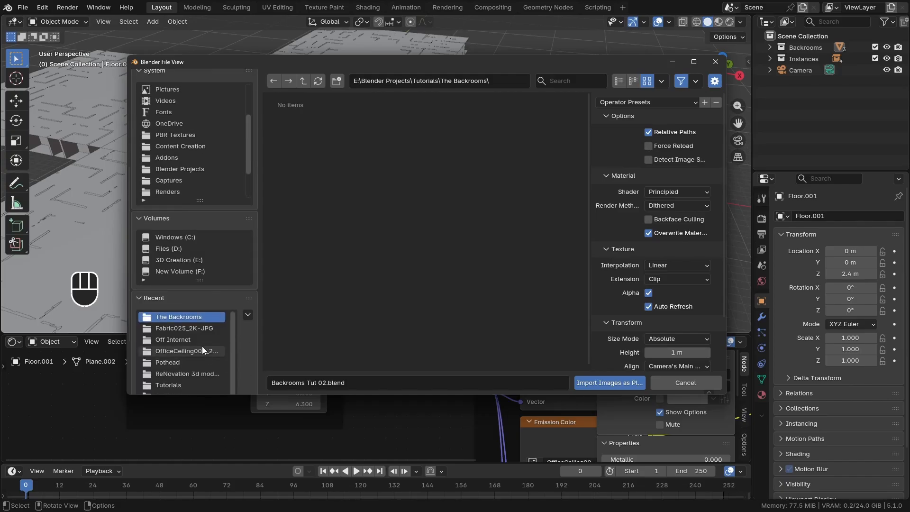
click(167, 351)
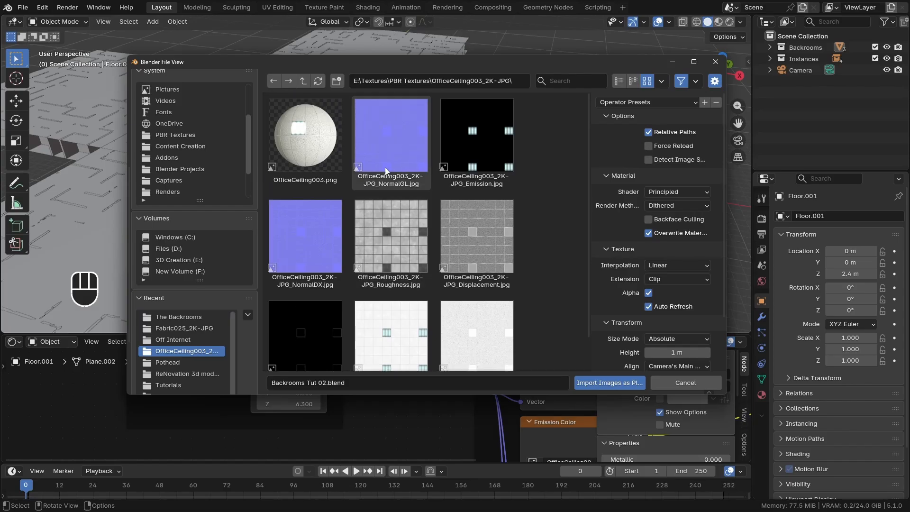
click(405, 327)
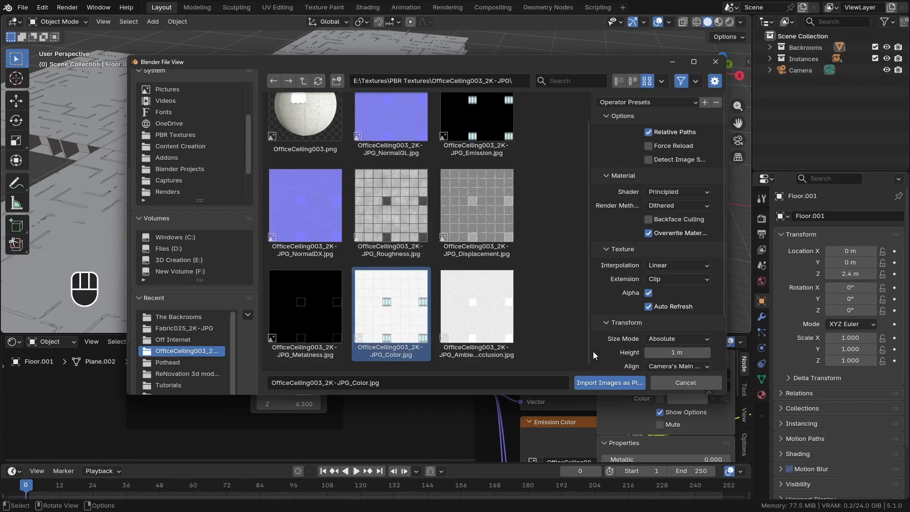
click(600, 382)
Move the image plane horizontally out of the maze, about 20.35 m on X and -24.49 m on Y
shift+middle_drag(366, 191, 406, 196)
key(g)
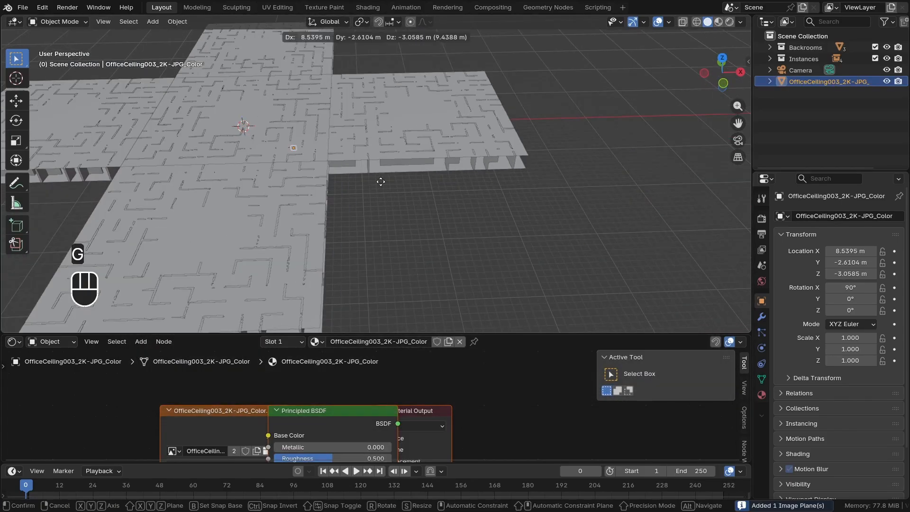
key(shift+z)
click(437, 241)
scroll(373, 222, up, 7)
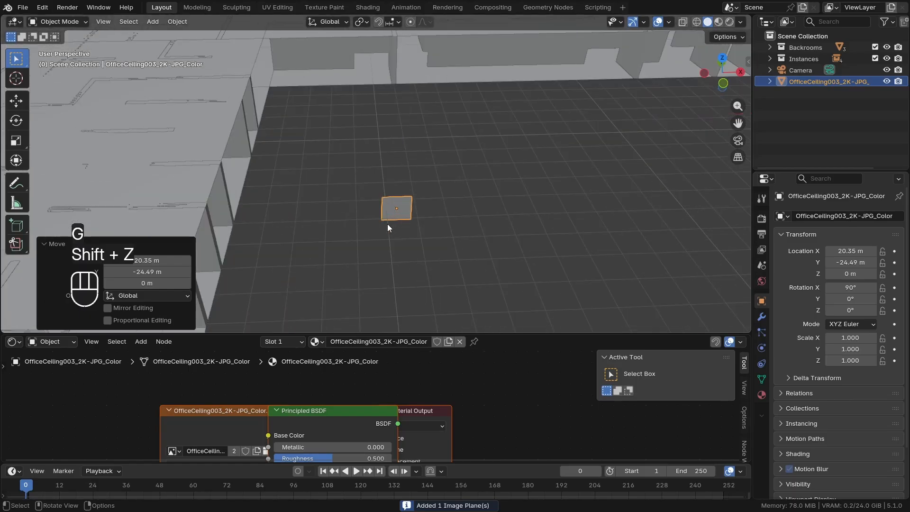
middle_drag(387, 225, 374, 250)
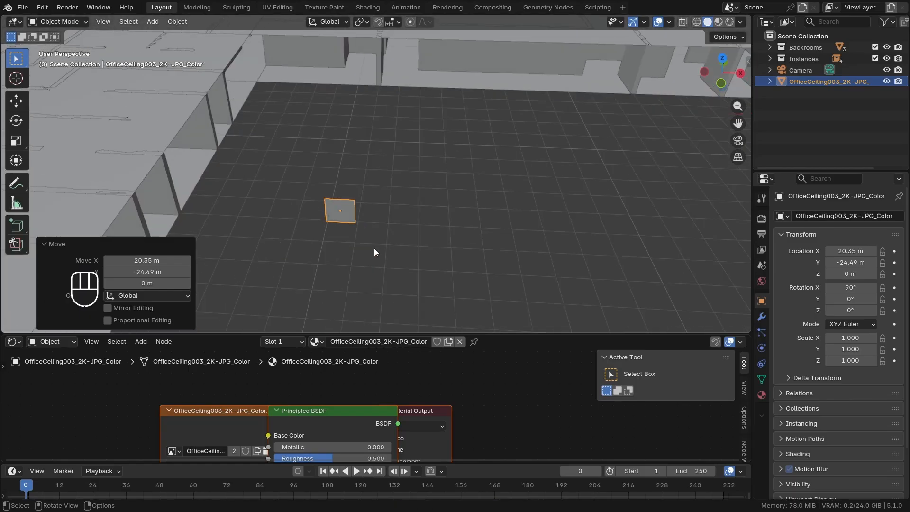
Clear the image plane's rotation so it lies flat, and show its texture in a top view framed on it
key(alt+r)
shift+middle_drag(297, 227, 402, 199)
key(KP_Decimal)
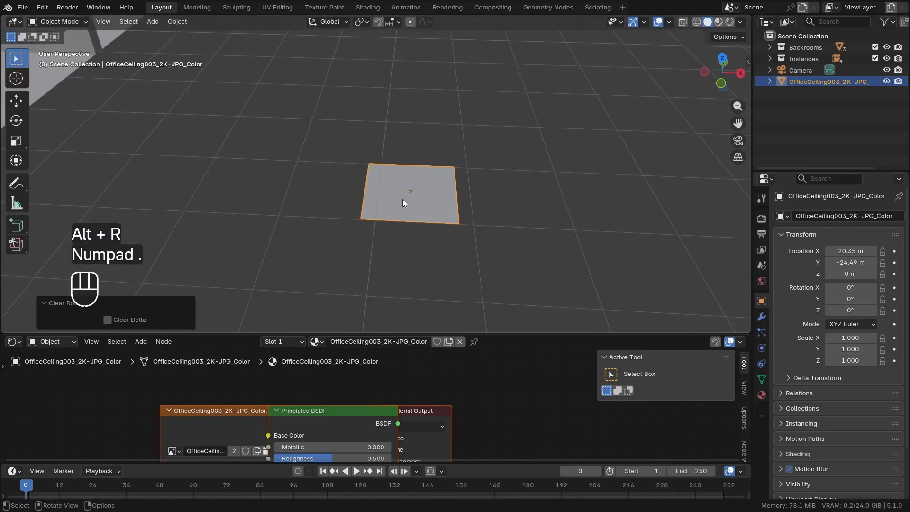
key(z)
key(KP_7)
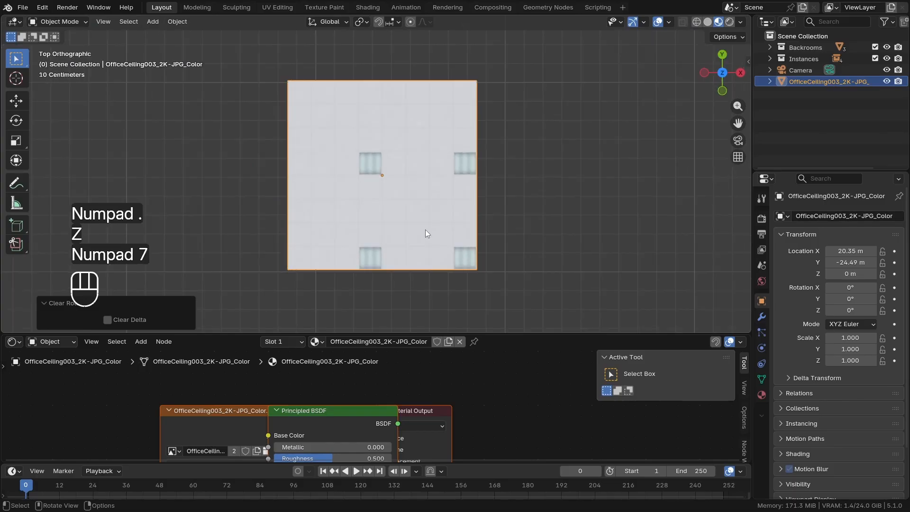
Scale the image plane up by about 4.86 and shift it about 1.97 m on X and 0.95 m on Y
scroll(425, 229, down, 10)
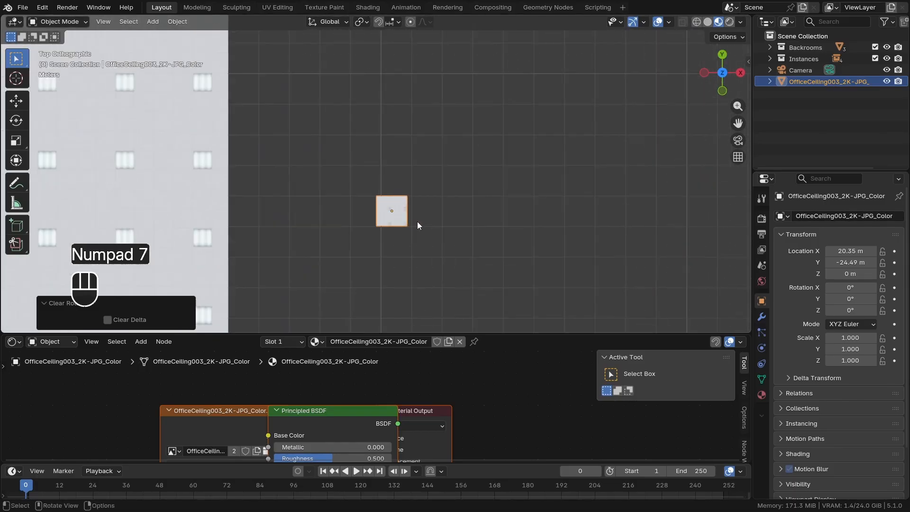
key(s)
click(518, 214)
key(g)
click(465, 209)
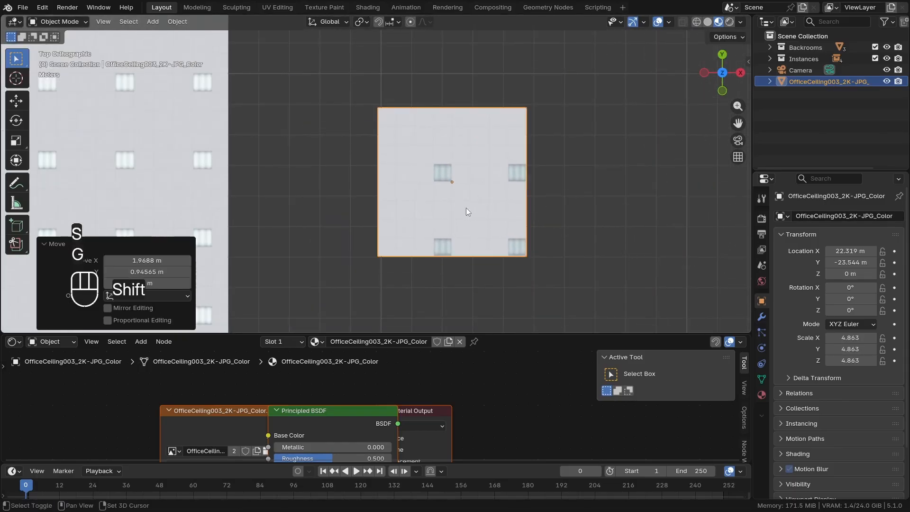
scroll(404, 199, up, 3)
scroll(405, 199, up, 1)
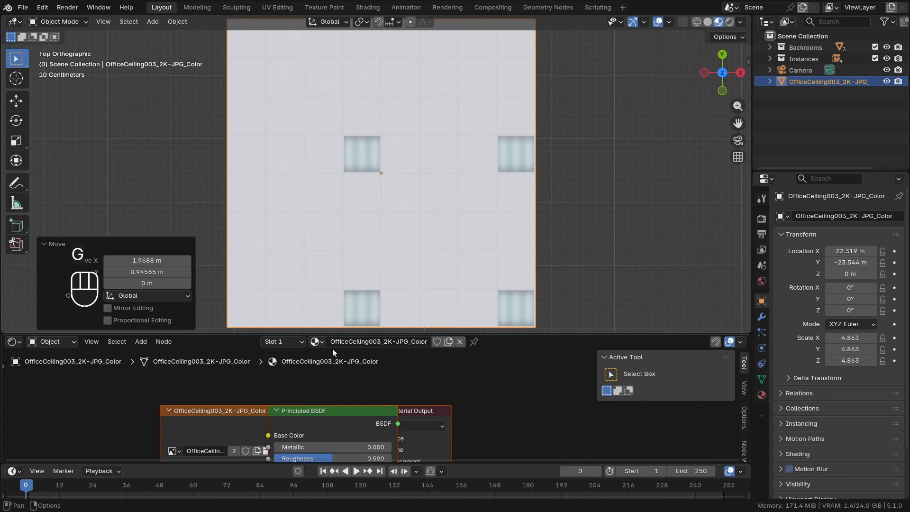
Assign the Ceiling material to the image plane and set its Mapping scale to 1 on X, Y and Z
click(316, 341)
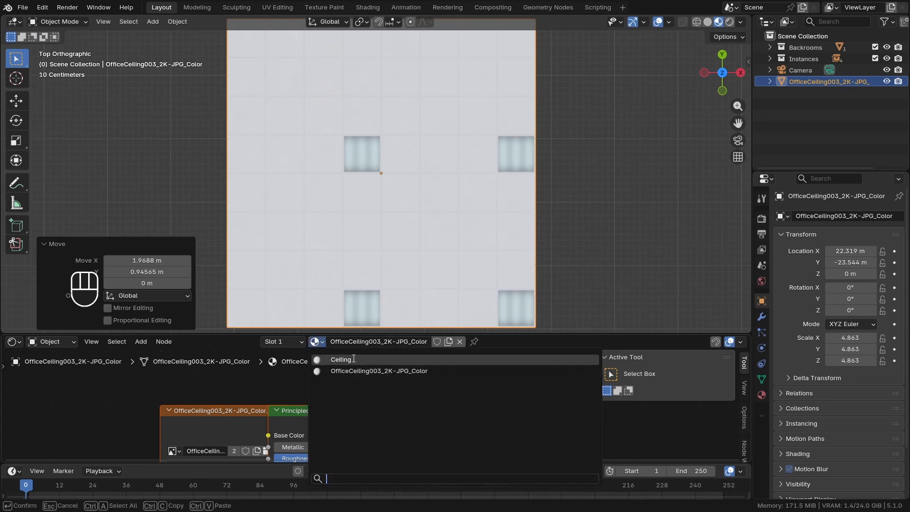
click(341, 359)
scroll(371, 247, down, 2)
drag(291, 401, 289, 402)
text(1)
key(Return)
Divide the plane into ceiling tiles with seven evenly spaced loop cuts in each direction
key(Tab)
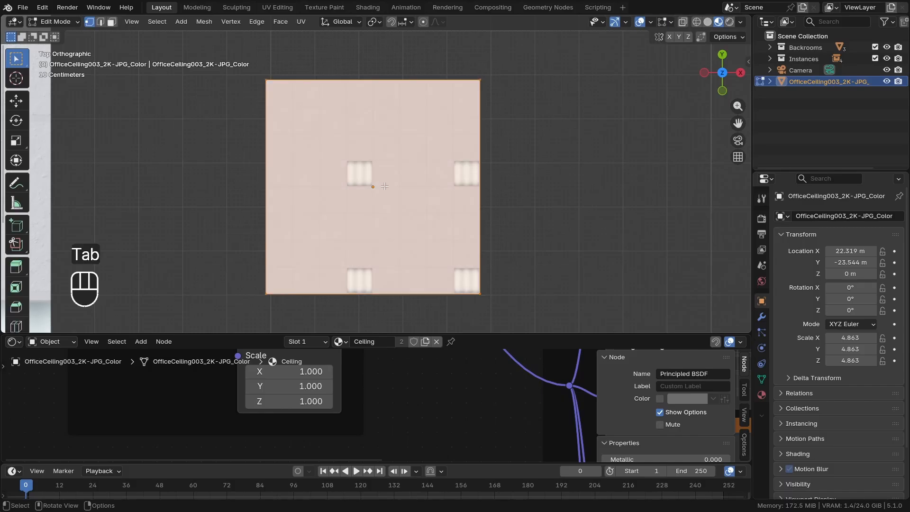
key(ctrl+r)
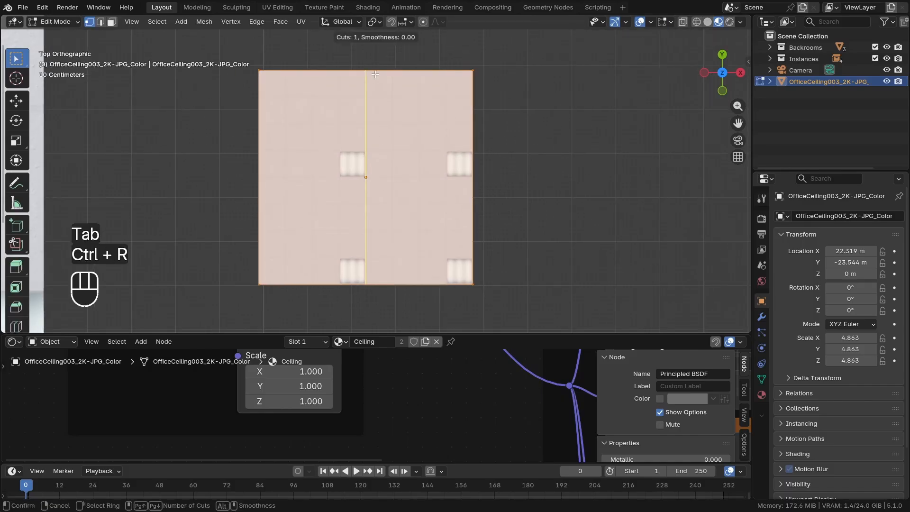
scroll(375, 75, up, 4)
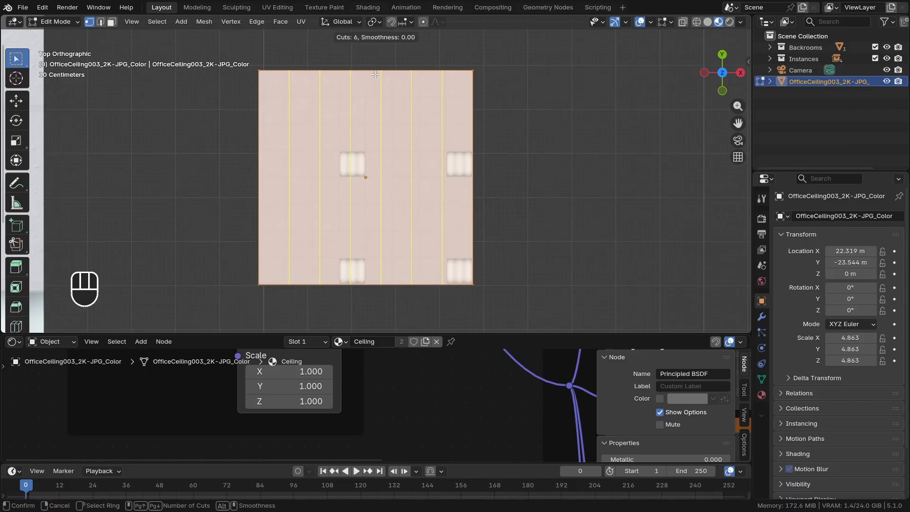
scroll(376, 74, up, 1)
click(376, 79)
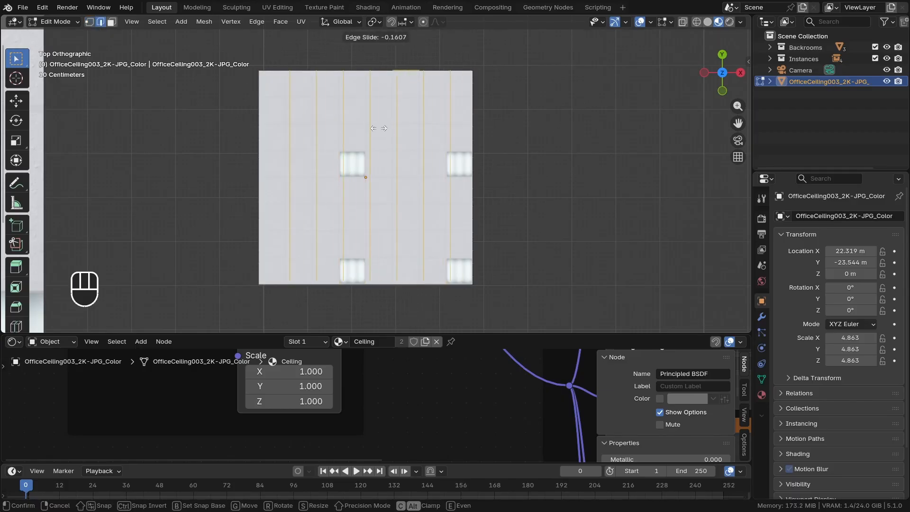
right_click(377, 151)
key(ctrl+r)
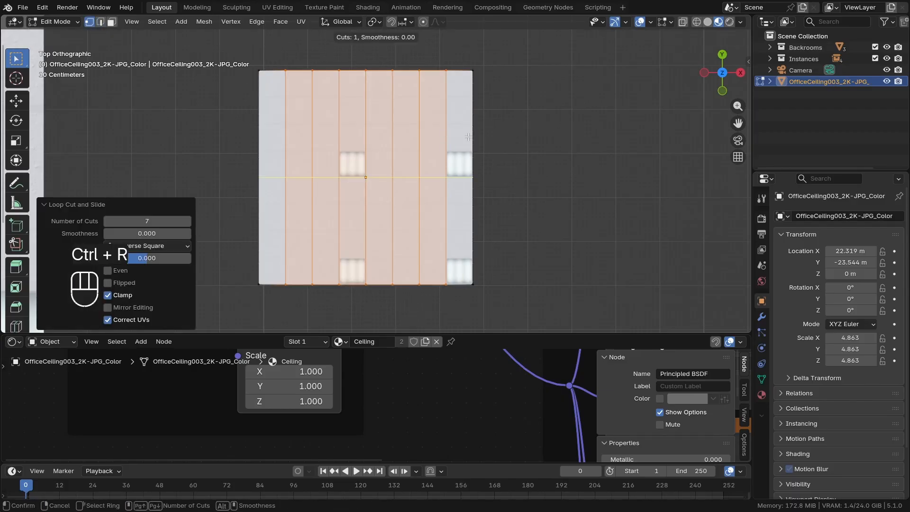
click(468, 137)
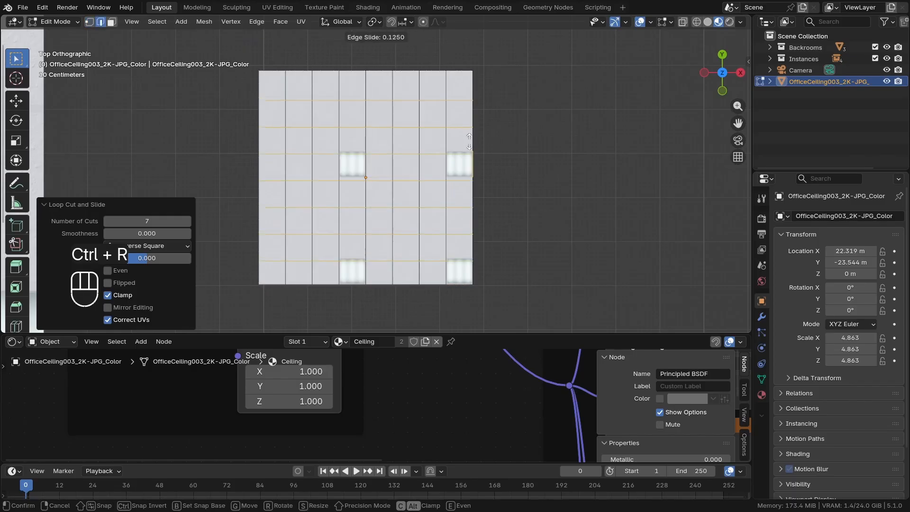
click(448, 141)
In face select mode with an enlarged viewport, bevel all the tile grid edges by about 0.0009 m with one segment
key(a)
scroll(352, 275, up, 8)
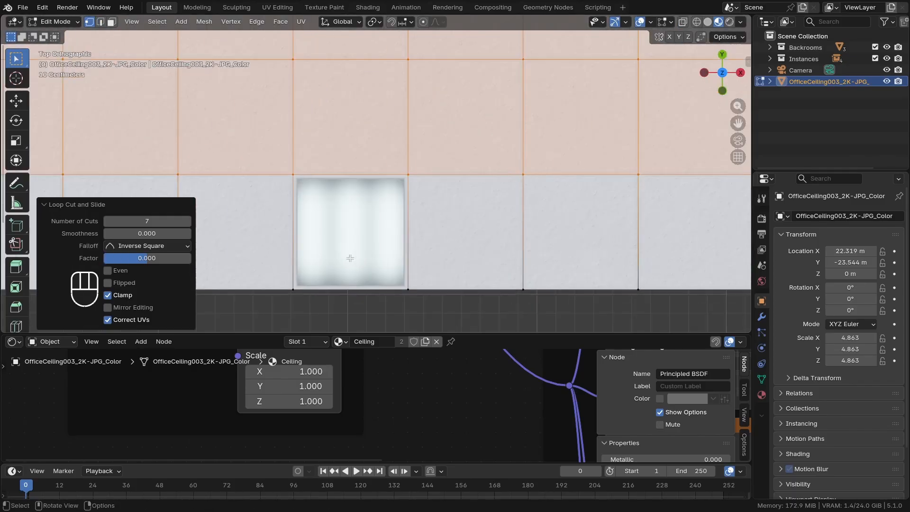
click(112, 22)
drag(249, 333, 248, 393)
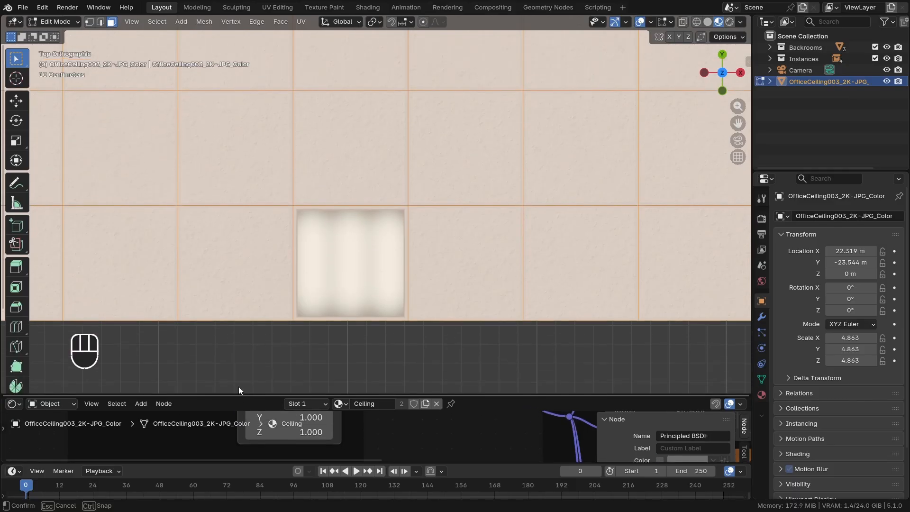
scroll(301, 256, up, 4)
key(ctrl+b)
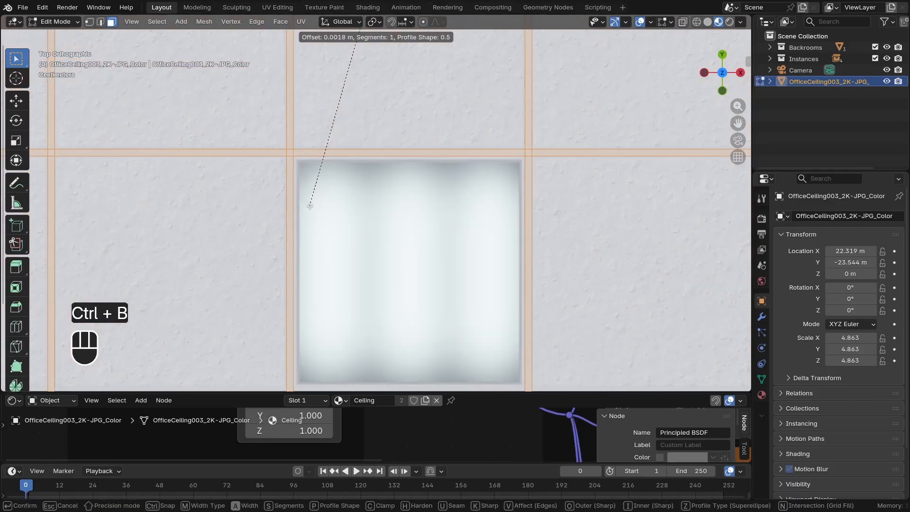
key(shift)
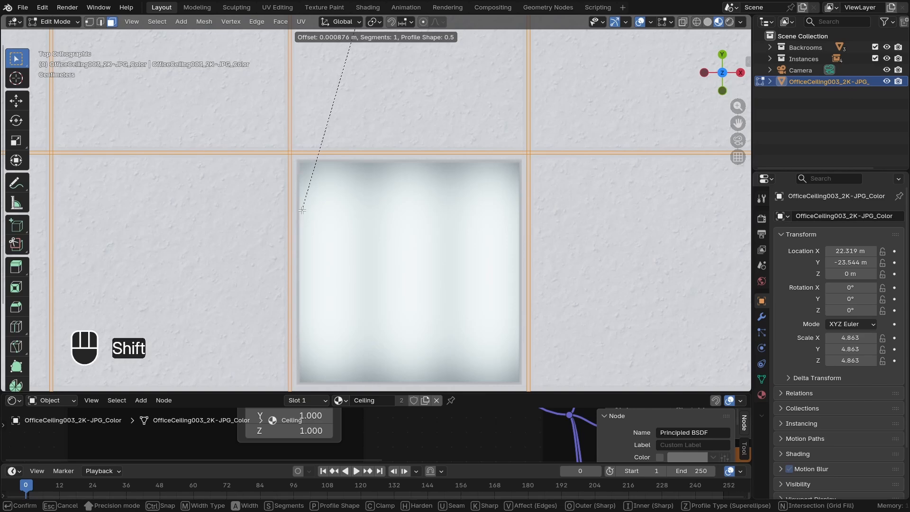
click(302, 210)
Invert the selection to the tile faces and extrude them about -0.0084 m along their normals
scroll(329, 210, down, 3)
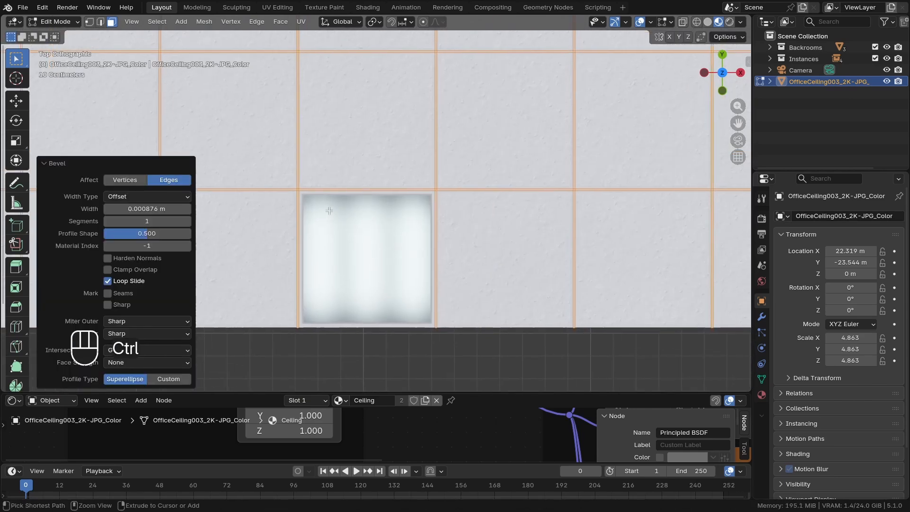
key(ctrl+i)
middle_drag(329, 211, 433, 236)
key(e)
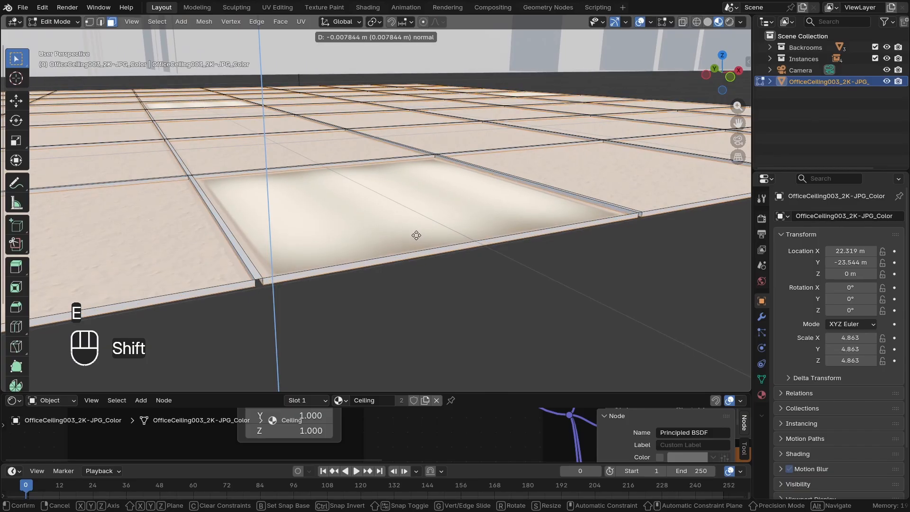
click(416, 236)
scroll(416, 236, down, 3)
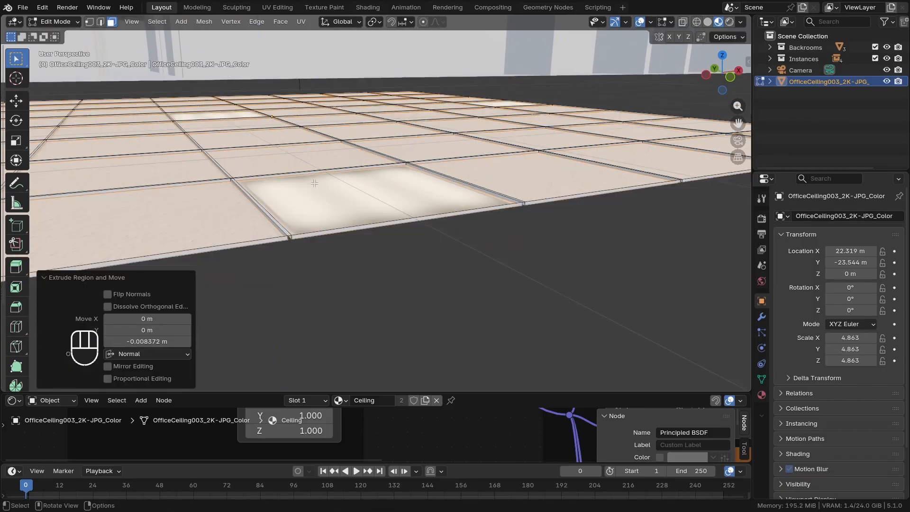
Select the upper-left of the four light panel faces from the top view and grow the selection to its side faces
middle_drag(317, 186, 301, 230)
key(KP_7)
scroll(319, 163, down, 6)
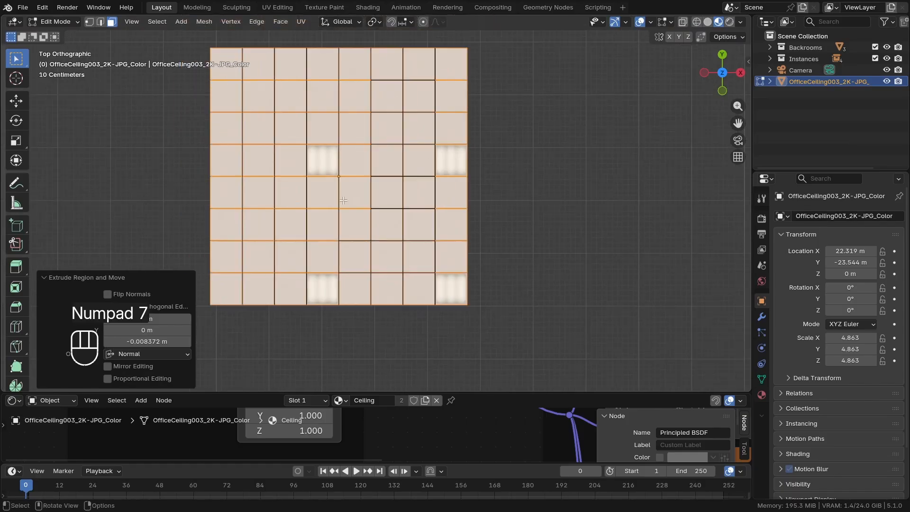
scroll(324, 161, up, 4)
click(303, 158)
scroll(313, 151, up, 2)
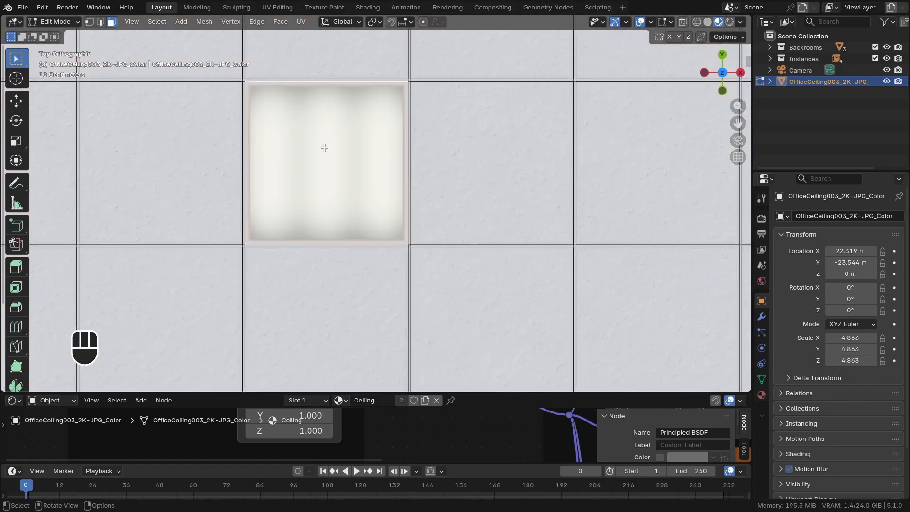
shift+middle_drag(325, 146, 342, 205)
scroll(344, 208, up, 3)
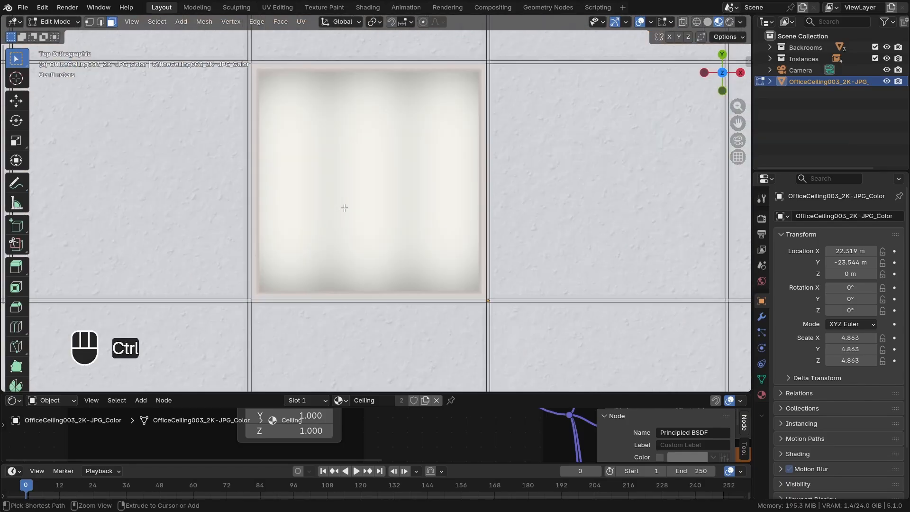
key(ctrl+KP_Add)
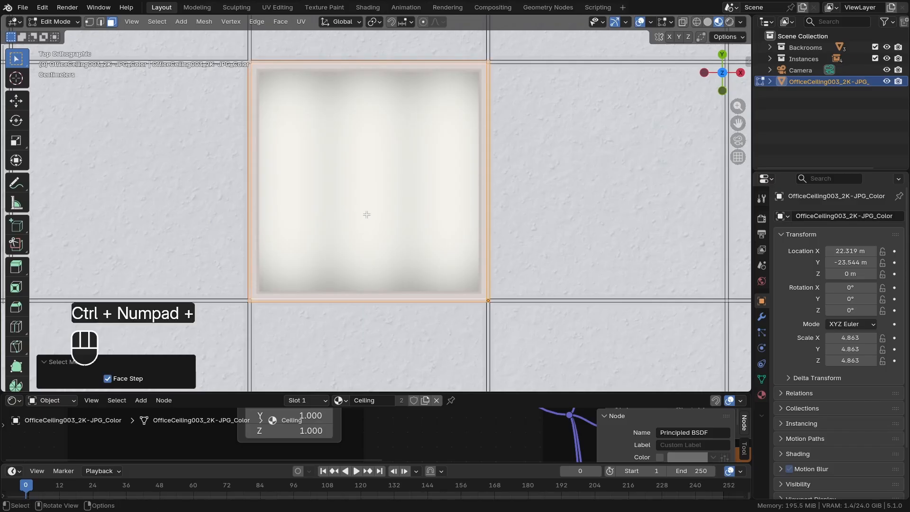
Duplicate the selected light panel faces and place the copy outside the plane, beyond its left edge
scroll(345, 213, up, 4)
scroll(393, 233, down, 7)
scroll(398, 225, down, 1)
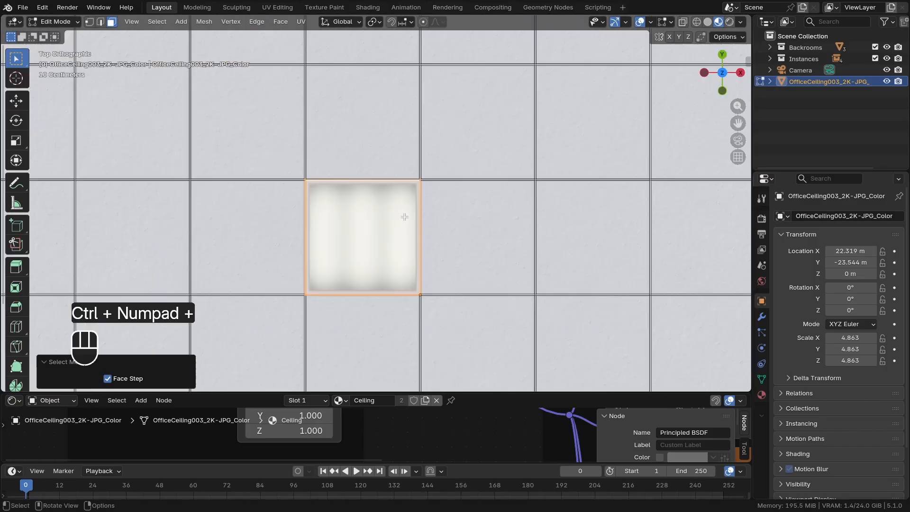
scroll(332, 222, down, 6)
shift+middle_drag(332, 222, 394, 221)
scroll(521, 169, down, 2)
key(shift+d)
click(330, 225)
scroll(462, 204, up, 7)
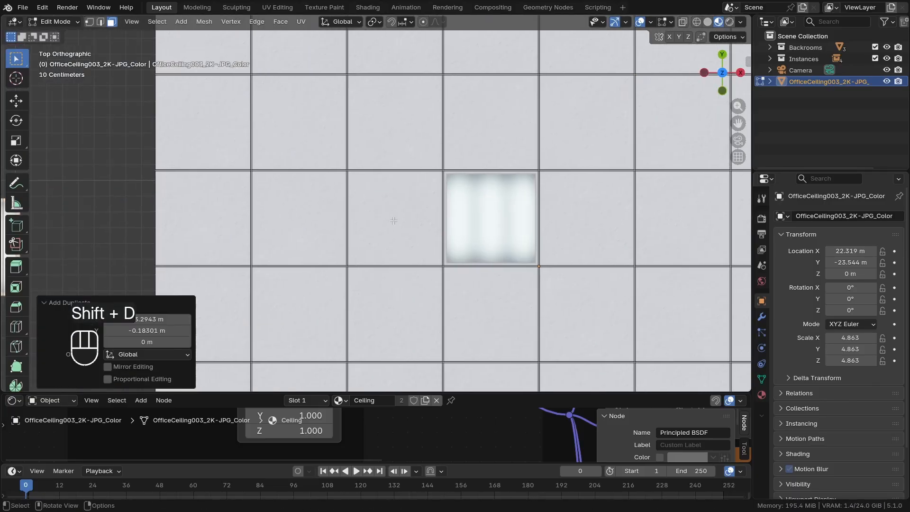
Select a plain ceiling tile with its side faces, duplicate it and place the copy beside the copied light panel outside the plane
click(393, 221)
key(ctrl+KP_Add)
key(ctrl+KP_Add)
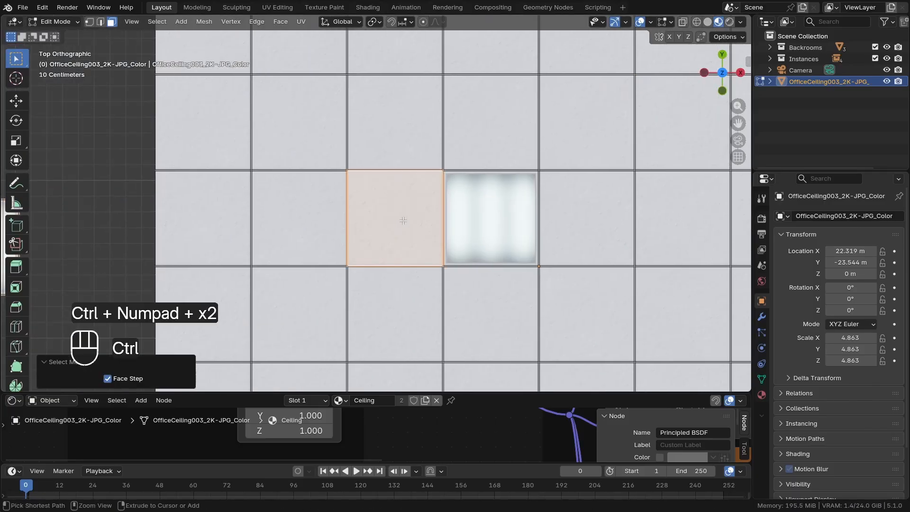
scroll(403, 221, down, 6)
shift+middle_drag(402, 221, 493, 180)
key(shift+d)
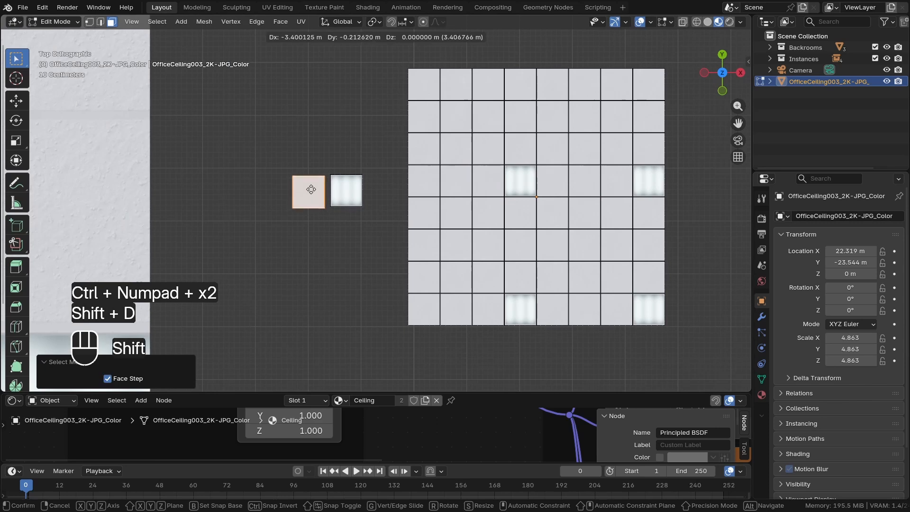
click(311, 189)
Add the linked faces of the copied light panel to the selection, separate by loose parts and return to object mode
scroll(334, 184, up, 4)
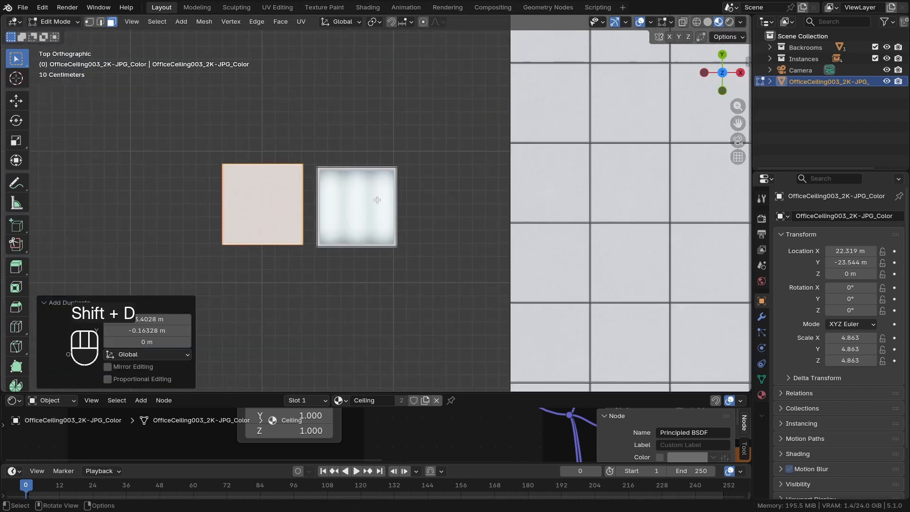
key(l)
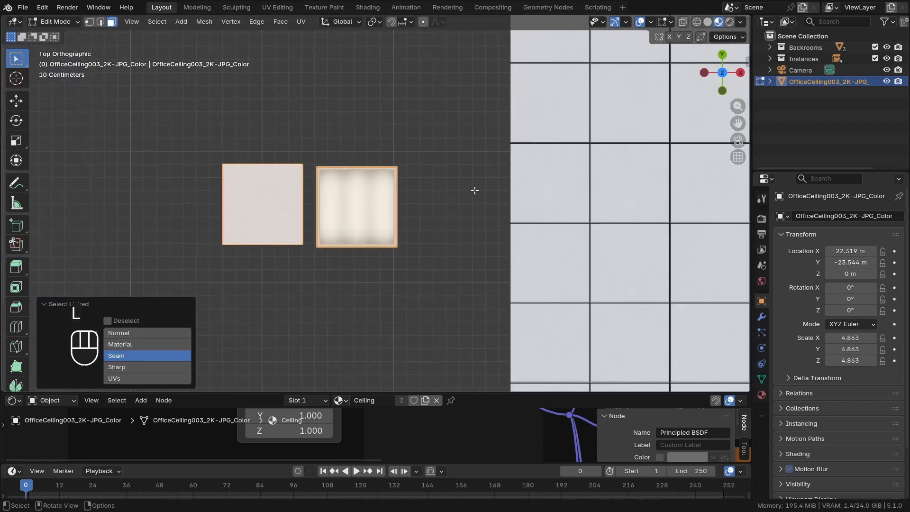
key(p)
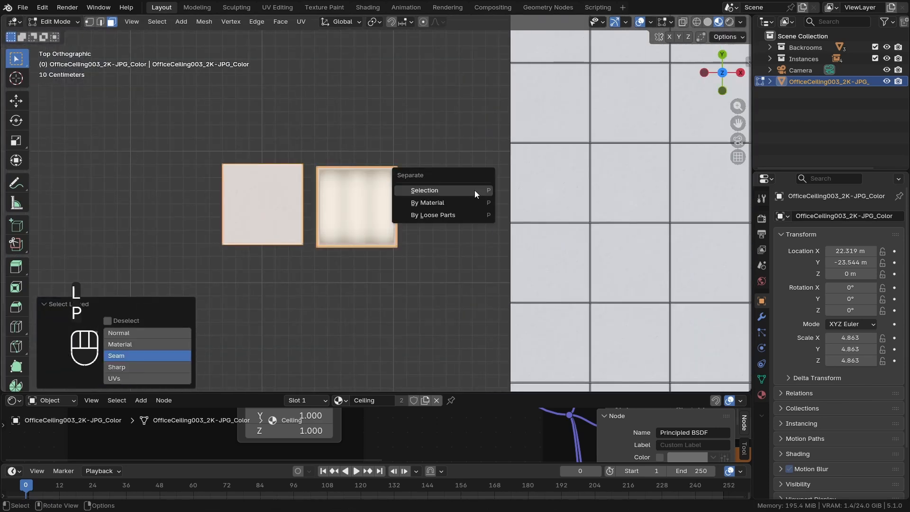
click(427, 216)
key(Tab)
Select both the separated tile and light panel objects and set their origins to geometry
click(300, 221)
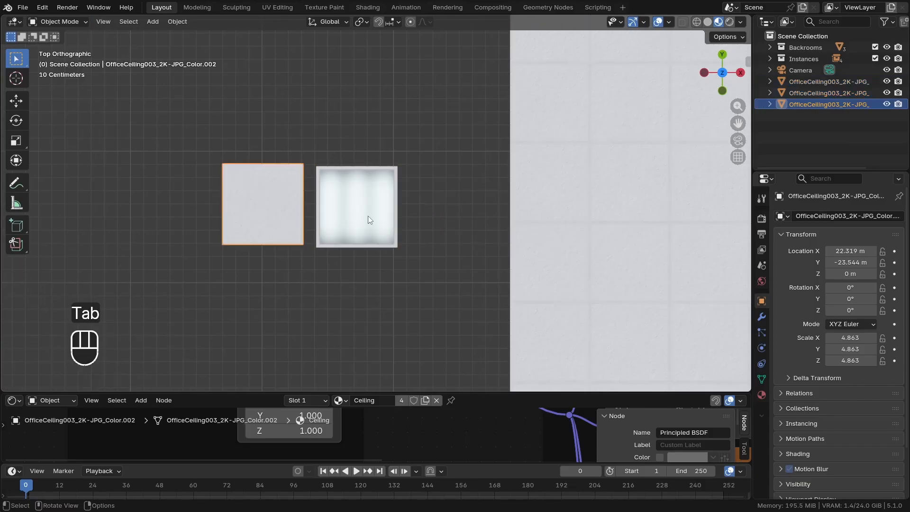
shift+click(368, 215)
scroll(367, 215, down, 3)
shift+middle_drag(366, 218, 315, 237)
scroll(372, 229, down, 3)
scroll(357, 228, up, 6)
scroll(315, 237, down, 2)
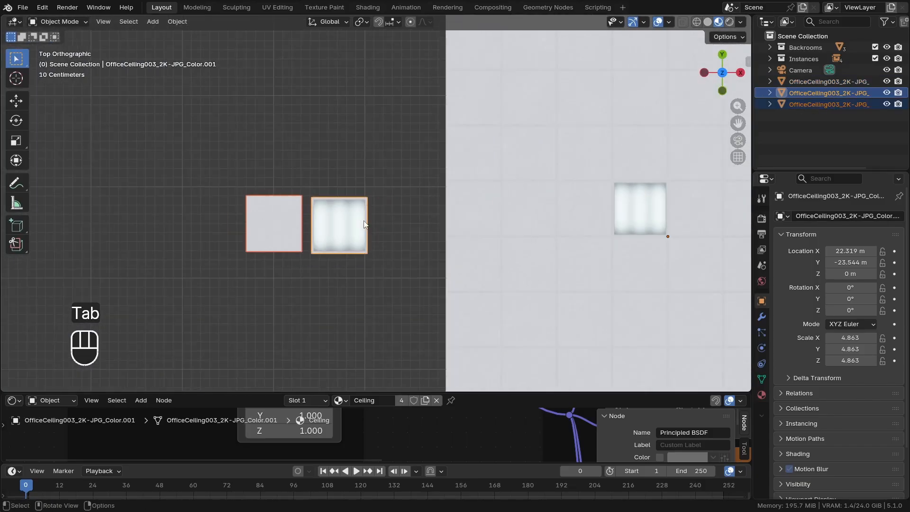
right_click(428, 142)
mouse_move(378, 195)
click(526, 211)
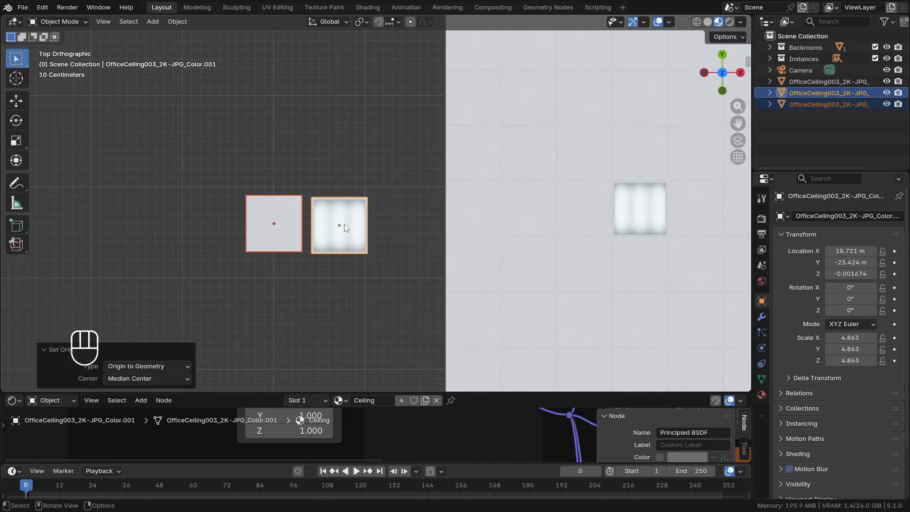
Move the light panel slightly away from the tile and shift the tile about 0.015 m along Y to line them up
scroll(341, 225, up, 4)
shift+middle_drag(337, 240, 383, 258)
click(389, 259)
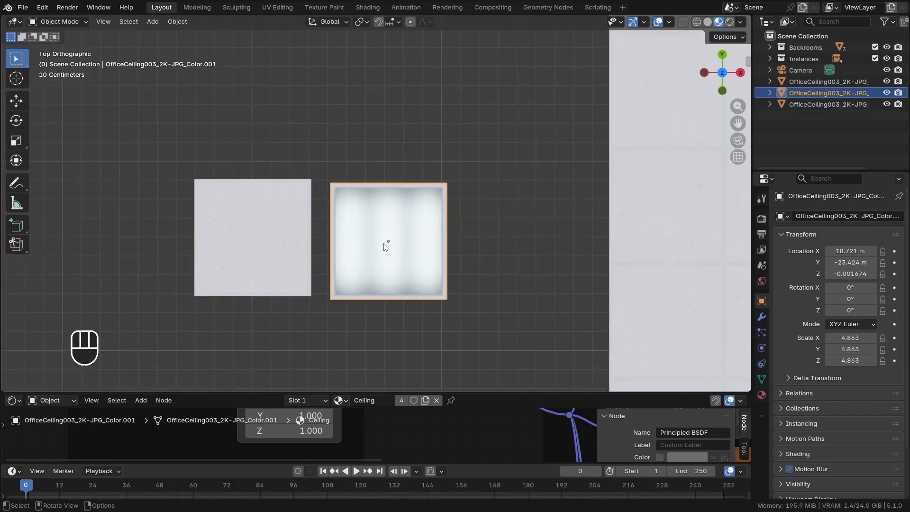
key(g)
click(388, 250)
click(270, 246)
key(g)
click(270, 244)
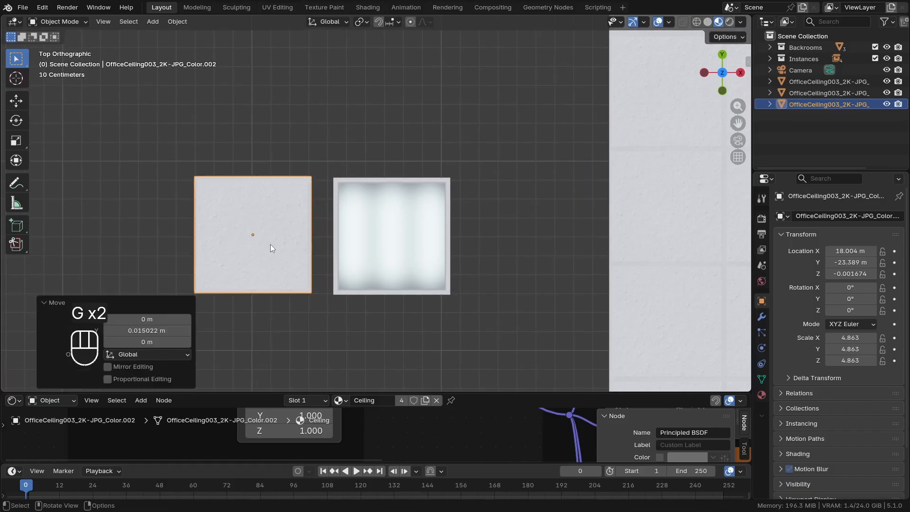
Switch the viewport to solid shading and select the ceiling plane of the central maze section
scroll(455, 230, down, 12)
shift+middle_drag(426, 232, 437, 281)
scroll(408, 171, down, 2)
middle_drag(372, 166, 324, 169)
scroll(371, 336, up, 1)
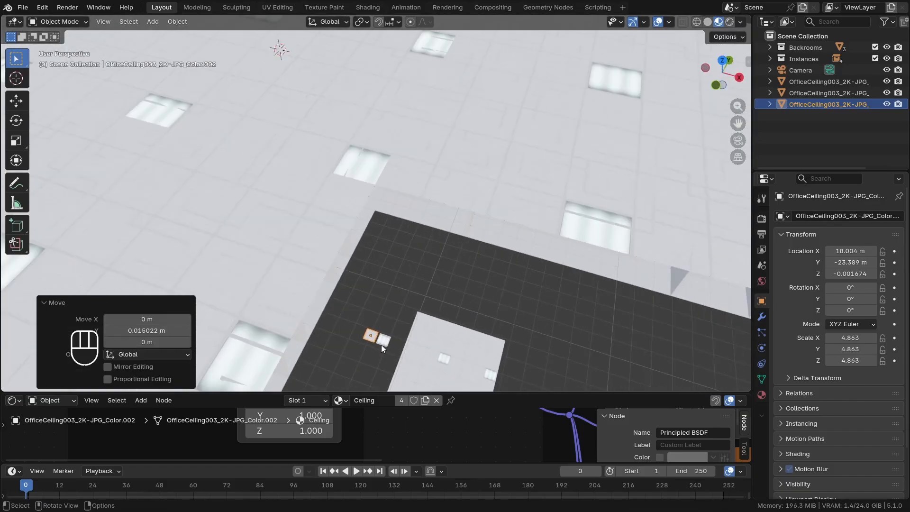
scroll(365, 332, down, 2)
shift+middle_drag(340, 299, 338, 314)
scroll(340, 235, down, 1)
key(z)
click(331, 186)
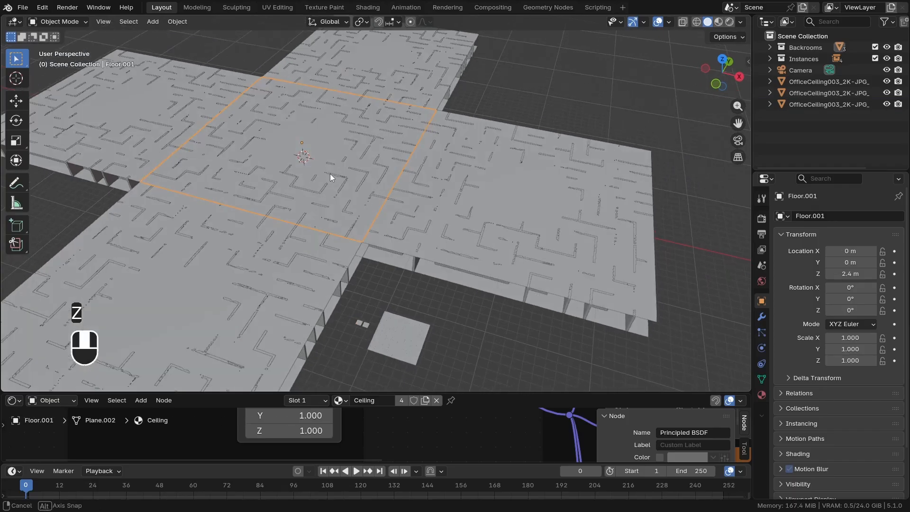
shift+scroll(351, 216, down, 2)
scroll(338, 211, up, 2)
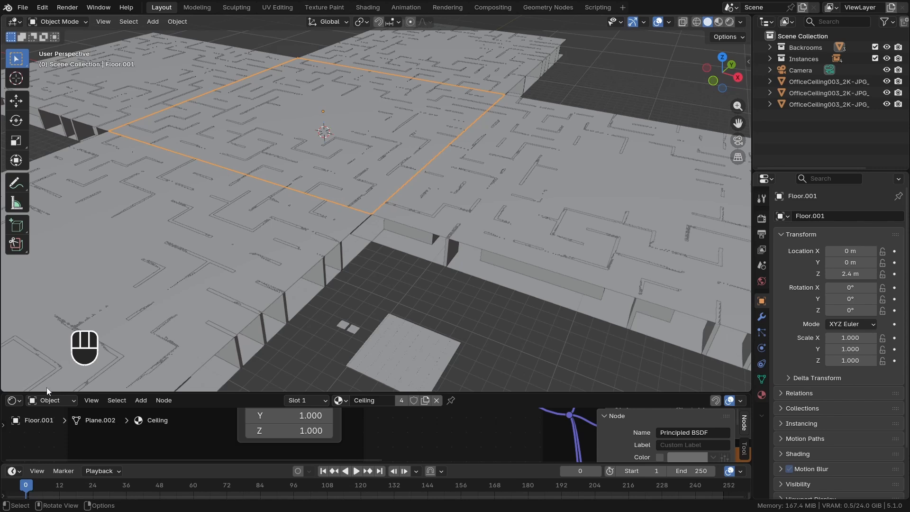
Switch the lower shader editor area to the Geometry Node Editor and enlarge it
click(15, 402)
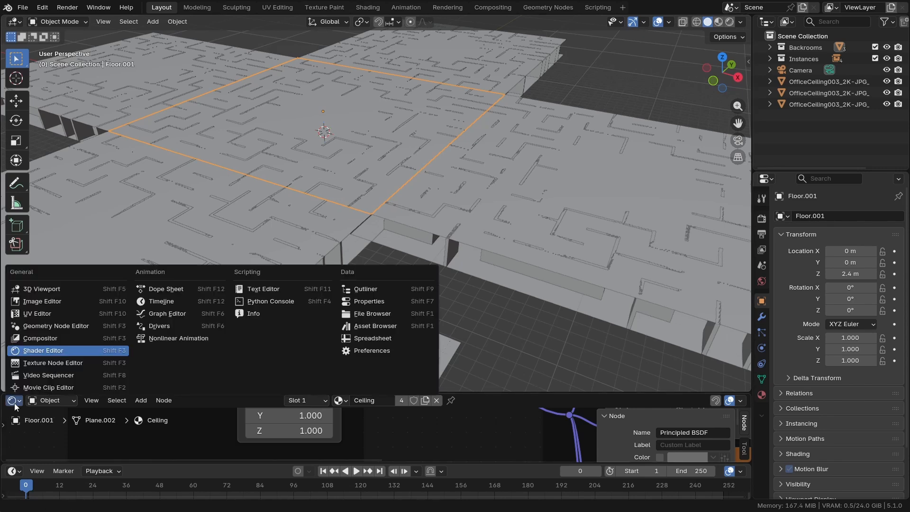
click(32, 331)
drag(388, 392, 382, 285)
Move the separated ceiling tile and light panel objects into a new collection named Ceiling Tiles
scroll(357, 225, up, 2)
middle_drag(354, 241, 367, 220)
click(357, 224)
shift+click(377, 227)
key(n)
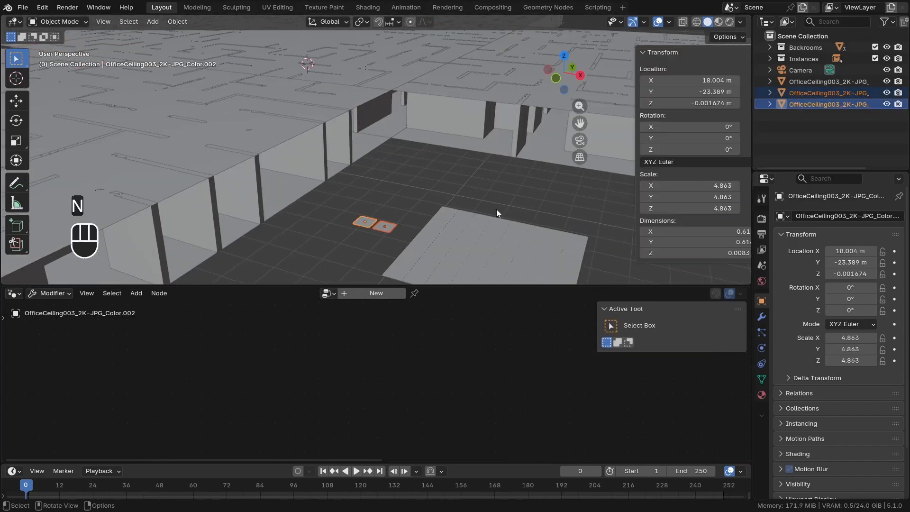
key(n)
key(m)
click(459, 222)
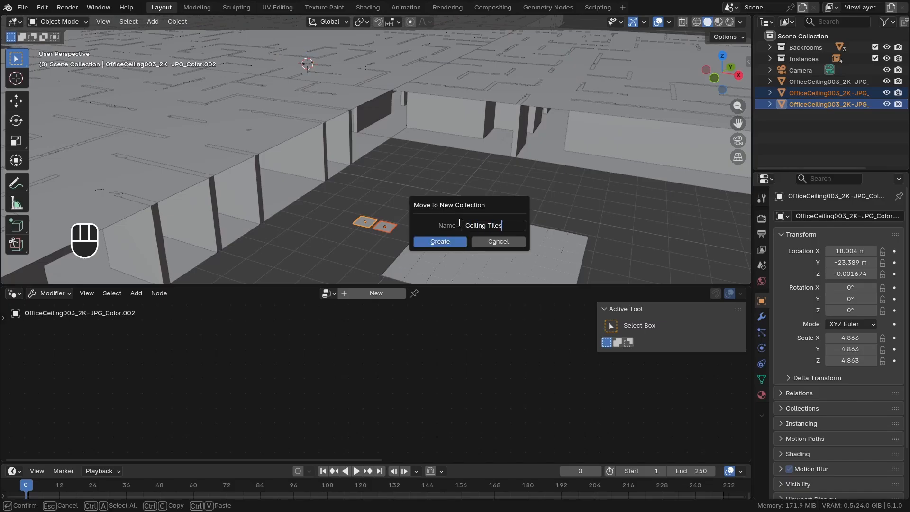
click(440, 240)
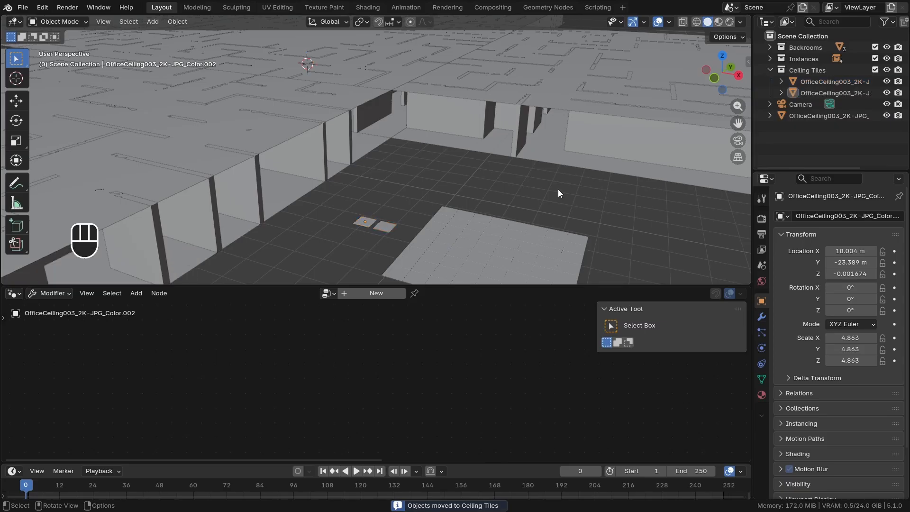
click(769, 70)
Create a new geometry node group on the central section's ceiling plane and spread its input and output nodes apart
scroll(407, 145, down, 5)
mouse_move(400, 142)
middle_down()
mouse_move(399, 160)
mouse_move(407, 136)
middle_up()
scroll(419, 134, up, 4)
click(420, 134)
scroll(426, 136, down, 4)
scroll(408, 136, up, 3)
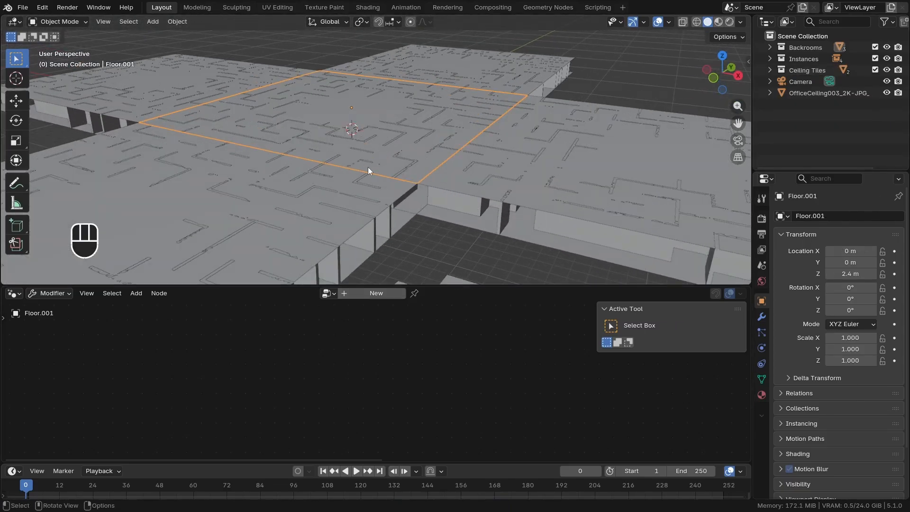
click(356, 293)
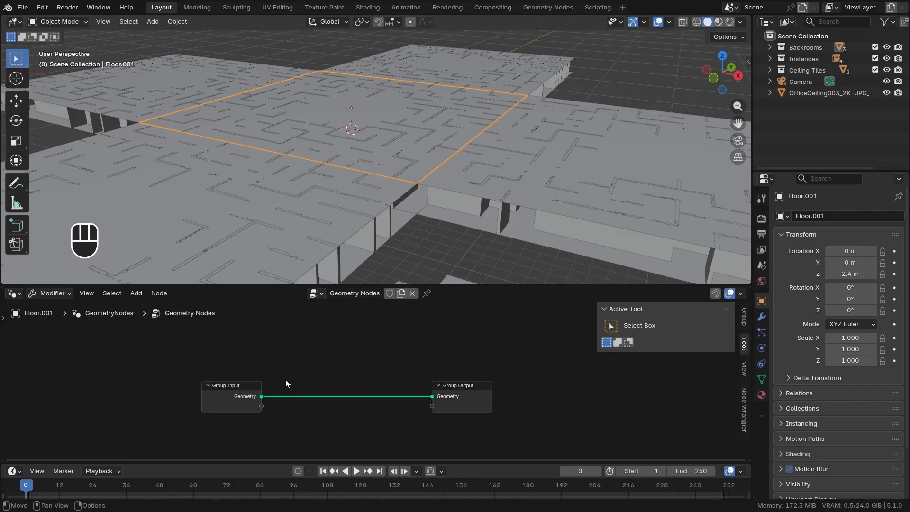
drag(225, 379, 90, 380)
middle_drag(327, 223, 342, 212)
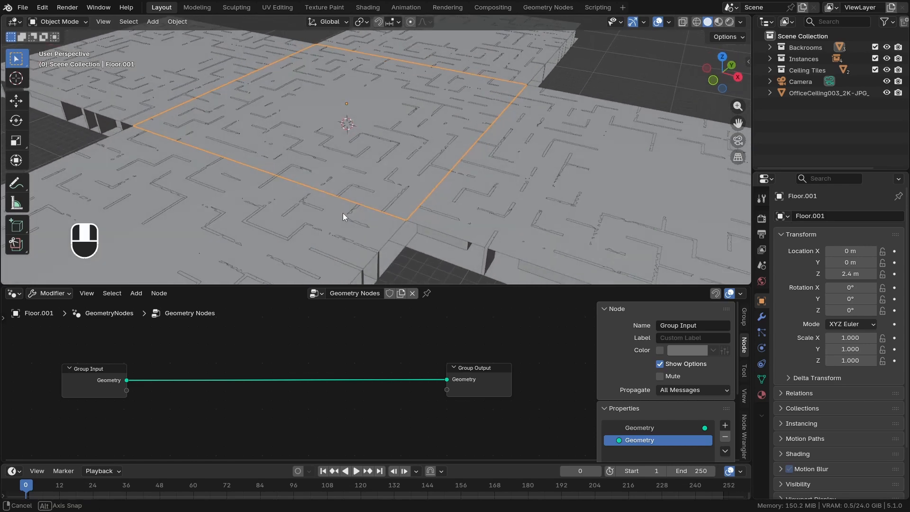
Insert a Mesh to Points node between the Group Input and the Group Output
key(shift+a)
mouse_move(233, 379)
text(mesh)
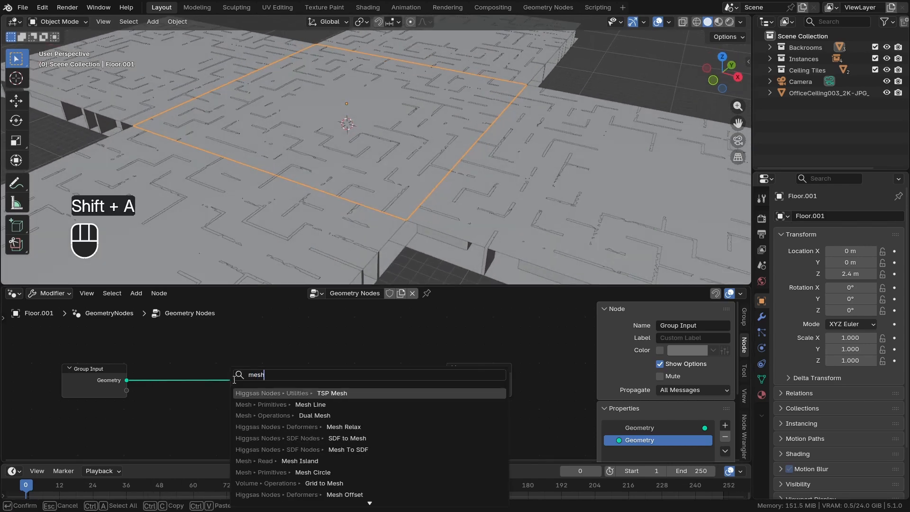
text( to point)
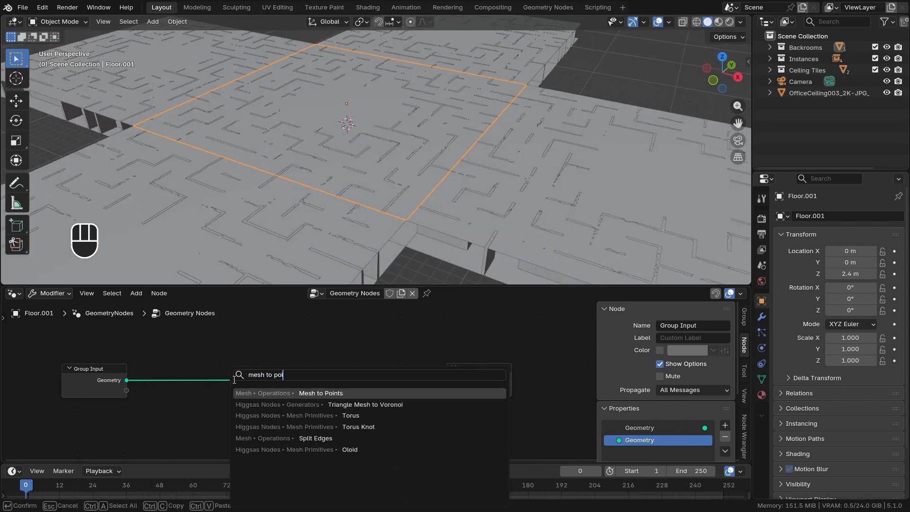
key(Return)
click(205, 368)
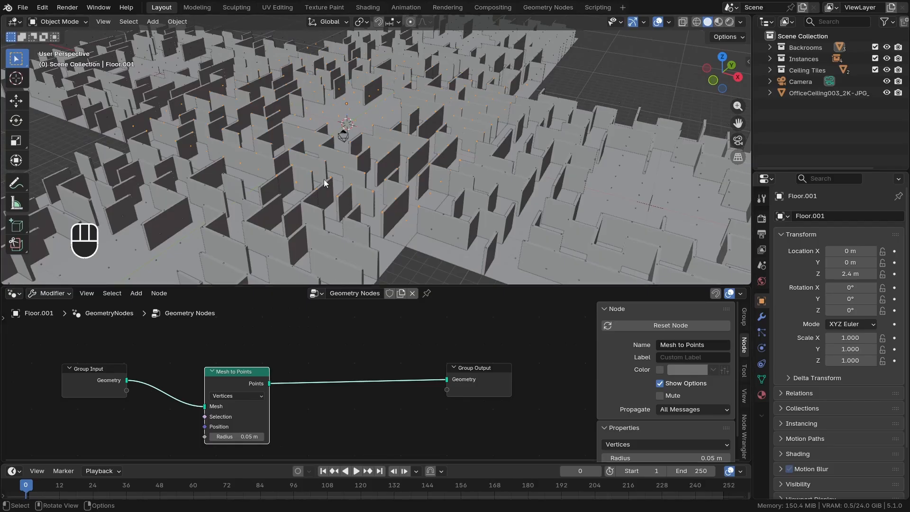
Examine where the generated points sit on the ceiling mesh, selecting a single face in edit mode for reference
mouse_move(326, 183)
middle_down()
mouse_move(358, 210)
mouse_move(341, 194)
mouse_move(359, 187)
mouse_move(354, 174)
mouse_move(309, 240)
mouse_move(325, 193)
middle_up()
scroll(323, 194, up, 5)
scroll(327, 197, up, 4)
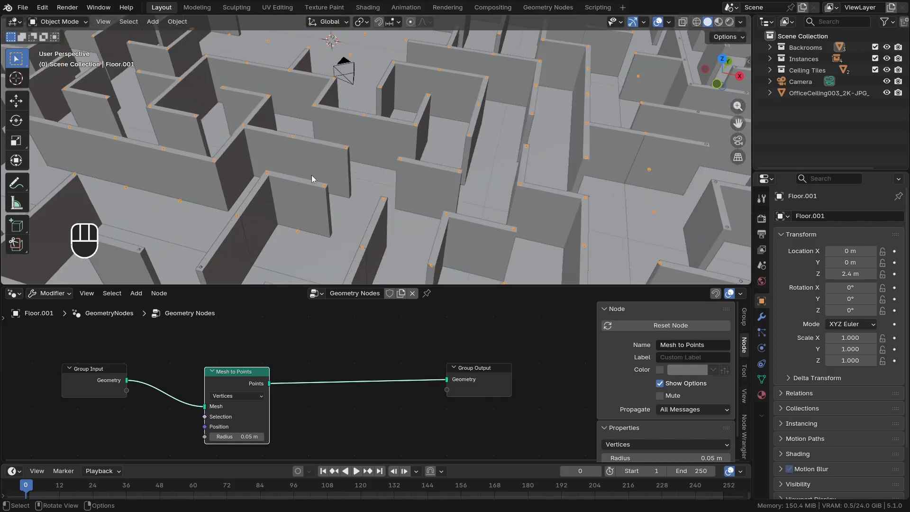
key(Tab)
scroll(339, 196, up, 3)
scroll(339, 194, down, 6)
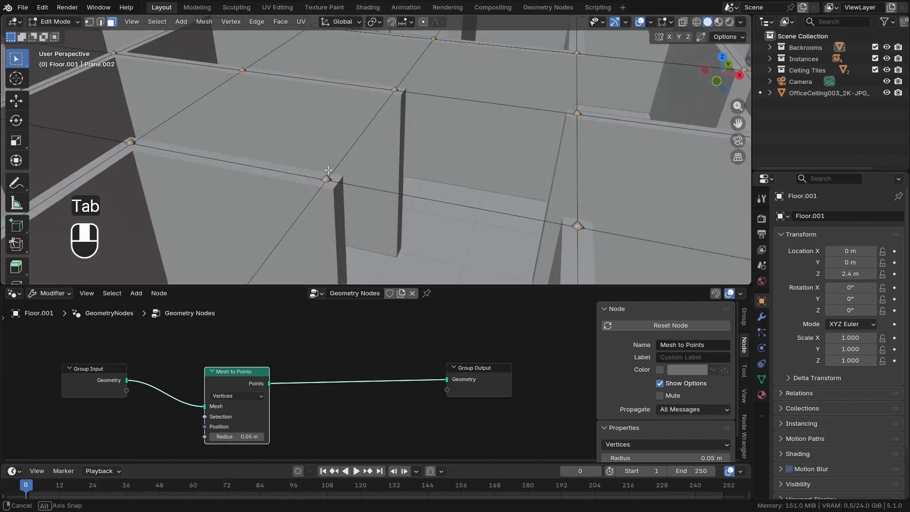
shift+middle_drag(332, 177, 381, 215)
key(3)
middle_drag(329, 204, 308, 218)
click(351, 175)
scroll(275, 365, up, 3)
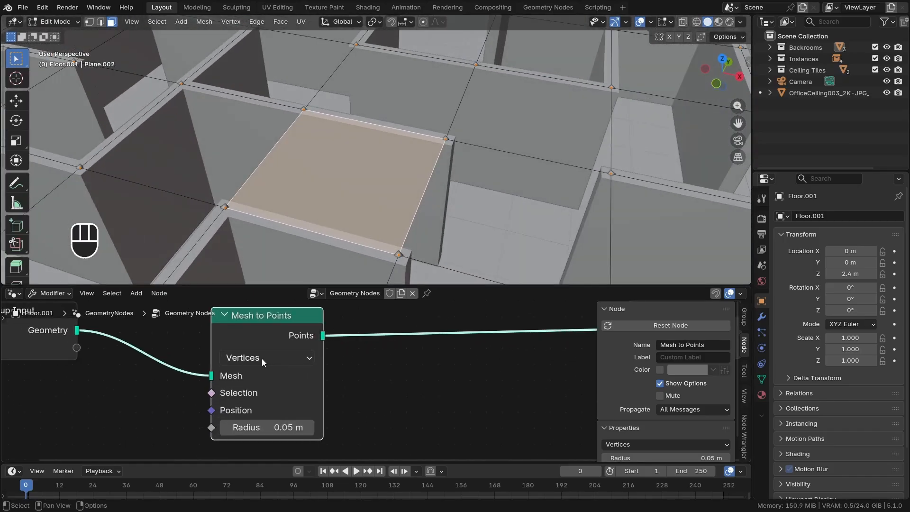
Set the Mesh to Points node to Faces and return to object mode
click(253, 359)
click(251, 433)
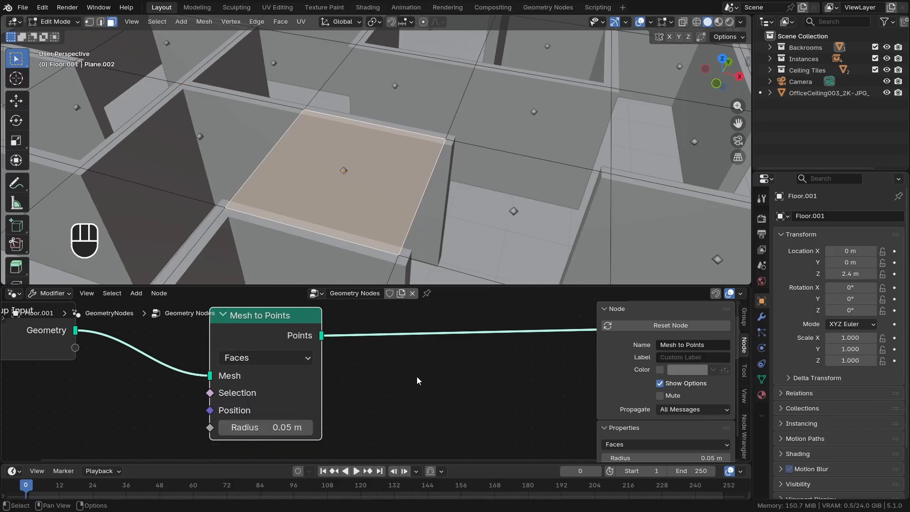
key(Tab)
scroll(411, 189, down, 5)
scroll(295, 387, down, 2)
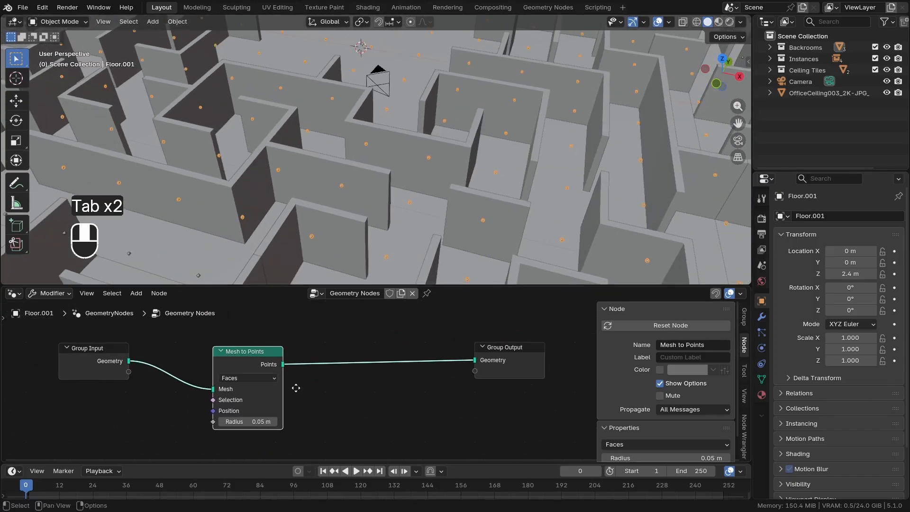
Insert an Instance on Points node before the Group Output and move the Group Input and Mesh to Points nodes away from it
key(shift+a)
text(instance o)
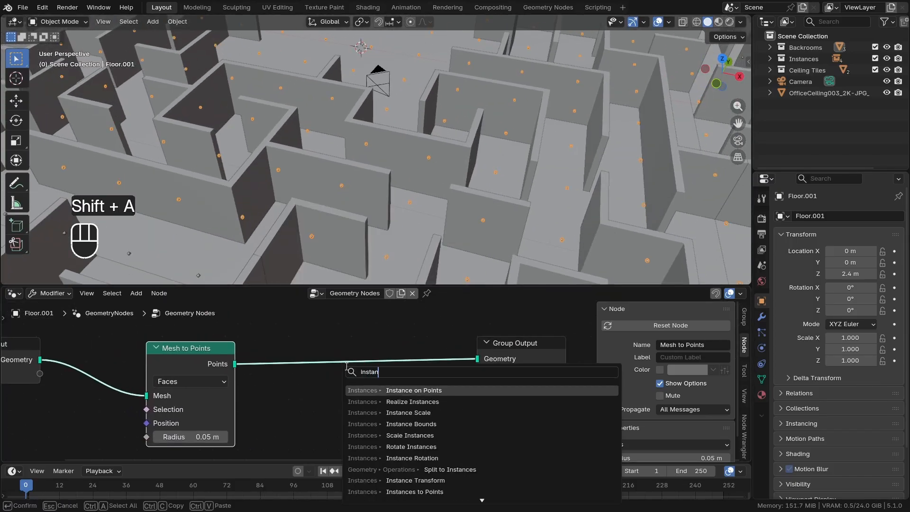
text(p)
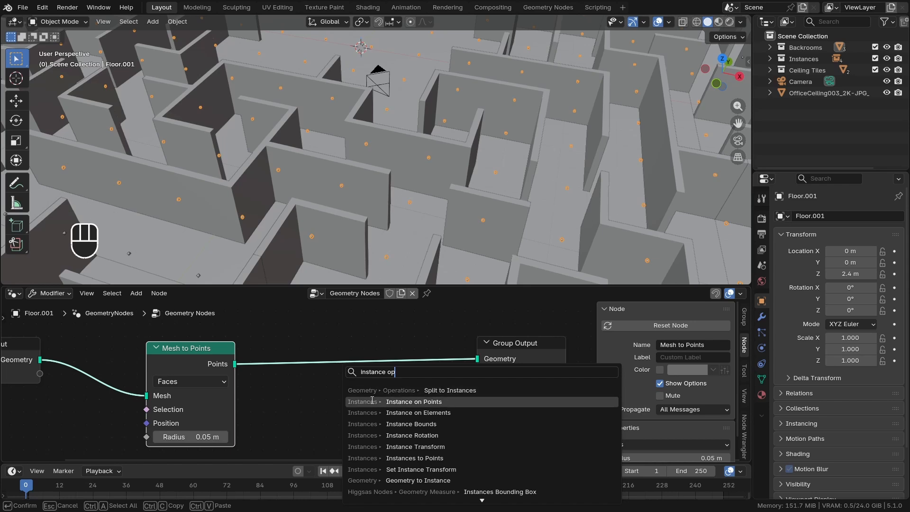
click(371, 401)
click(345, 342)
scroll(465, 384, down, 2)
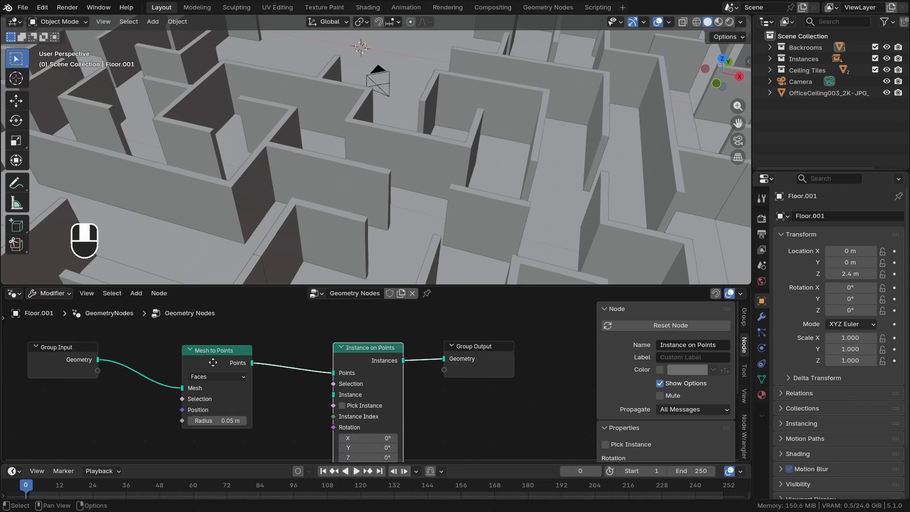
drag(80, 351, 303, 429)
key(g)
click(106, 395)
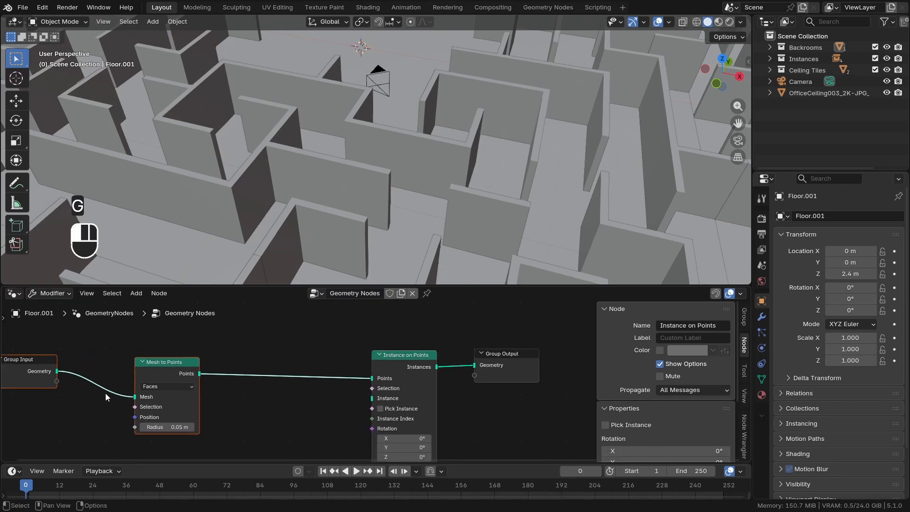
scroll(328, 402, up, 2)
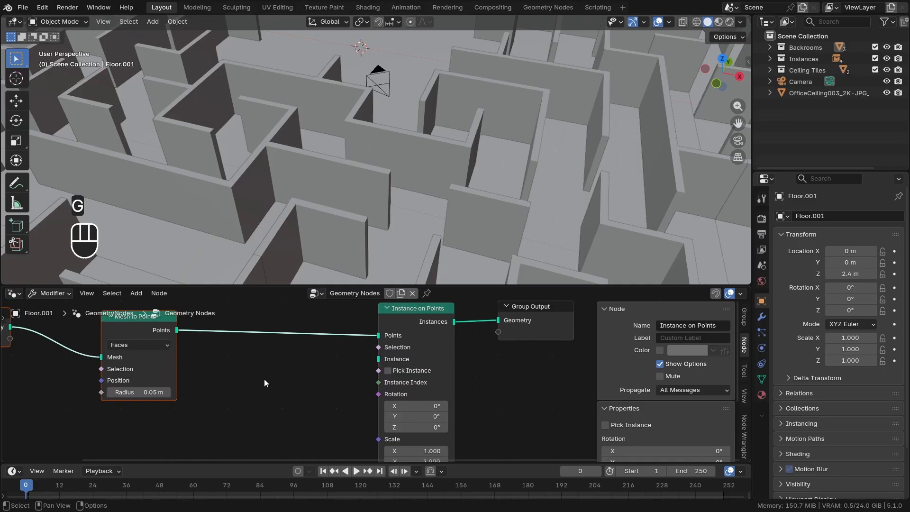
key(shift+a)
text(collection)
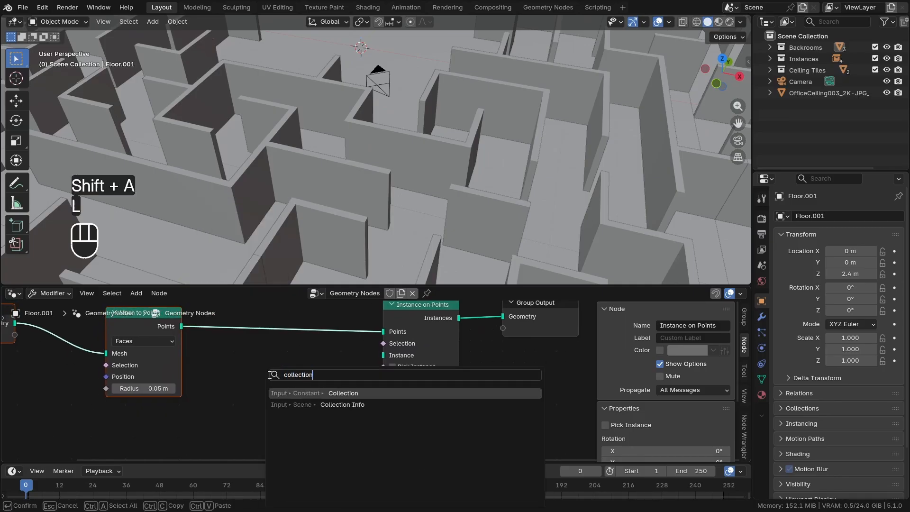
click(314, 406)
click(255, 353)
scroll(295, 399, up, 6)
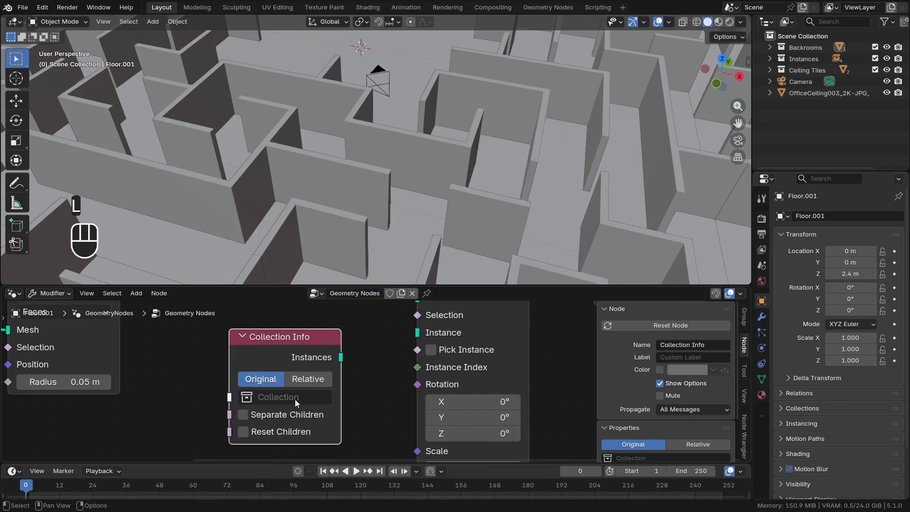
click(294, 398)
scroll(249, 379, down, 2)
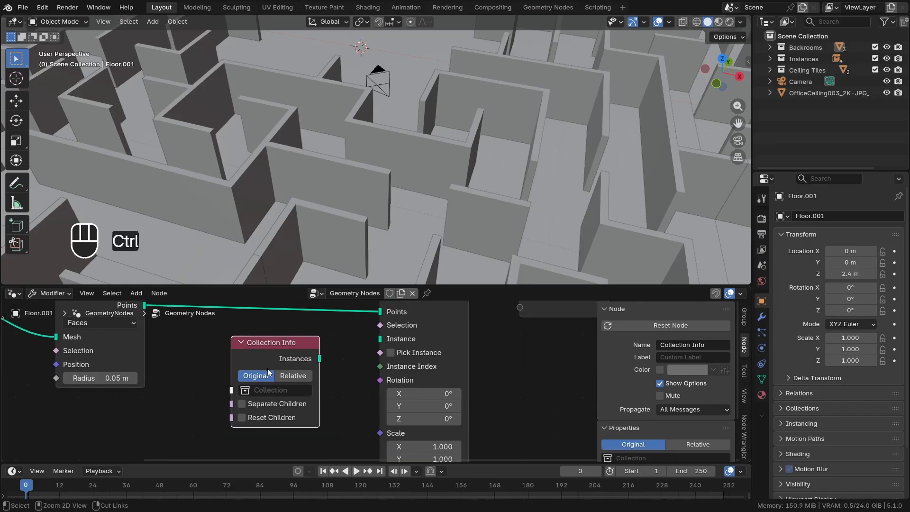
key(ctrl+z)
key(ctrl+z)
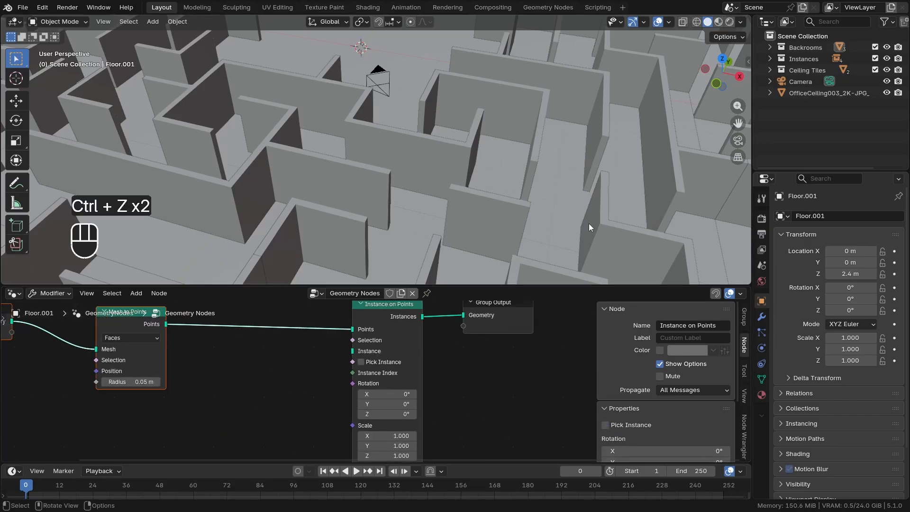
Bring the Ceiling Tiles collection in as a Collection Info node and connect its Instances to the Instance input of Instance on Points
drag(801, 71, 195, 380)
scroll(250, 376, up, 1)
middle_drag(251, 375, 274, 350)
scroll(275, 351, up, 3)
middle_drag(287, 398, 299, 361)
scroll(291, 366, up, 2)
scroll(304, 364, down, 5)
scroll(278, 379, up, 3)
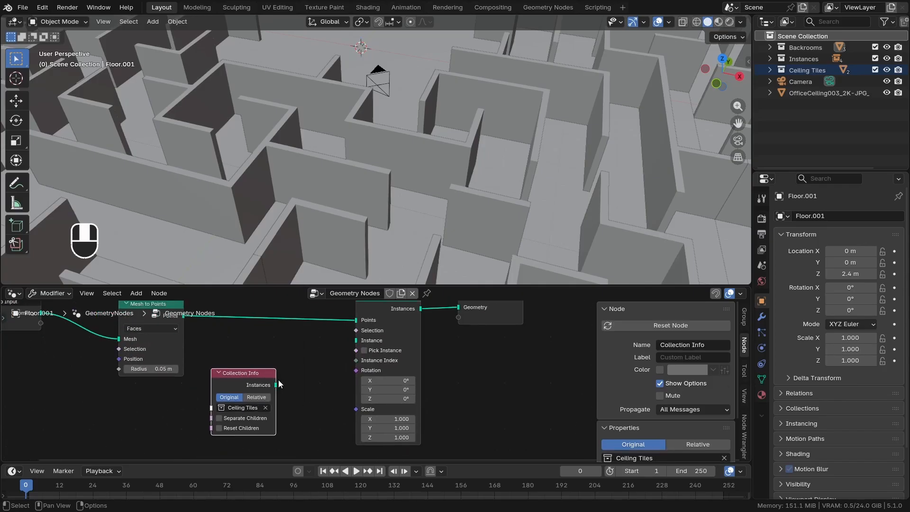
drag(281, 383, 388, 336)
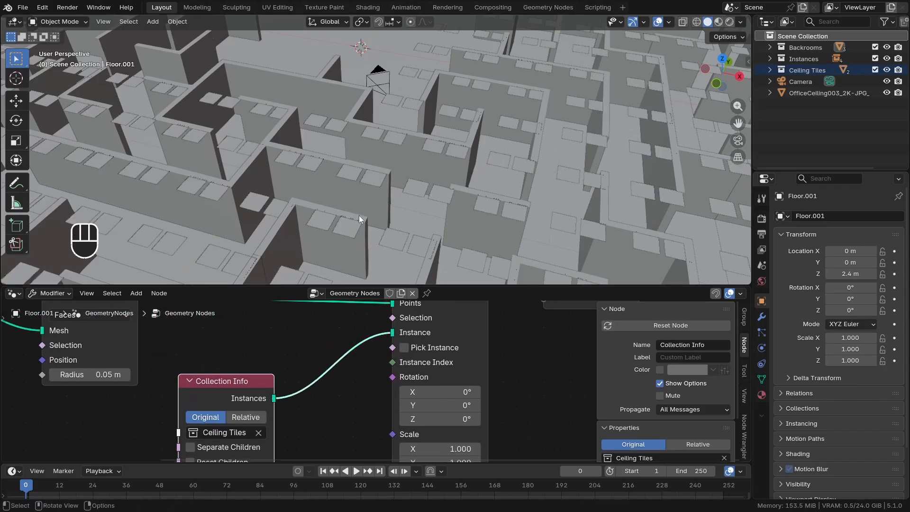
Enable Separate Children and Reset Children on the Ceiling Tiles Collection Info node
middle_drag(340, 233, 322, 184)
scroll(337, 147, up, 4)
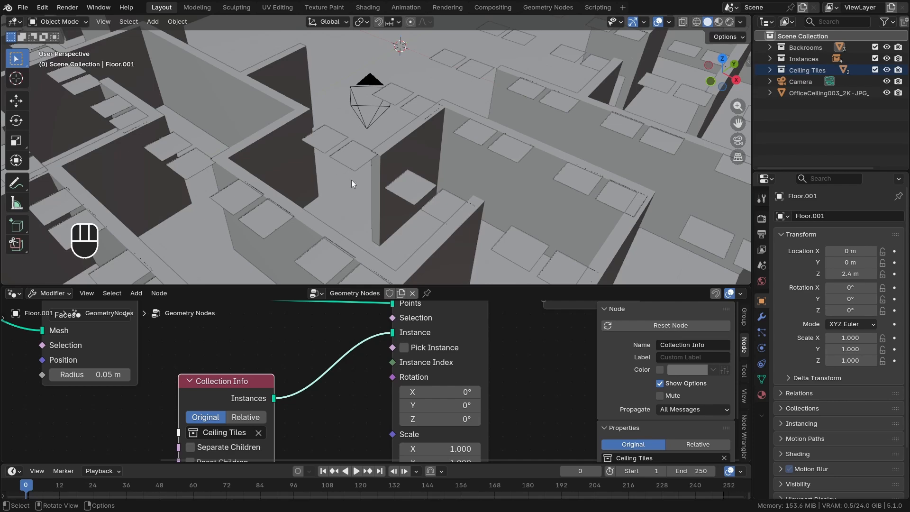
middle_drag(351, 181, 389, 184)
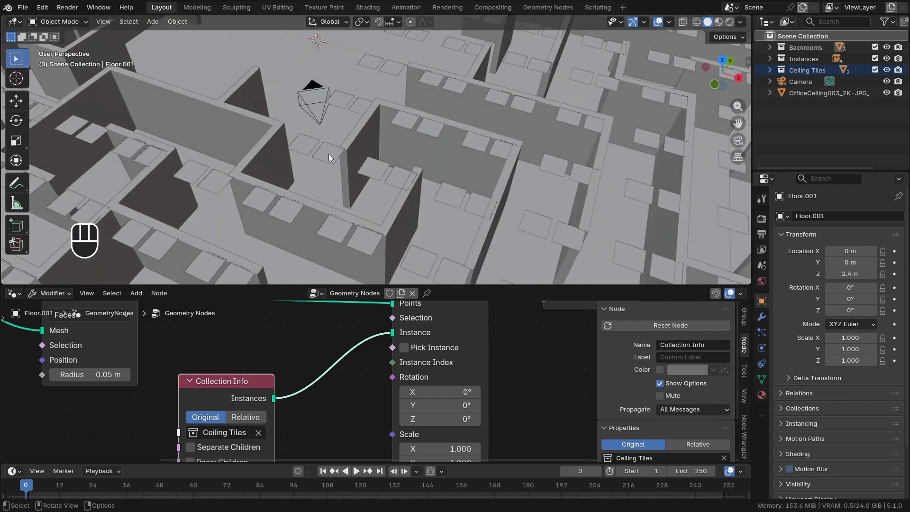
scroll(330, 157, up, 2)
scroll(332, 343, down, 3)
middle_drag(314, 377, 339, 341)
scroll(297, 369, up, 6)
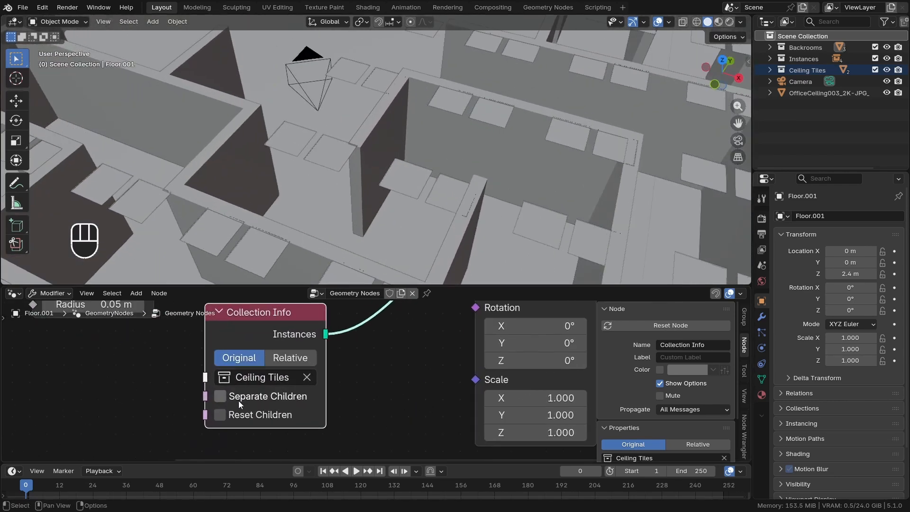
click(220, 397)
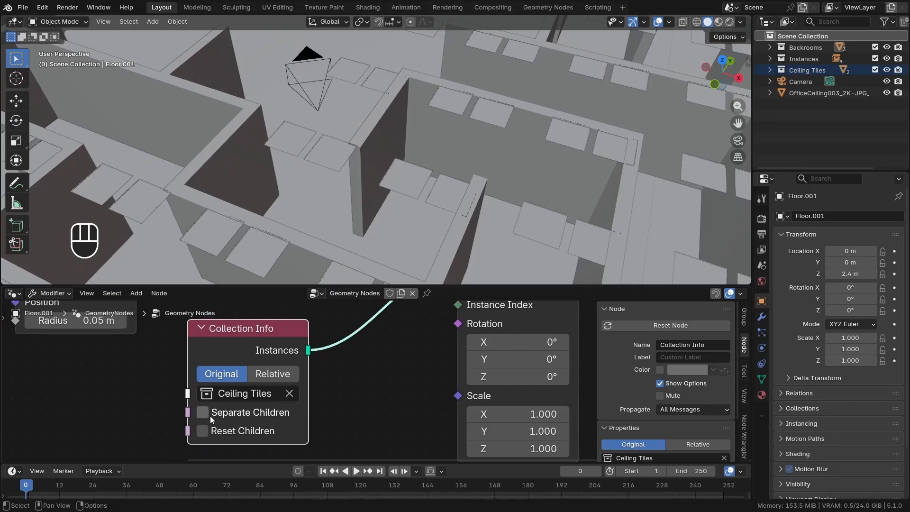
middle_drag(227, 400, 209, 416)
click(247, 432)
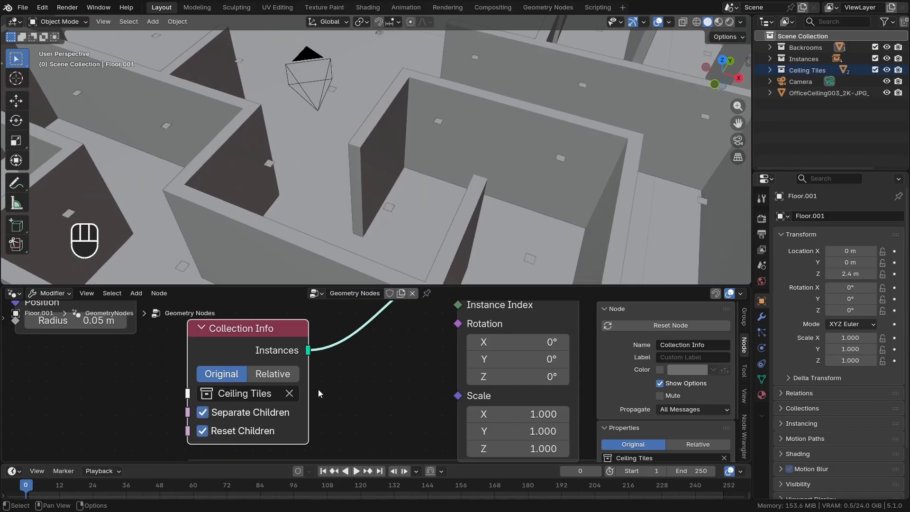
Enable Pick Instance on the Instance on Points node
scroll(319, 389, down, 2)
middle_drag(365, 366, 331, 396)
scroll(367, 364, up, 2)
click(377, 359)
scroll(356, 377, down, 1)
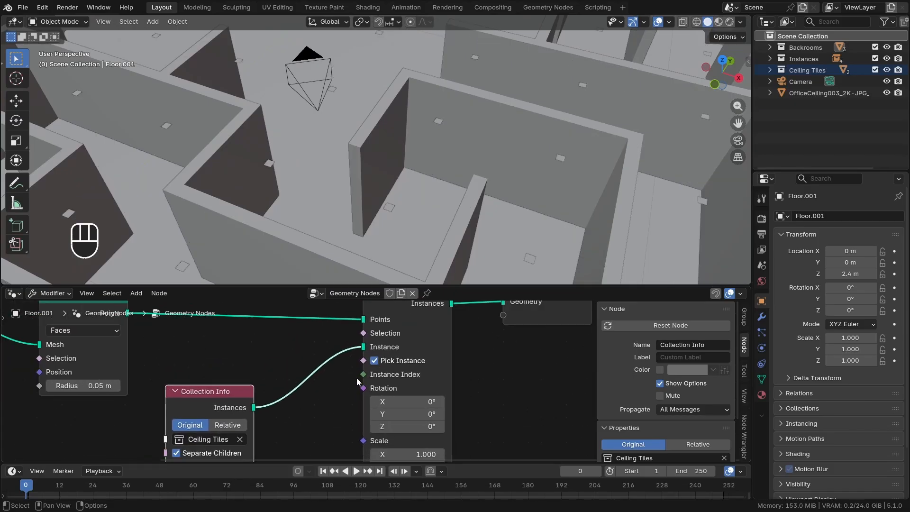
Try enlarging the instances uniformly with the Scale values of the Instance on Points node
scroll(356, 378, down, 1)
shift+middle_drag(263, 197, 251, 125)
shift+middle_drag(321, 183, 297, 164)
middle_drag(403, 440, 398, 366)
scroll(402, 369, up, 1)
drag(414, 375, 506, 400)
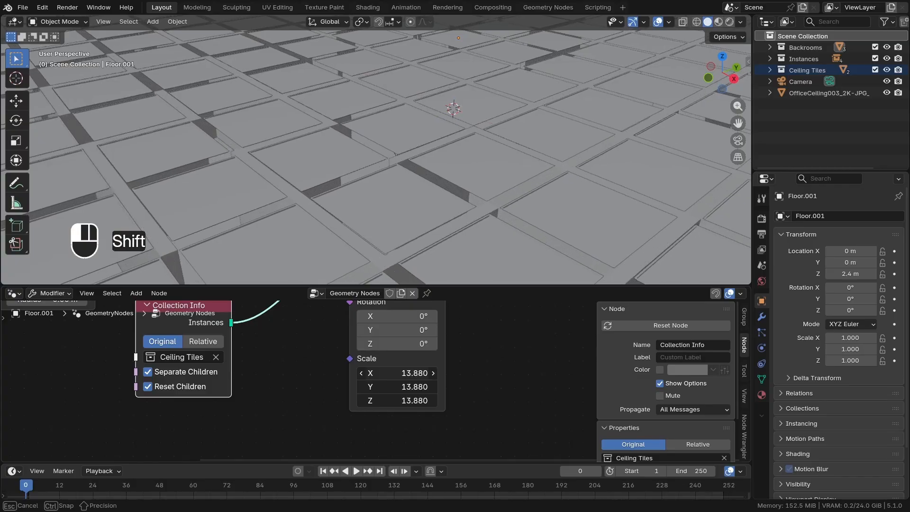
key(Escape)
Display edge lengths on the ceiling plane in edit mode and select all of its faces
shift+middle_drag(384, 200, 424, 203)
key(Tab)
scroll(402, 202, down, 4)
scroll(424, 203, up, 2)
shift+middle_drag(424, 203, 423, 210)
click(670, 22)
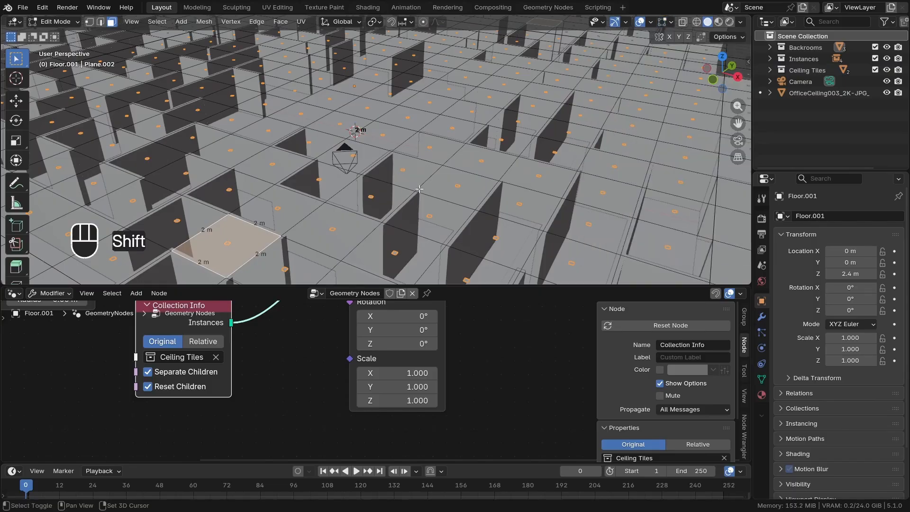
mouse_move(339, 214)
shift+middle_down()
mouse_move(369, 201)
mouse_move(345, 197)
mouse_move(331, 177)
mouse_move(361, 221)
mouse_move(348, 207)
shift+middle_up()
scroll(365, 201, down, 3)
scroll(361, 203, up, 4)
key(a)
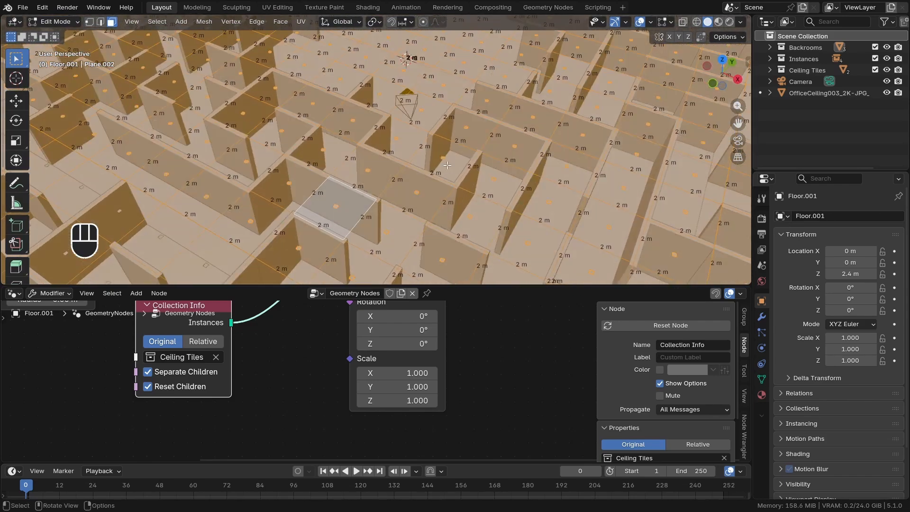
Subdivide all faces of the ceiling plane with one cut, hide the edge length overlay and leave edit mode
right_click(536, 126)
click(518, 122)
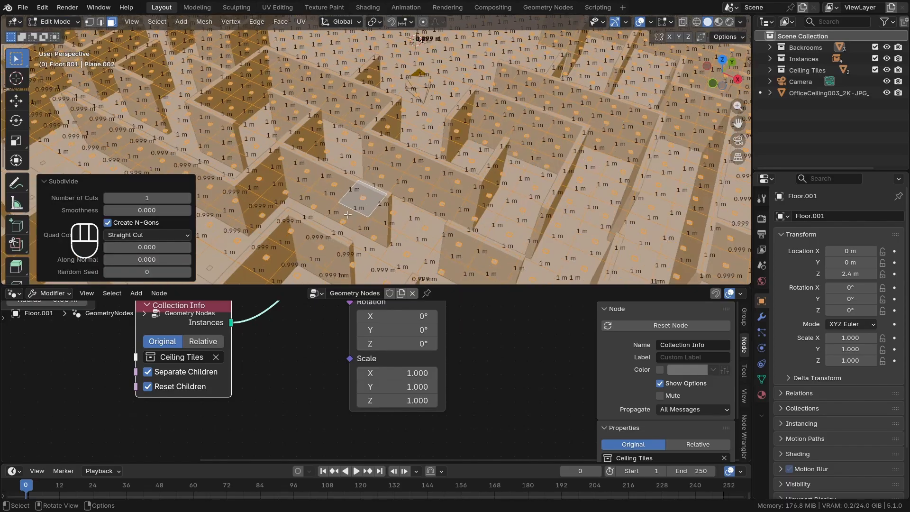
scroll(327, 184, up, 5)
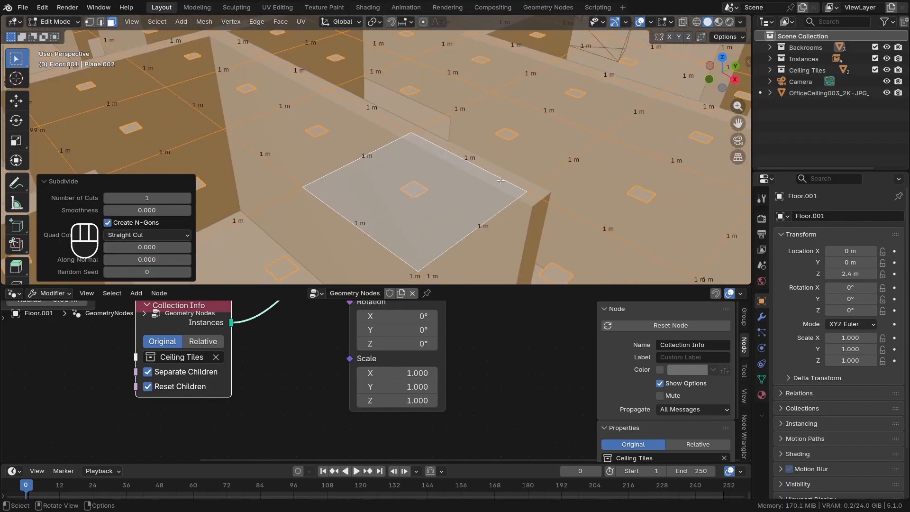
scroll(500, 180, down, 6)
click(670, 23)
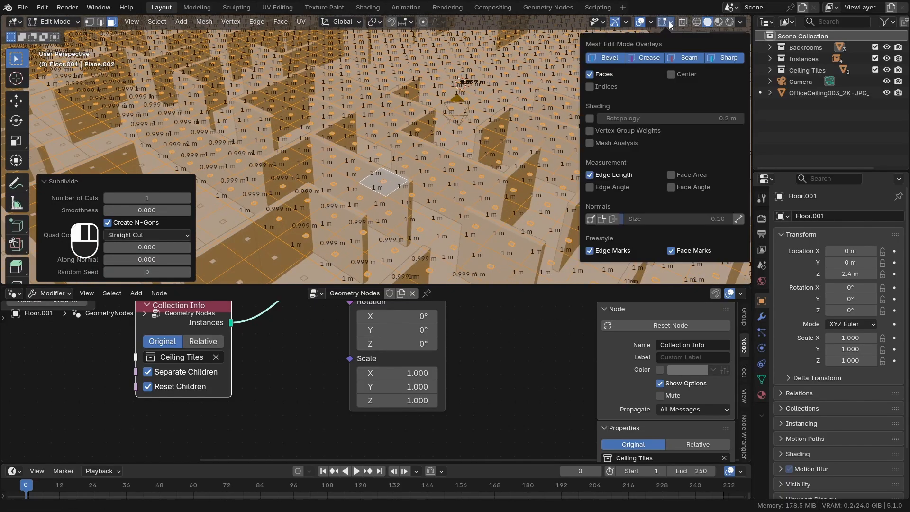
click(614, 174)
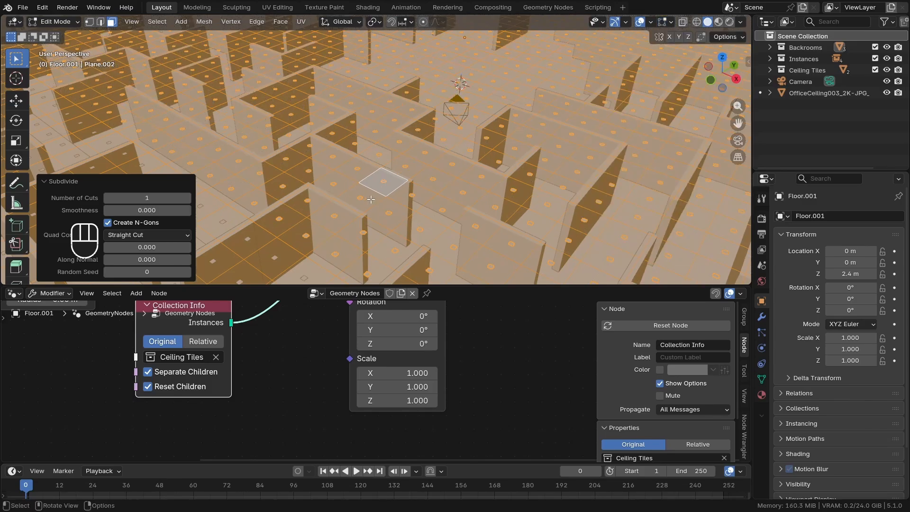
key(Tab)
Select the two separate ceiling tile objects and scale them up together until each is about 1 m wide
scroll(428, 198, down, 8)
middle_drag(427, 198, 434, 220)
scroll(427, 232, up, 5)
click(417, 237)
shift+click(395, 238)
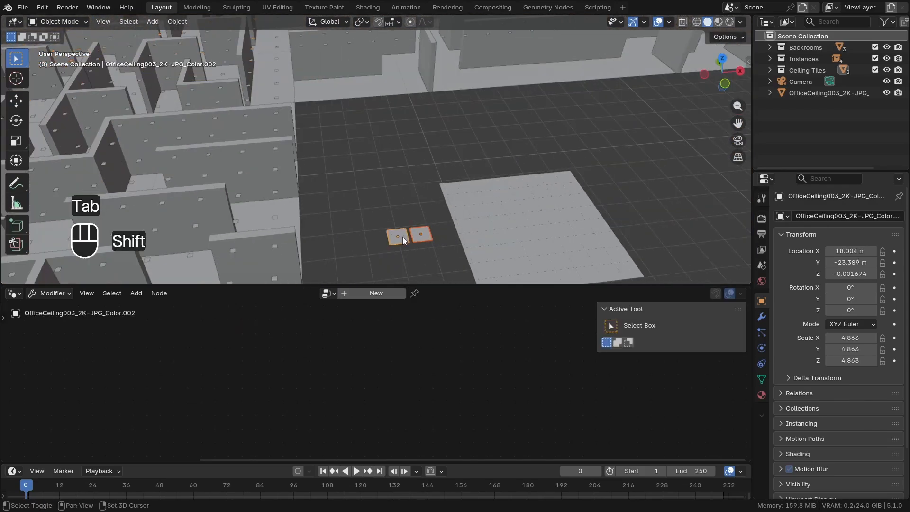
key(KP_7)
key(n)
scroll(398, 196, down, 2)
key(s)
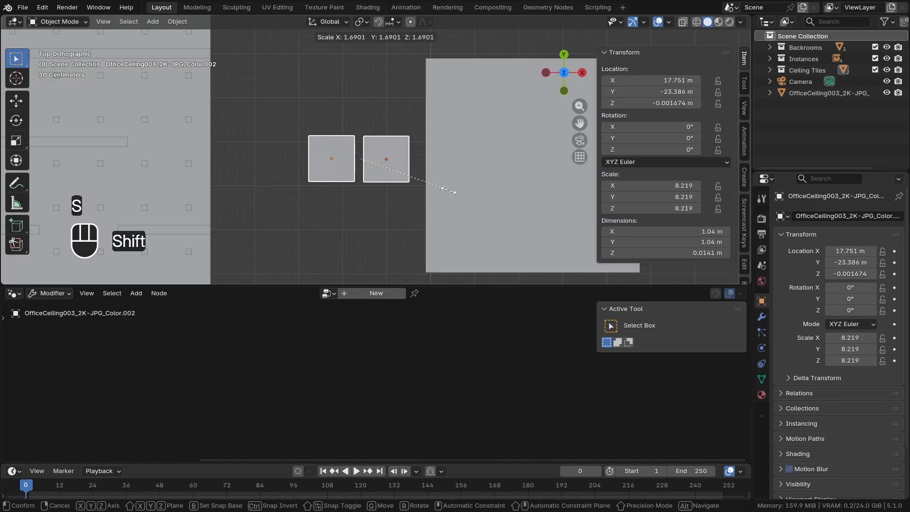
click(417, 181)
Set the X and Y dimensions of each of the two ceiling tile objects to exactly 1 m
click(380, 167)
scroll(379, 168, up, 3)
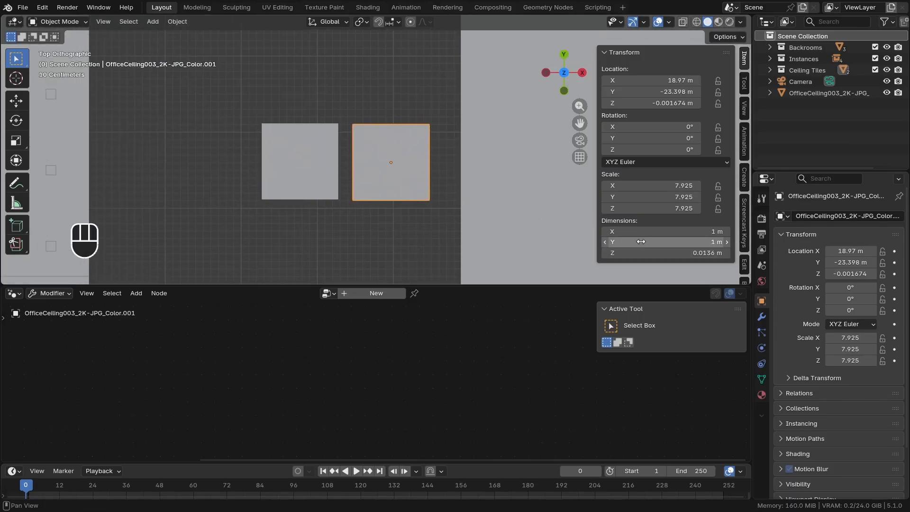
drag(641, 242, 640, 232)
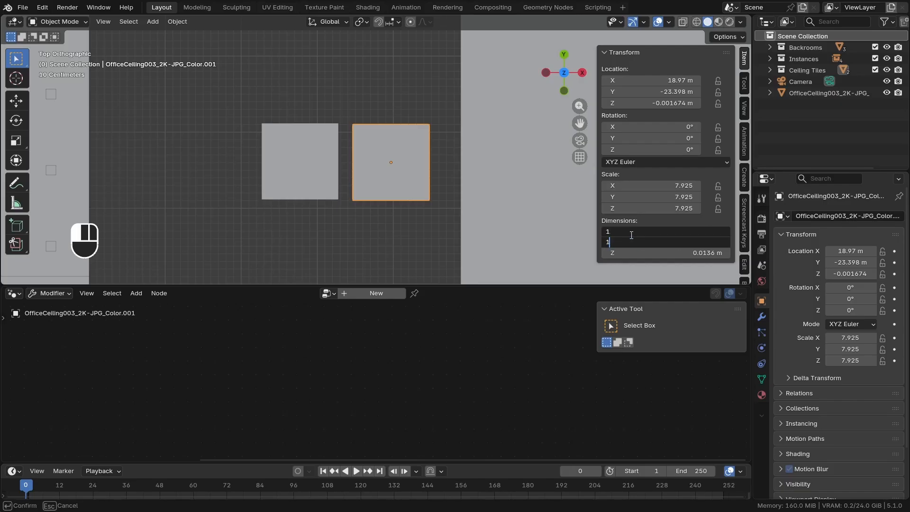
text(1)
key(Return)
scroll(316, 187, up, 1)
click(300, 185)
drag(641, 241, 641, 232)
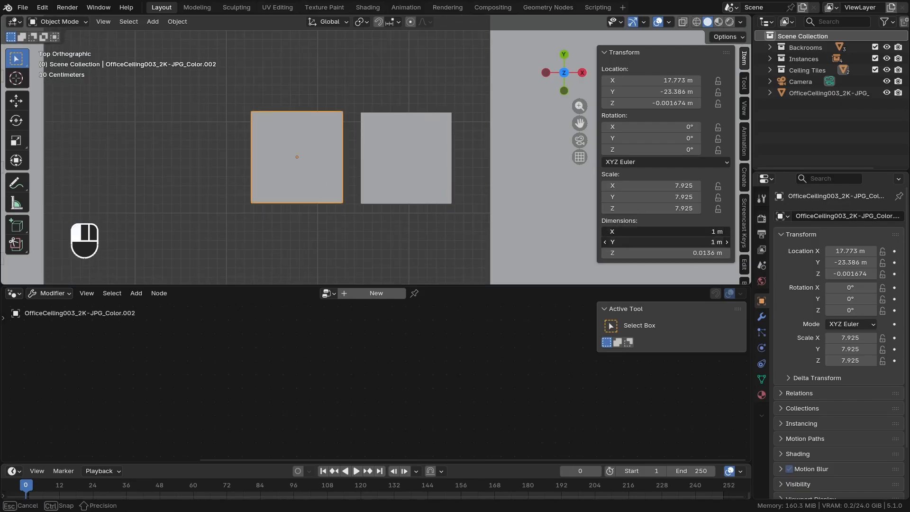
text(1)
key(Return)
scroll(427, 153, down, 6)
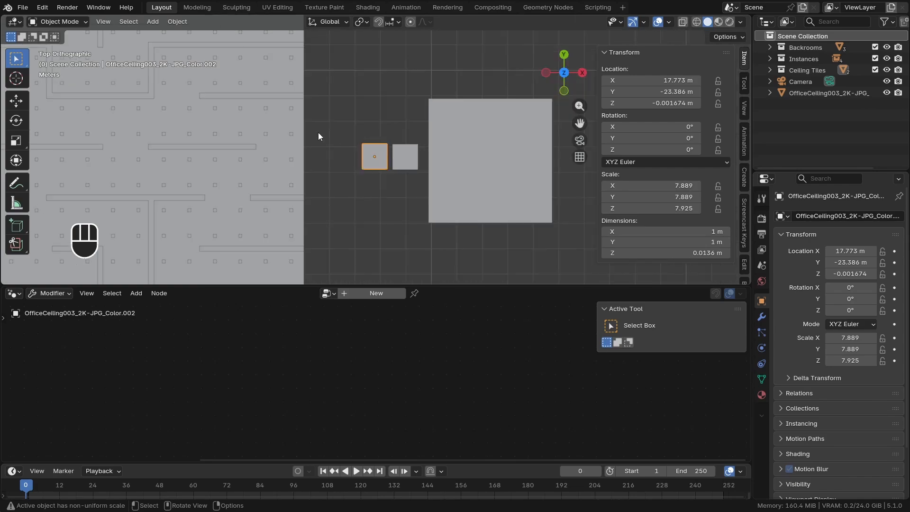
Apply the scale of both ceiling tile objects
middle_drag(311, 129, 354, 140)
shift+click(435, 253)
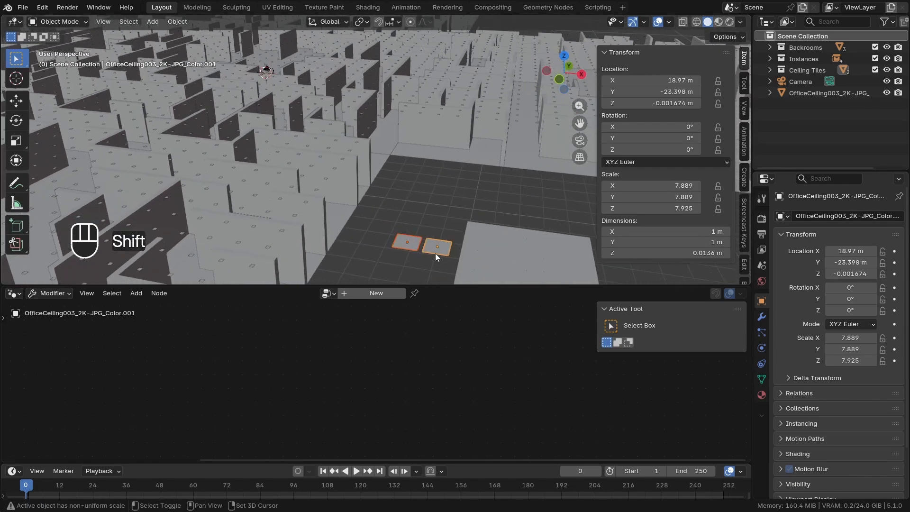
middle_drag(435, 253, 418, 204)
key(ctrl+a)
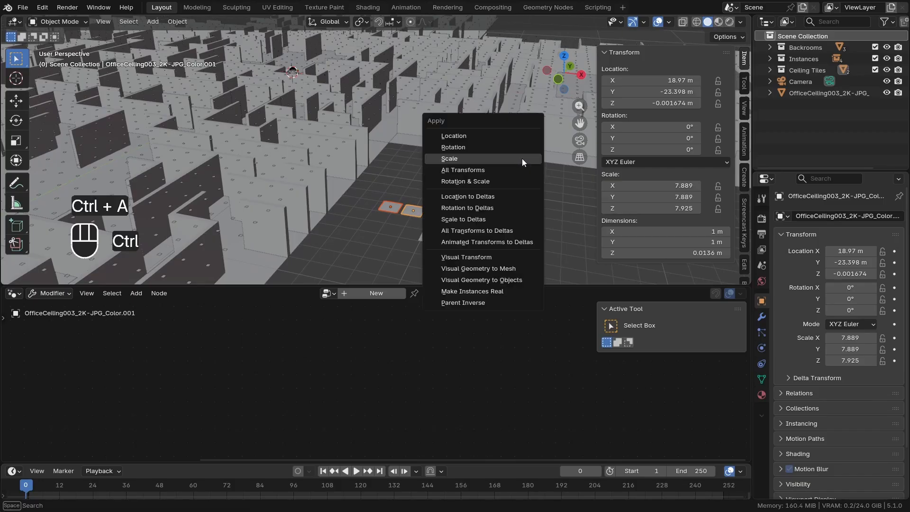
click(523, 158)
Preview the tiled ceiling in rendered shading, from above and through the camera
mouse_move(292, 117)
shift+middle_down()
mouse_move(335, 166)
mouse_move(369, 174)
mouse_move(346, 181)
shift+middle_up()
click(357, 169)
key(z)
middle_drag(326, 150, 343, 180)
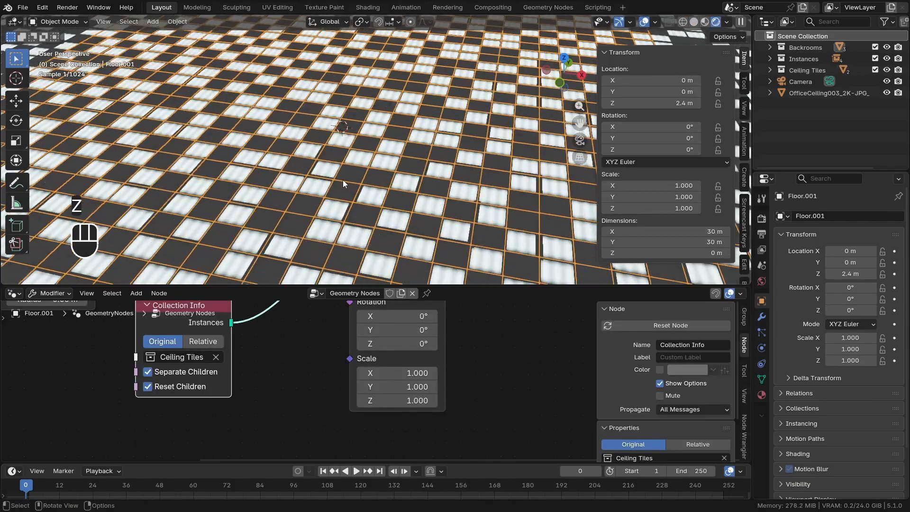
key(alt+a)
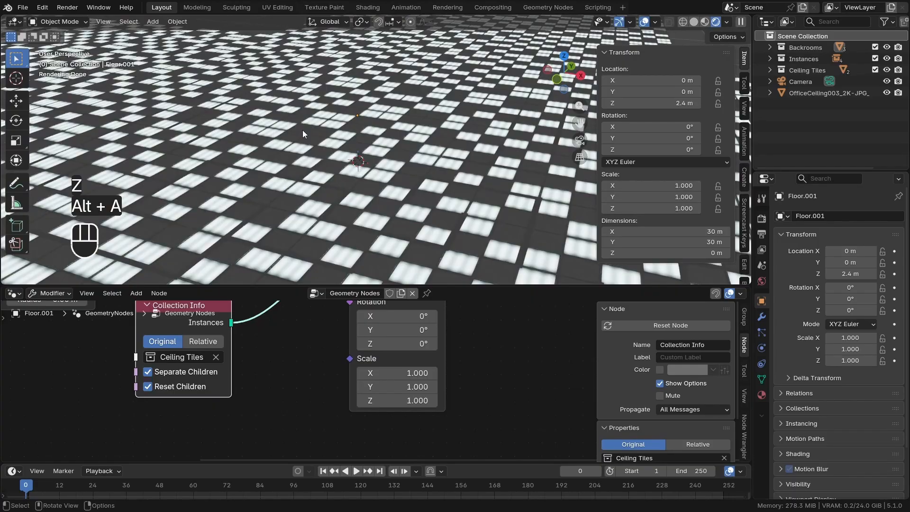
key(KP_0)
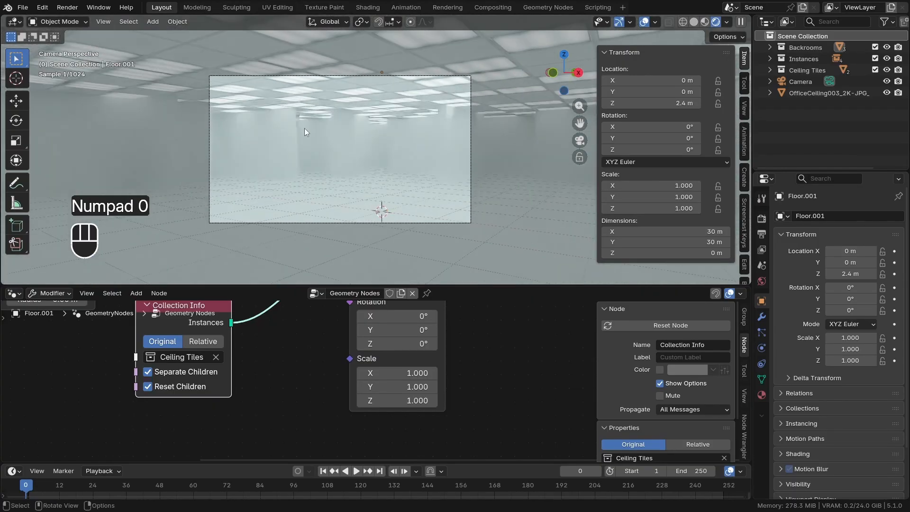
scroll(332, 121, up, 2)
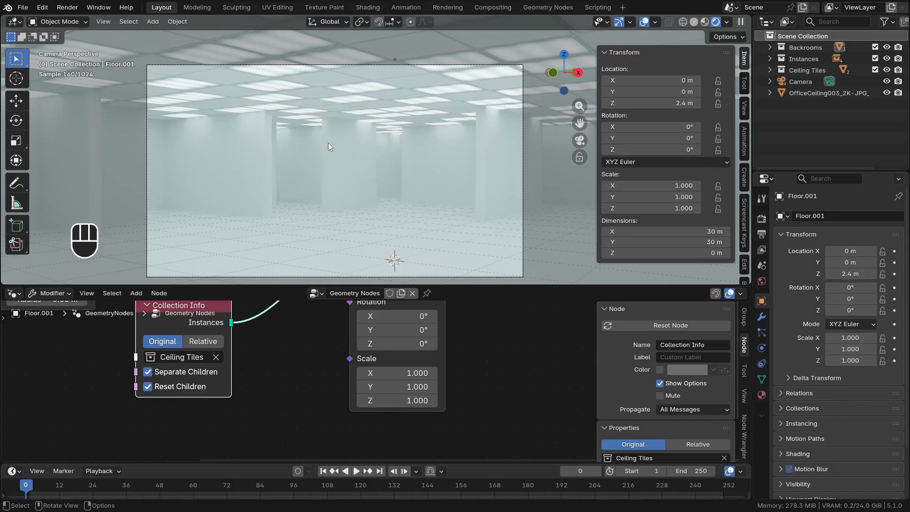
mouse_move(328, 143)
middle_down()
mouse_move(373, 183)
mouse_move(366, 166)
middle_up()
scroll(338, 161, down, 12)
key(z)
key(z)
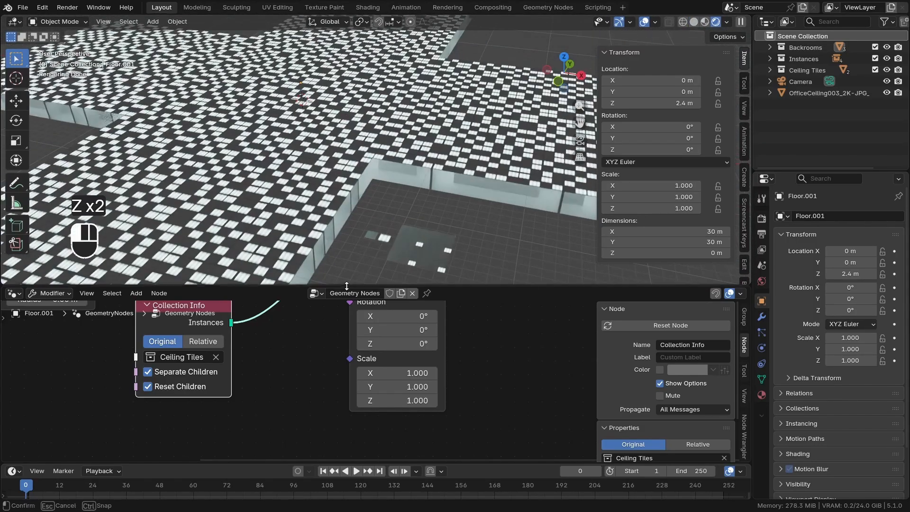
Enlarge the 3D viewport by shrinking the node editor and bring the source tiles into view
drag(346, 286, 330, 378)
scroll(385, 294, up, 5)
shift+middle_drag(379, 273, 300, 286)
Make three linked duplicates of the plain unlit ceiling tile and place them around the two original tiles
click(390, 300)
key(g)
click(359, 291)
scroll(332, 302, up, 3)
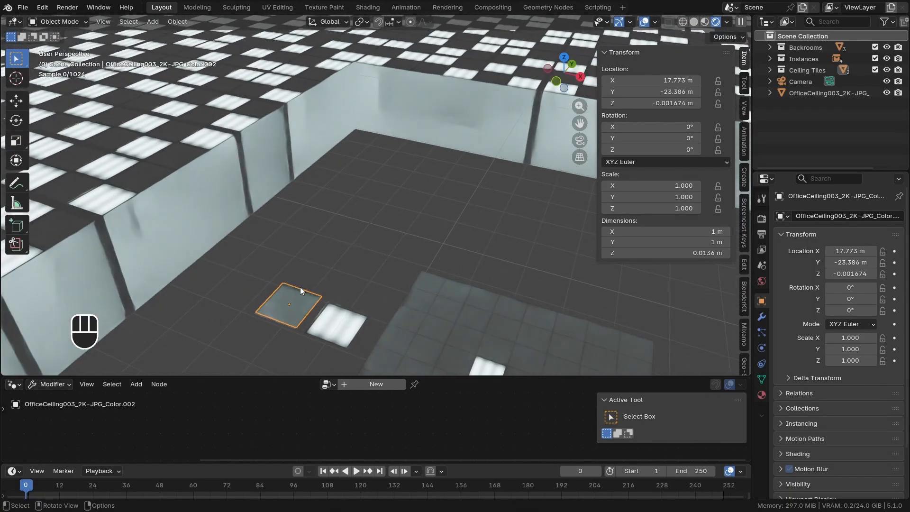
scroll(300, 286, down, 3)
key(alt+d)
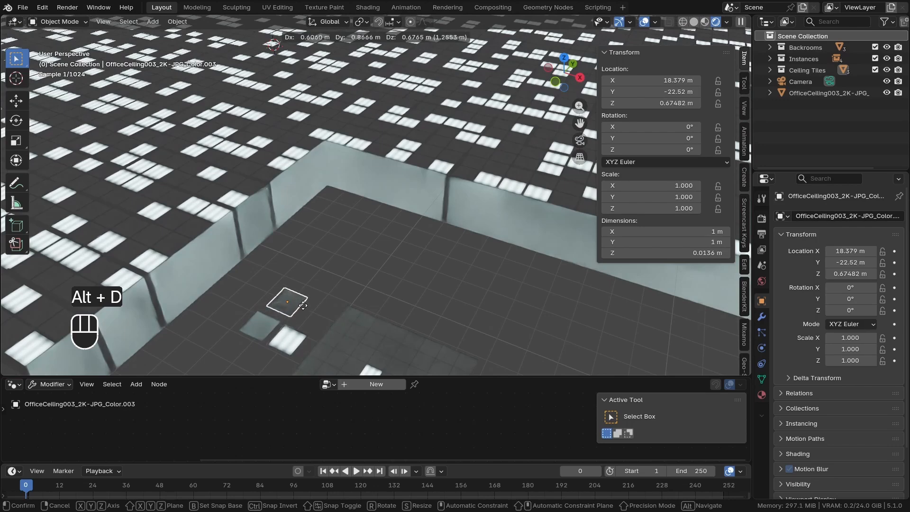
click(304, 306)
key(alt+d)
click(337, 321)
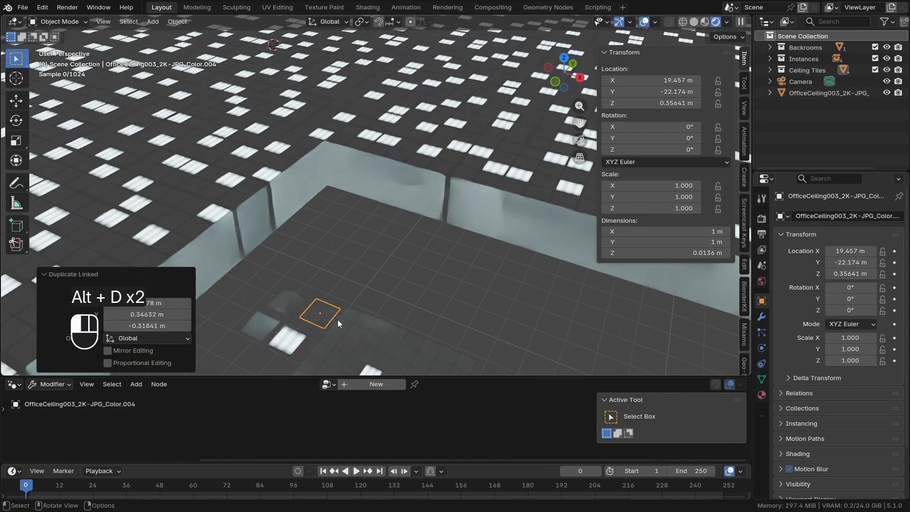
scroll(338, 320, down, 3)
shift+middle_drag(336, 305, 330, 348)
scroll(330, 349, up, 3)
key(alt+d)
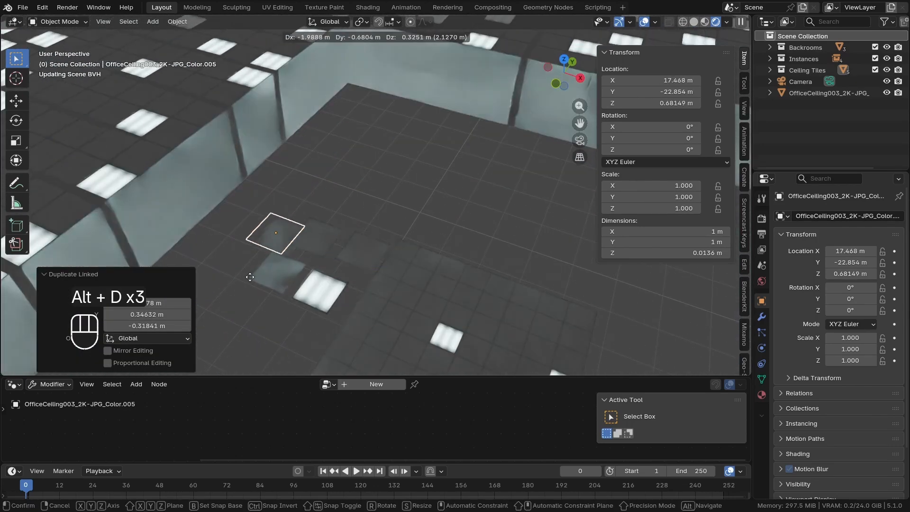
click(259, 229)
Check the density of the ceiling lights through the camera and return to the perspective view
scroll(284, 228, down, 4)
middle_drag(326, 227, 311, 198)
key(KP_0)
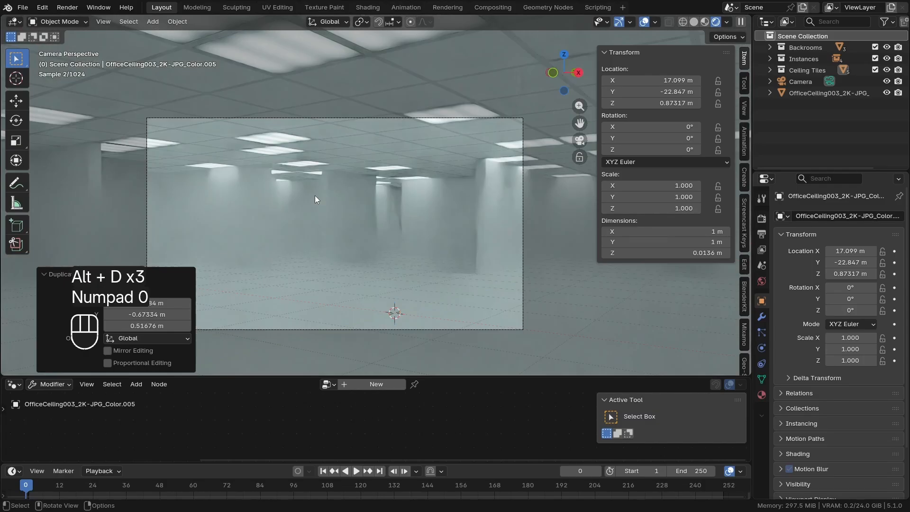
key(KP_0)
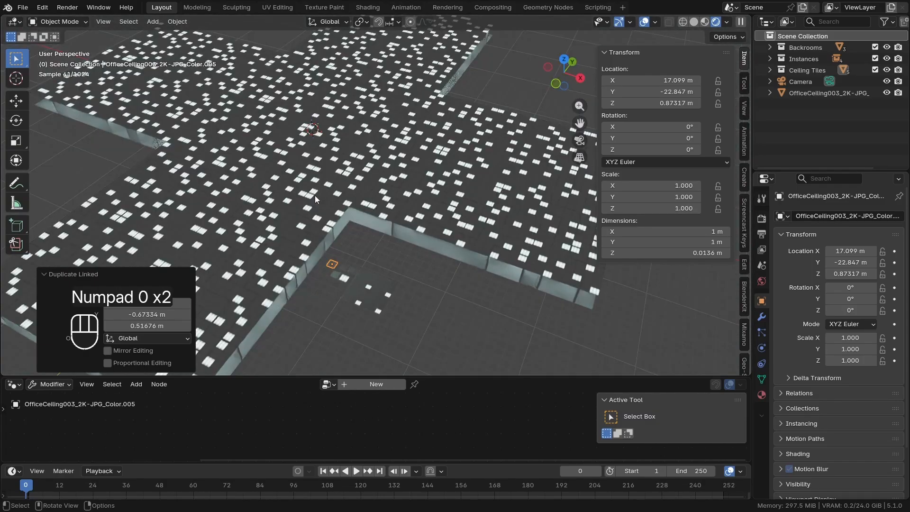
Return to solid shading and add a Bevel modifier to the light panel tile
scroll(332, 264, up, 9)
key(z)
click(429, 288)
shift+middle_drag(428, 289, 393, 277)
click(392, 277)
key(KP_Decimal)
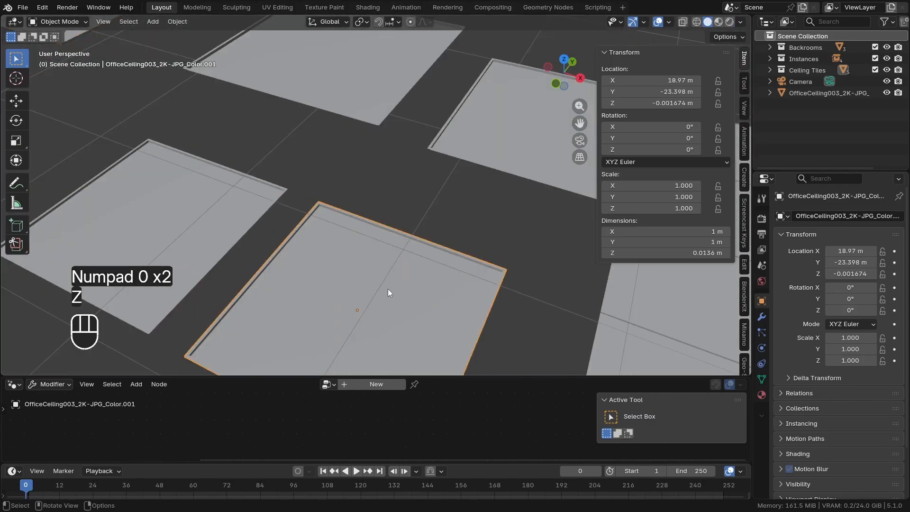
scroll(297, 239, up, 4)
middle_drag(296, 240, 322, 236)
middle_drag(325, 271, 303, 251)
shift+middle_drag(270, 242, 346, 252)
scroll(347, 252, up, 2)
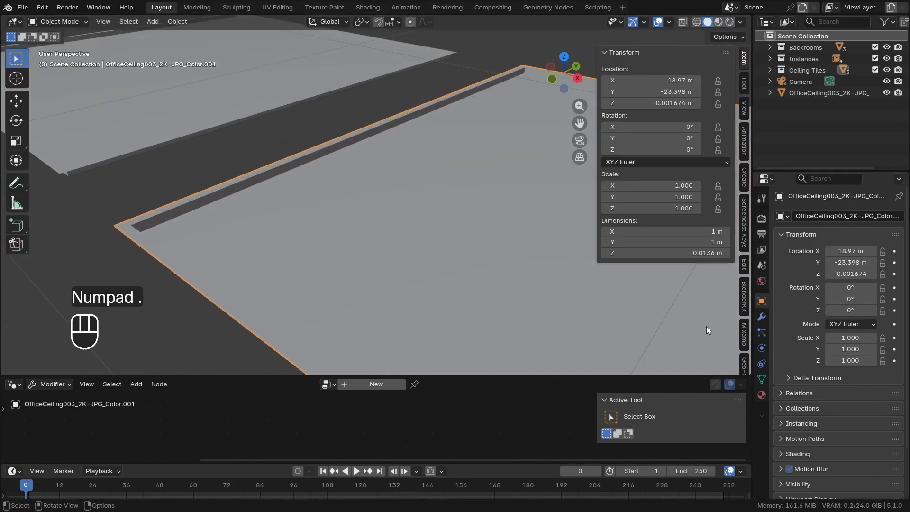
click(762, 317)
click(799, 214)
text(be)
key(Return)
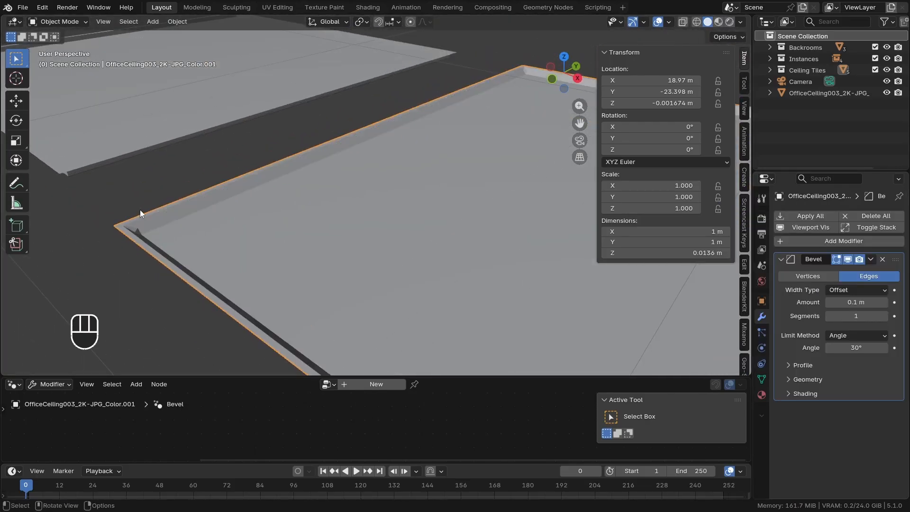
Set the Bevel modifier's amount to 0.002 m and its segments to 2
scroll(191, 240, up, 2)
drag(872, 304, 840, 305)
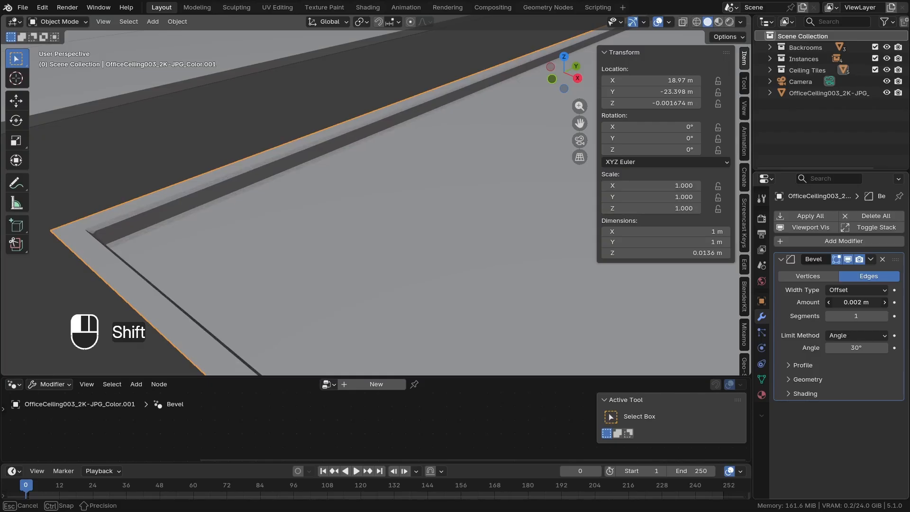
click(880, 316)
Apply Shade Smooth to the beveled light panel tile
right_click(321, 197)
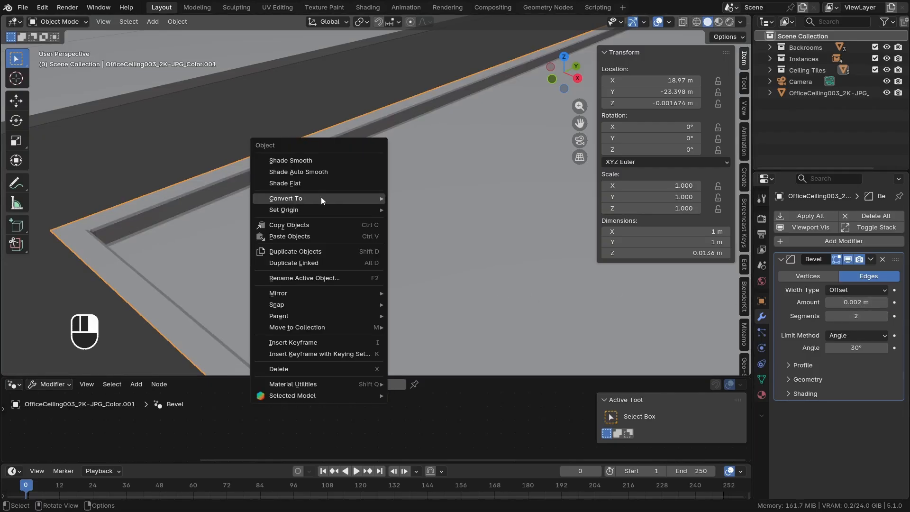
click(286, 157)
middle_drag(205, 220, 225, 223)
scroll(356, 201, down, 5)
middle_drag(357, 201, 318, 151)
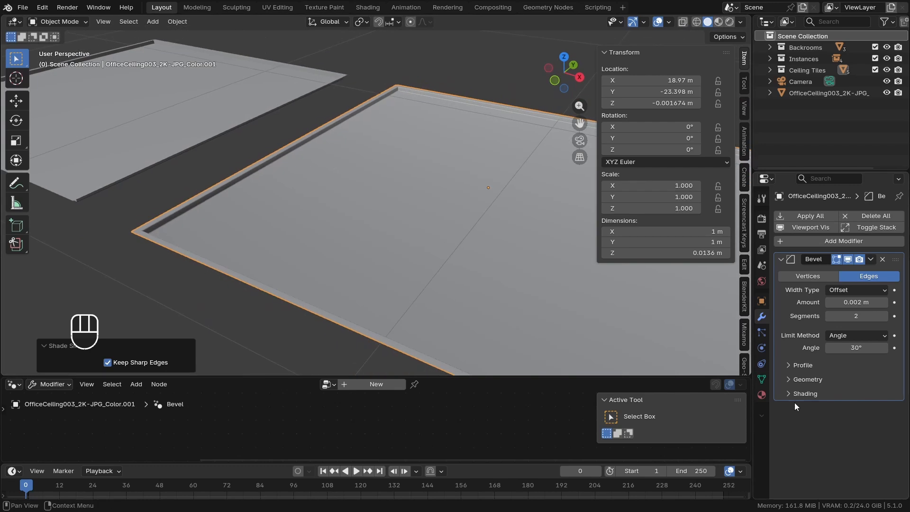
Try the Harden Normals option in the Bevel modifier's shading settings on the light panel tile
click(840, 408)
click(841, 408)
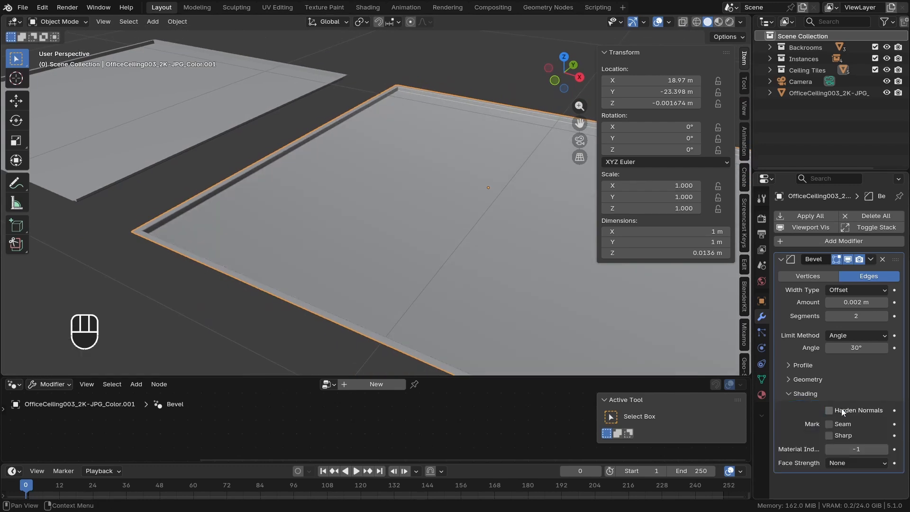
click(841, 408)
mouse_move(417, 265)
shift+middle_down()
mouse_move(315, 251)
mouse_move(407, 251)
shift+middle_up()
click(852, 411)
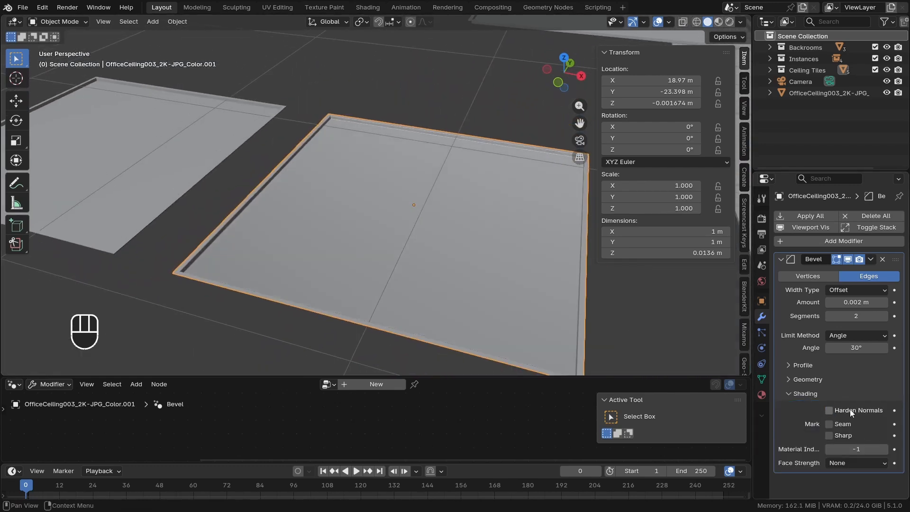
click(852, 410)
click(803, 396)
Copy the Bevel modifier from the light panel tile to the four plain ceiling tiles
scroll(372, 263, down, 4)
scroll(373, 262, down, 2)
middle_drag(374, 280, 366, 239)
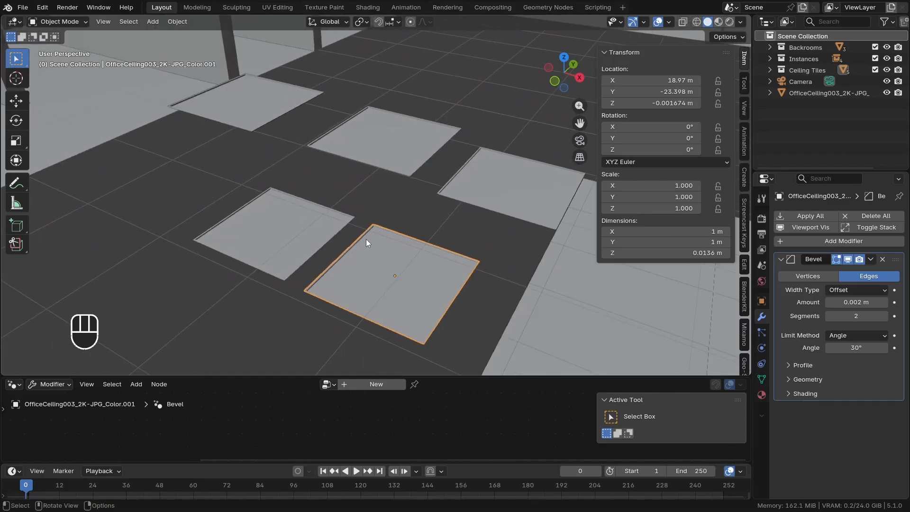
click(248, 210)
shift+click(228, 117)
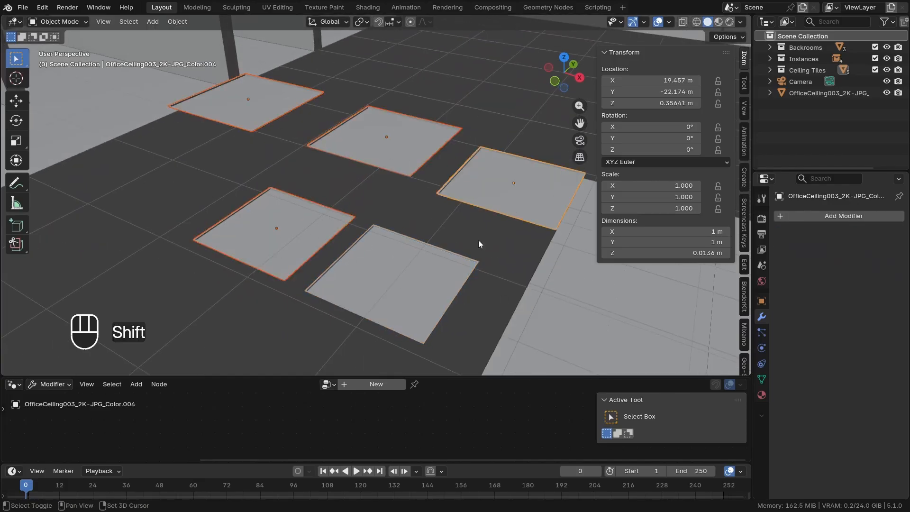
middle_drag(479, 240, 492, 248)
shift+click(419, 280)
shift+middle_drag(417, 280, 390, 252)
middle_drag(424, 295, 390, 288)
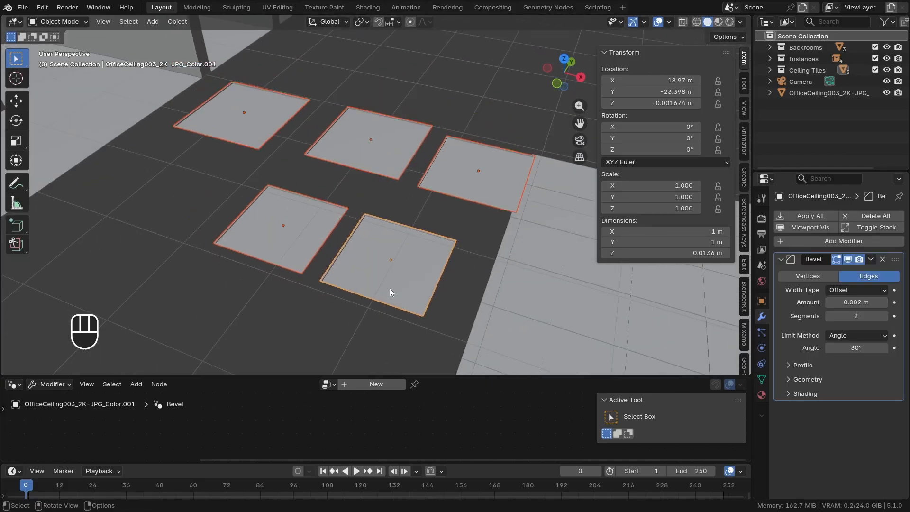
key(ctrl+l)
click(507, 208)
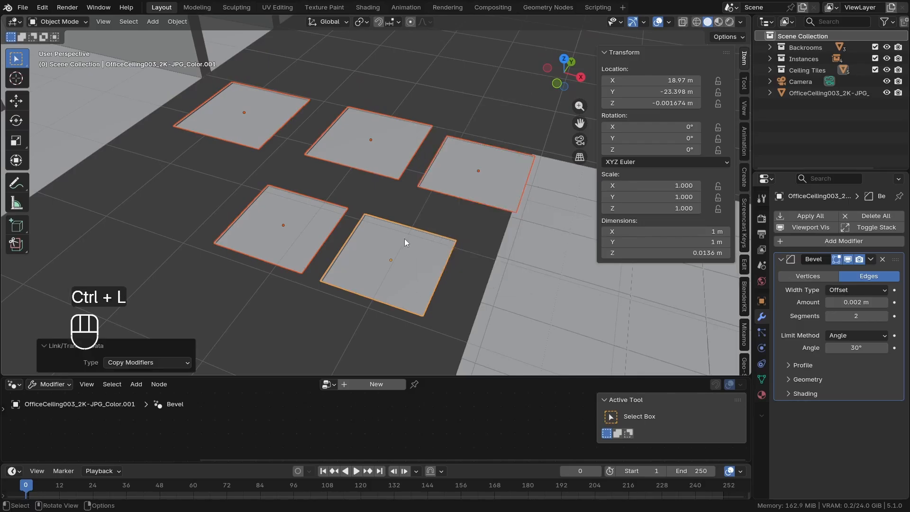
Show the maze through the camera in rendered shading and select the ceiling grid
mouse_move(405, 238)
middle_down()
mouse_move(404, 249)
mouse_move(401, 232)
middle_up()
click(397, 164)
scroll(382, 181, down, 4)
middle_drag(406, 192, 379, 256)
scroll(341, 213, down, 4)
shift+middle_drag(302, 186, 360, 237)
key(KP_0)
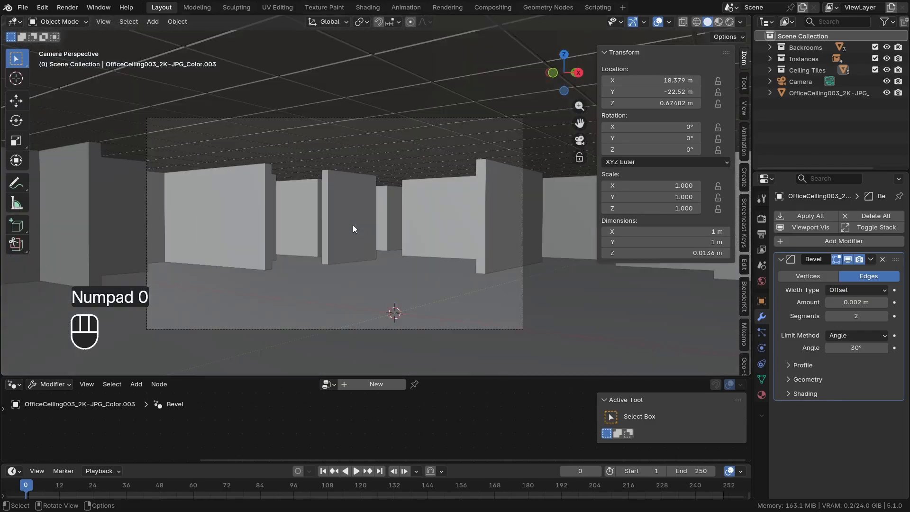
key(z)
click(368, 155)
click(340, 136)
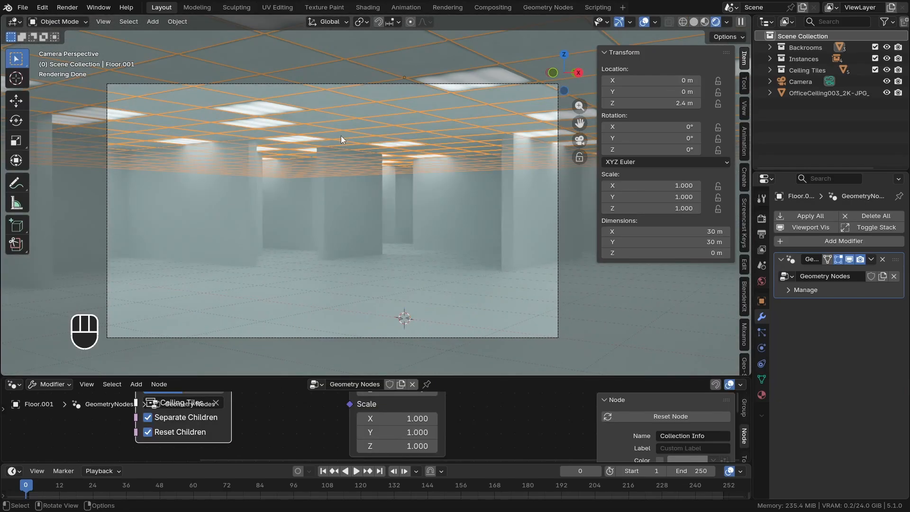
Enlarge the node editor to show the ceiling's geometry node tree, and view the ceiling from outside the camera
middle_drag(273, 123, 349, 211)
scroll(328, 183, down, 5)
drag(508, 378, 501, 215)
scroll(289, 268, down, 8)
middle_drag(289, 268, 377, 309)
scroll(312, 322, up, 3)
drag(311, 319, 214, 343)
scroll(401, 110, down, 5)
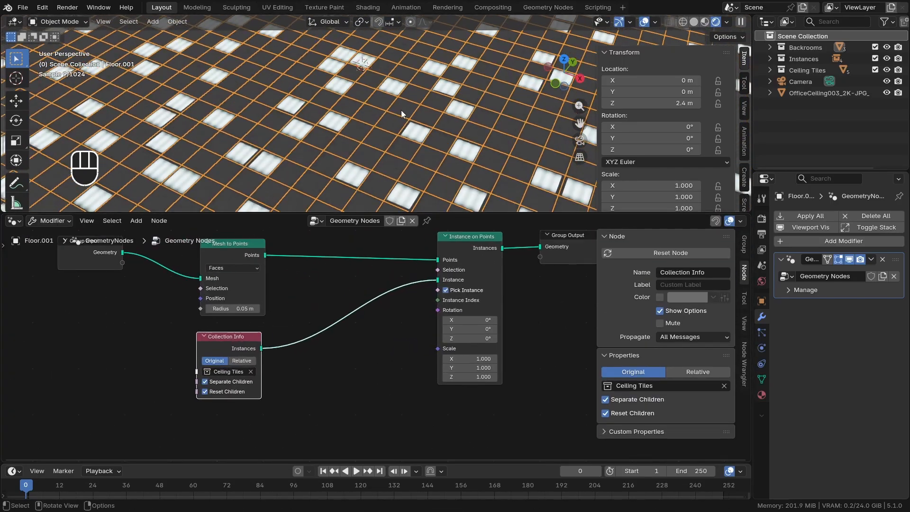
middle_drag(401, 110, 394, 147)
scroll(393, 147, up, 2)
scroll(325, 352, up, 2)
middle_drag(325, 352, 277, 340)
scroll(280, 340, up, 2)
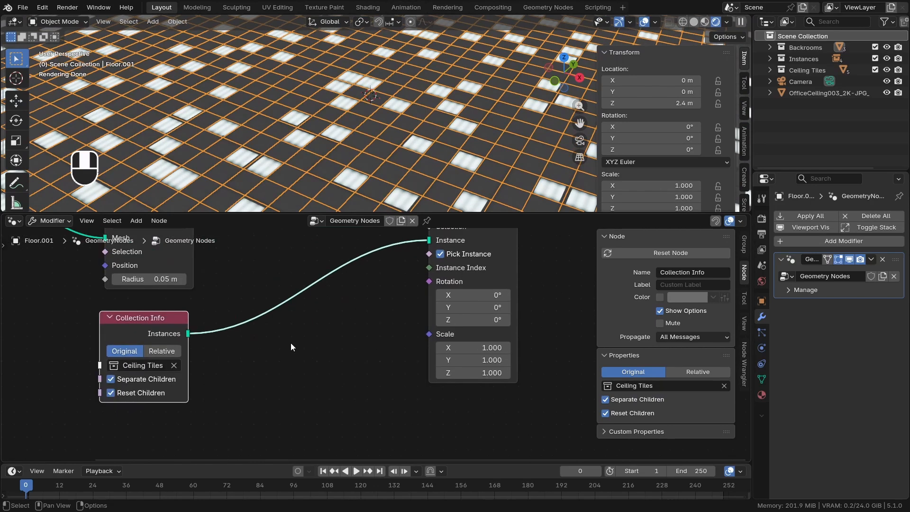
Add a Domain Size node set to Instances and feed its Geometry from the Collection Info node's Instances output
key(shift+a)
text(domain)
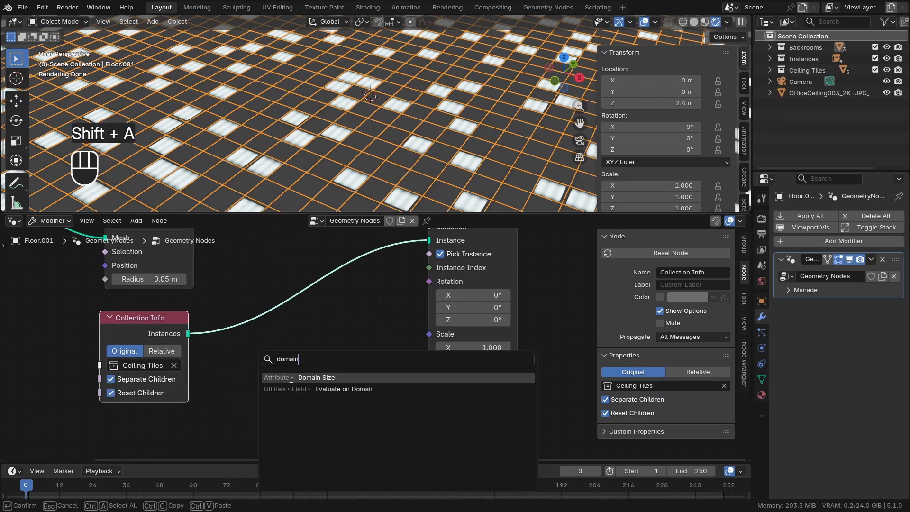
key(Return)
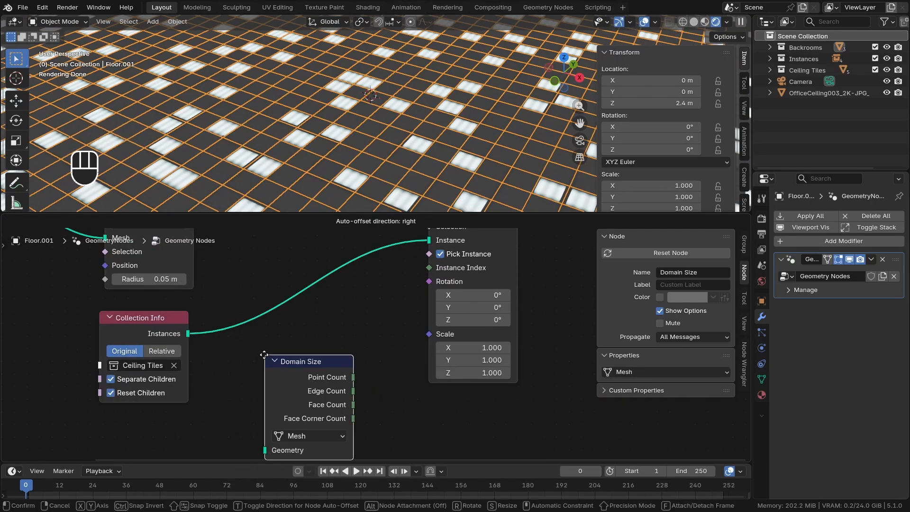
drag(167, 320, 273, 427)
drag(293, 341, 187, 344)
scroll(229, 414, up, 3)
click(228, 413)
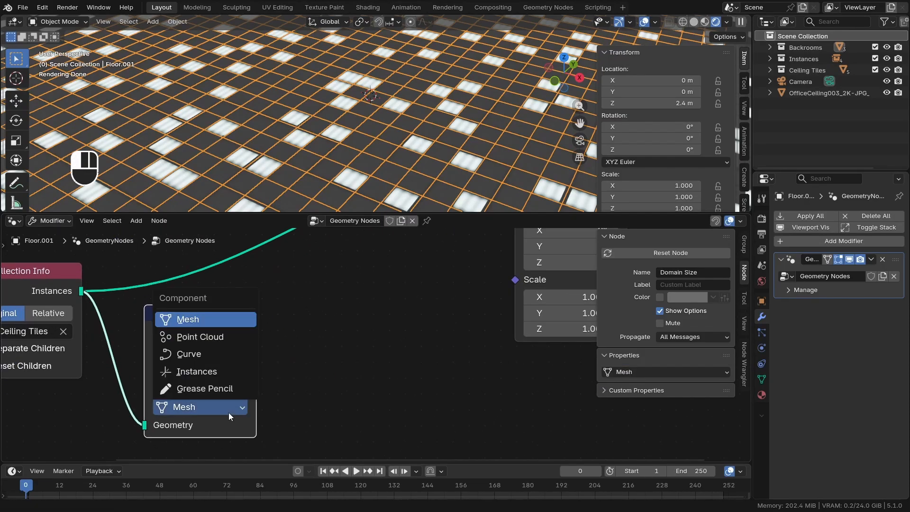
click(194, 374)
scroll(193, 375, down, 3)
drag(30, 311, 241, 368)
key(g)
click(166, 354)
scroll(221, 355, up, 3)
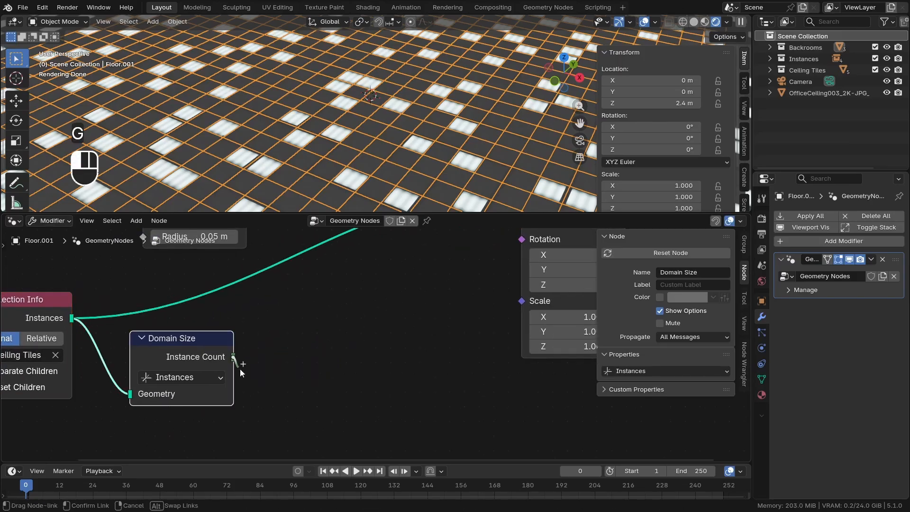
right_click(239, 371)
drag(189, 342, 182, 354)
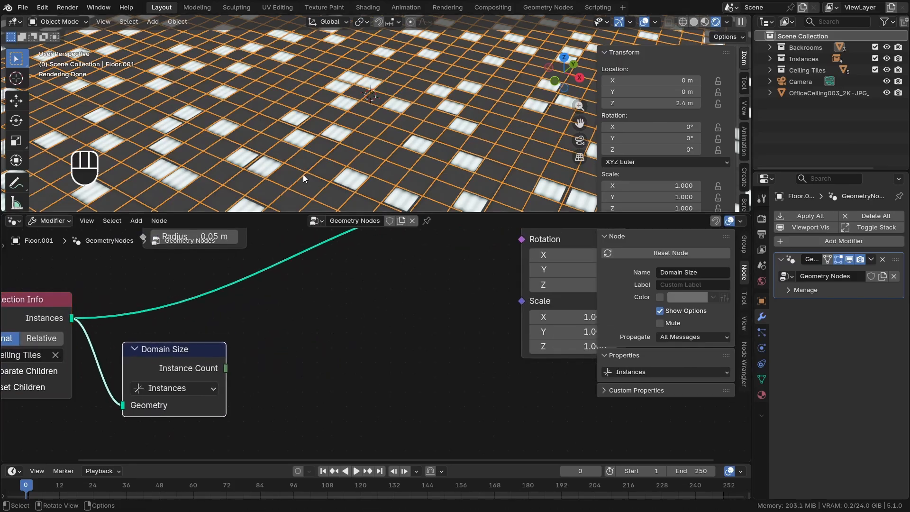
Add a Random Value node between the Domain Size and Instance on Points nodes
scroll(256, 352, down, 4)
scroll(194, 386, up, 3)
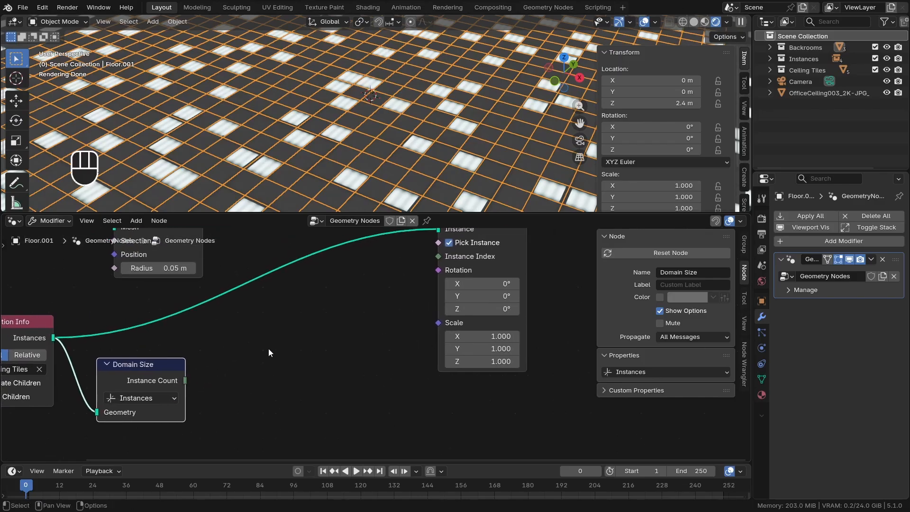
key(shift+a)
mouse_move(278, 343)
text(random)
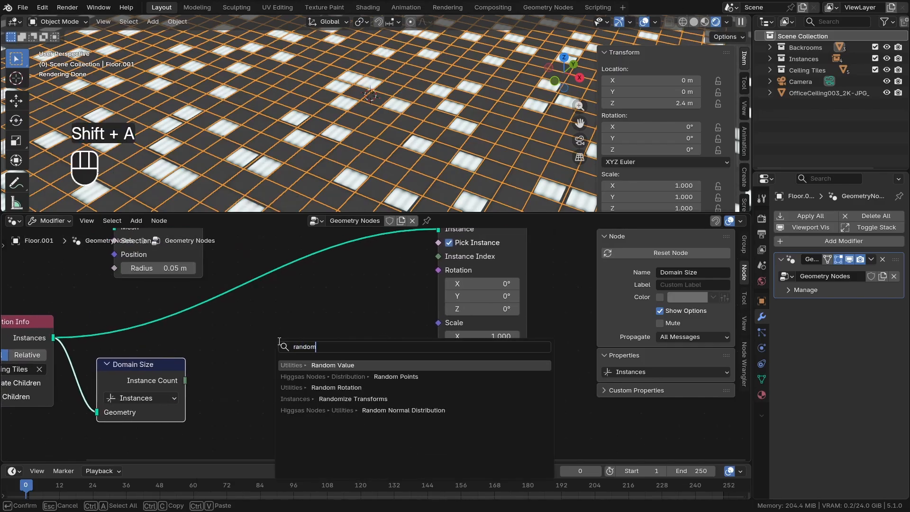
key(Return)
click(332, 356)
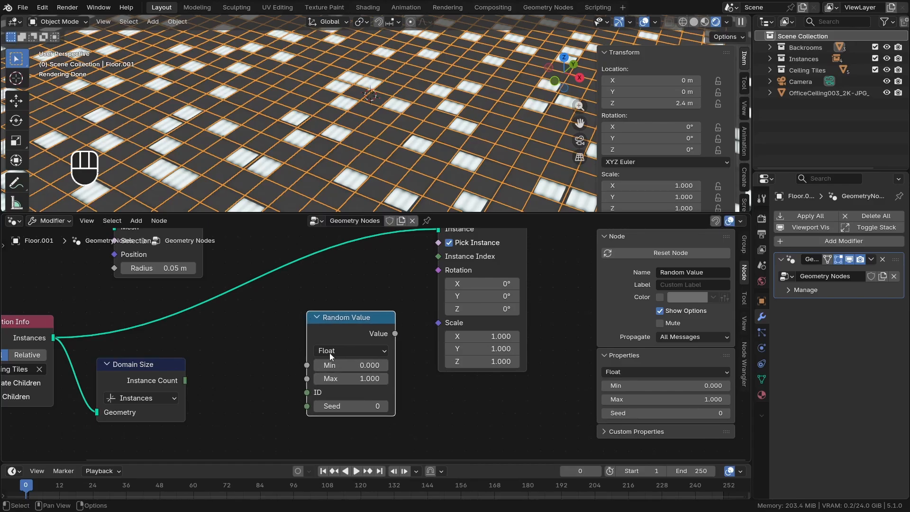
scroll(349, 344, up, 1)
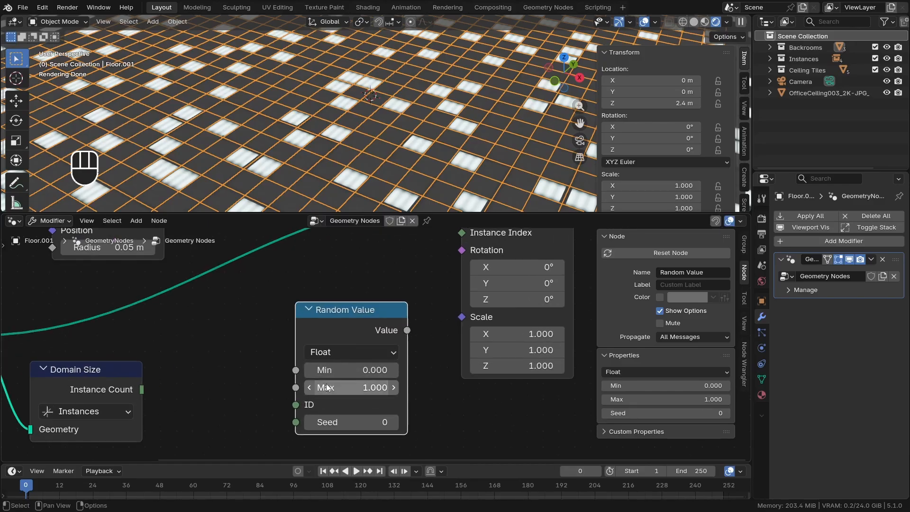
Set the Random Value node's data type to Integer and connect the Domain Size's Instance Count to its Max
scroll(347, 378, down, 3)
scroll(158, 398, up, 2)
drag(135, 383, 128, 383)
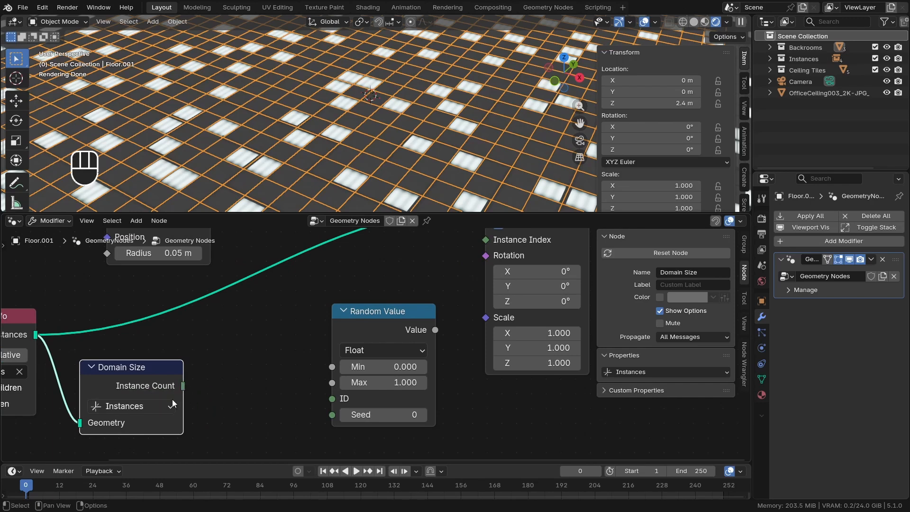
scroll(332, 360, up, 1)
click(353, 334)
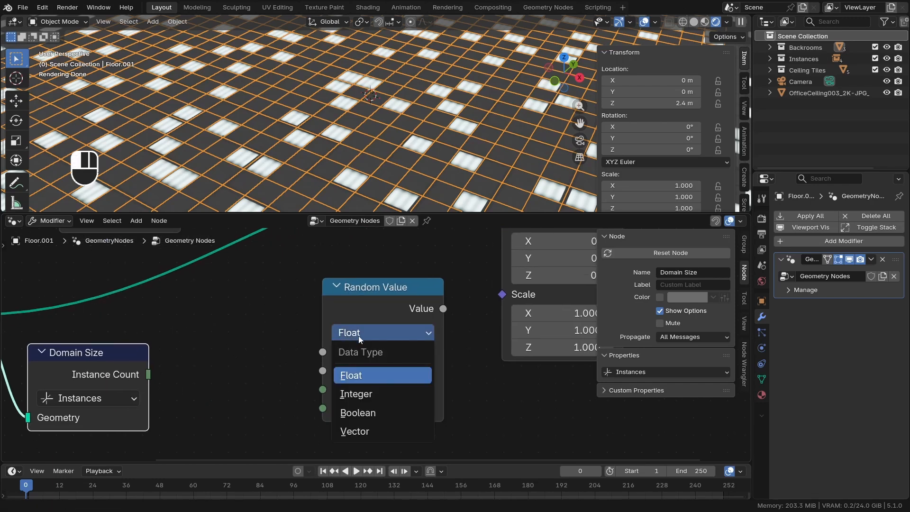
click(364, 395)
scroll(368, 363, down, 1)
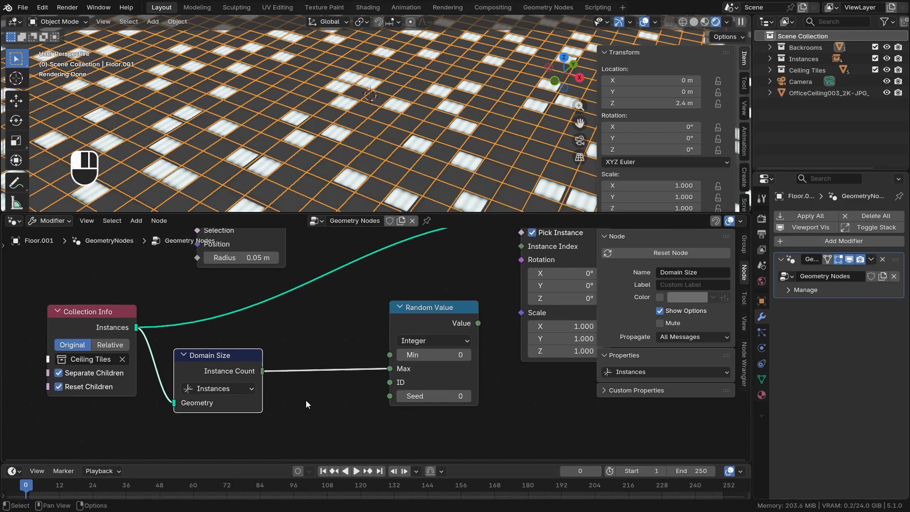
Insert a Math node set to Subtract with value 1 between the Instance Count output and the Random Value's Max
key(shift+a)
text(ma)
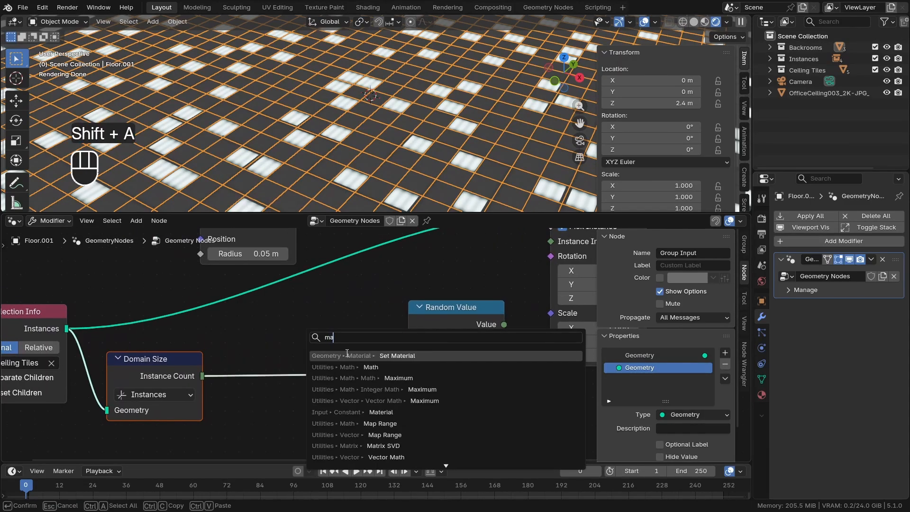
click(350, 367)
click(313, 391)
click(331, 424)
click(329, 386)
drag(322, 408, 294, 371)
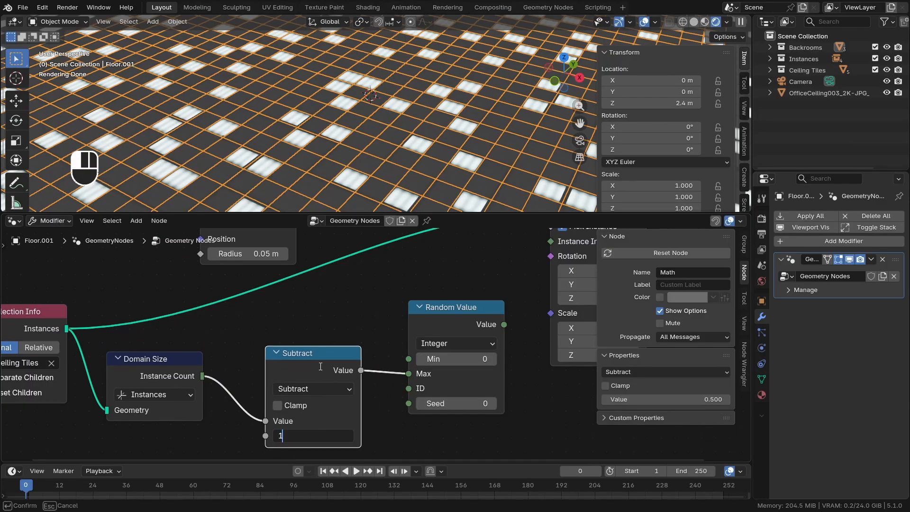
text(1)
key(Return)
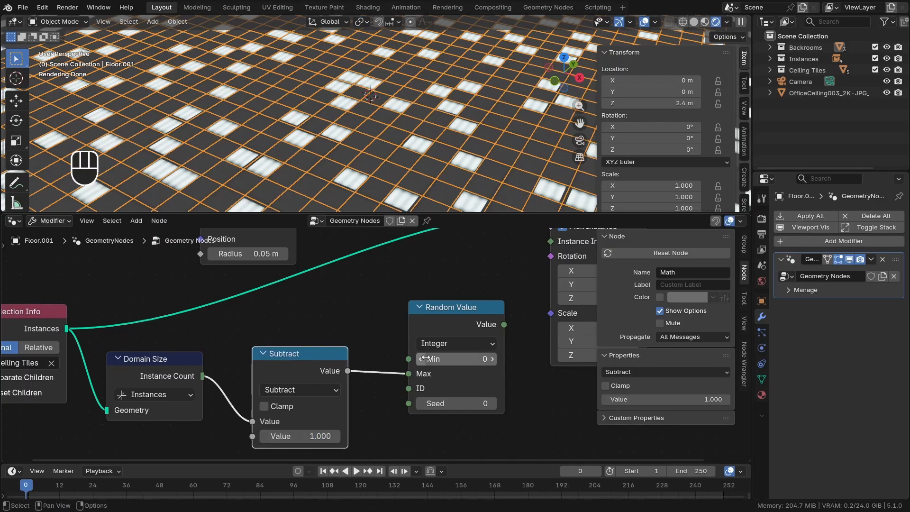
drag(328, 370, 329, 367)
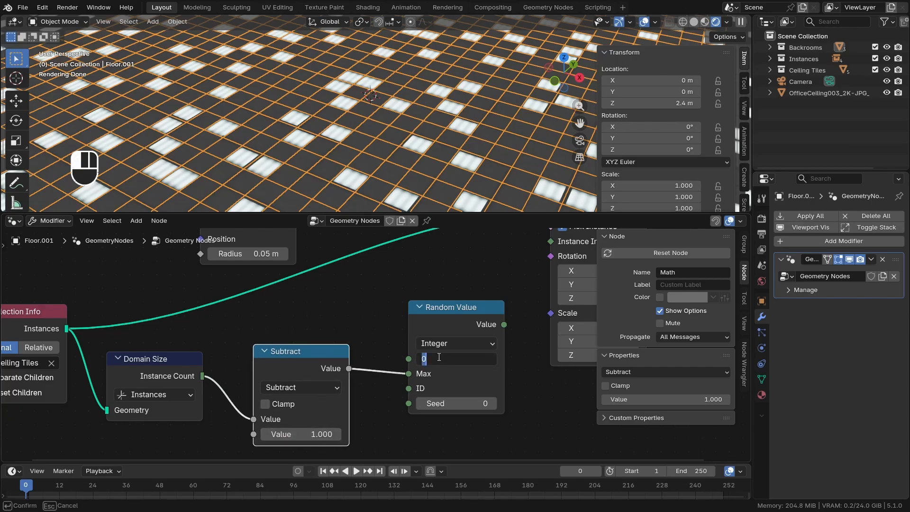
Connect the Random Value output to the Instance Index of the Instance on Points node
scroll(433, 346, down, 3)
drag(430, 317, 424, 317)
middle_drag(431, 327, 368, 370)
scroll(368, 370, down, 1)
drag(417, 363, 425, 345)
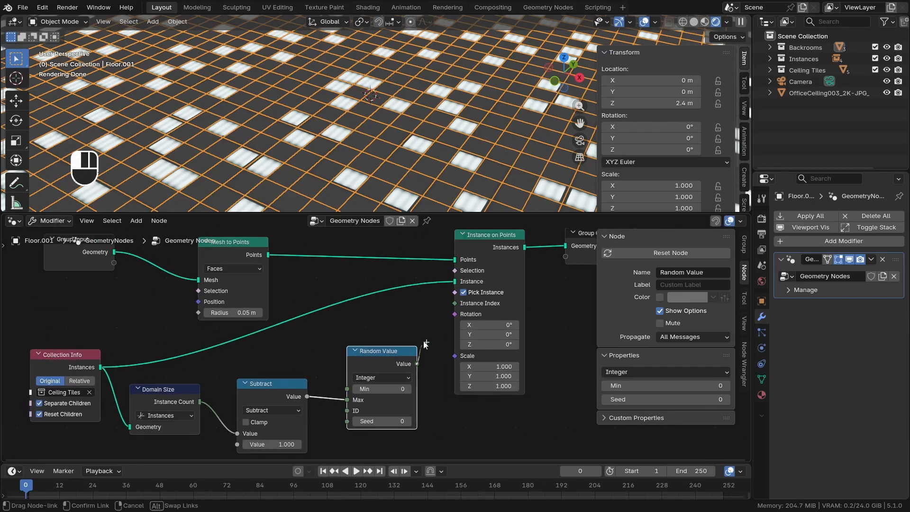
drag(447, 307, 450, 305)
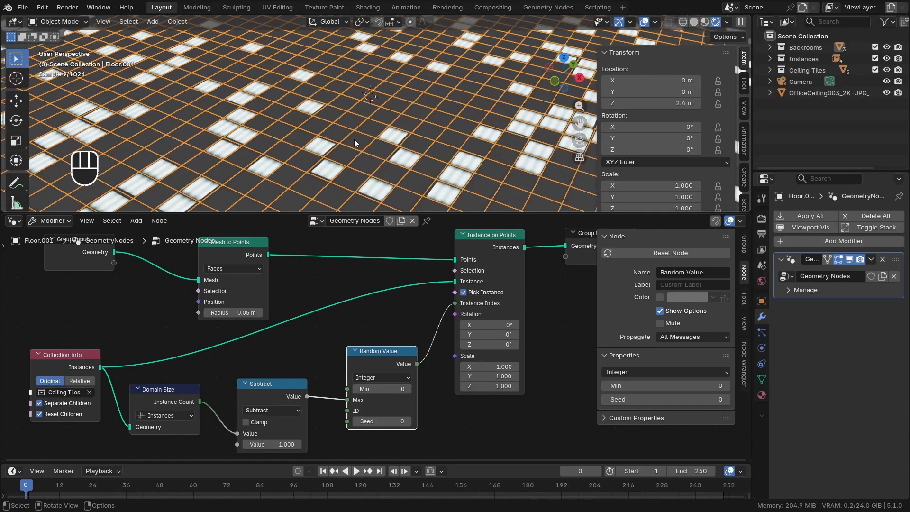
Try different seeds on the Random Value node and check the deselected ceiling through the camera
scroll(377, 406, up, 2)
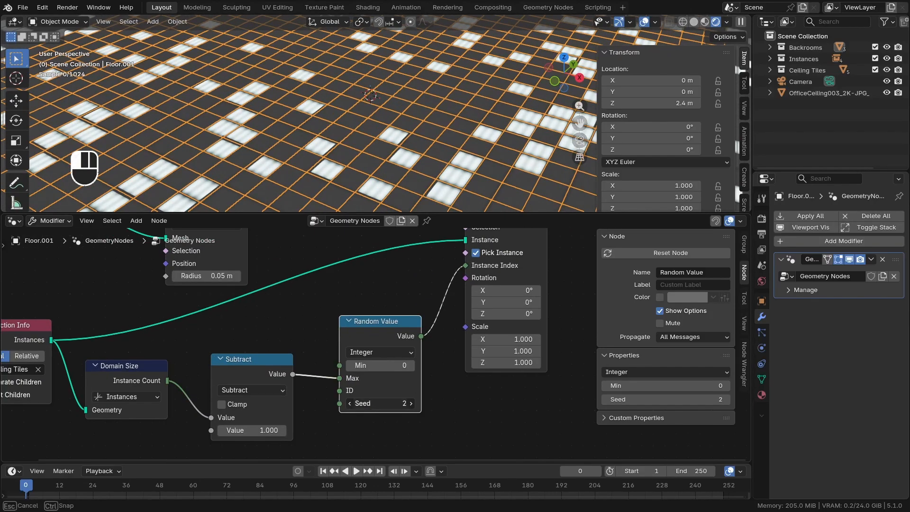
mouse_move(379, 403)
mouse_down()
mouse_move(421, 403)
mouse_move(375, 403)
mouse_up()
key(KP_0)
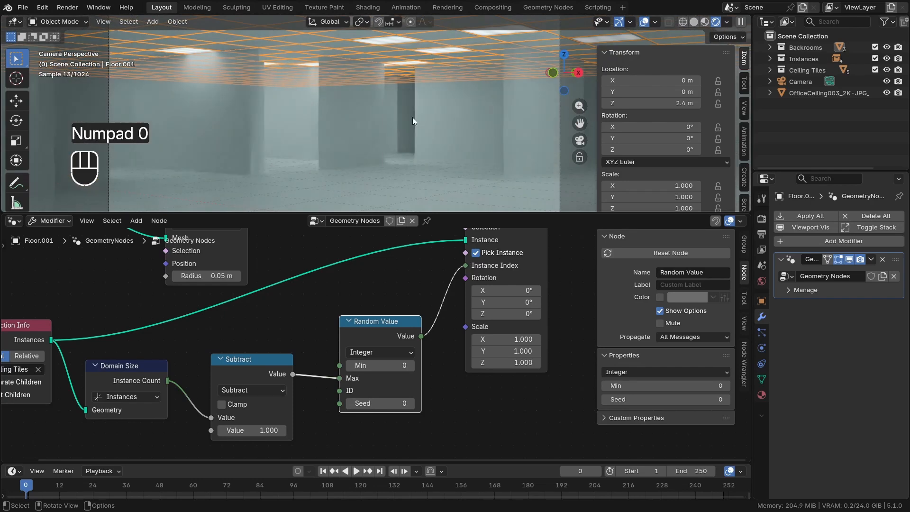
key(alt+a)
scroll(407, 142, down, 3)
scroll(327, 362, down, 2)
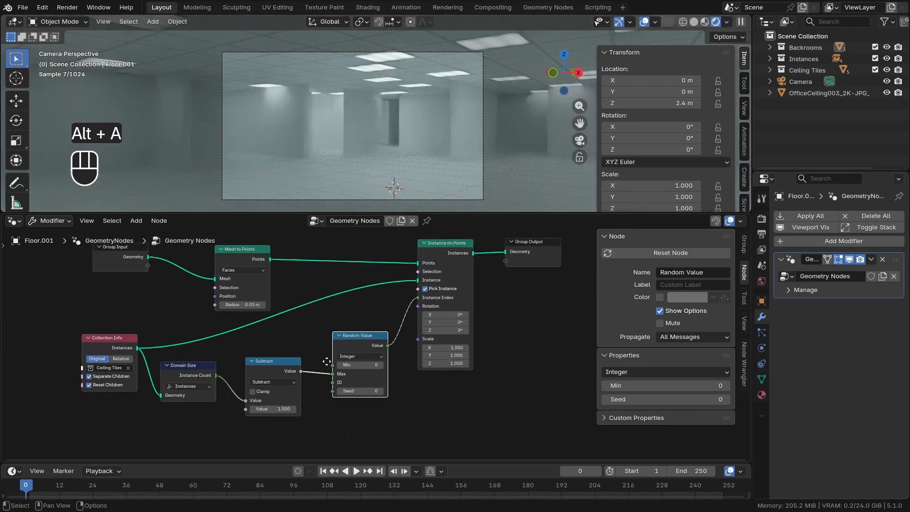
Expose the Random Value's Seed as a Group Input socket and set the modifier's Seed to 18
scroll(367, 400, up, 3)
middle_drag(326, 362, 385, 404)
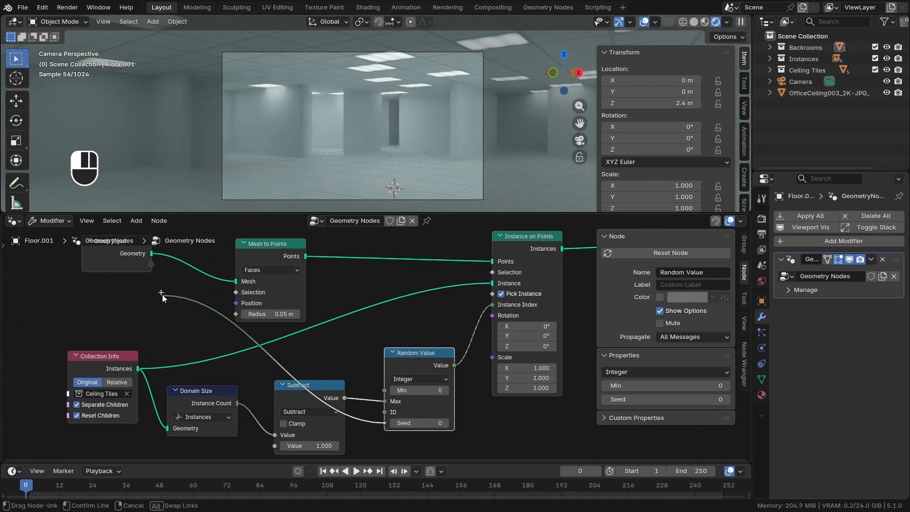
drag(144, 272, 143, 272)
middle_drag(144, 271, 143, 298)
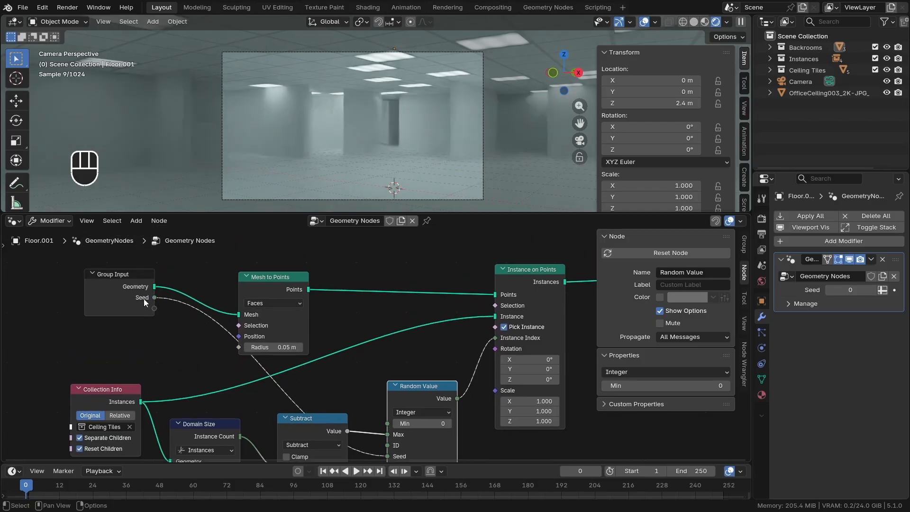
click(143, 299)
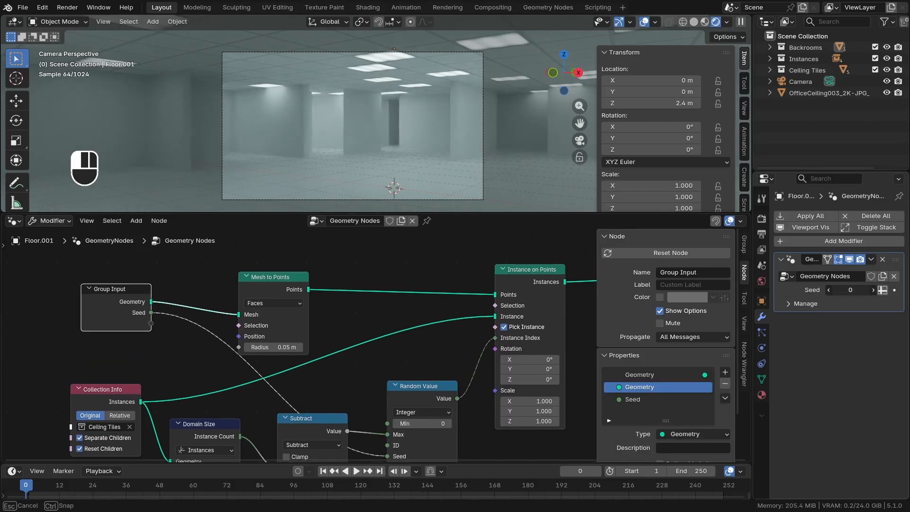
drag(850, 290, 893, 290)
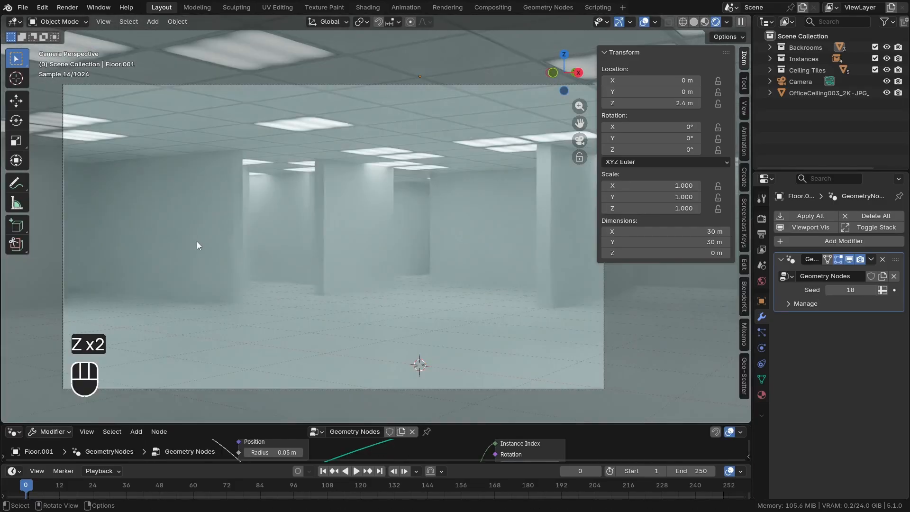
Switch to solid shading and enlarge the 3D viewport to view the whole repeated maze from above
key(z)
scroll(361, 220, down, 4)
middle_drag(352, 222, 358, 216)
scroll(362, 221, down, 7)
scroll(332, 303, down, 4)
middle_drag(467, 301, 474, 311)
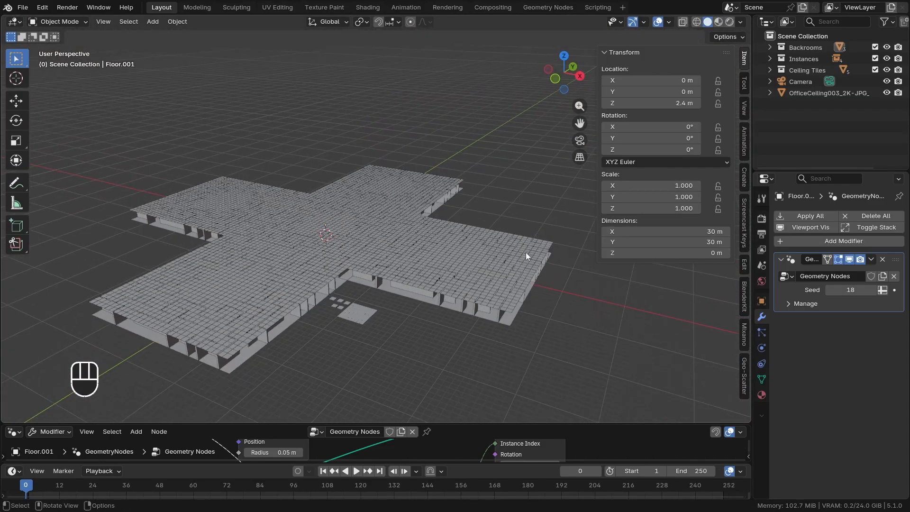
middle_drag(399, 259, 438, 256)
middle_drag(460, 228, 462, 236)
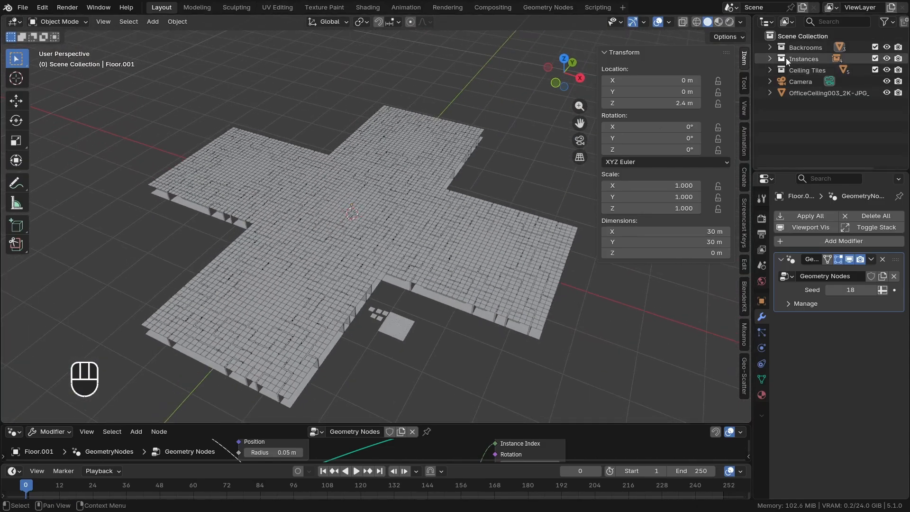
Add a 2 m cube mesh at the world origin directly in the Scene Collection
middle_drag(351, 214, 363, 214)
key(shift+a)
mouse_move(363, 214)
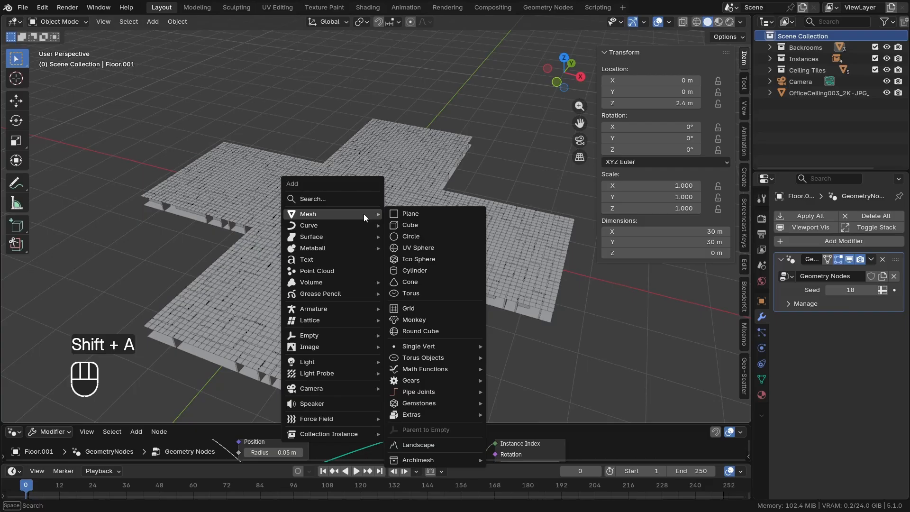
click(428, 223)
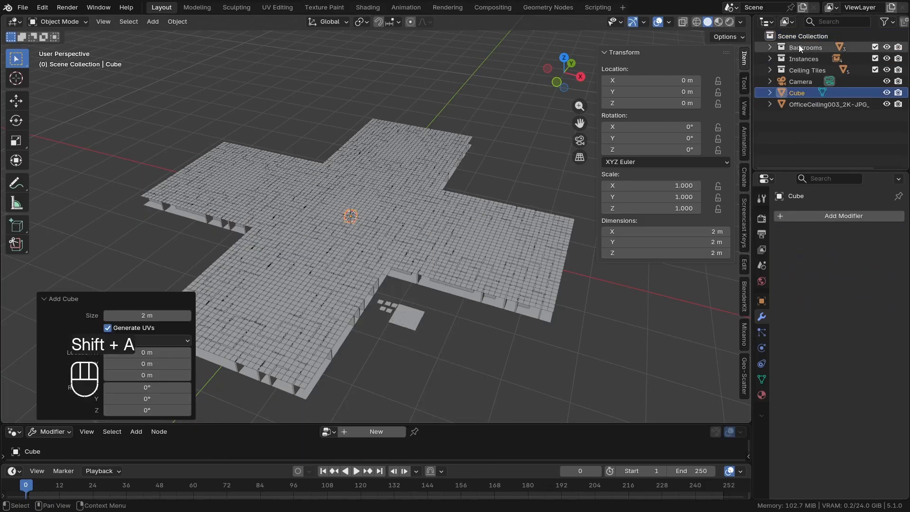
In Edit Mode, move the cube's mesh up 1 m along Z so its origin sits at the base
middle_drag(391, 258, 369, 242)
key(Tab)
key(g)
key(z)
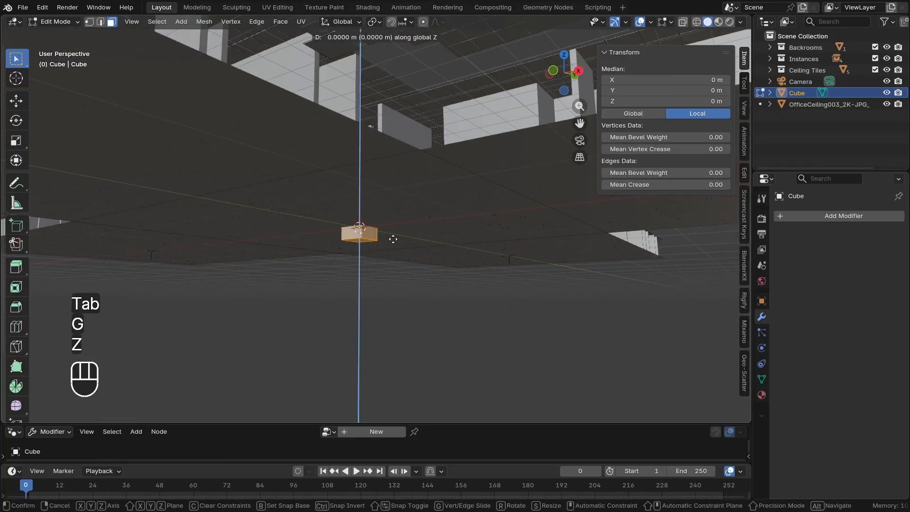
key(KP_1)
click(393, 239)
middle_drag(392, 238, 385, 237)
key(Tab)
Set the cube's Z dimension to 2.4 m
scroll(381, 223, up, 5)
click(626, 253)
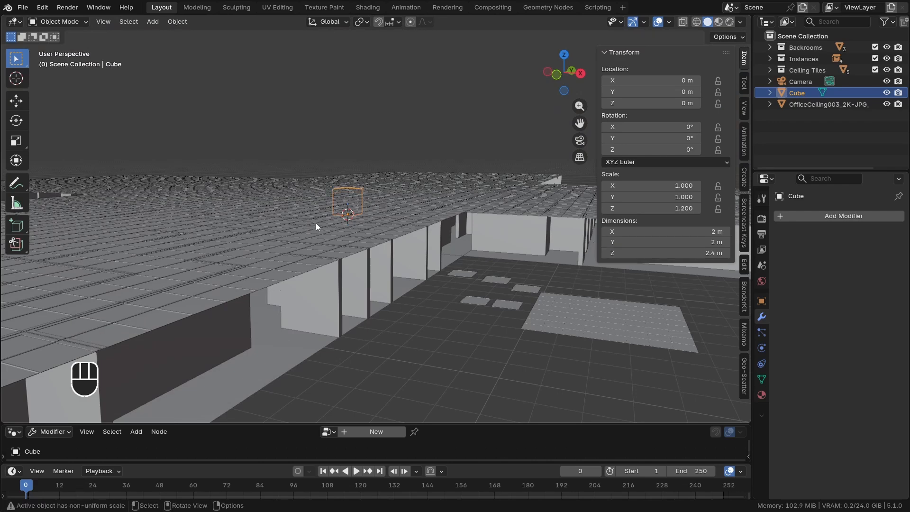
middle_drag(316, 223, 390, 235)
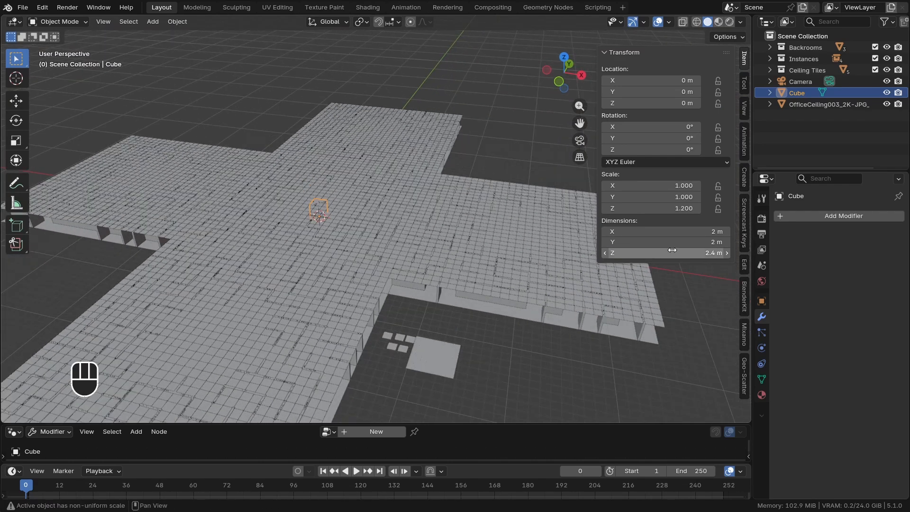
Set the cube's X and Y dimensions to 30 m so it covers the central maze section
drag(672, 249, 672, 232)
key(Return)
scroll(422, 333, down, 4)
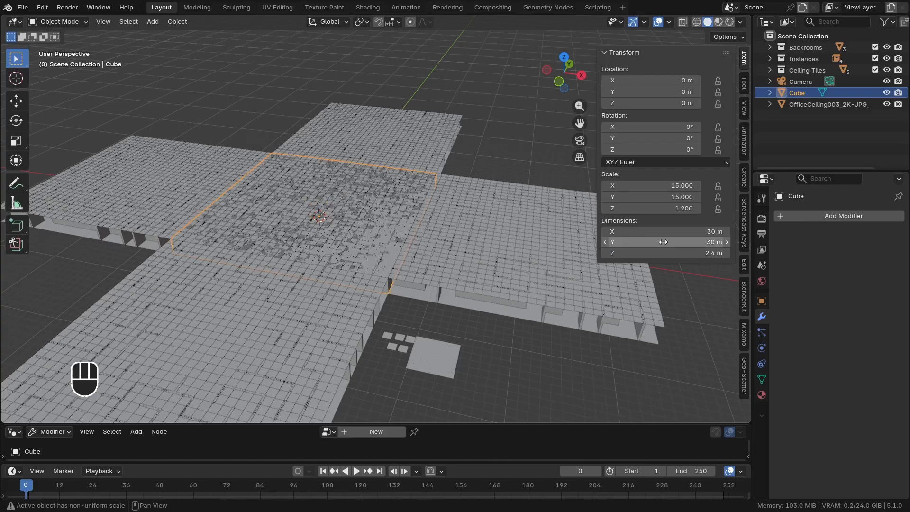
key(s)
key(x)
right_click(238, 238)
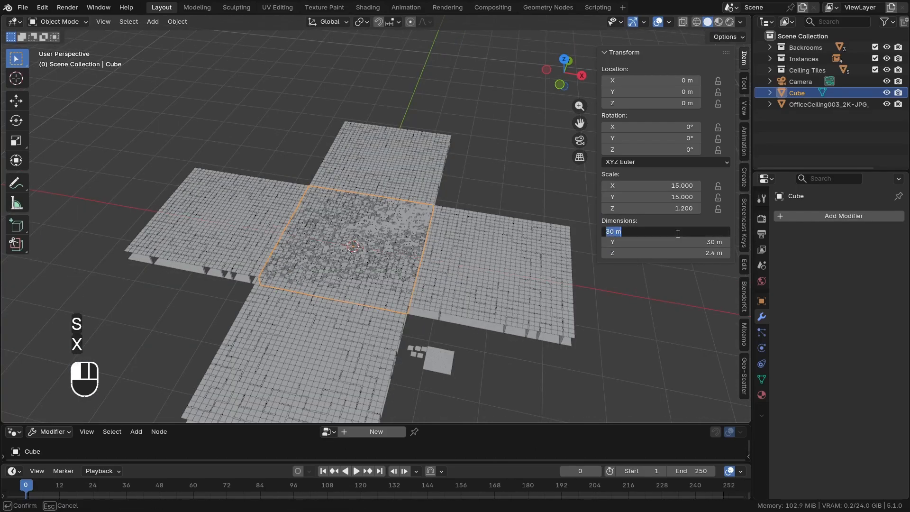
Set the cube's X dimension to 90 m and apply its scale
key(Return)
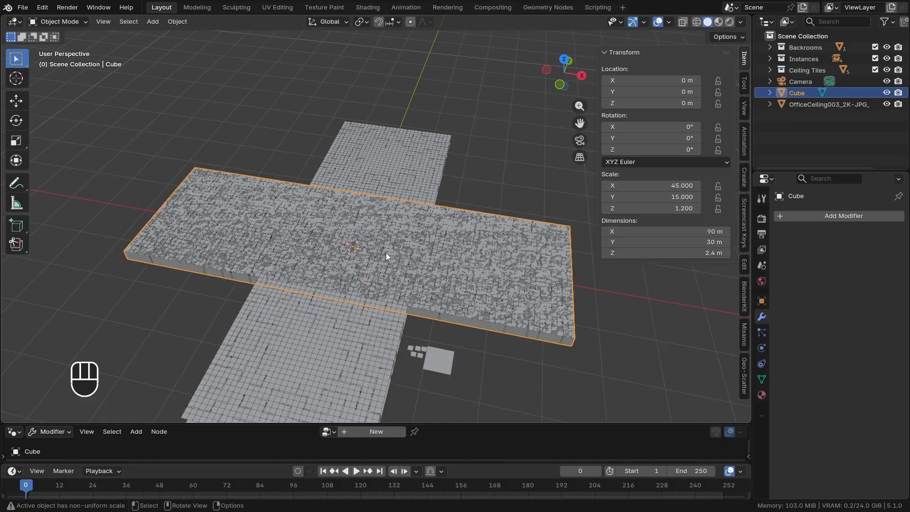
key(ctrl+a)
click(510, 268)
In Edit Mode, add two evenly spaced loop cuts that divide the 90 m box into thirds along X
key(Tab)
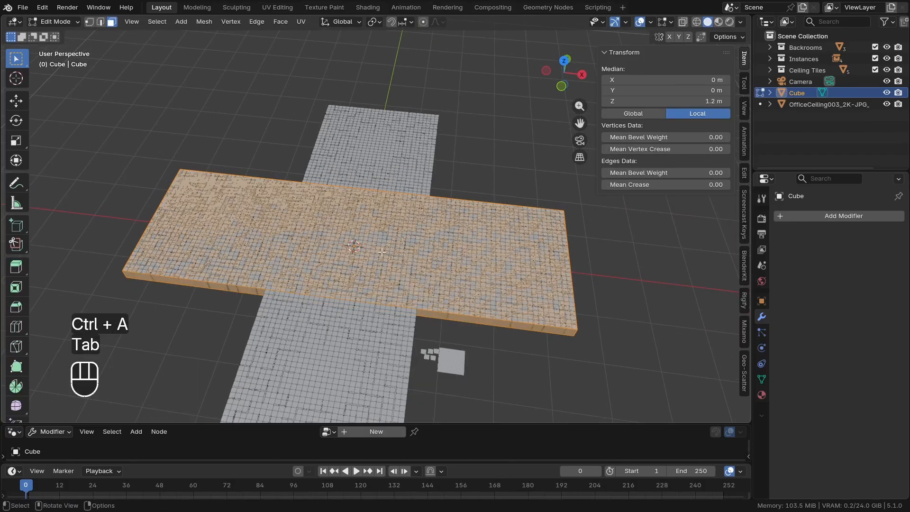
key(ctrl+r)
click(378, 198)
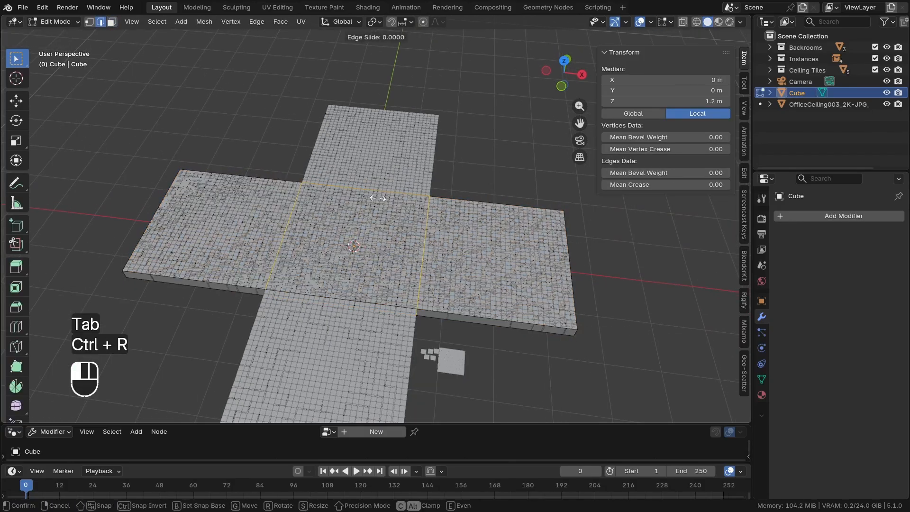
right_click(394, 255)
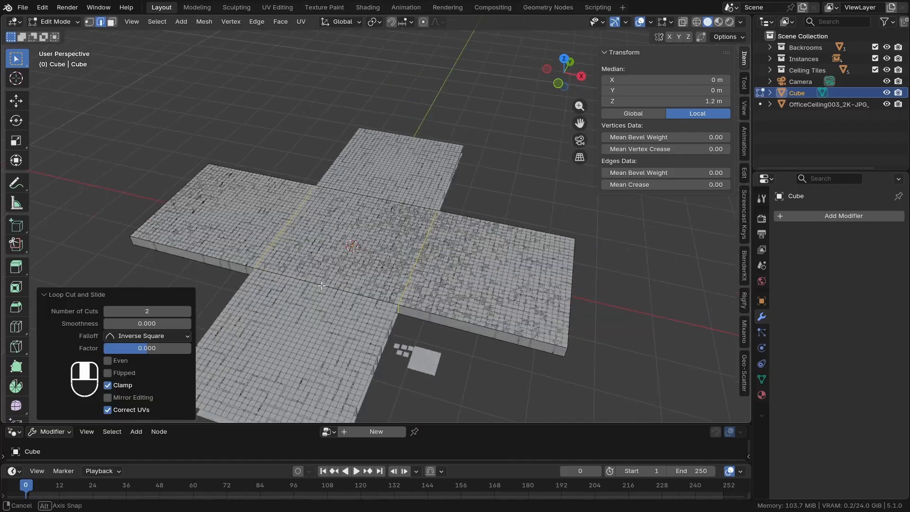
Extrude the middle side face on the positive Y side outward by 30 m
key(3)
middle_drag(393, 255, 371, 240)
click(451, 275)
scroll(370, 239, down, 2)
middle_drag(371, 239, 382, 241)
scroll(382, 240, up, 1)
key(e)
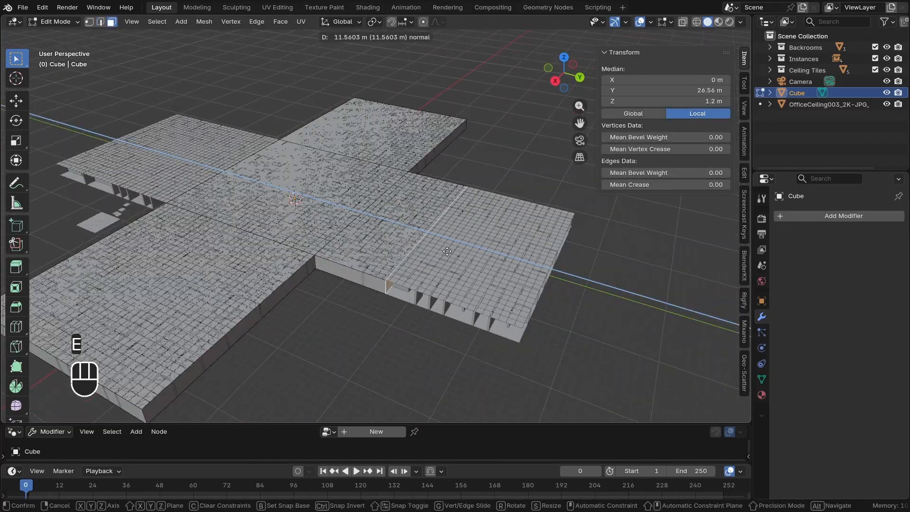
key(KP_3)
key(KP_0)
click(447, 251)
Extrude the middle side face on the negative Y side outward by 30 m to complete the cross shape
middle_drag(447, 251, 304, 273)
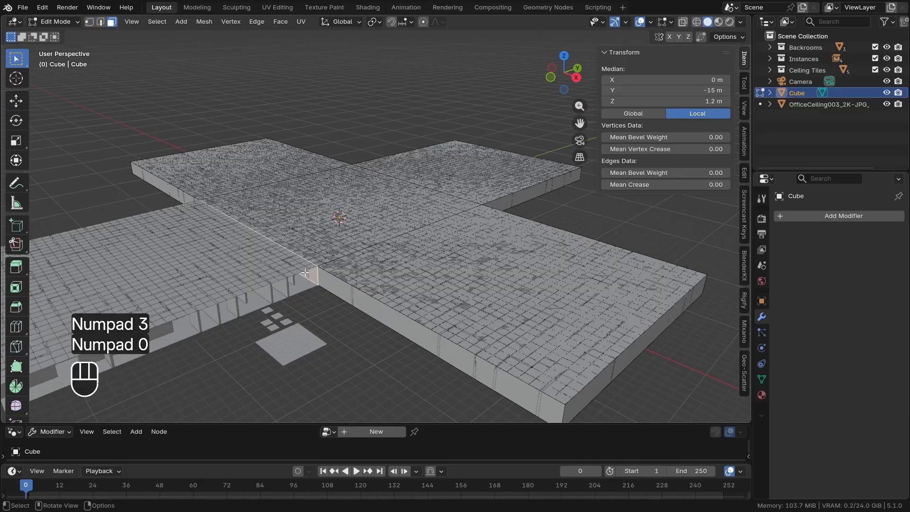
scroll(304, 272, down, 5)
key(e)
key(KP_3)
key(KP_0)
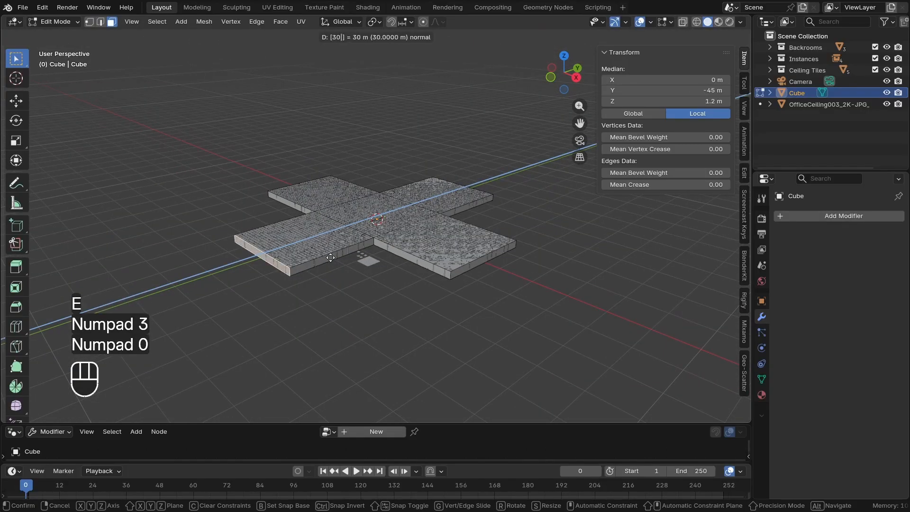
click(331, 258)
Delete all the top and bottom faces of the cross-shaped mesh, keeping only its side walls, and return to Object Mode
middle_drag(336, 252, 334, 256)
scroll(334, 252, up, 1)
click(323, 245)
shift+click(348, 206)
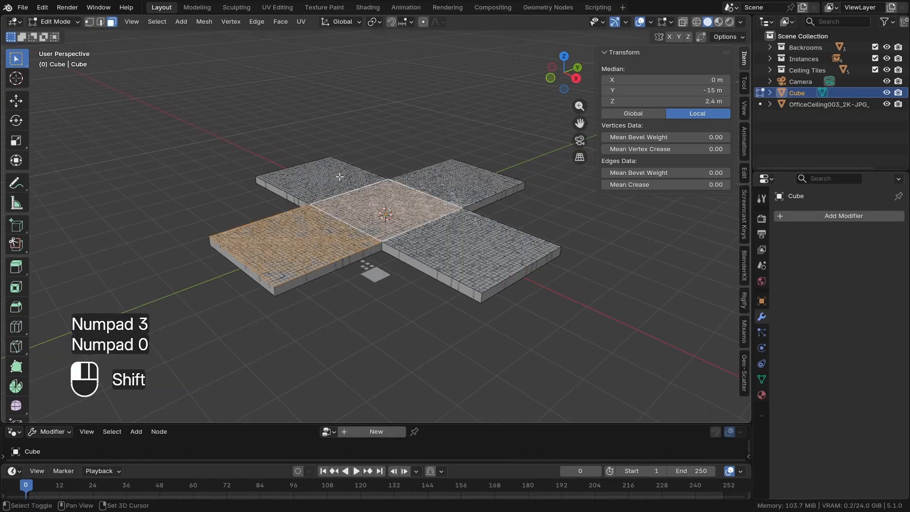
shift+click(340, 177)
shift+click(471, 178)
shift+click(456, 237)
mouse_move(451, 240)
middle_down()
mouse_move(442, 149)
mouse_move(429, 196)
mouse_move(458, 233)
middle_up()
shift+click(323, 151)
shift+click(353, 178)
shift+click(332, 223)
shift+click(443, 207)
shift+click(445, 128)
scroll(436, 173, up, 3)
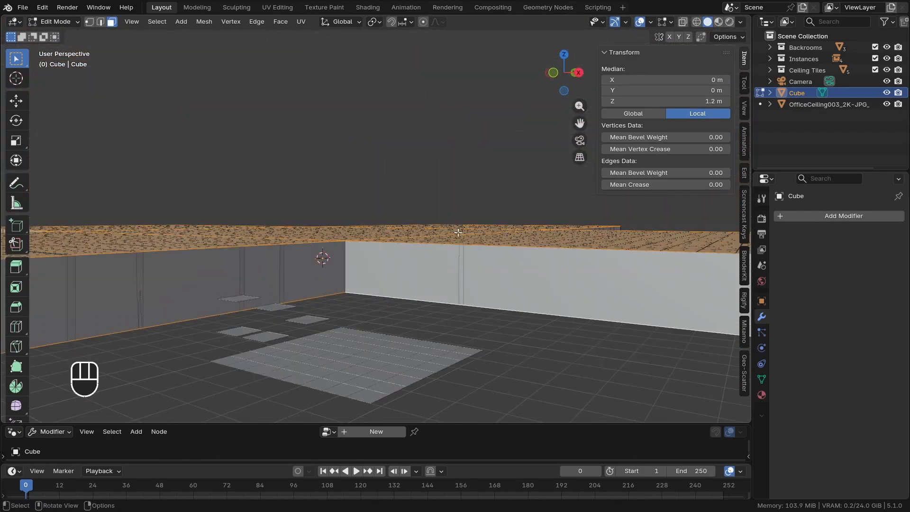
key(x)
click(444, 260)
key(Tab)
Rename the cross-shaped wall object as Boundary
scroll(395, 261, down, 5)
middle_drag(394, 260, 405, 240)
key(F2)
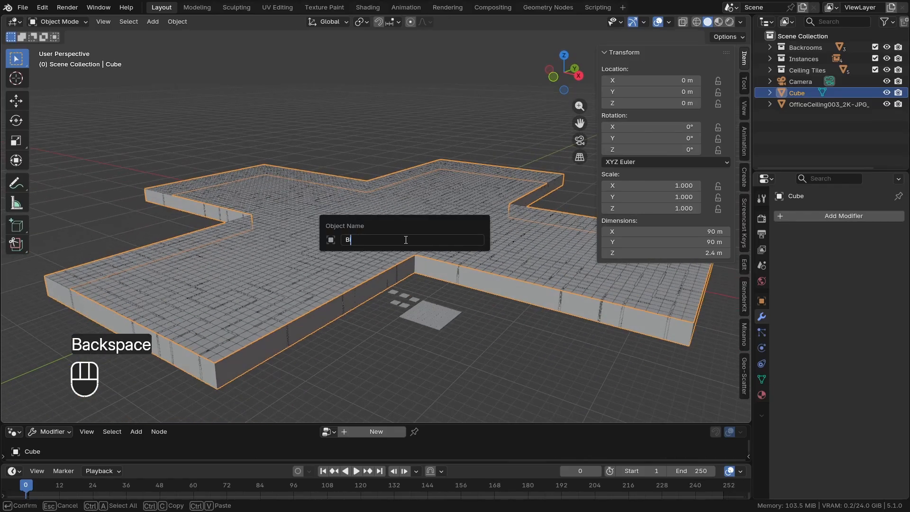
text(ry)
key(Return)
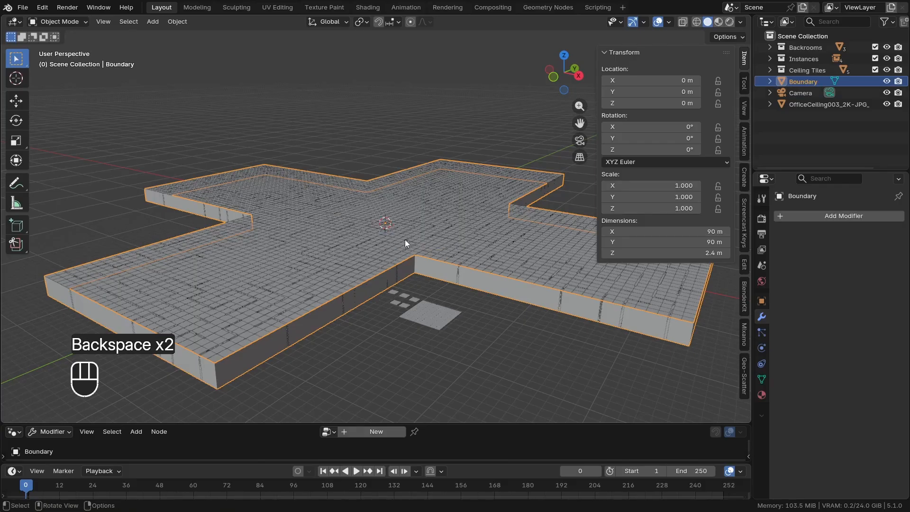
Look through the camera inside the maze and add a new 2 m cube mesh at the world origin
scroll(405, 239, up, 10)
key(KP_0)
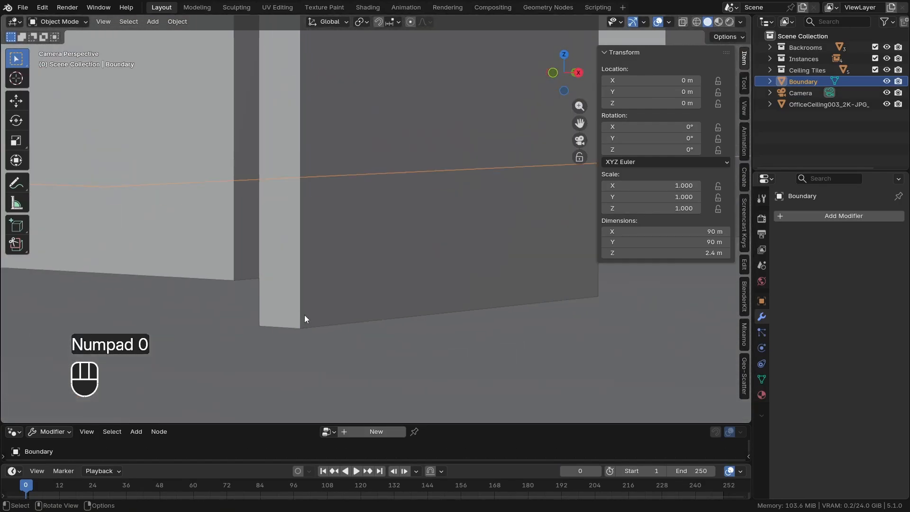
scroll(299, 318, down, 6)
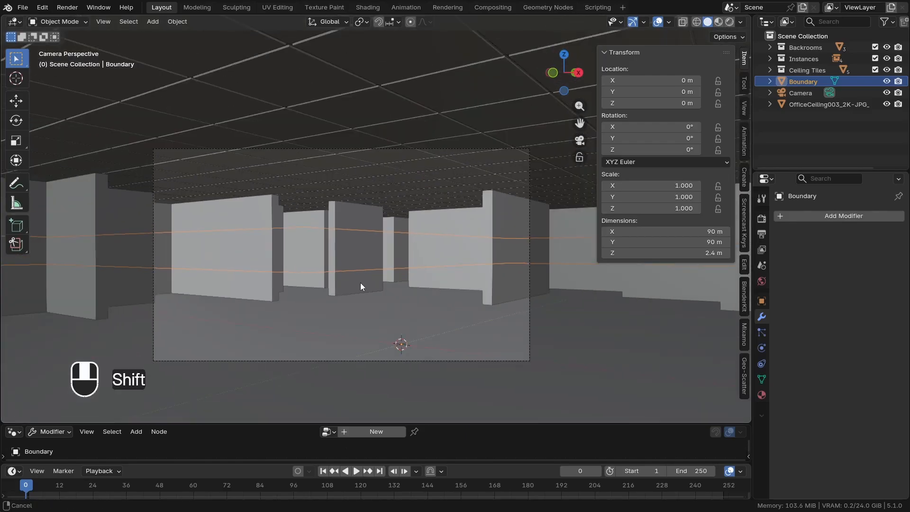
key(shift+a)
key(shift+a)
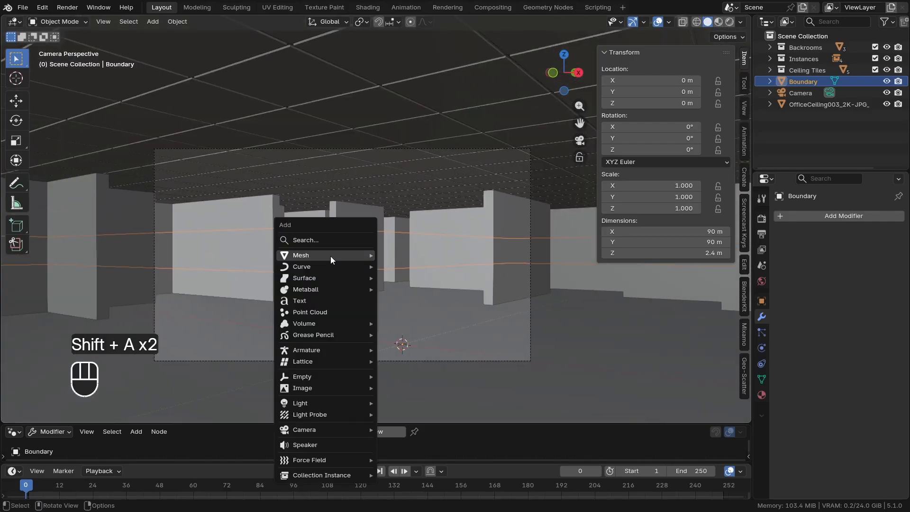
mouse_move(332, 255)
click(397, 264)
Raise the new cube's mesh 1 m along Z in Edit Mode, then put the cube in the Backrooms collection
key(Tab)
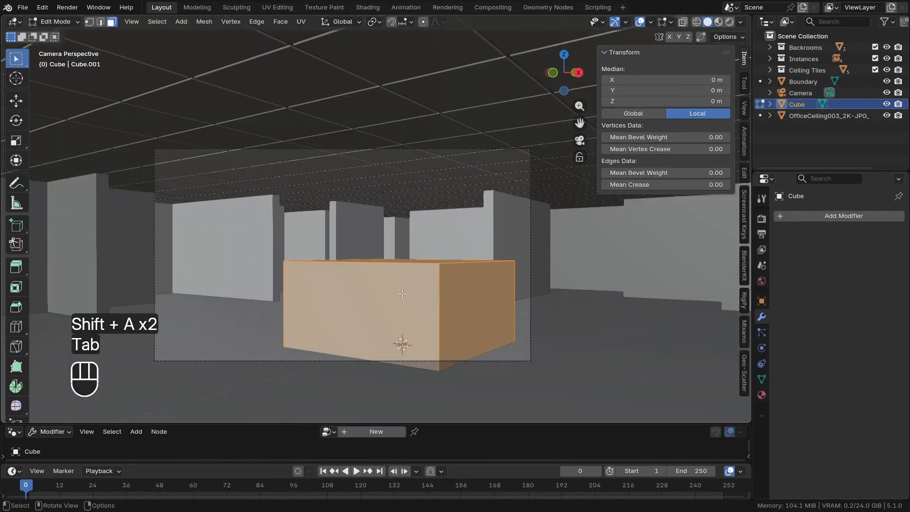
key(g)
key(z)
key(KP_1)
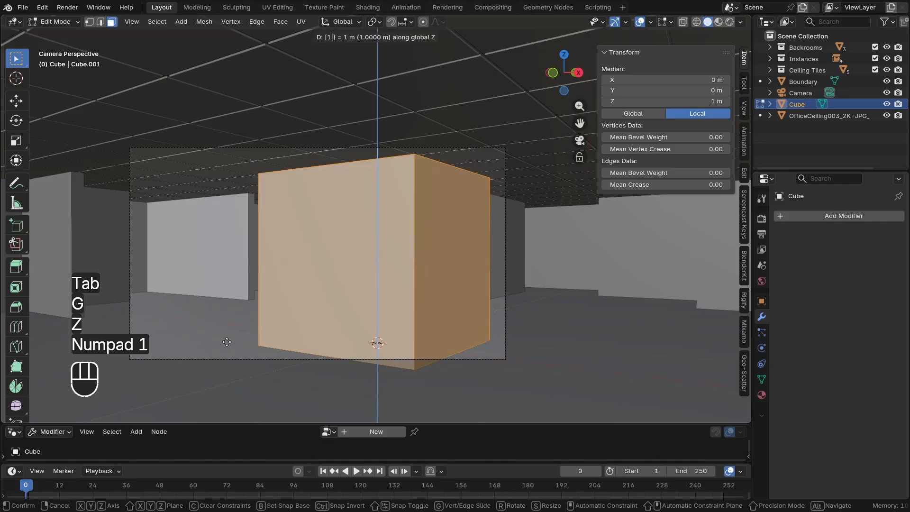
click(226, 342)
key(Tab)
drag(801, 105, 804, 47)
key(KP_0)
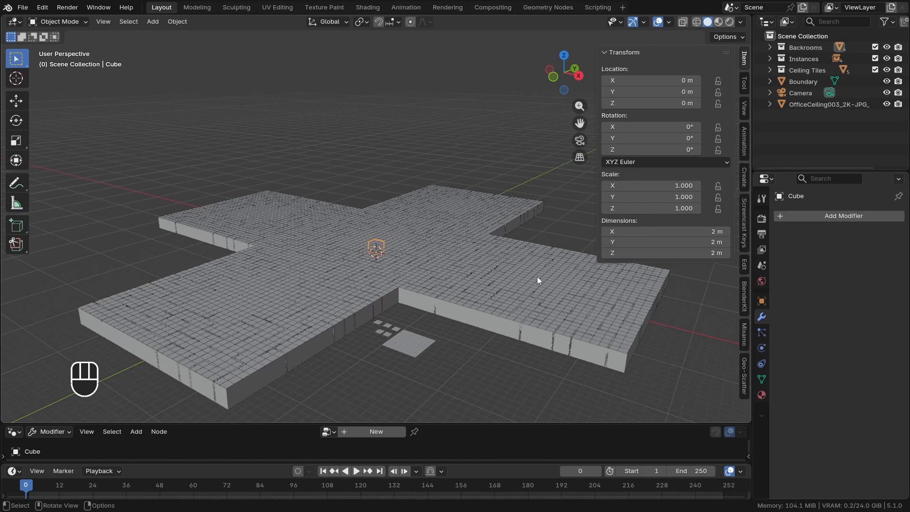
middle_drag(538, 277, 562, 309)
key(z)
key(g)
right_click(461, 302)
scroll(334, 259, up, 3)
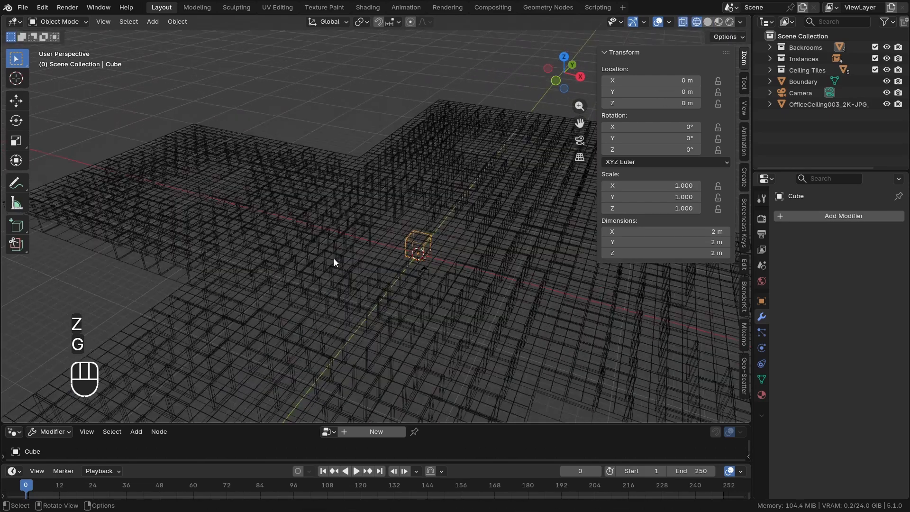
key(z)
Set the new cube's Z dimension to 2.4 m so it reaches the ceiling
scroll(423, 235, up, 6)
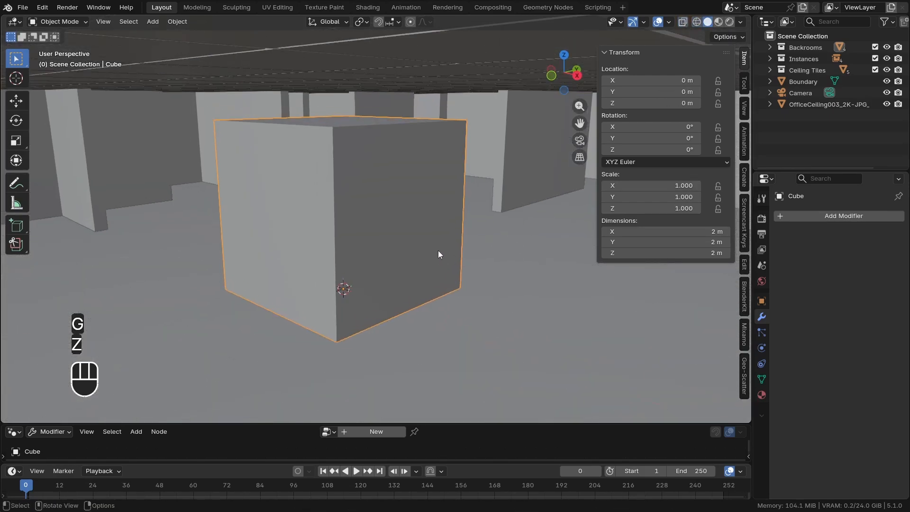
middle_drag(438, 250, 457, 270)
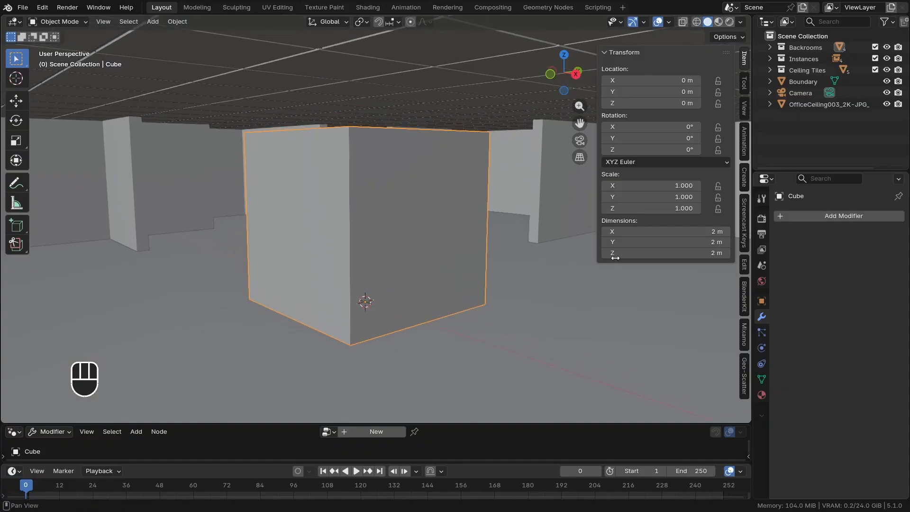
click(615, 256)
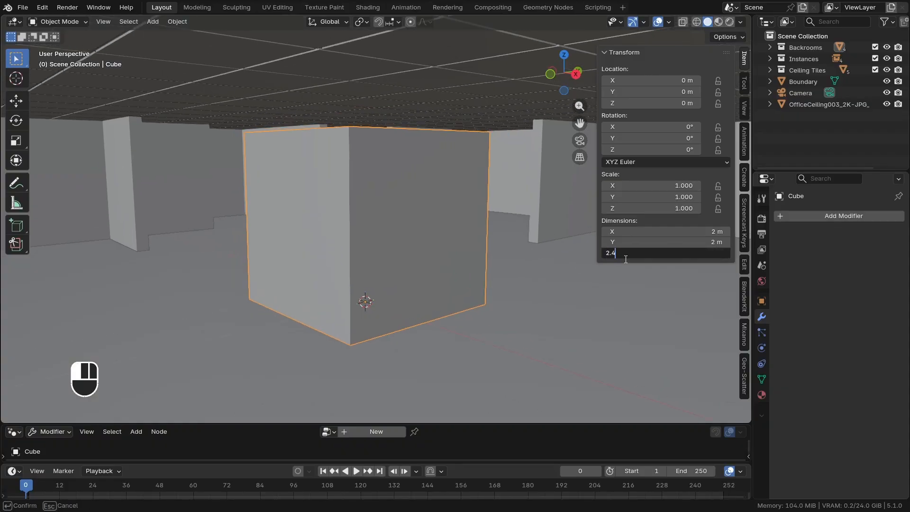
text(2.4)
key(Return)
Scale the cube in X and Y only to a pillar about 0.67 m wide, and apply its scale
key(s)
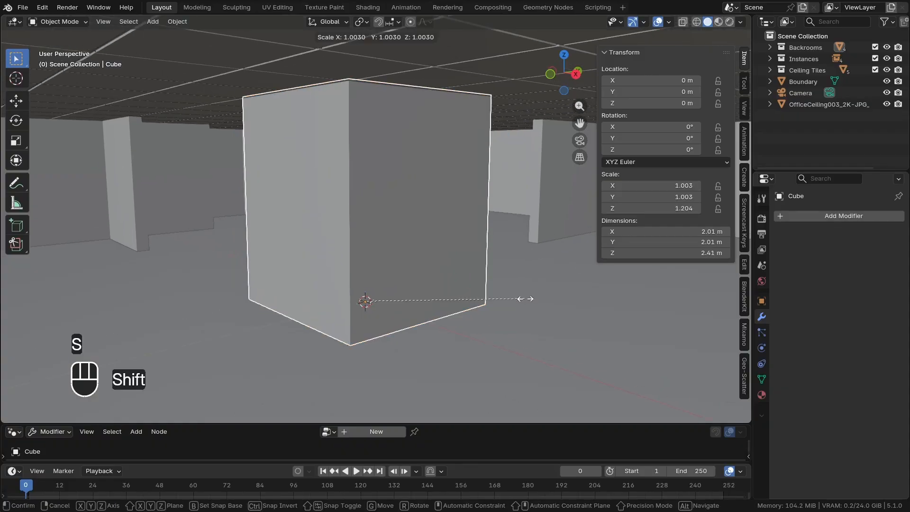
key(shift+z)
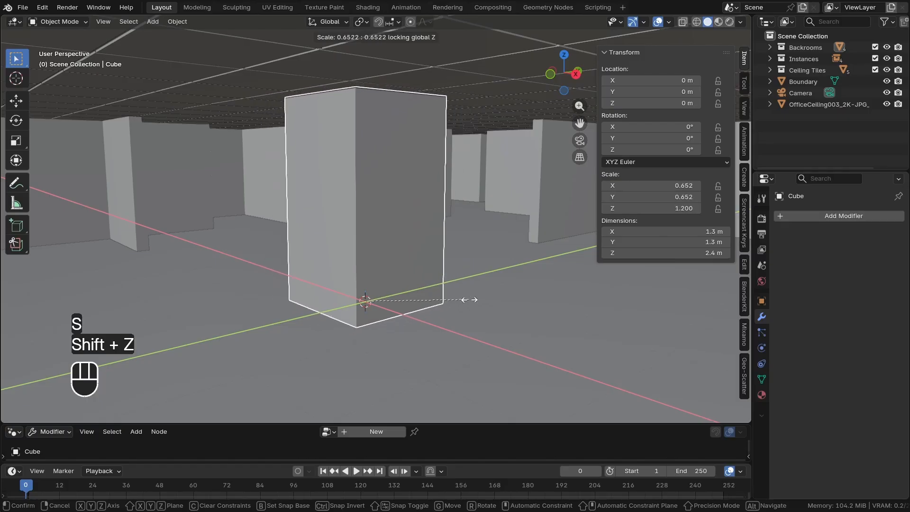
click(417, 299)
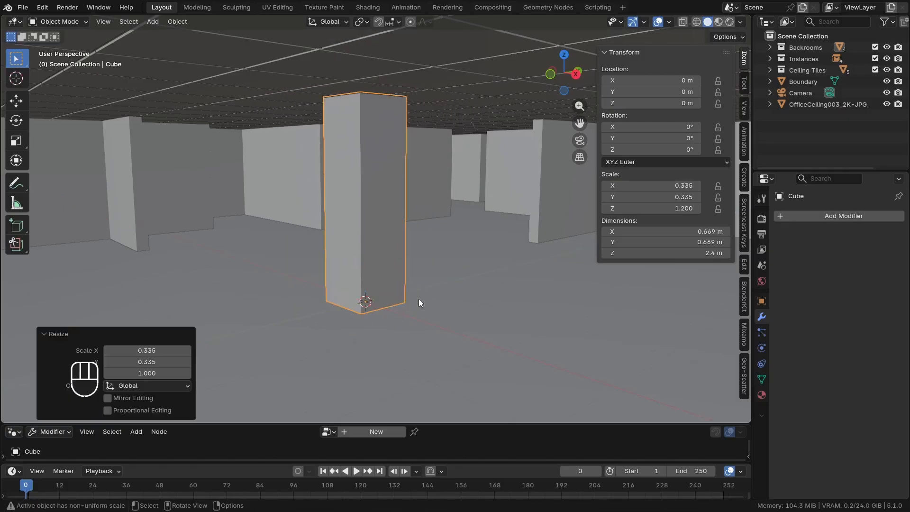
middle_drag(419, 298, 403, 289)
key(ctrl+a)
click(464, 281)
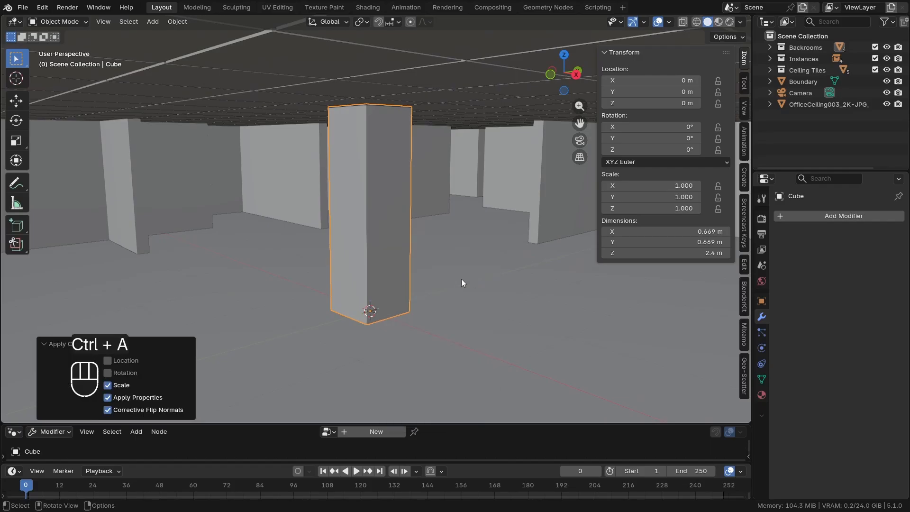
Split the 3D viewport into a camera view and a larger top orthographic wireframe view, with both sidebars hidden
drag(3, 17, 369, 147)
key(KP_0)
key(n)
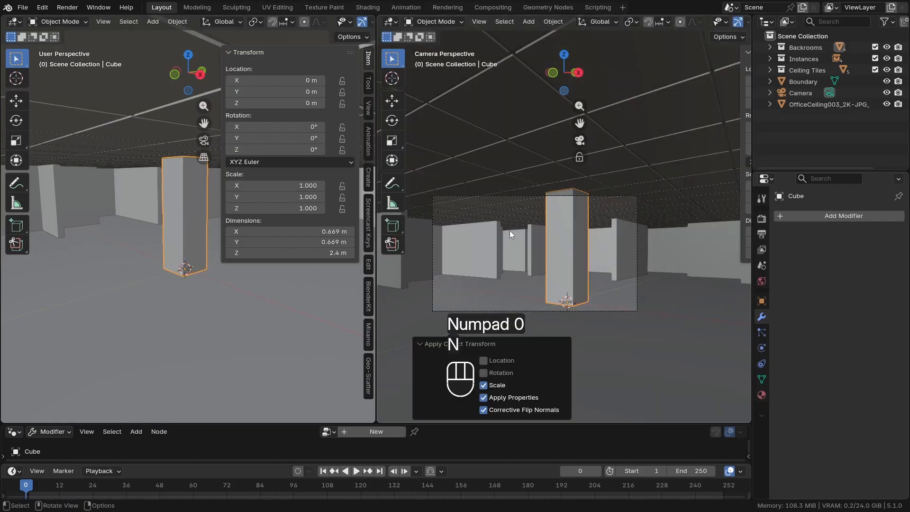
shift+middle_drag(515, 266, 509, 256)
key(n)
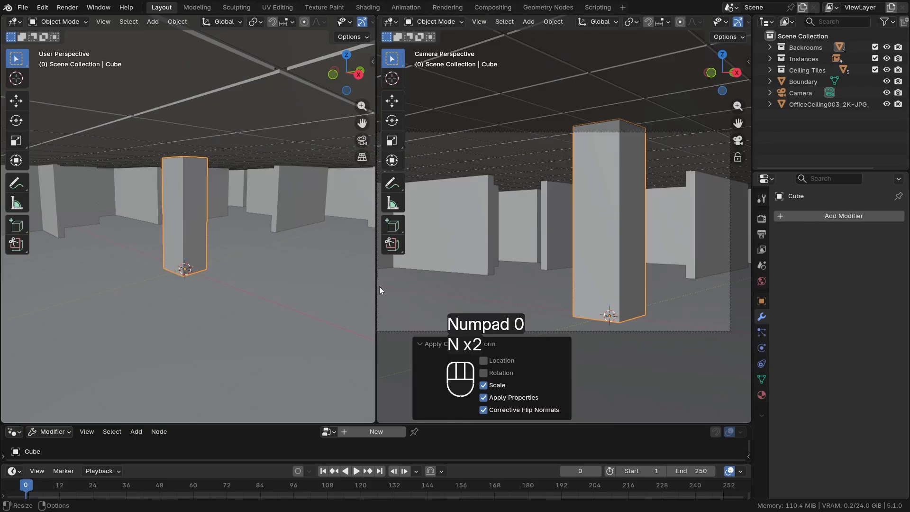
drag(379, 286, 446, 284)
key(KP_7)
key(z)
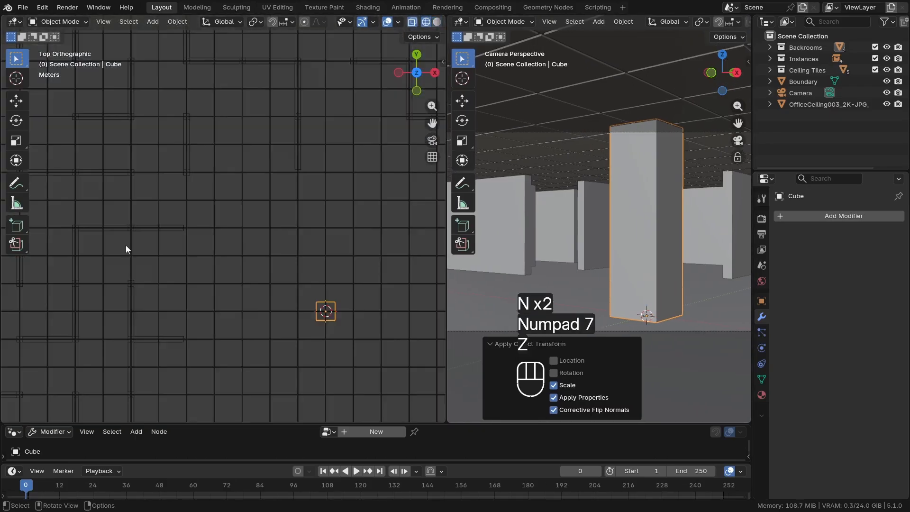
In the top view, move the pillar about 2 m along positive Y, centring it on a ceiling grid intersection
shift+middle_drag(288, 281, 254, 269)
scroll(308, 260, down, 2)
scroll(591, 249, down, 2)
scroll(590, 249, up, 1)
key(g)
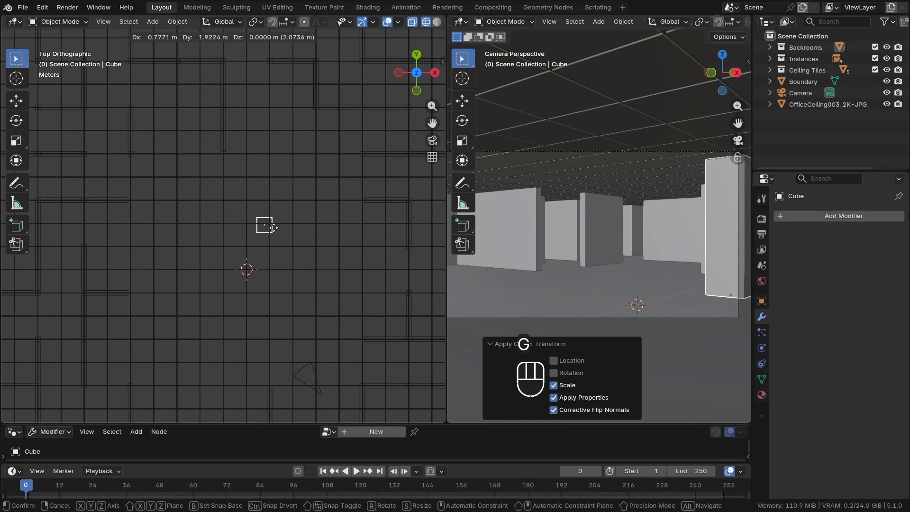
key(shift)
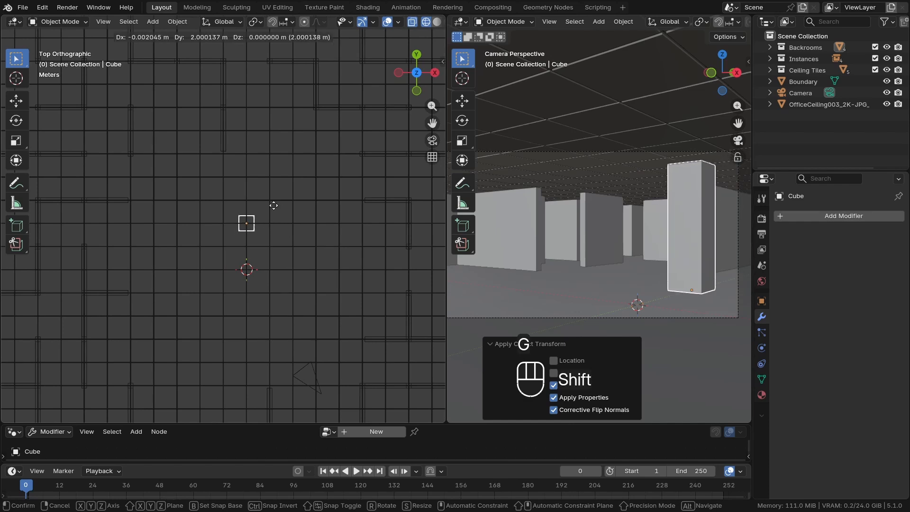
click(273, 205)
scroll(273, 208, up, 6)
key(g)
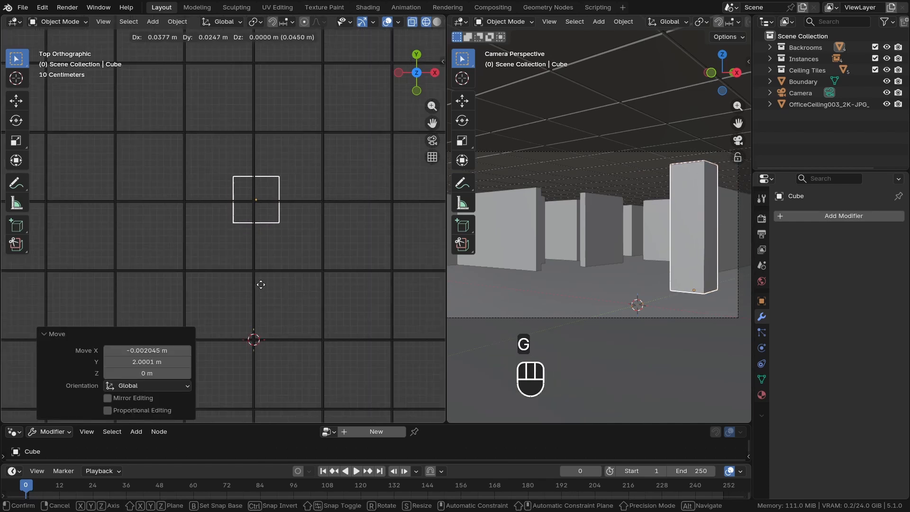
key(shift)
click(242, 293)
Duplicate the pillar in the top view, moving the copy about 3 m along negative X and 3 m along negative Y
scroll(240, 276, down, 8)
shift+middle_drag(208, 249, 275, 225)
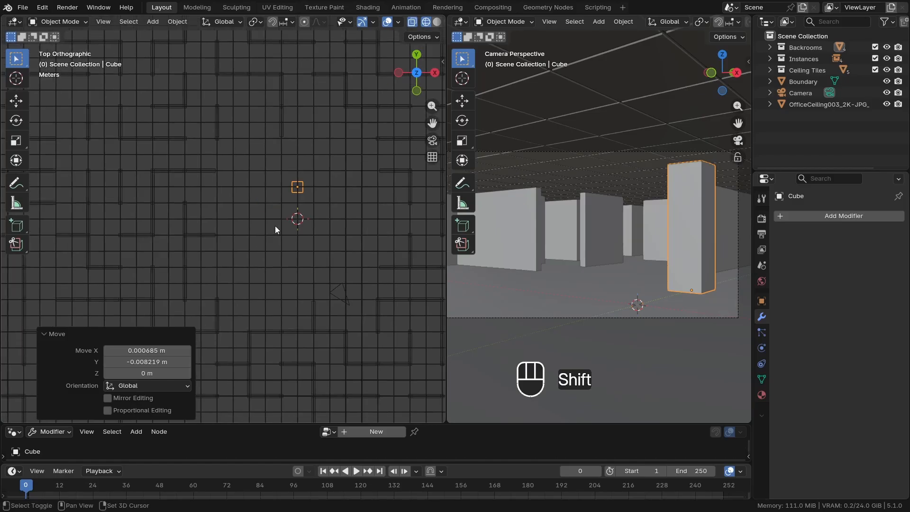
scroll(292, 212, up, 2)
key(shift+d)
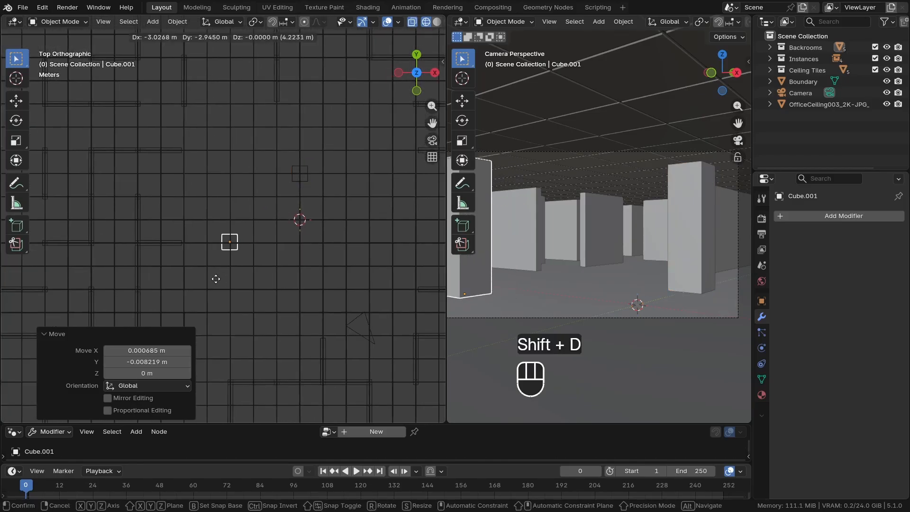
shift+click(217, 279)
Duplicate the second pillar about 6 m along positive X and change the top view to a solid-shaded perspective
scroll(213, 273, down, 1)
key(shift+d)
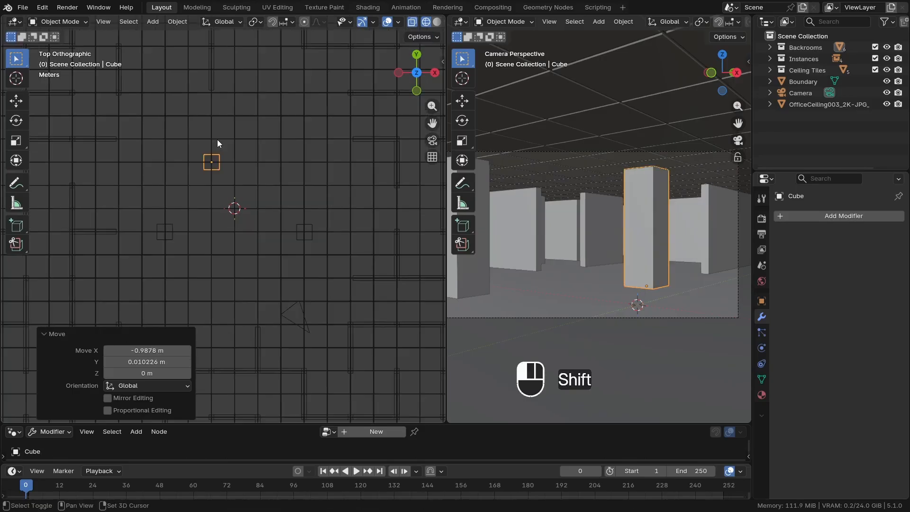
middle_drag(239, 263, 201, 196)
key(z)
shift+middle_drag(309, 196, 316, 237)
Select all three pillars with Walls as the active object and join them into the Walls mesh
scroll(316, 236, up, 3)
middle_drag(318, 241, 348, 267)
scroll(318, 238, up, 1)
shift+click(321, 245)
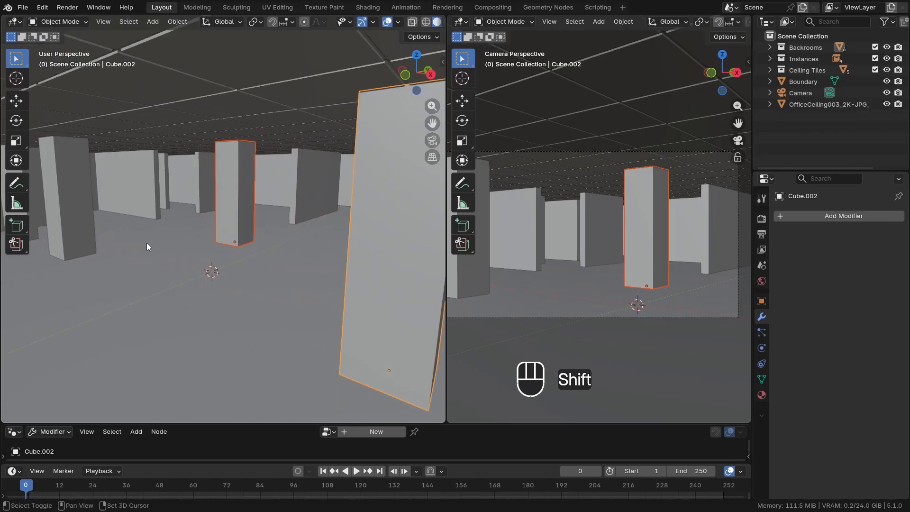
shift+click(100, 194)
shift+middle_drag(76, 199, 214, 209)
scroll(214, 209, up, 2)
shift+middle_drag(126, 211, 218, 208)
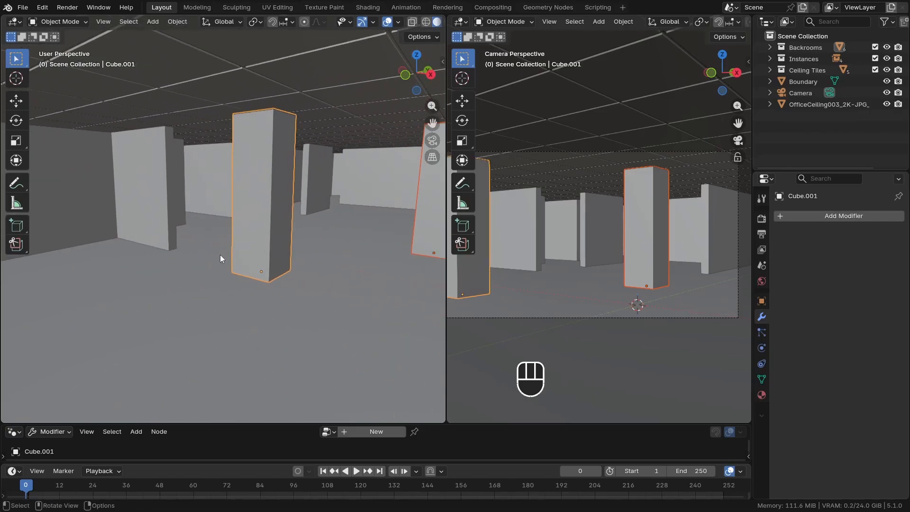
middle_drag(220, 255, 263, 227)
shift+click(173, 224)
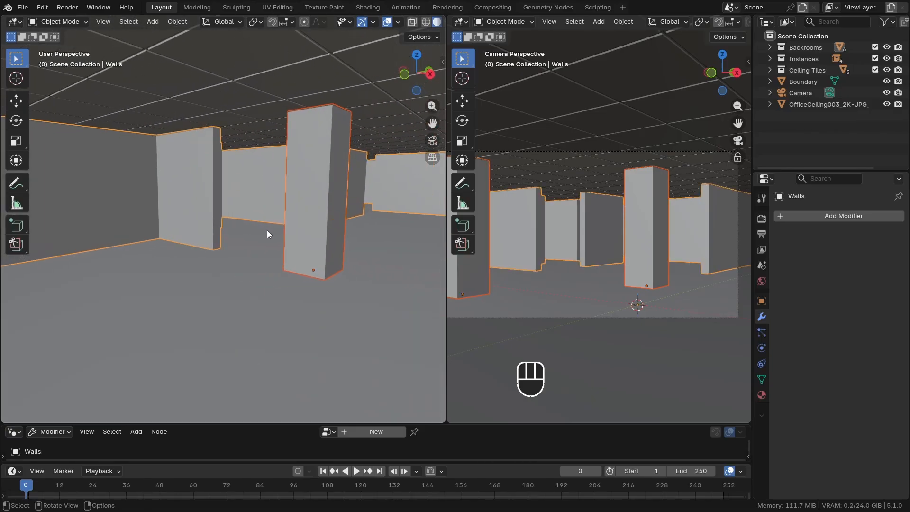
key(ctrl+j)
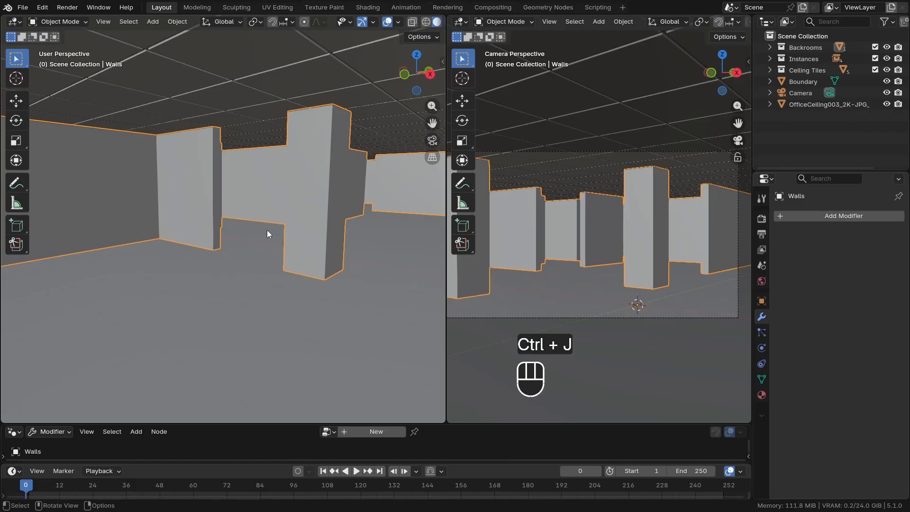
Merge the two 3D views into a single viewport and enter Edit Mode on the Walls mesh
shift+middle_drag(266, 230, 250, 241)
drag(445, 17, 466, 37)
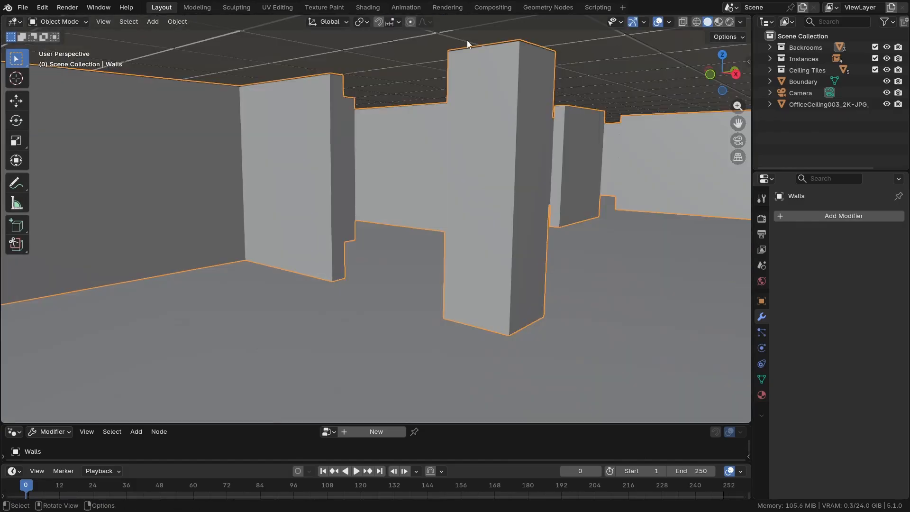
shift+middle_drag(455, 258, 331, 249)
scroll(332, 249, down, 1)
key(Tab)
middle_drag(417, 246, 368, 211)
Try to add separate loop cuts near the base of a pillar and of the neighbouring wall
key(ctrl+r)
click(368, 211)
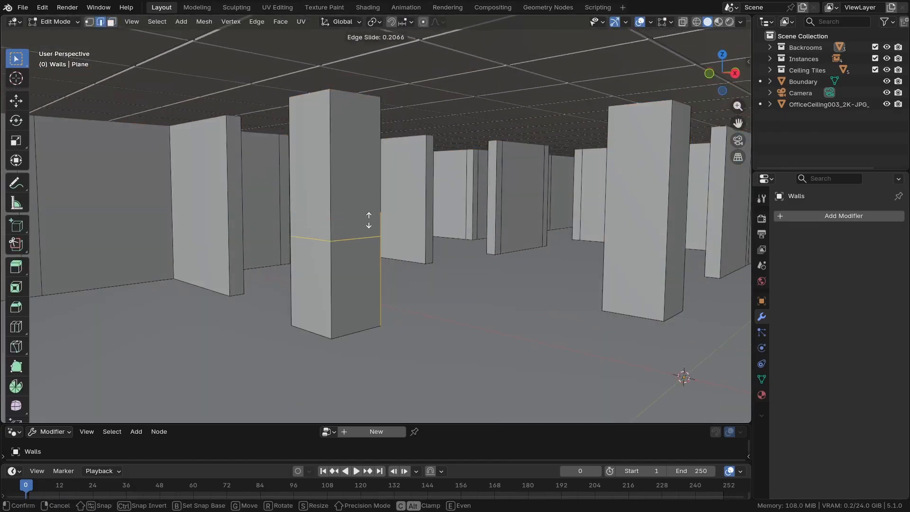
click(367, 269)
key(ctrl+r)
click(429, 198)
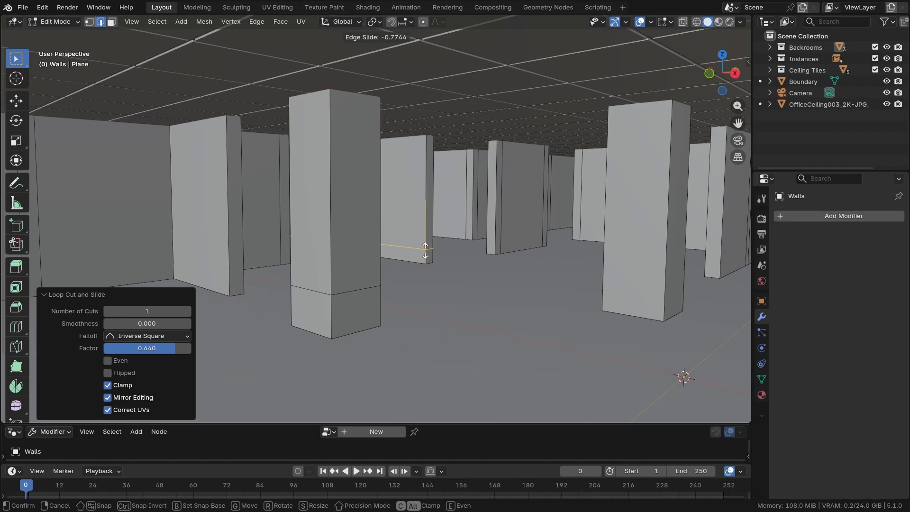
click(431, 254)
key(ctrl+z)
key(ctrl+z)
Isolate the Walls mesh in local view and frame it in front orthographic view
middle_drag(417, 252, 412, 250)
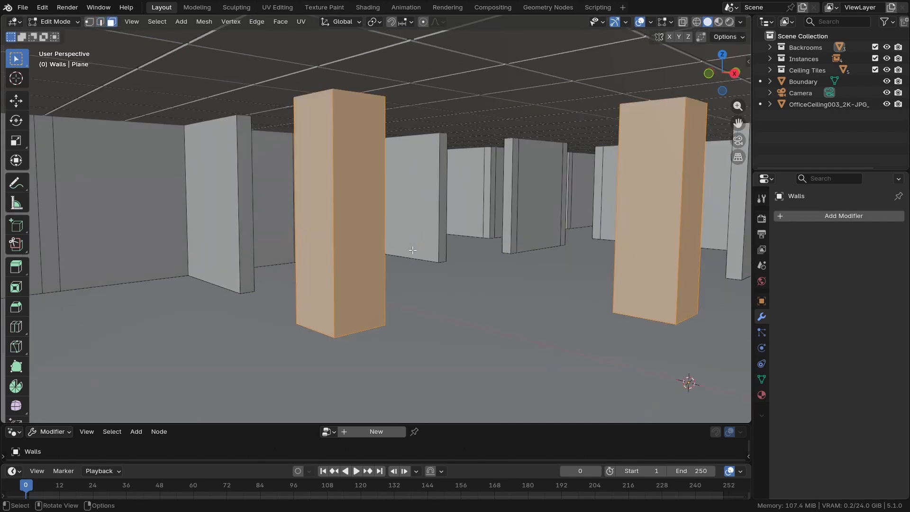
key(KP_Divide)
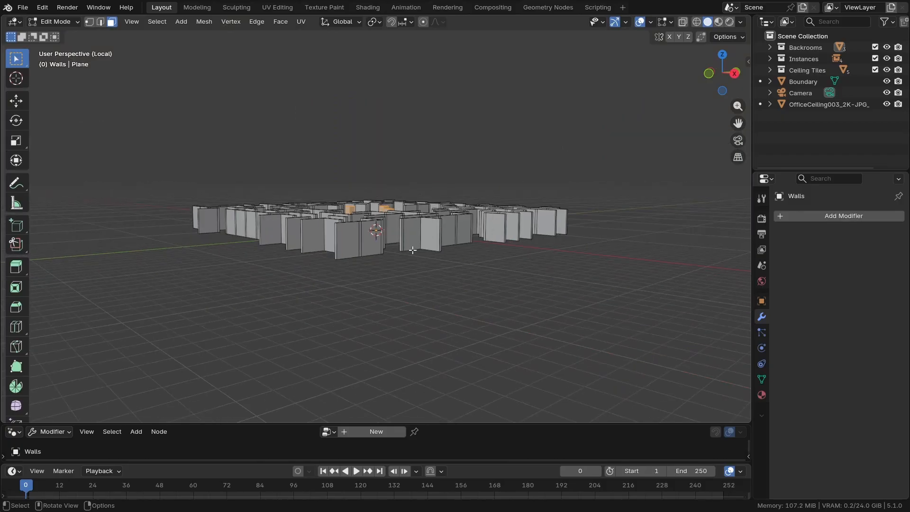
middle_drag(413, 250, 381, 235)
key(KP_1)
scroll(467, 238, up, 3)
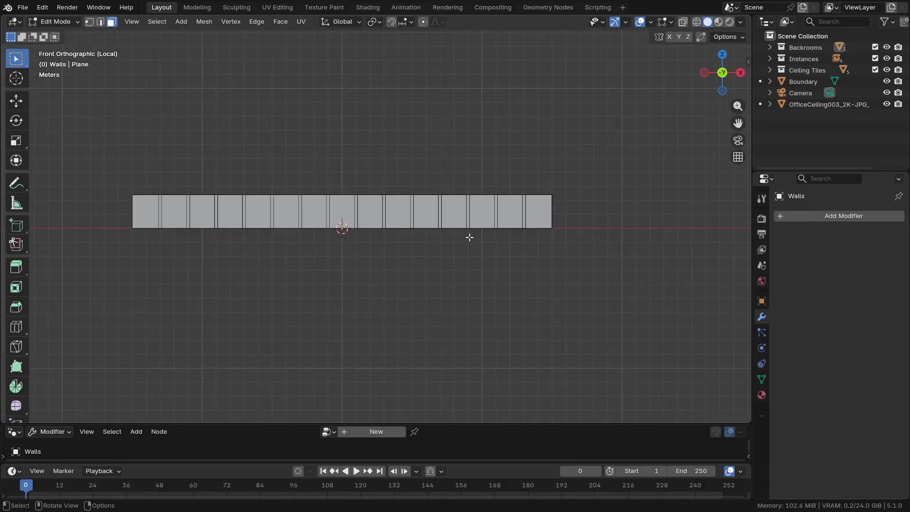
shift+middle_drag(315, 226, 412, 264)
scroll(338, 258, up, 1)
shift+middle_drag(337, 259, 294, 268)
shift+middle_drag(232, 282, 227, 284)
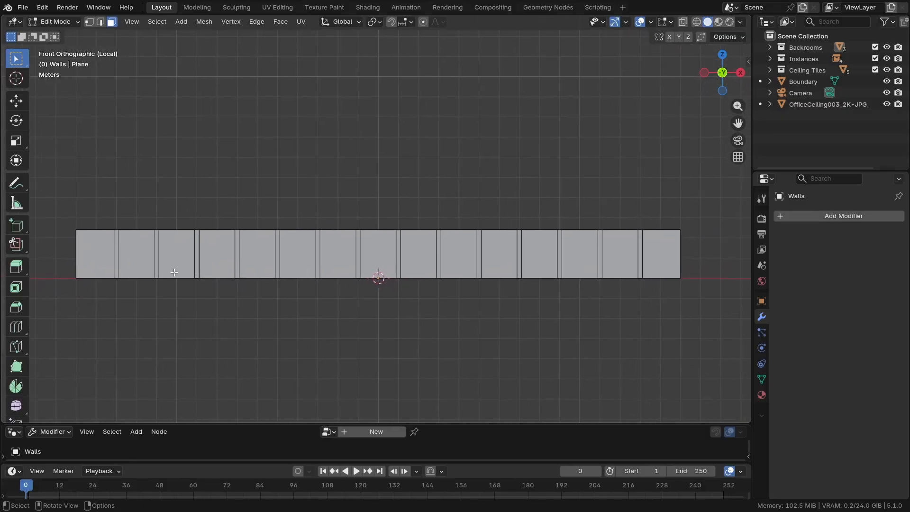
Knife-cut a straight line locked to the X axis near the base, through all walls and pillars
key(k)
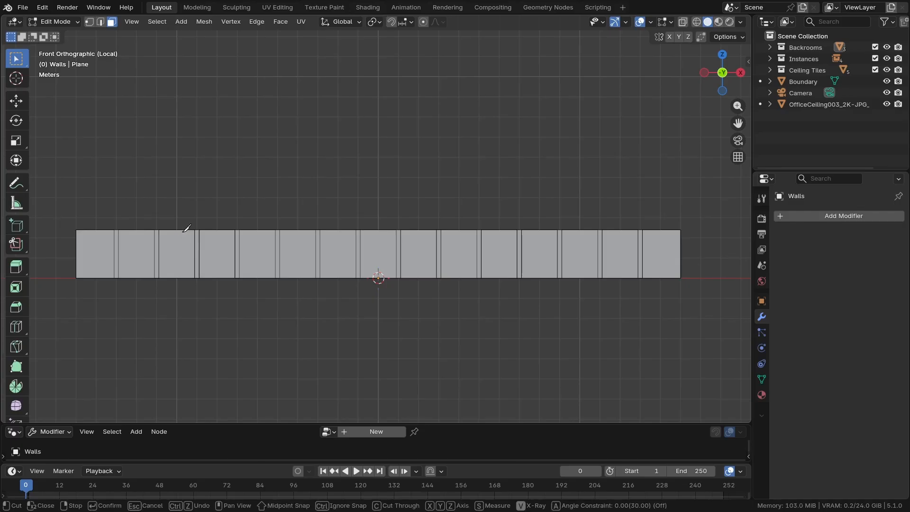
click(72, 274)
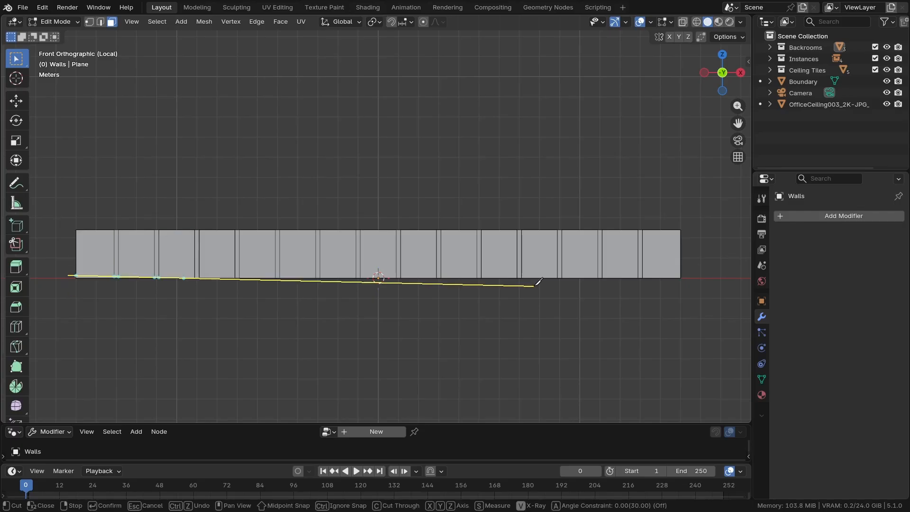
key(x)
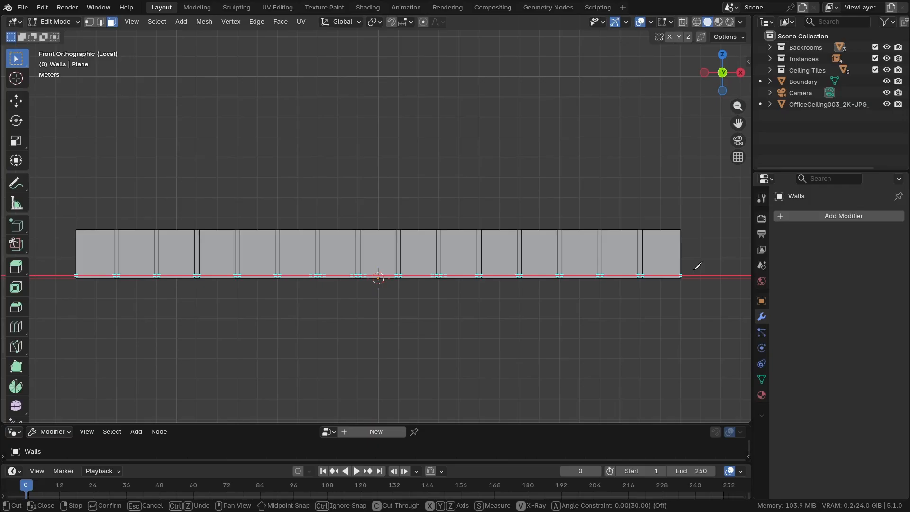
key(Return)
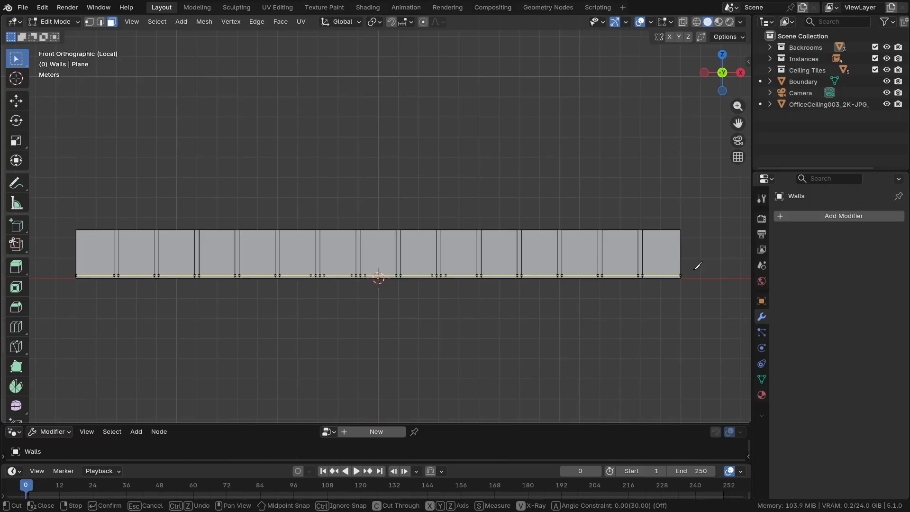
key(Return)
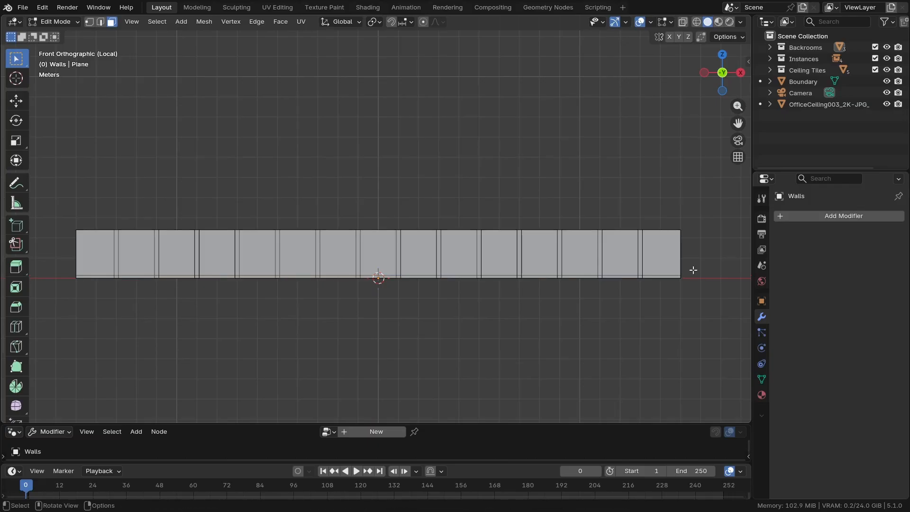
key(KP_0)
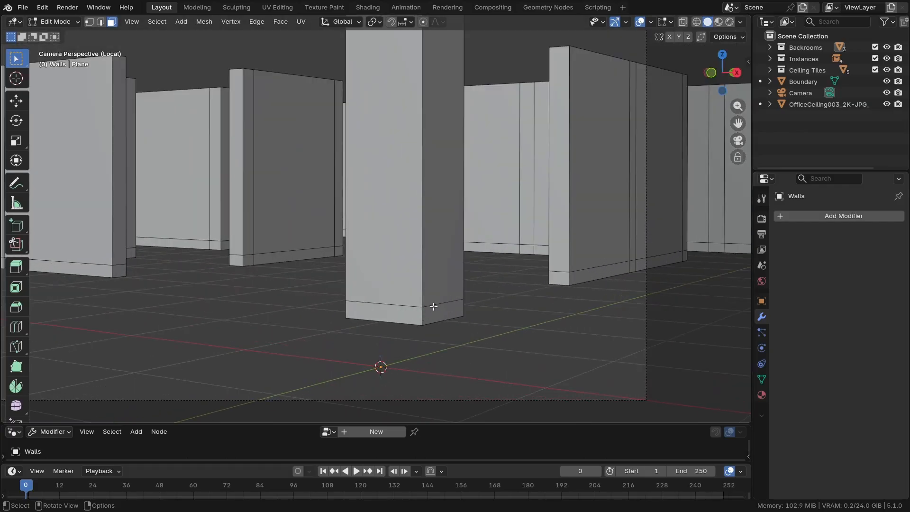
Select all vertices along the new base cut with X-ray and lower them about 0.02 m along Z
key(KP_1)
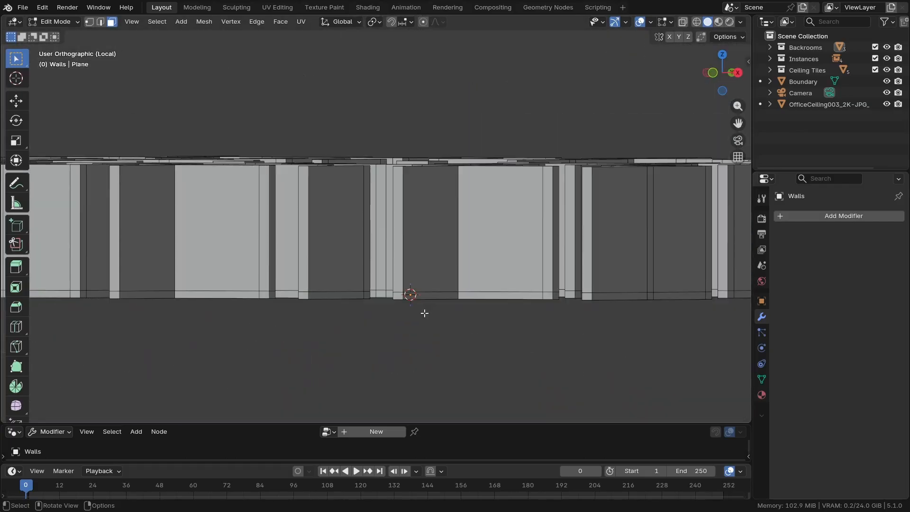
key(alt+z)
drag(57, 257, 692, 278)
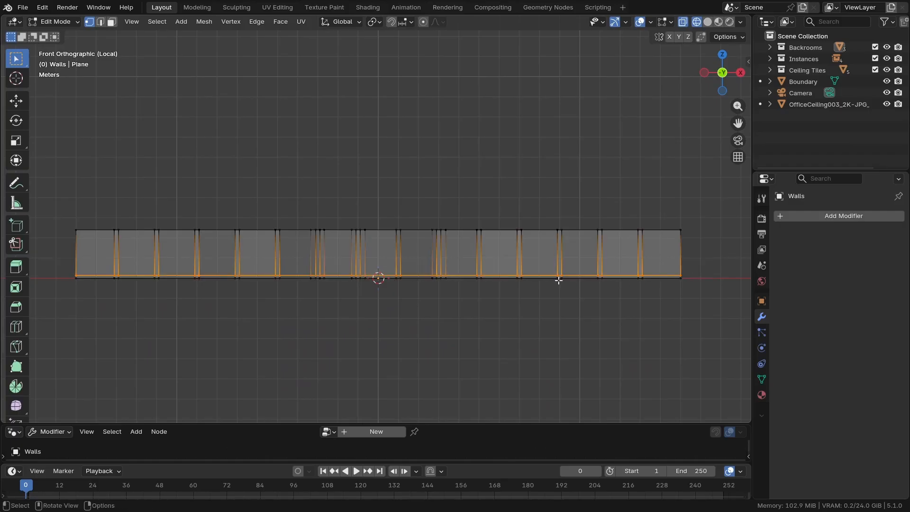
key(KP_0)
key(alt+z)
key(g)
key(z)
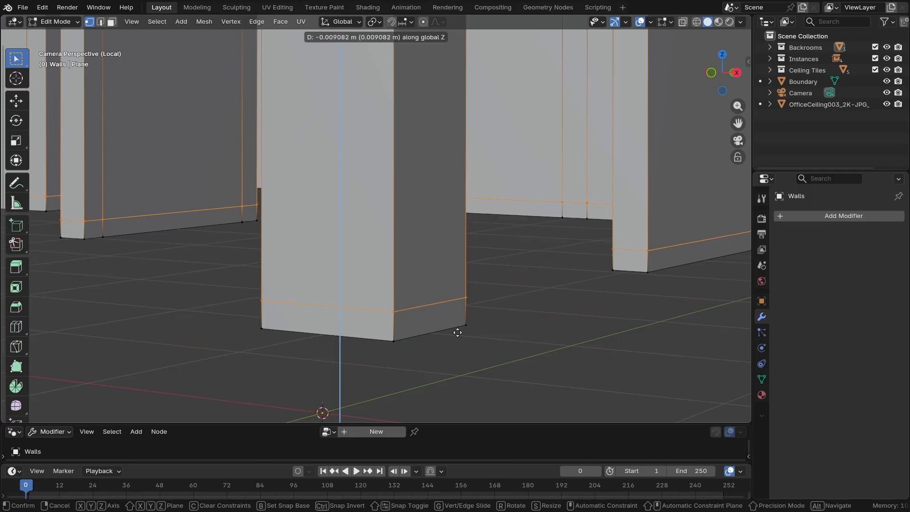
click(463, 365)
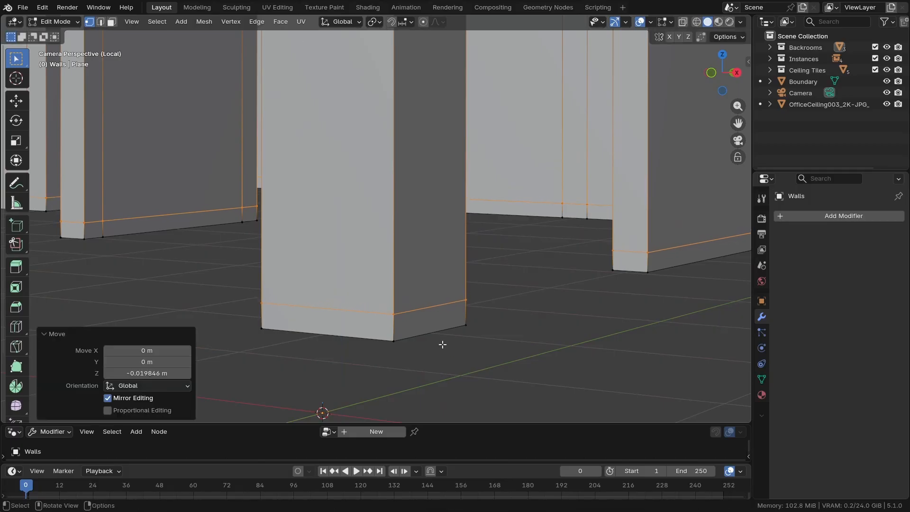
Select the base strip below the cut on all walls and pillars, duplicate it in place, and separate the copy by selection
key(KP_1)
key(alt+z)
drag(724, 308, 60, 264)
scroll(237, 284, up, 2)
scroll(317, 286, up, 5)
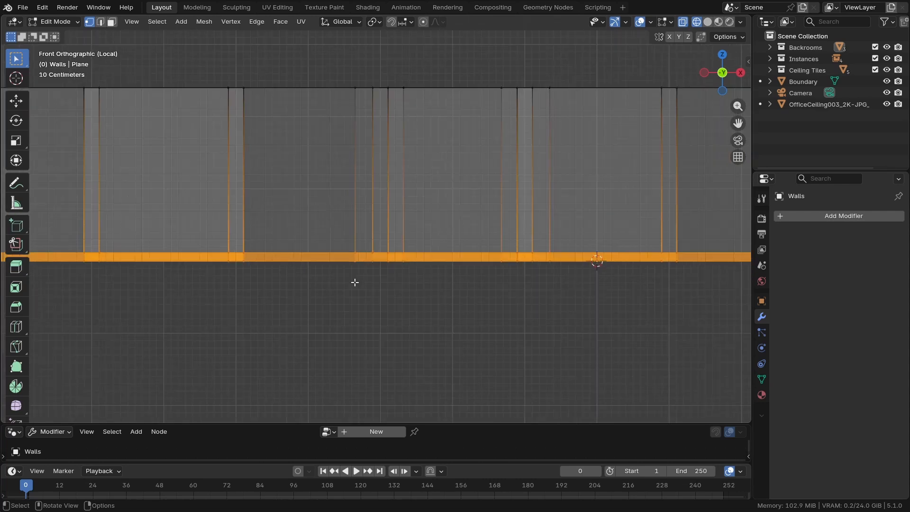
key(KP_0)
key(alt+z)
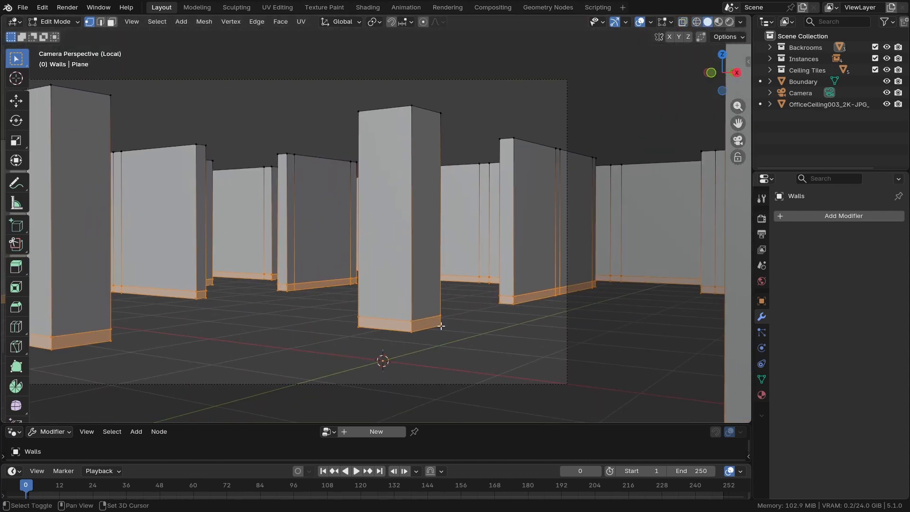
key(shift+d)
key(Escape)
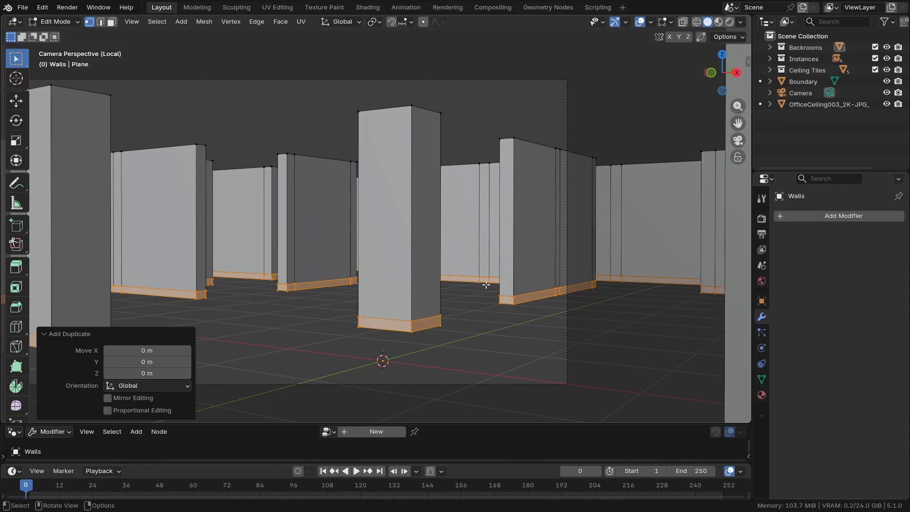
key(p)
click(458, 259)
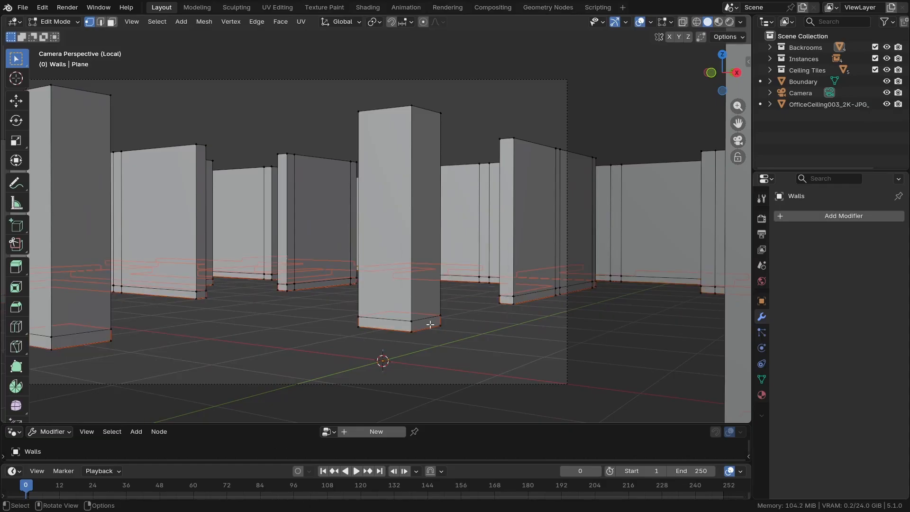
Return to Object Mode, select the separated base strip Walls.001, and rename it Wall Trim
key(Tab)
scroll(424, 323, up, 3)
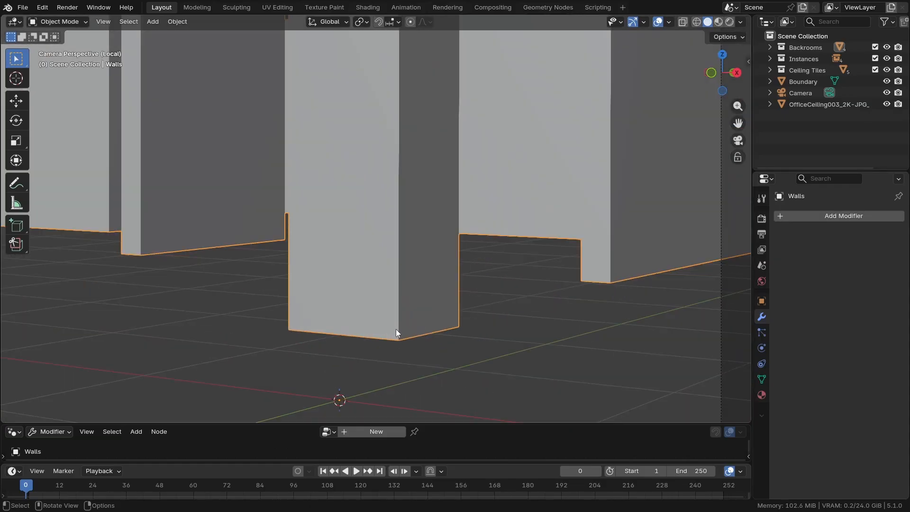
key(shift+z)
click(389, 327)
click(386, 321)
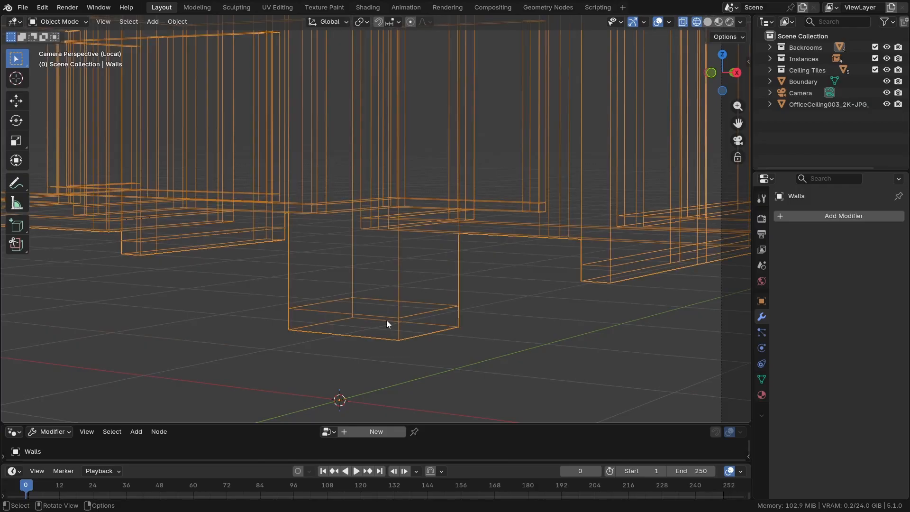
key(z)
click(472, 318)
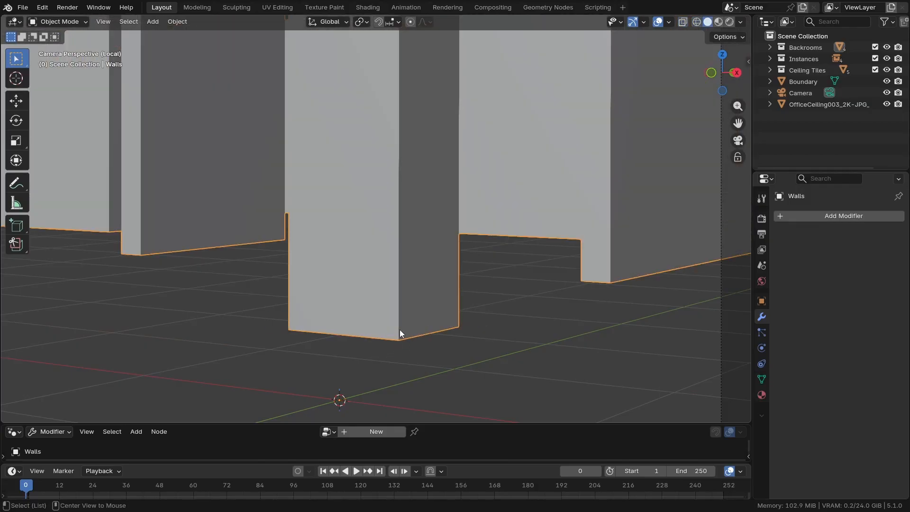
alt+click(398, 327)
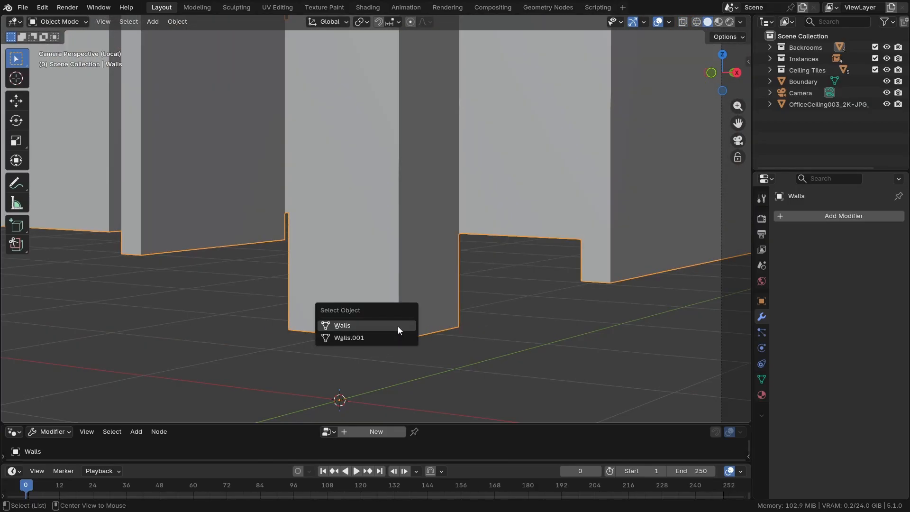
click(357, 337)
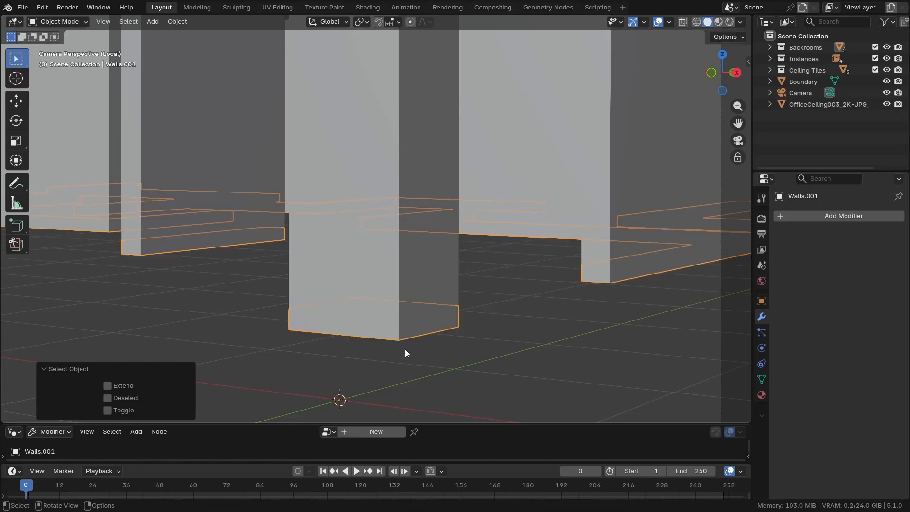
key(F2)
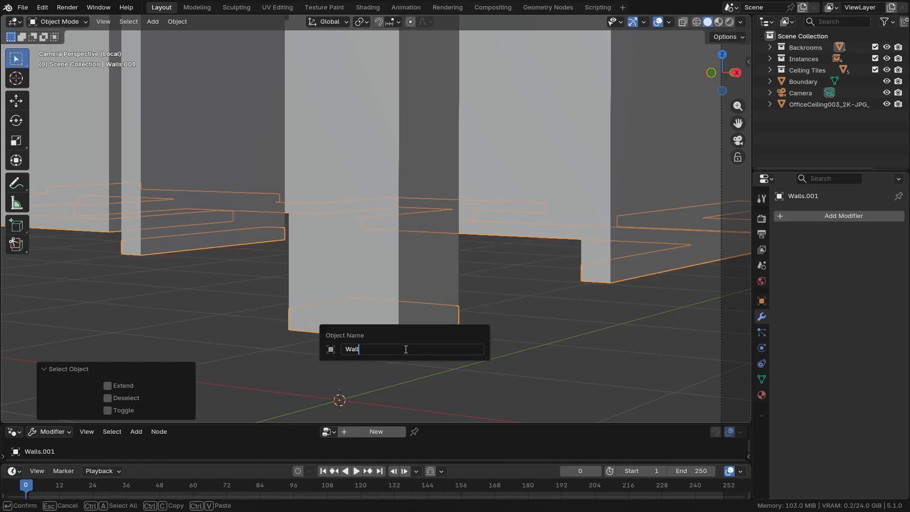
text(Wall Trim)
key(Return)
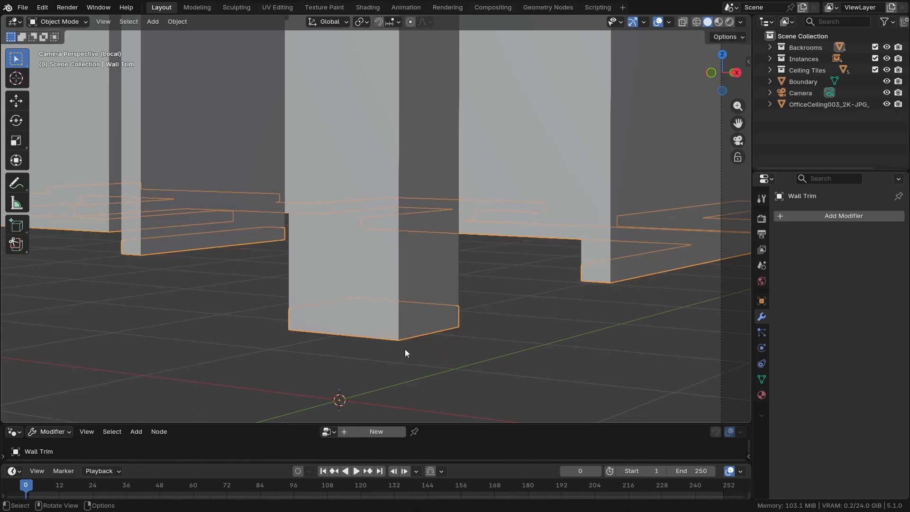
Add a Solidify modifier to the Wall Trim object
click(799, 218)
text(s)
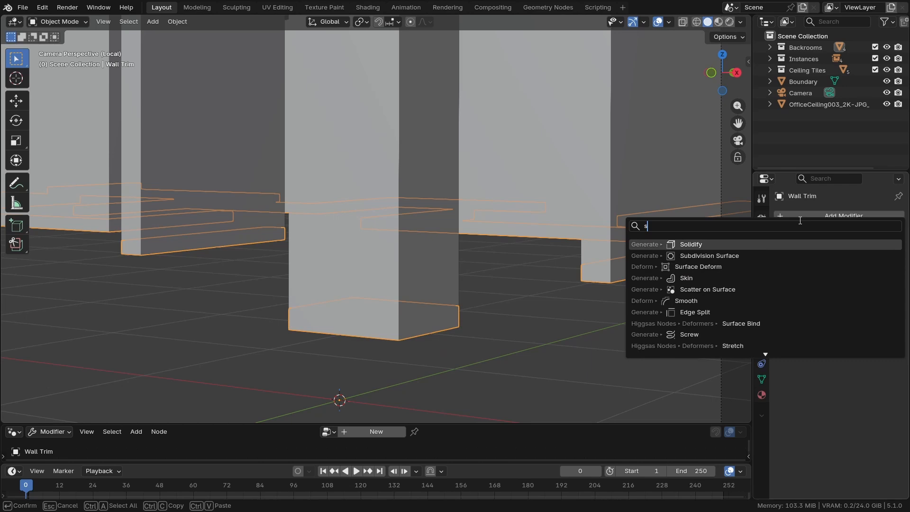
text(olid)
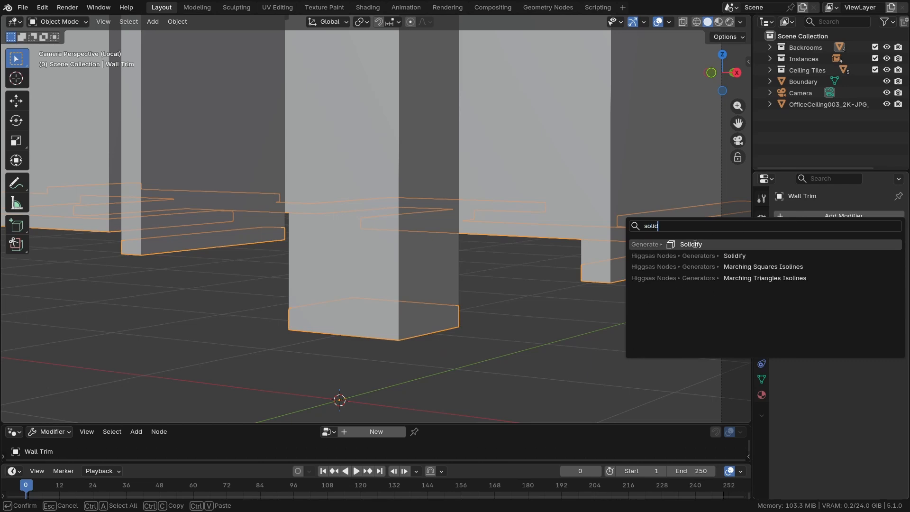
click(694, 244)
middle_drag(332, 236, 427, 260)
scroll(428, 260, up, 3)
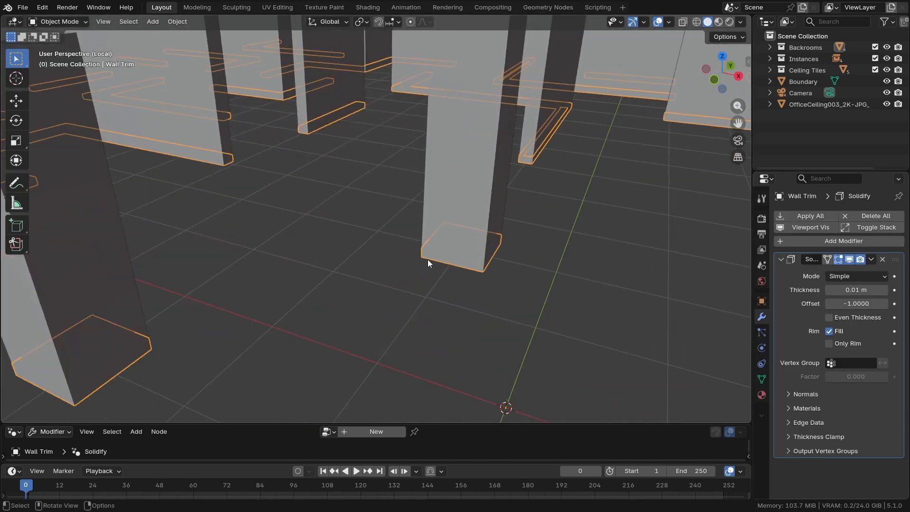
Set the wall trim's Solidify offset to 1 so the thickness extends outward from the walls
shift+middle_drag(172, 250, 422, 156)
scroll(422, 156, up, 4)
drag(848, 290, 874, 290)
key(Escape)
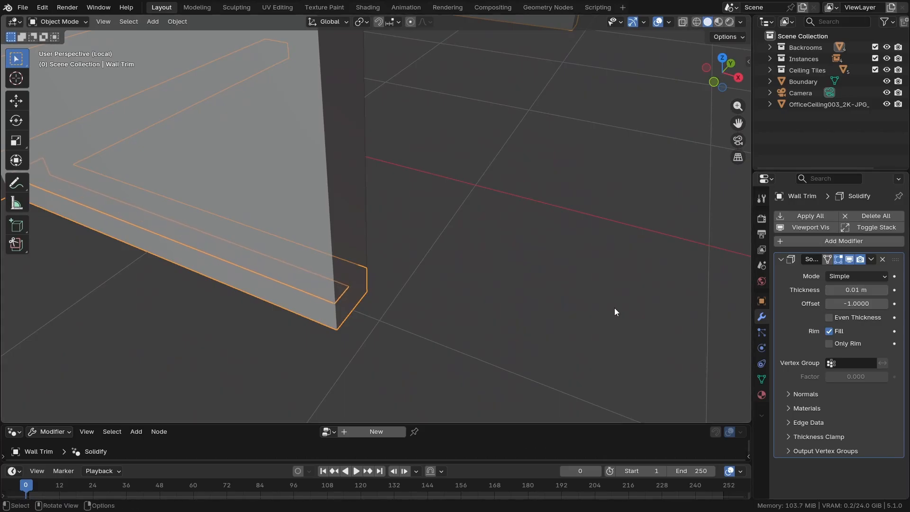
drag(831, 304, 332, 304)
shift+middle_drag(331, 304, 365, 304)
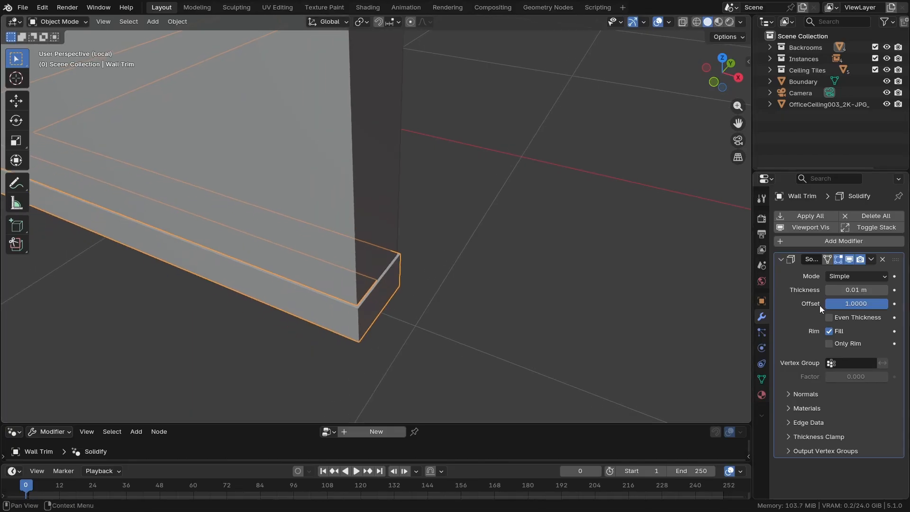
Exaggerate the trim's Solidify thickness to about 0.147 m to inspect its corners, and switch the modifier mode to Complex
drag(853, 289, 893, 289)
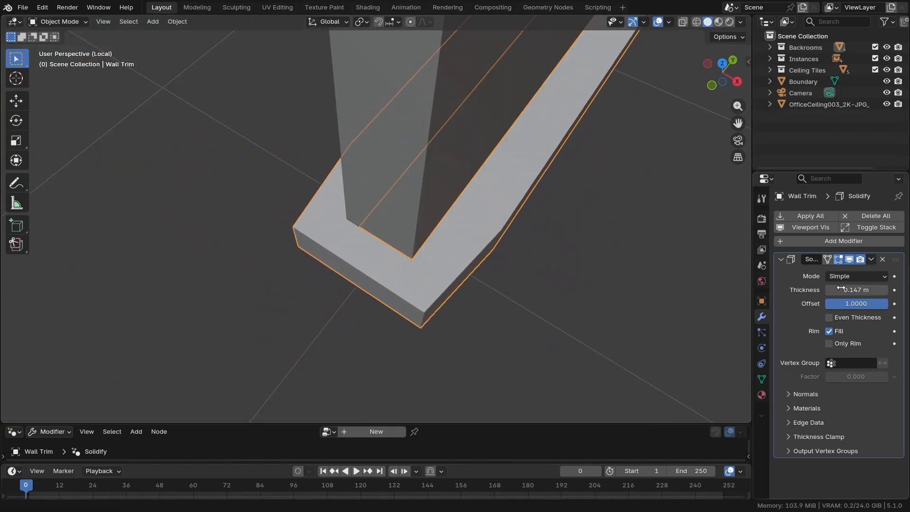
shift+middle_drag(403, 283, 306, 349)
scroll(332, 332, down, 3)
scroll(333, 364, up, 4)
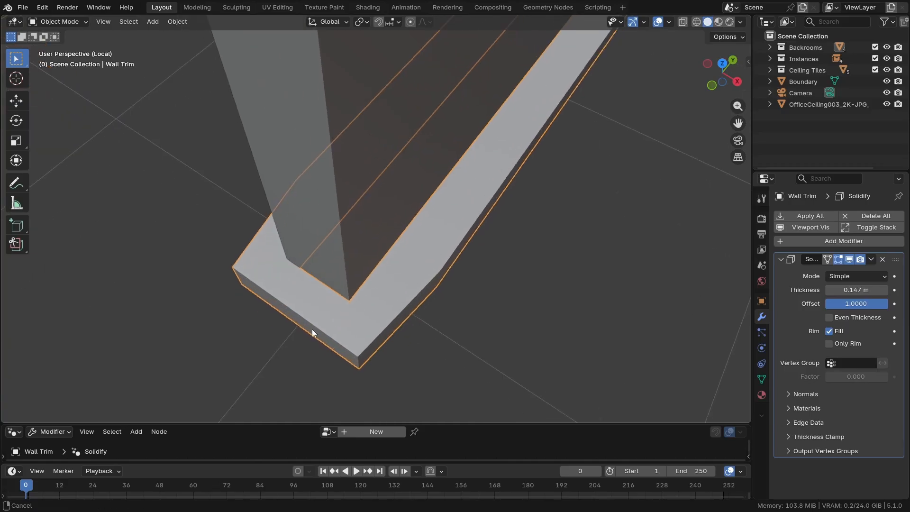
click(834, 276)
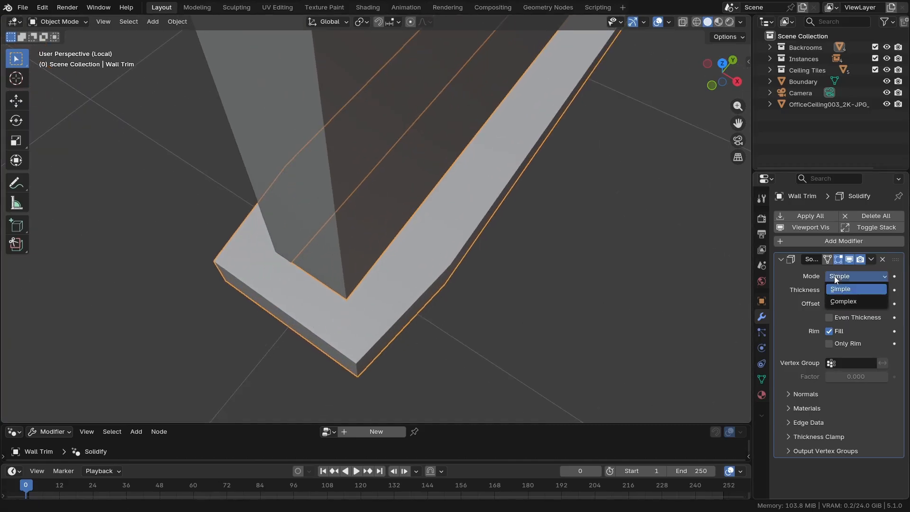
click(844, 301)
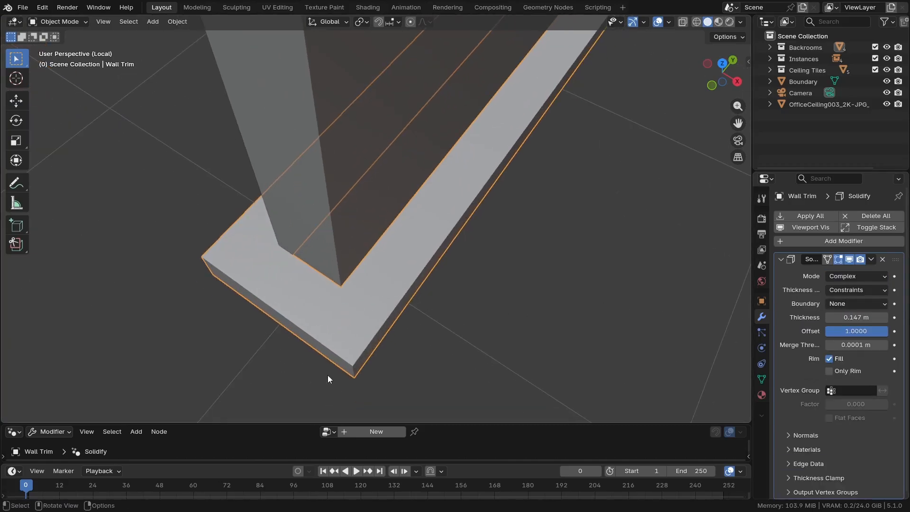
Reduce the trim's Solidify thickness to about 0.012 m and fine-tune it slightly upward while judging it in the camera view
drag(830, 316, 798, 316)
key(KP_0)
shift+middle_drag(230, 302, 350, 295)
scroll(555, 314, up, 3)
scroll(556, 313, up, 2)
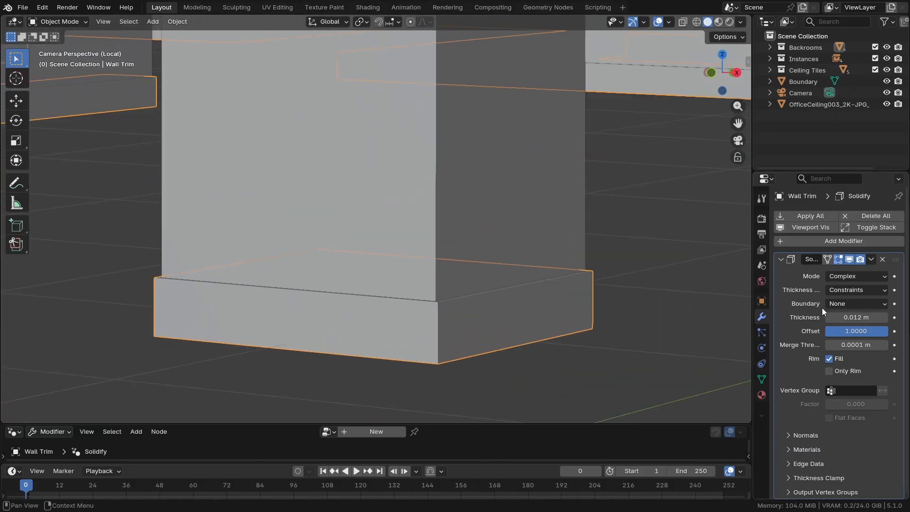
drag(850, 317, 860, 317)
Add a Bevel modifier to the wall trim with an amount of about 0.004 m and 2 segments
click(781, 243)
text(be)
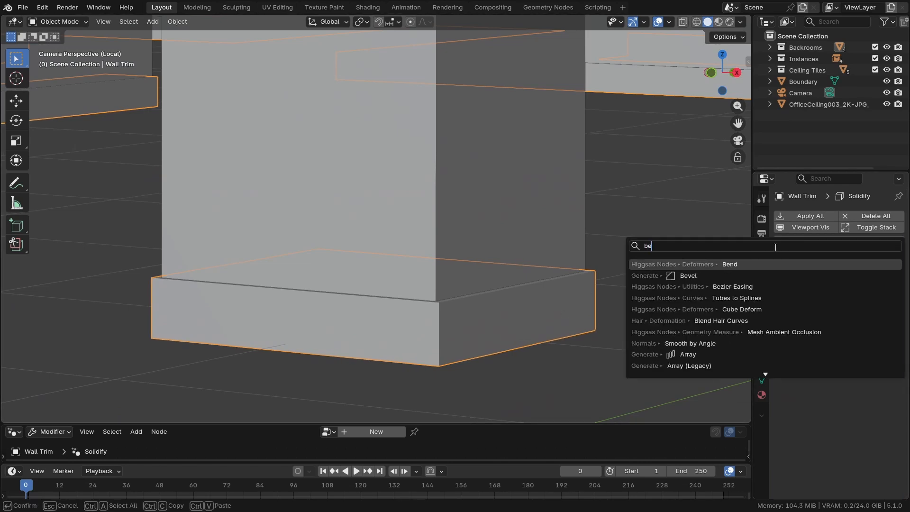
click(701, 274)
key(shift+b)
drag(419, 297, 463, 340)
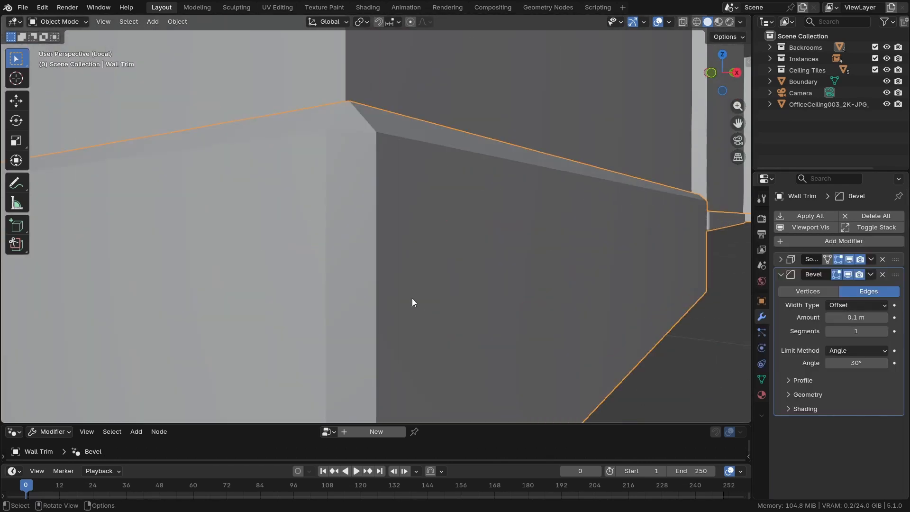
scroll(426, 285, down, 5)
middle_drag(443, 273, 440, 291)
scroll(440, 291, up, 1)
drag(857, 317, 826, 317)
click(884, 331)
Shade the wall trim smooth and enable hardened normals in its Bevel modifier
right_click(576, 189)
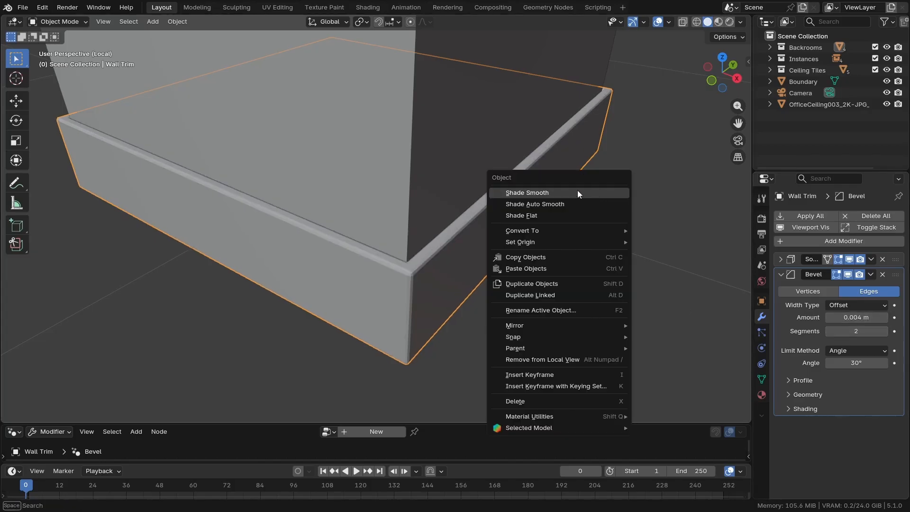
click(576, 190)
middle_drag(478, 303, 448, 286)
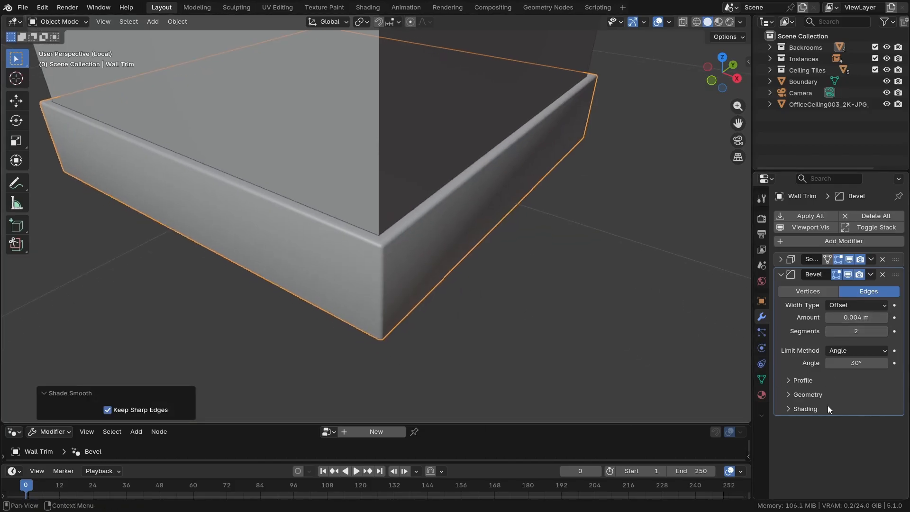
click(828, 408)
click(852, 424)
click(810, 409)
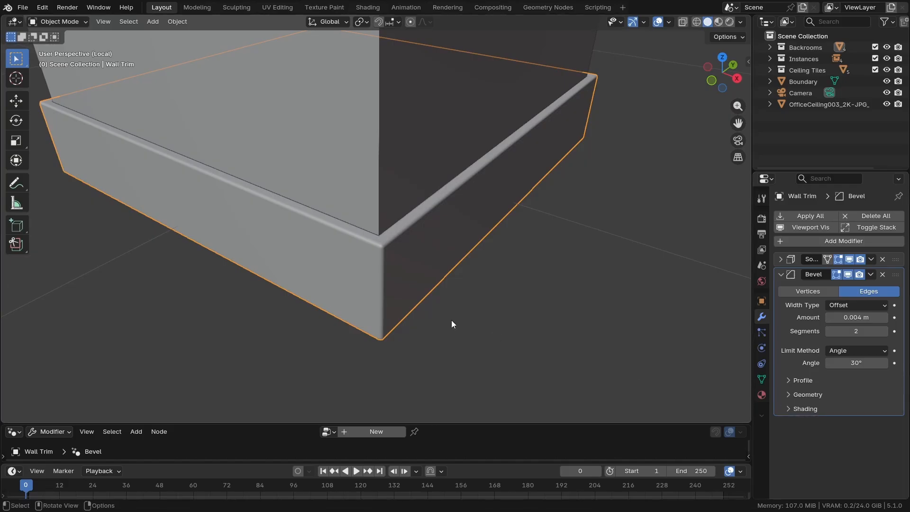
Copy the modifiers from Wall Trim to the Walls object
scroll(426, 311, down, 3)
shift+middle_drag(395, 297, 411, 331)
click(401, 295)
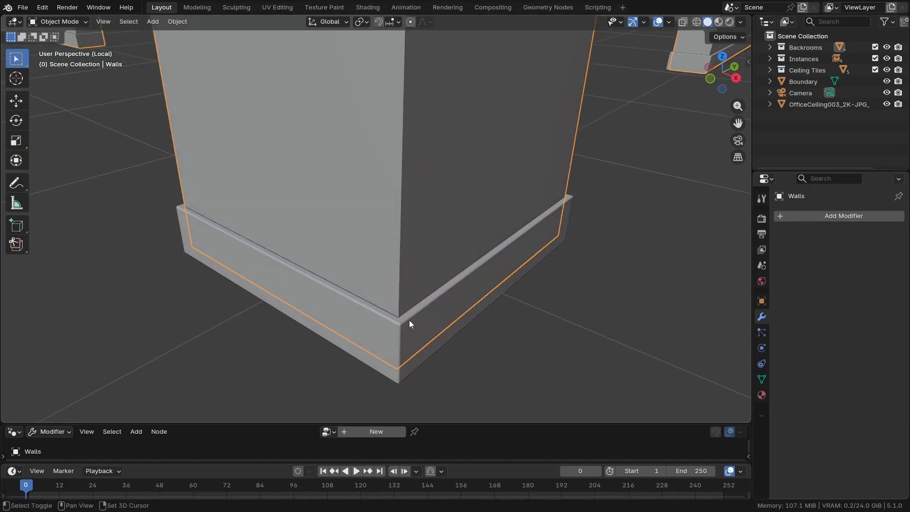
click(409, 337)
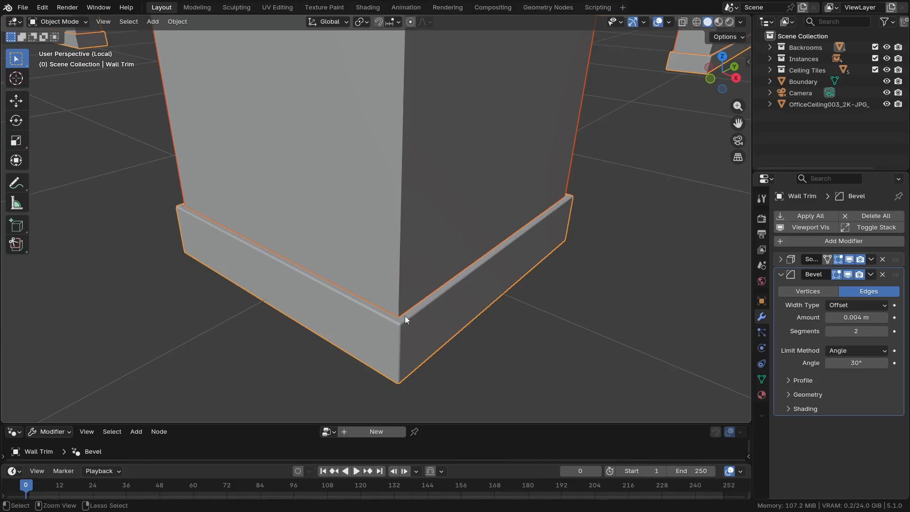
key(ctrl+l)
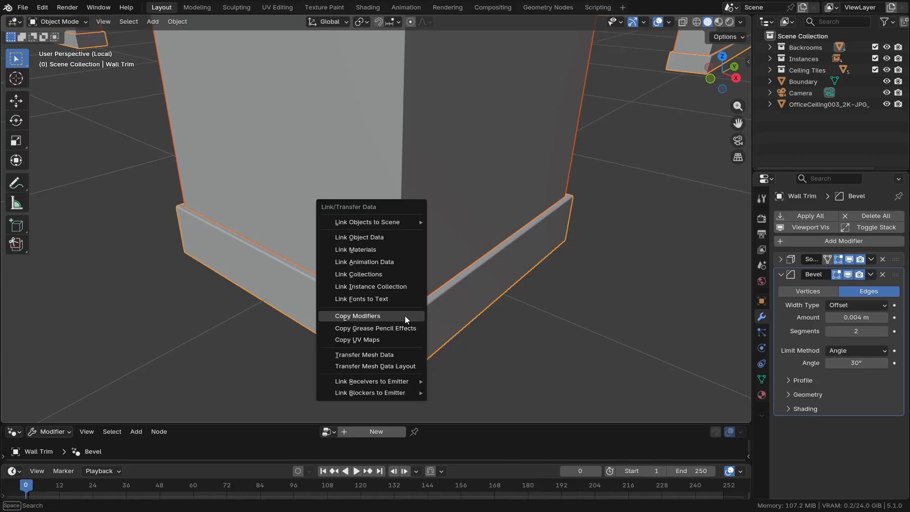
click(368, 316)
Remove the copied Solidify modifier from Walls, keeping only the Bevel, and deselect everything
shift+middle_drag(416, 306, 397, 317)
scroll(394, 318, down, 1)
click(397, 286)
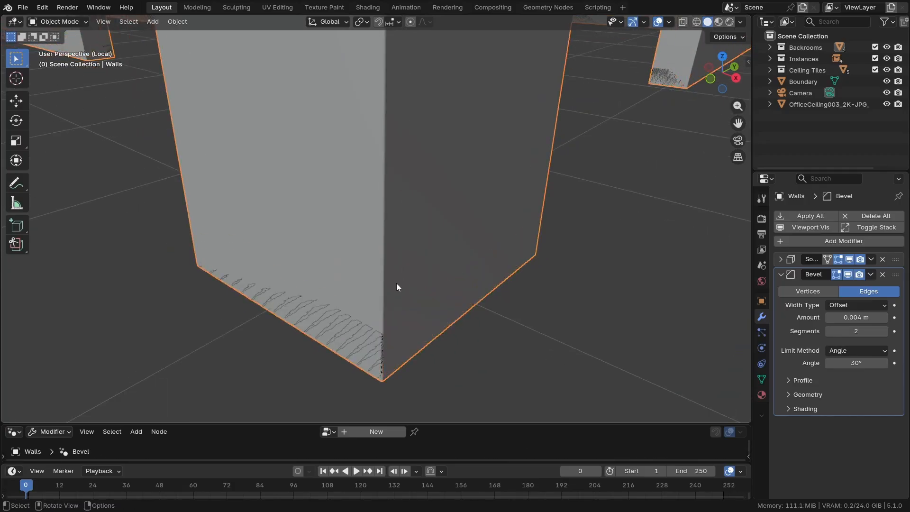
click(882, 259)
scroll(433, 260, down, 5)
key(alt+a)
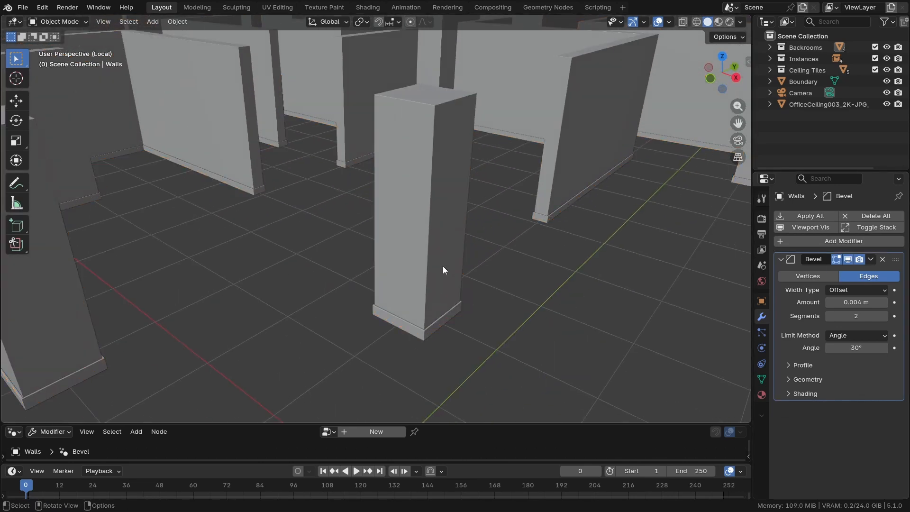
Leave local view and display the whole maze from the camera in rendered shading to check the trimmed walls
scroll(442, 266, down, 6)
middle_drag(443, 266, 414, 297)
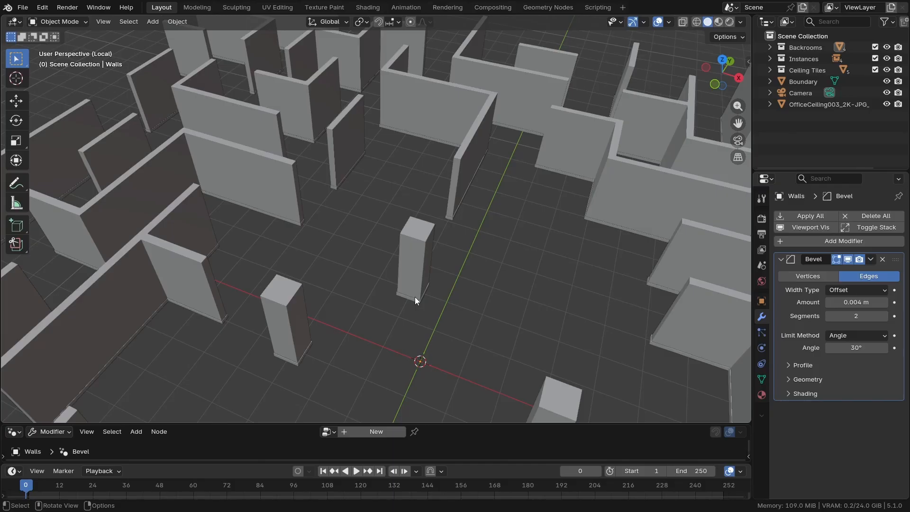
key(KP_0)
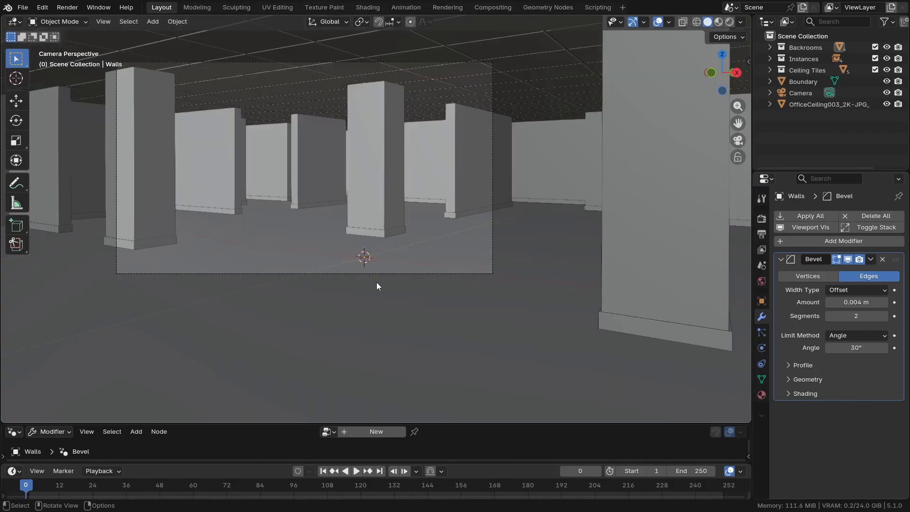
shift+middle_drag(332, 264, 378, 326)
scroll(379, 325, up, 3)
key(z)
scroll(358, 194, down, 1)
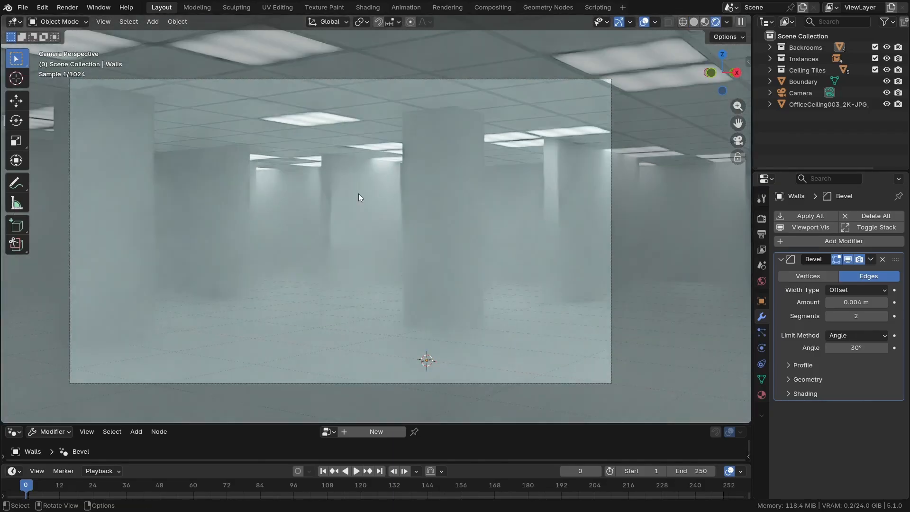
scroll(359, 193, up, 1)
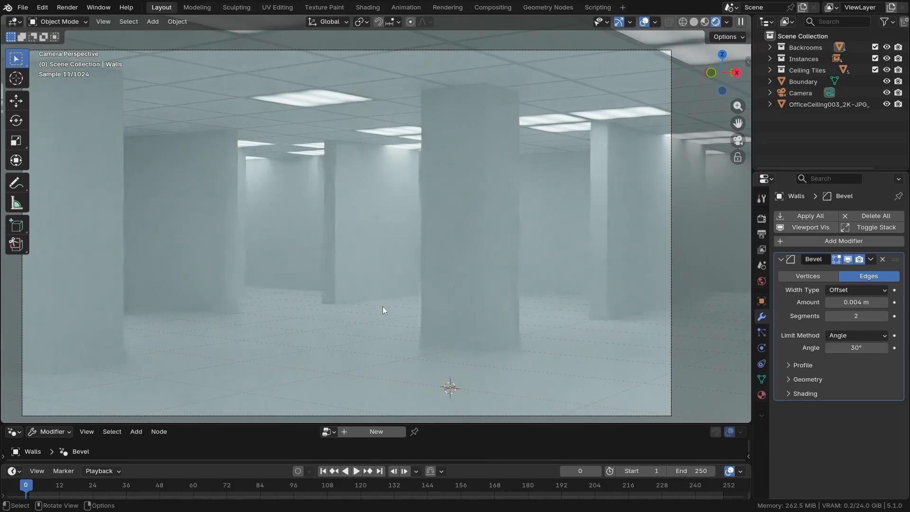
shift+middle_drag(366, 227, 374, 229)
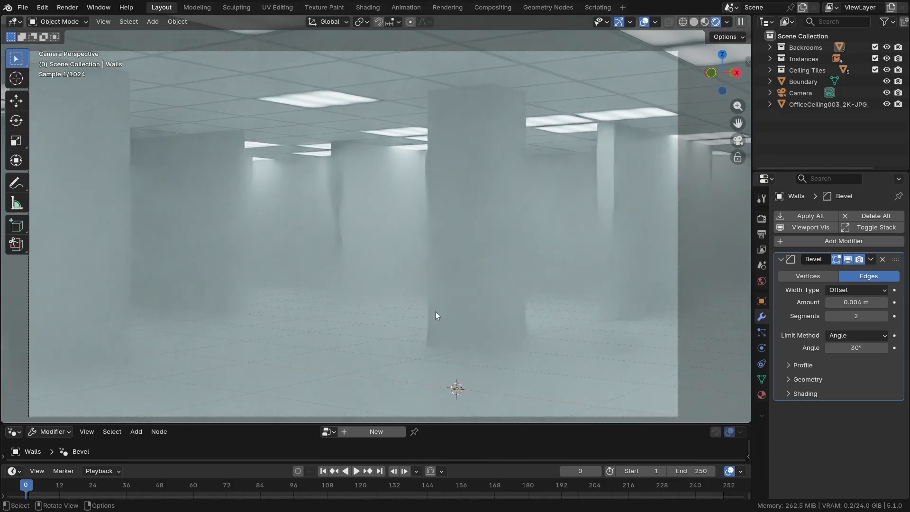
shift+middle_drag(463, 243, 456, 243)
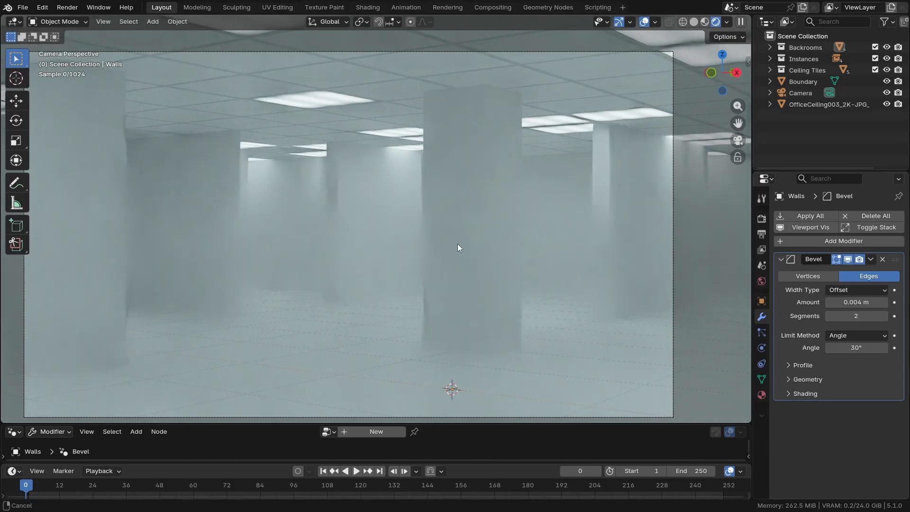
Select the Walls object, enlarge the node editor, switch it to the Shader Editor, and create a material named Walls
click(467, 264)
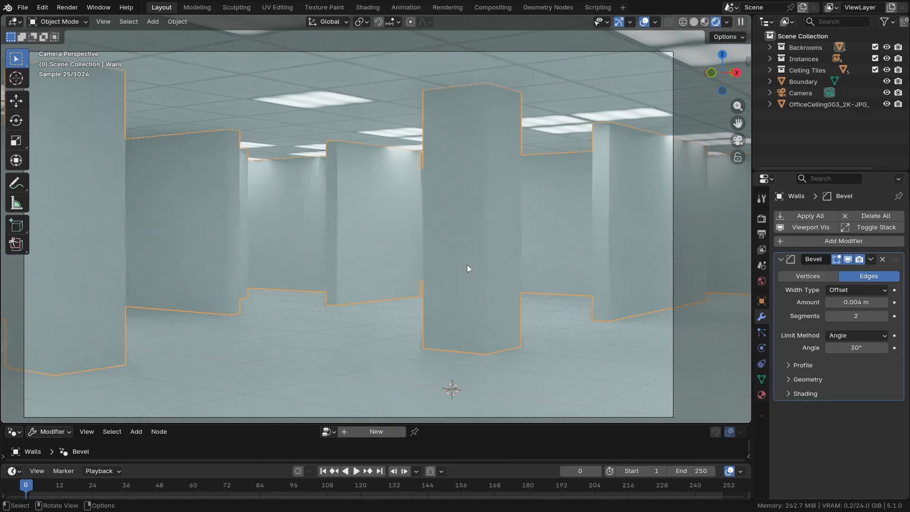
drag(433, 423, 256, 305)
click(14, 314)
click(53, 401)
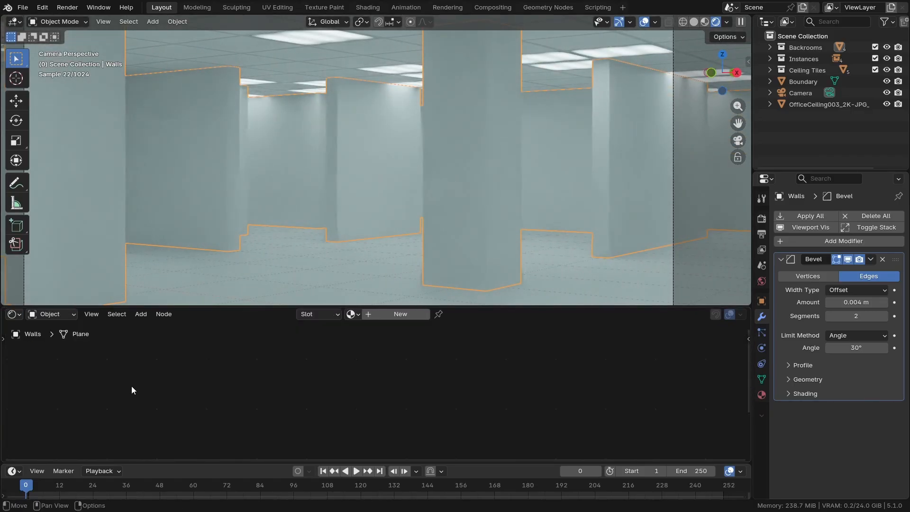
click(381, 317)
click(385, 315)
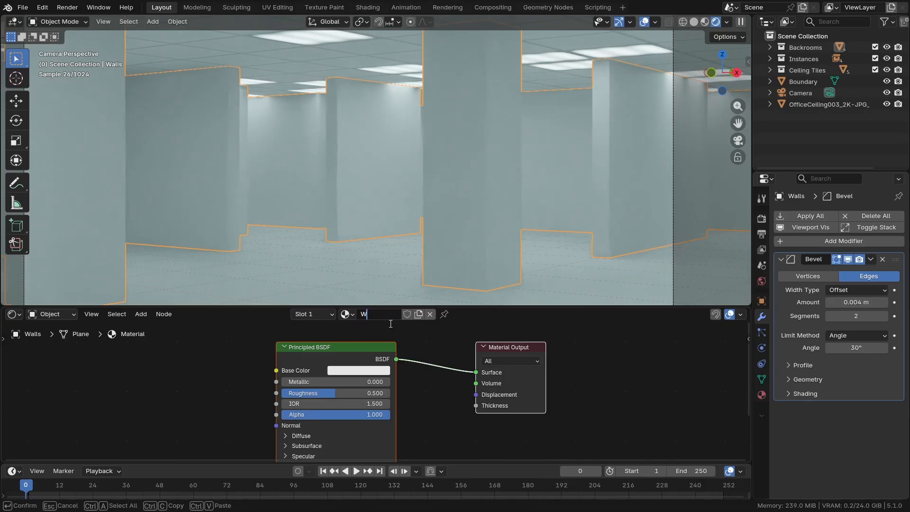
key(Return)
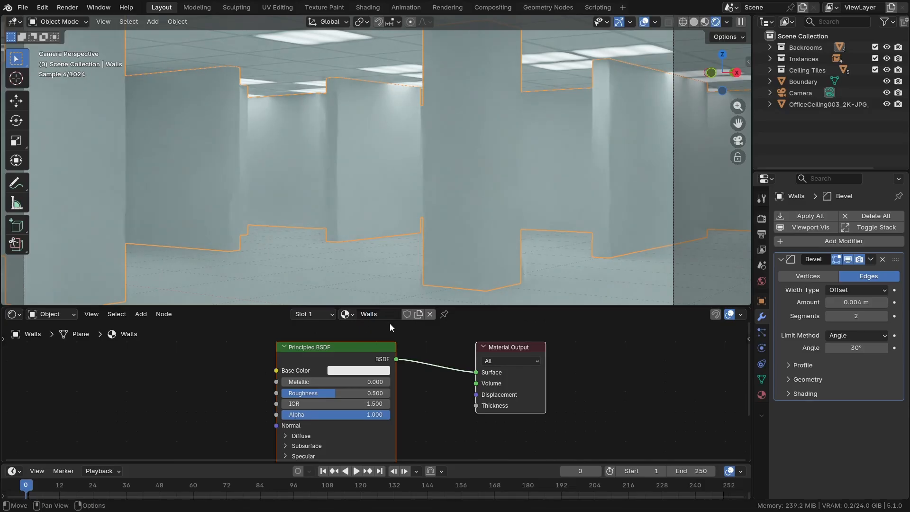
Add an Image Texture node beside the Principled BSDF in the Walls material
click(232, 377)
scroll(233, 378, down, 1)
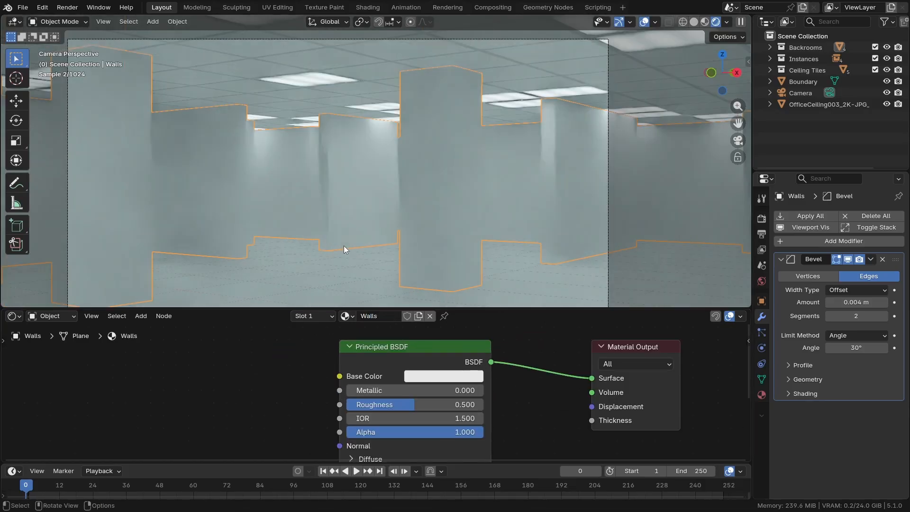
scroll(344, 245, up, 1)
scroll(300, 387, up, 1)
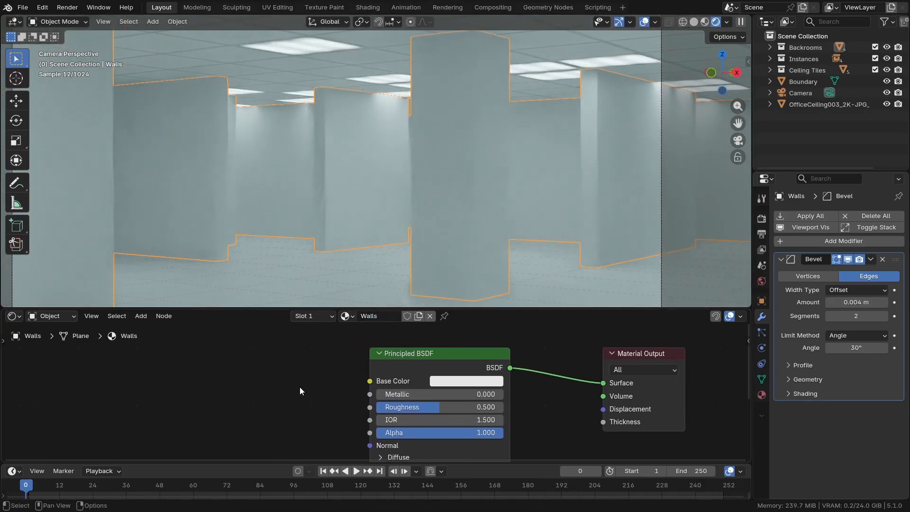
key(shift+a)
text(image)
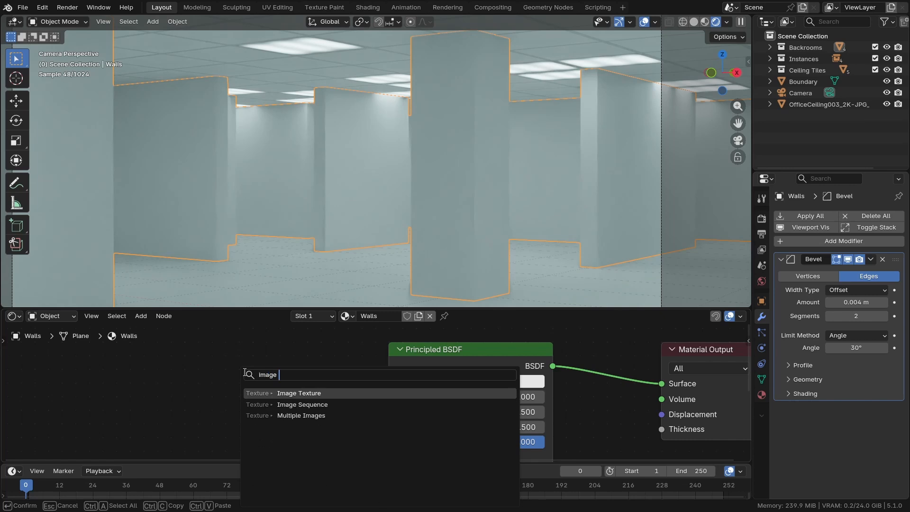
key(Return)
click(323, 376)
Load "Backrooms wallpaper background Ojinavi reddit.png" from the Textures\Images\Off Internet folder into the Image Texture node
click(315, 407)
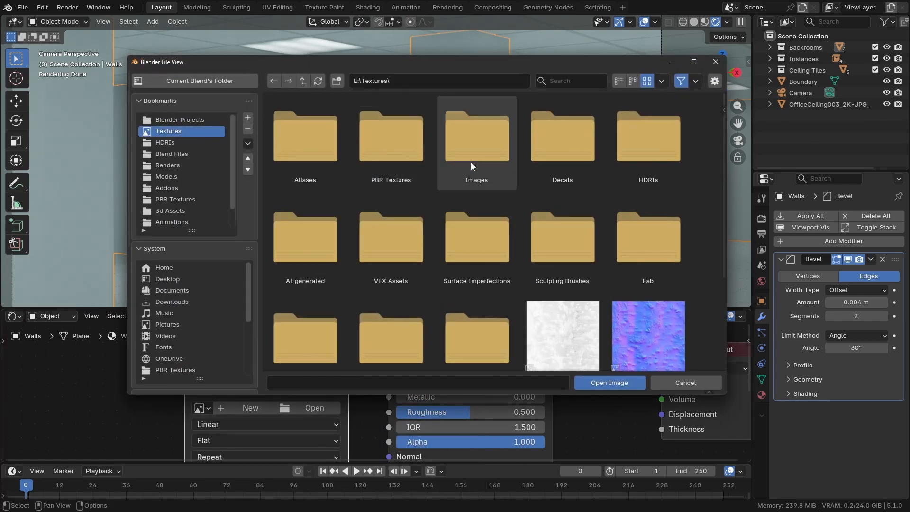
click(456, 151)
double_click(457, 148)
double_click(304, 150)
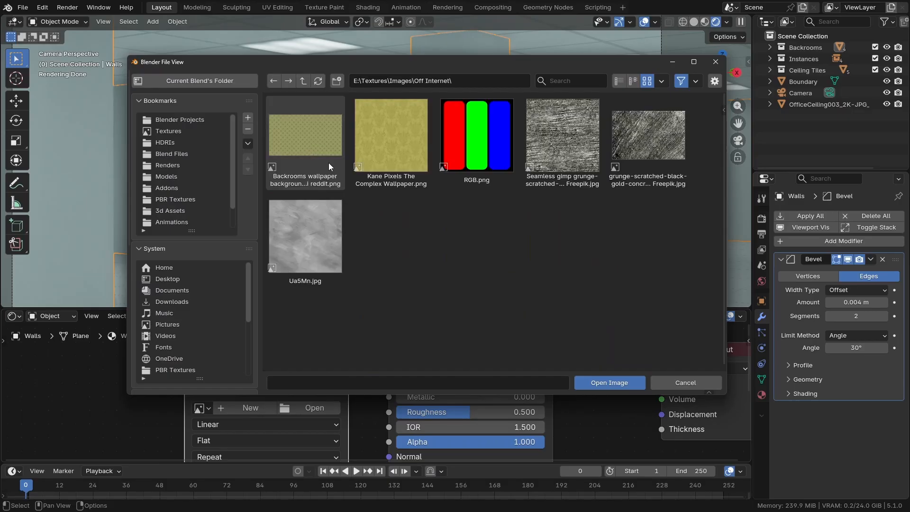
click(321, 163)
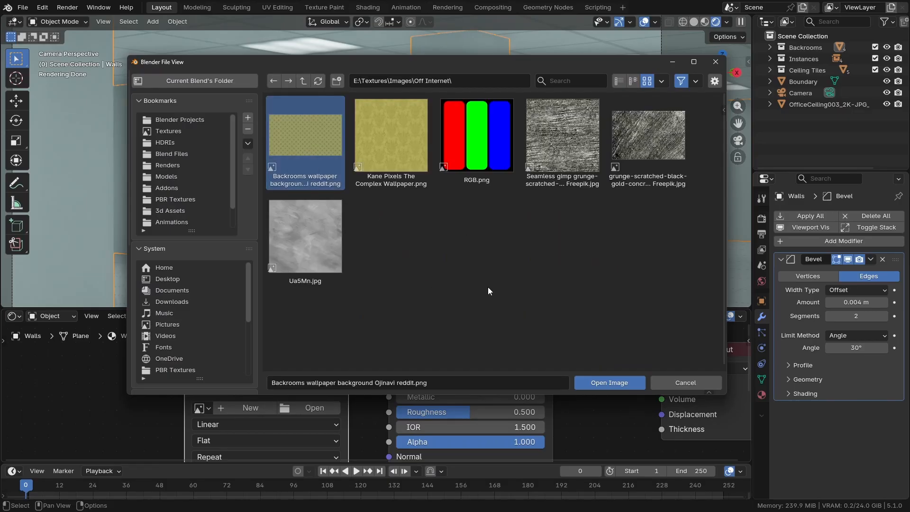
click(609, 382)
Connect the wallpaper image's Color output to the Base Color of the Principled BSDF
scroll(342, 389, down, 6)
middle_drag(315, 407, 289, 390)
scroll(342, 373, up, 4)
scroll(312, 374, down, 5)
drag(293, 365, 388, 366)
scroll(311, 364, up, 4)
scroll(328, 385, down, 3)
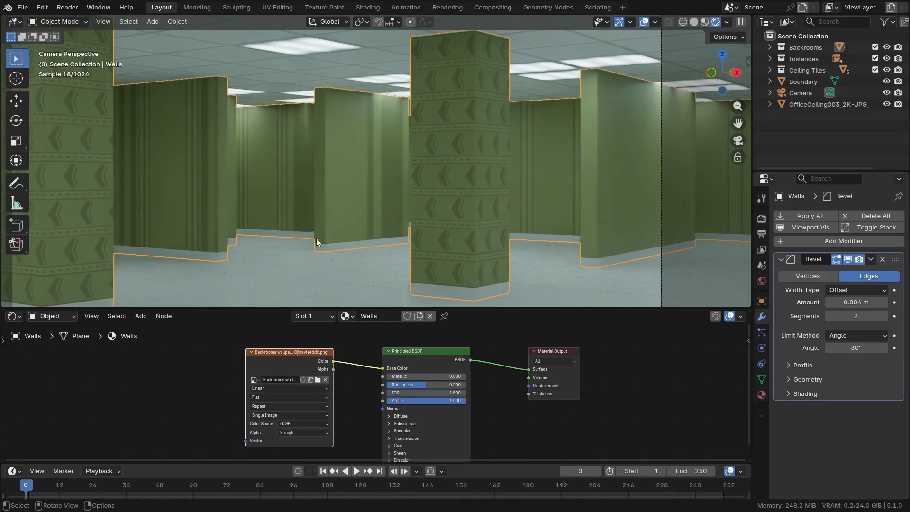
Examine how the wallpaper maps onto the walls in the camera view, and switch the viewport to solid shading
shift+middle_drag(303, 213, 320, 203)
scroll(336, 183, down, 1)
scroll(303, 147, up, 1)
scroll(294, 149, down, 1)
scroll(256, 175, up, 1)
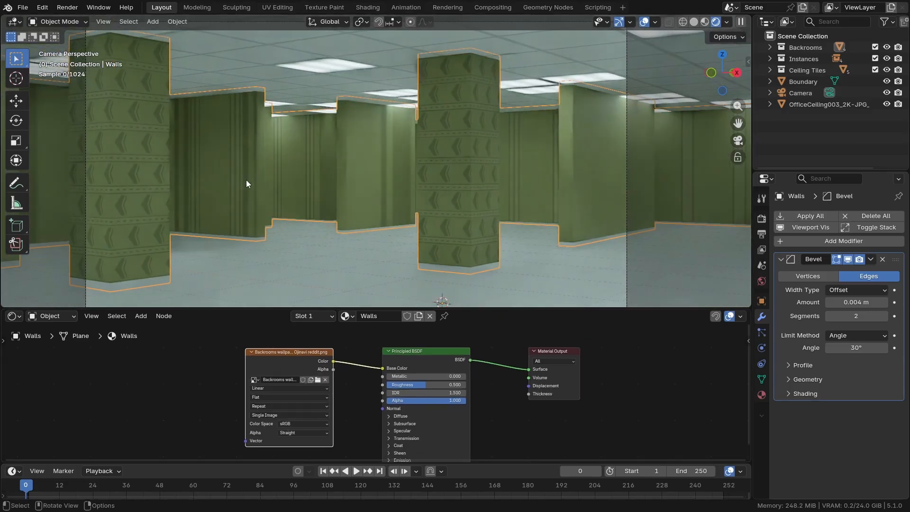
scroll(249, 180, up, 1)
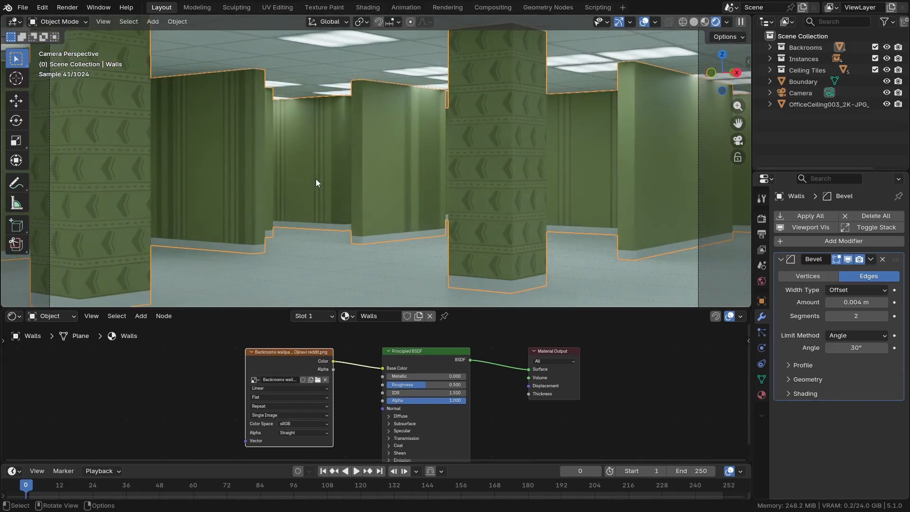
key(z)
click(468, 170)
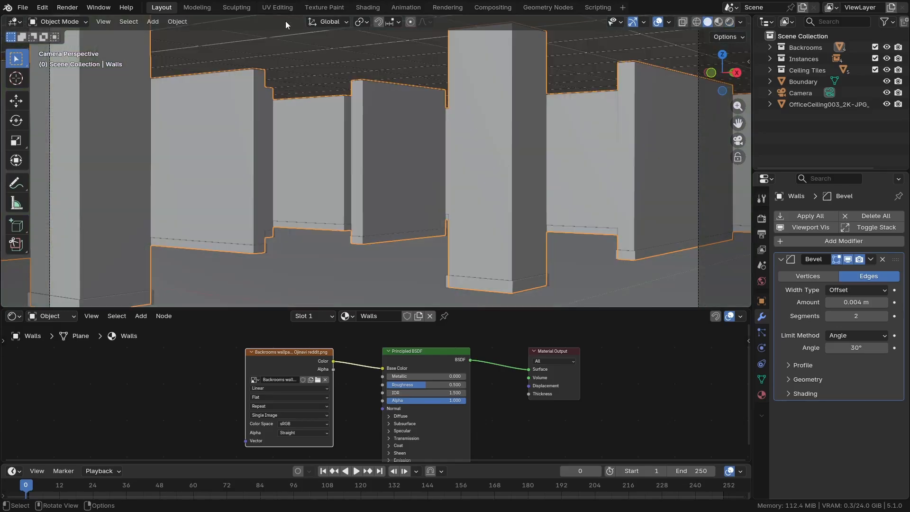
Open the Walls mesh in the UV Editing workspace, isolate it in local view, and use edge selection
click(277, 7)
key(KP_Divide)
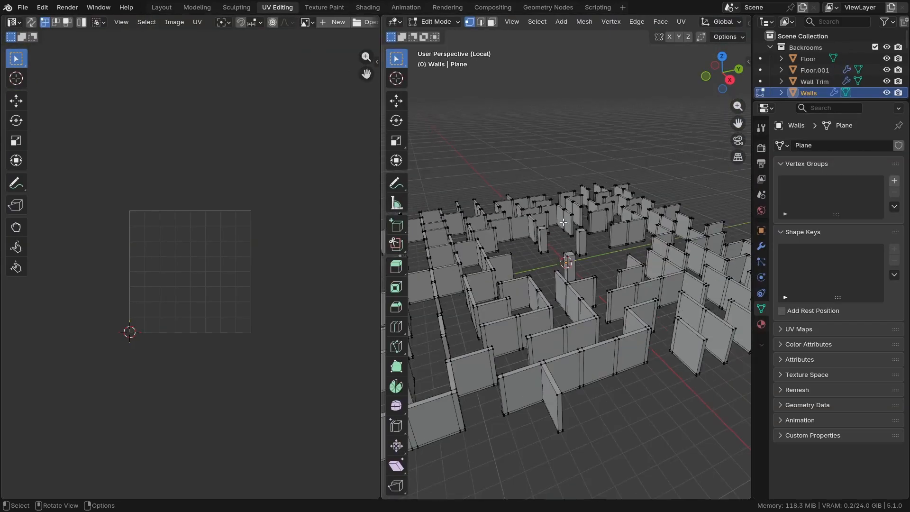
scroll(617, 364, up, 4)
key(2)
Mark the top edge loops of two joined walls near the maze centre as seams and deselect everything
alt+shift+click(567, 333)
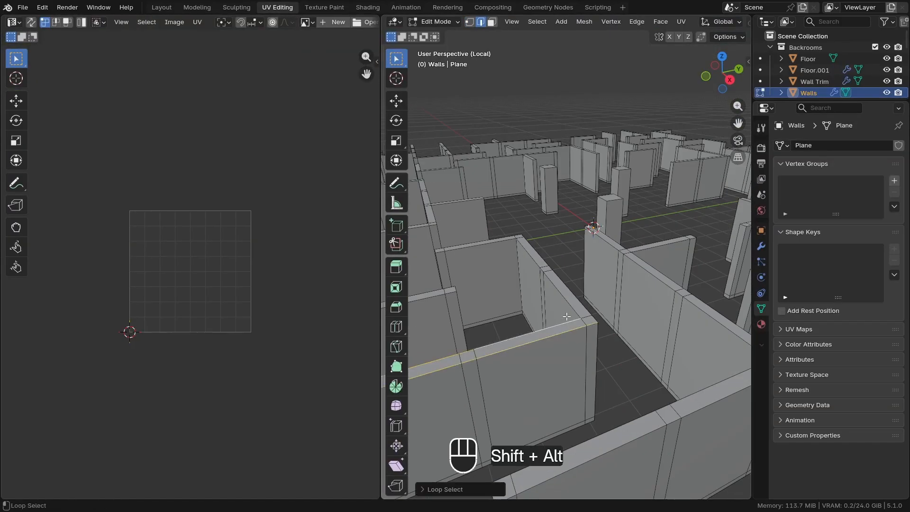
alt+shift+click(575, 303)
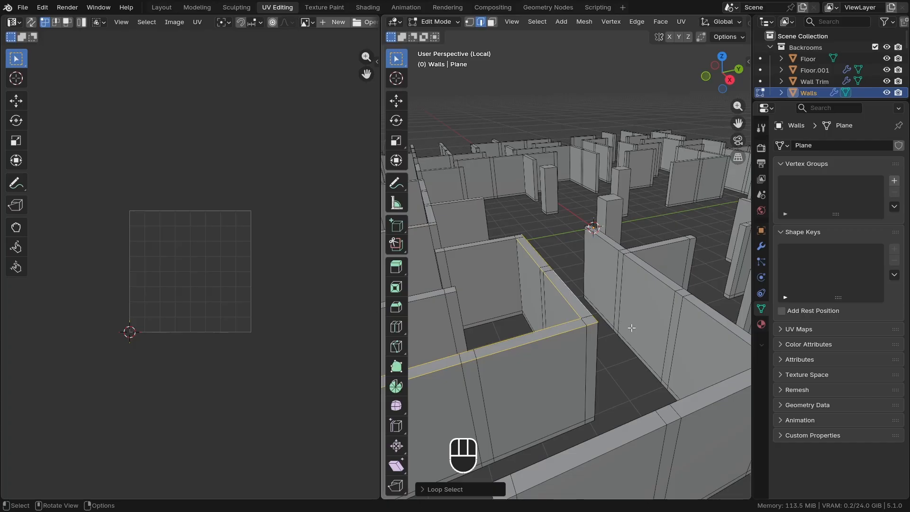
key(ctrl+e)
click(632, 328)
middle_drag(632, 328, 626, 335)
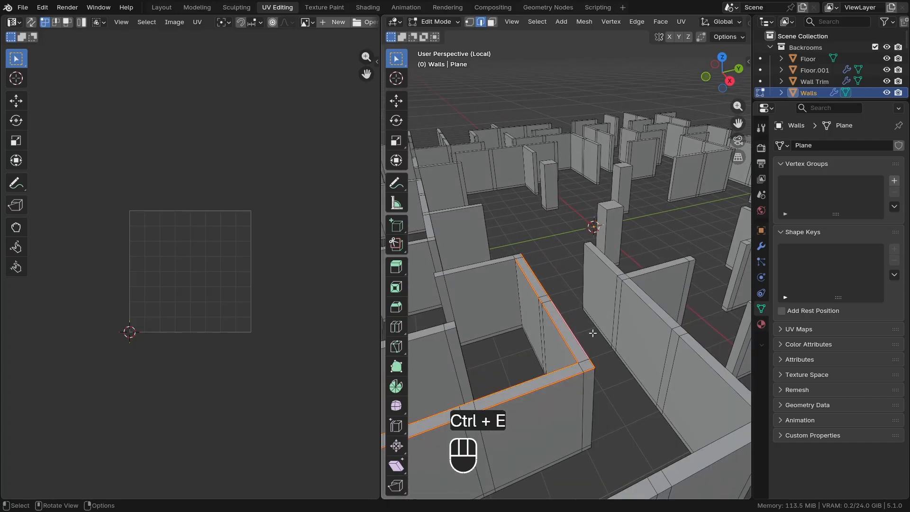
key(a)
key(alt+a)
scroll(602, 343, down, 5)
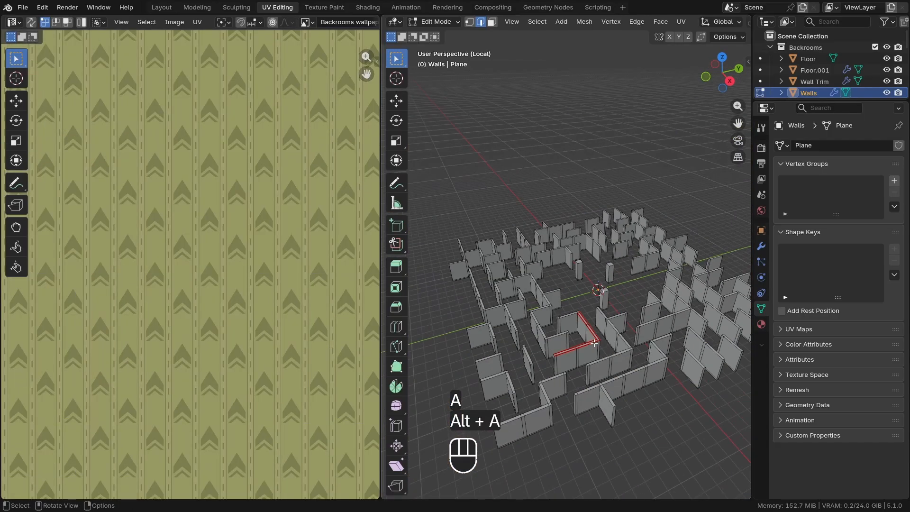
Undo the seam marking on the wall-top edges and clear the selection
scroll(612, 350, up, 5)
key(ctrl+z)
key(ctrl+z)
key(ctrl+z)
key(ctrl+z)
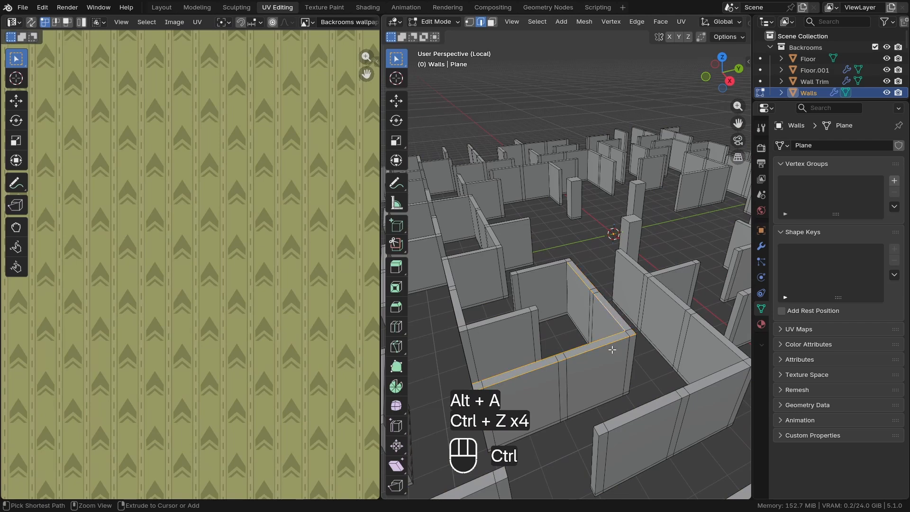
mouse_move(612, 350)
middle_down()
mouse_move(612, 326)
mouse_move(615, 335)
middle_up()
scroll(612, 326, down, 6)
scroll(607, 327, up, 3)
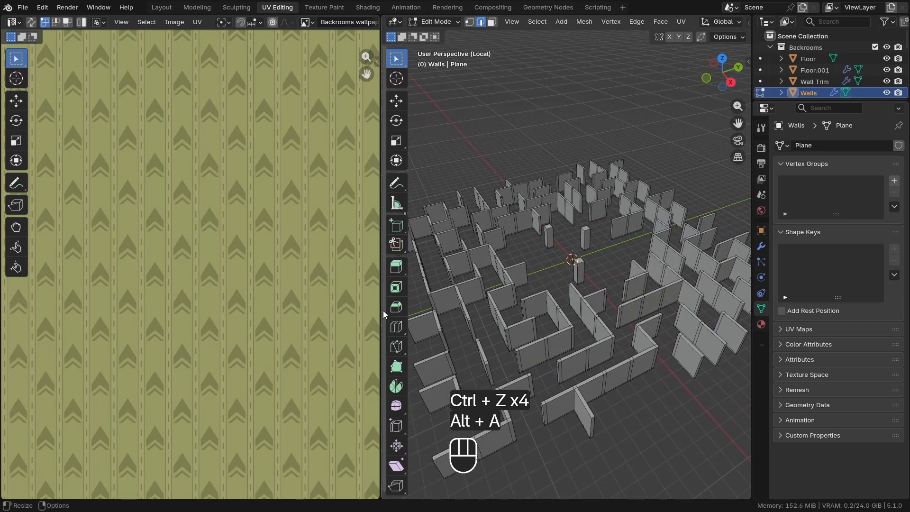
Widen the 3D viewport, select the entire Walls mesh, and unwrap it with Cube Projection
drag(381, 309, 312, 313)
scroll(557, 297, down, 1)
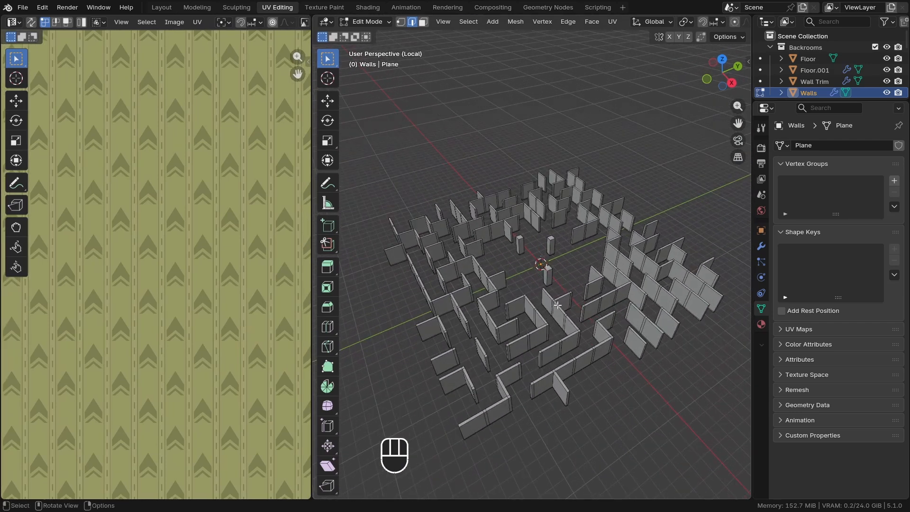
middle_drag(552, 296, 554, 303)
key(a)
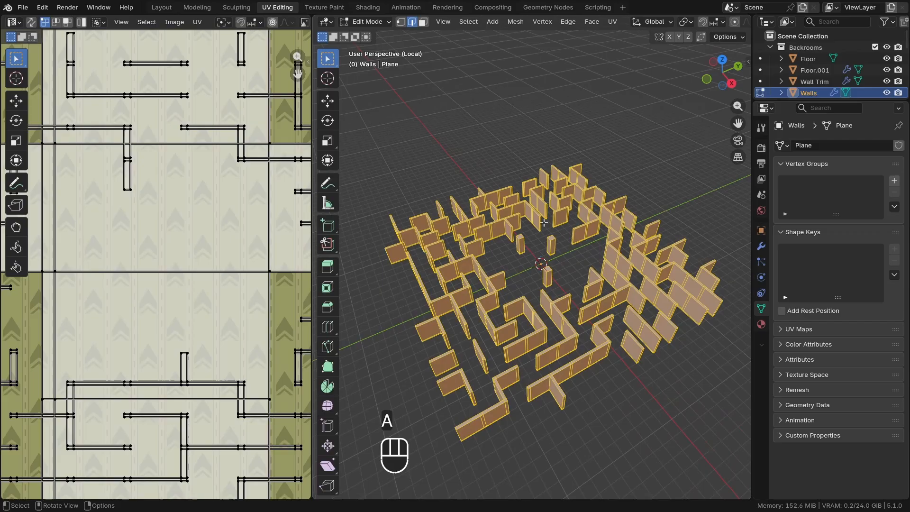
key(u)
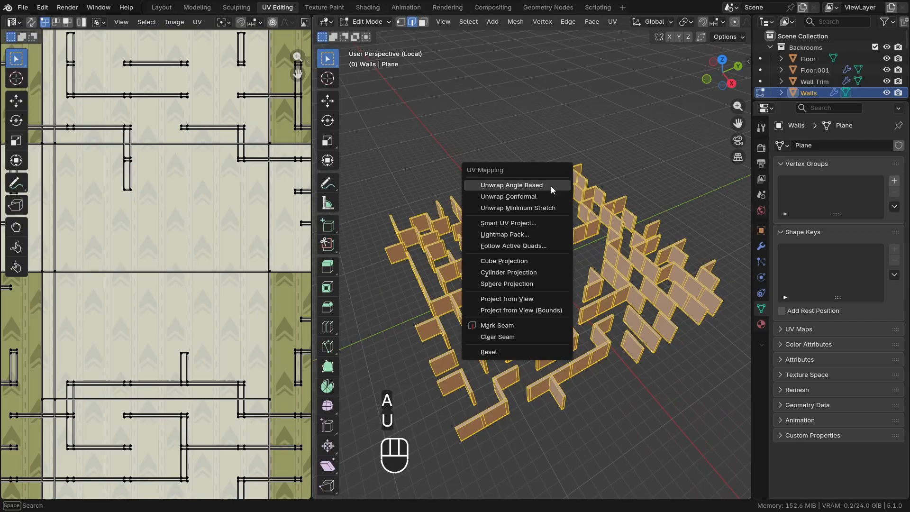
click(500, 262)
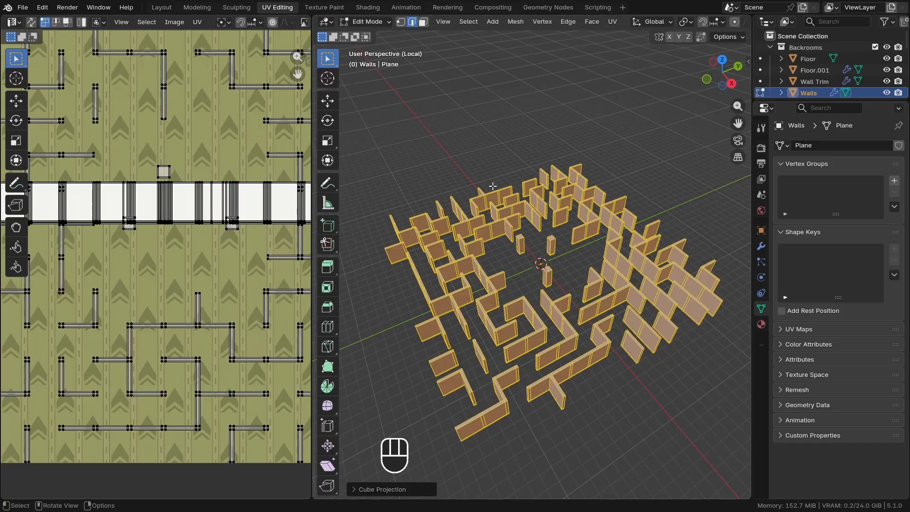
Return to the Layout workspace and check the cube-projected wallpaper from the camera in rendered shading
click(161, 7)
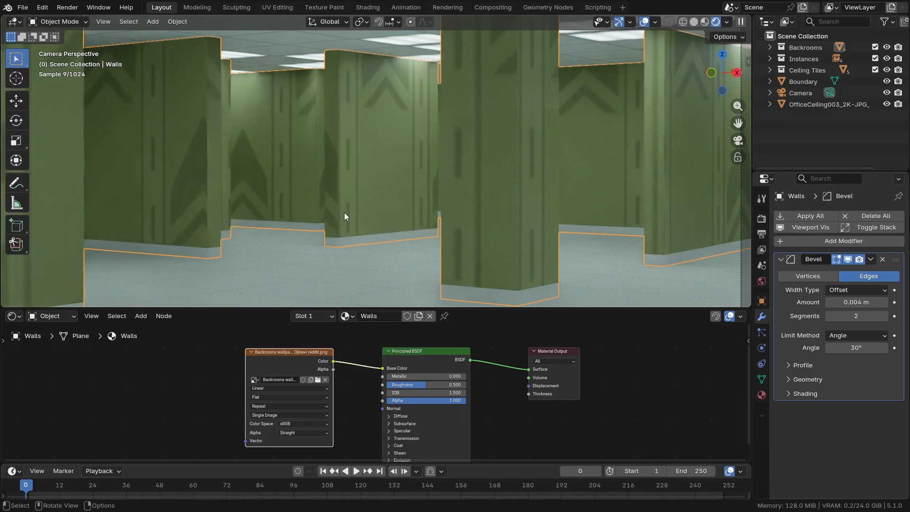
scroll(333, 214, down, 2)
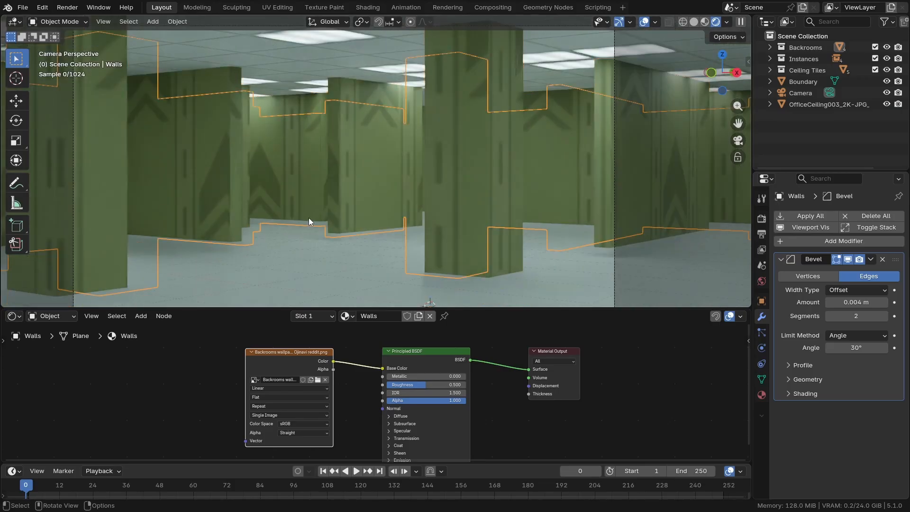
scroll(303, 373, up, 2)
middle_drag(280, 361, 325, 340)
scroll(325, 340, up, 1)
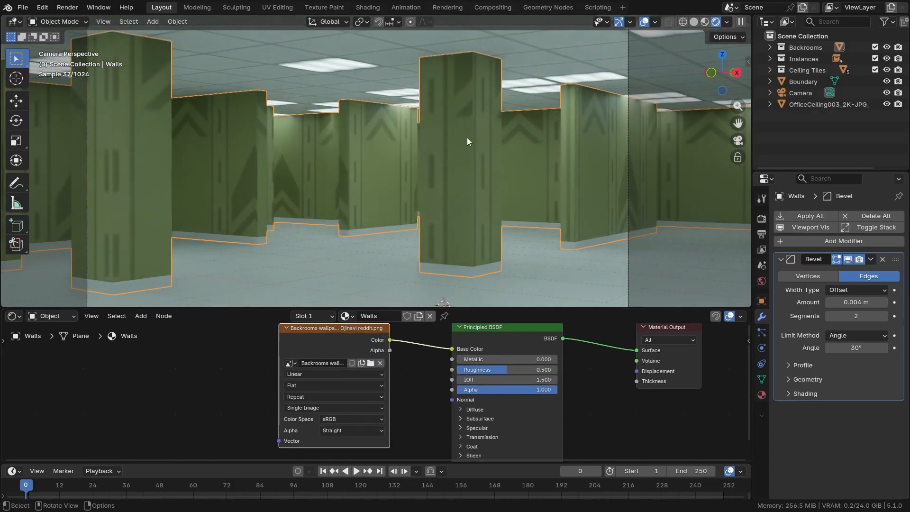
scroll(326, 356, down, 1)
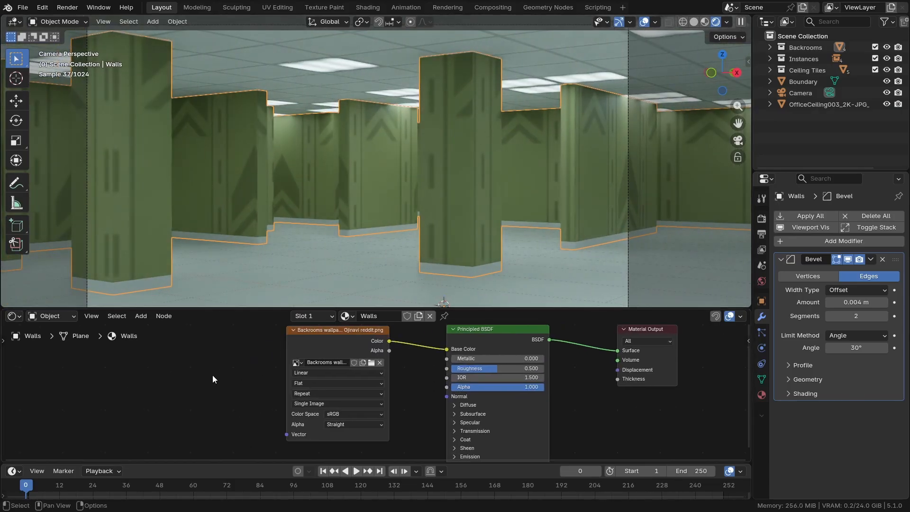
Check in the add-on preferences that Node Wrangler is enabled, and put the preferences window away
key(ctrl+comma)
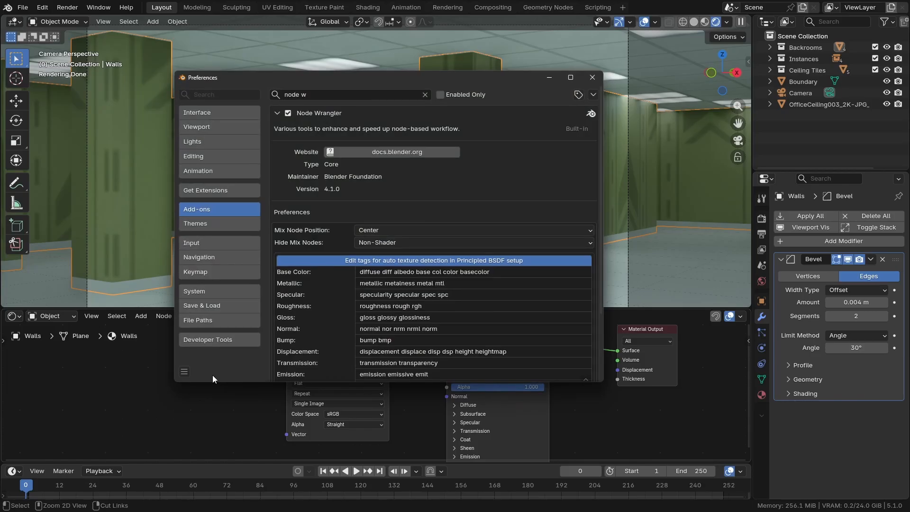
click(299, 115)
click(308, 94)
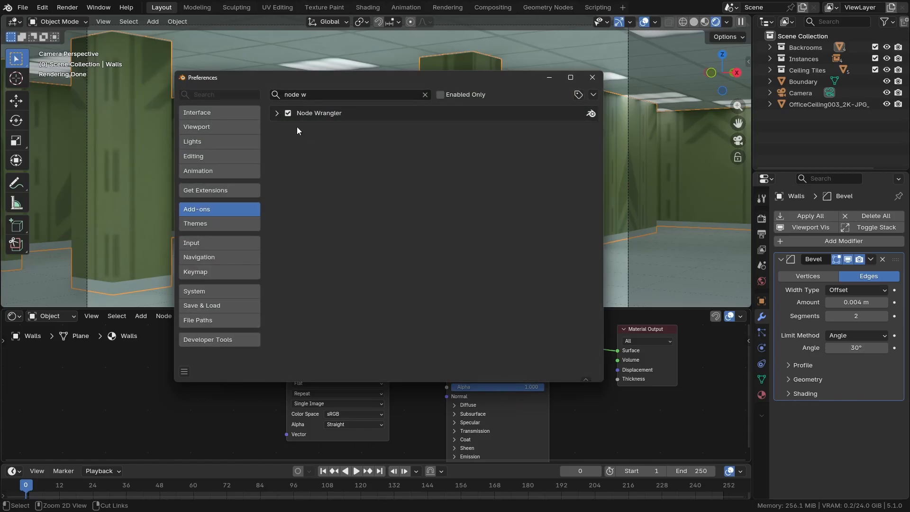
click(277, 113)
click(549, 77)
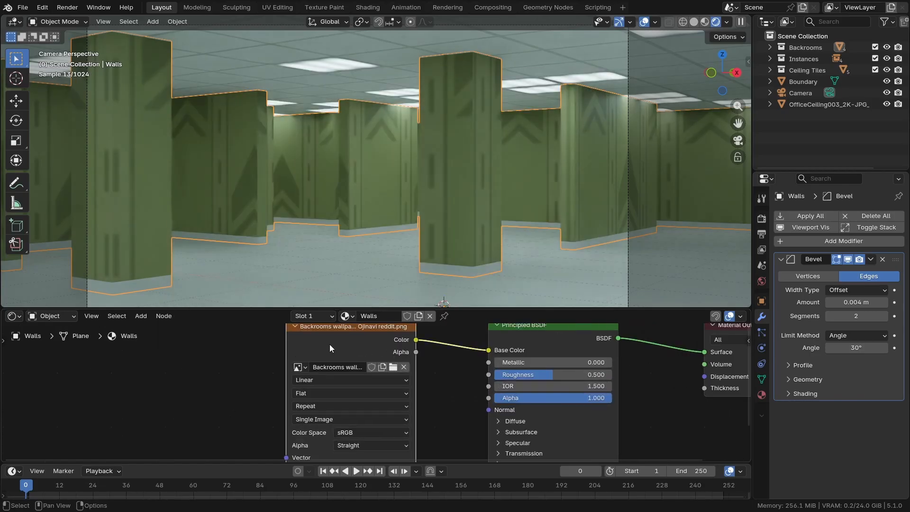
Add Texture Coordinate and Mapping nodes to the wallpaper image with Node Wrangler and space them out
scroll(328, 344, up, 3)
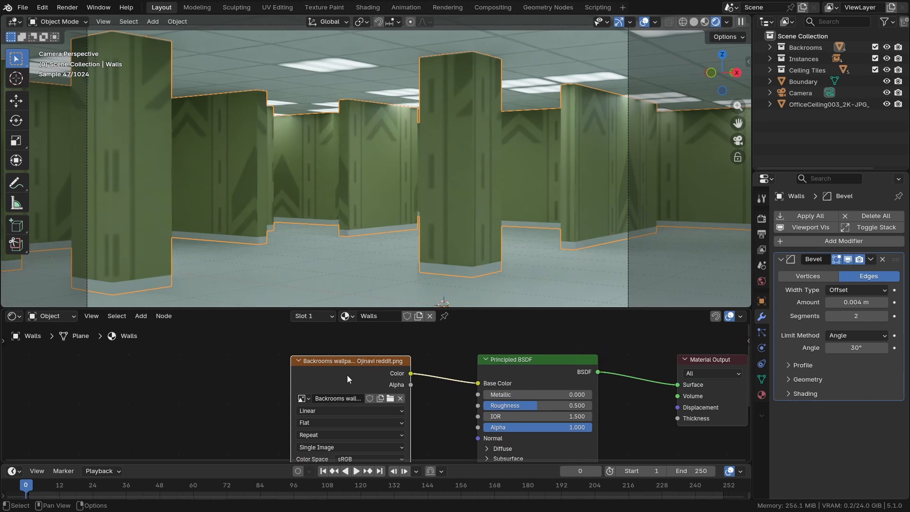
click(325, 405)
key(ctrl+t)
scroll(199, 388, down, 2)
scroll(199, 387, up, 2)
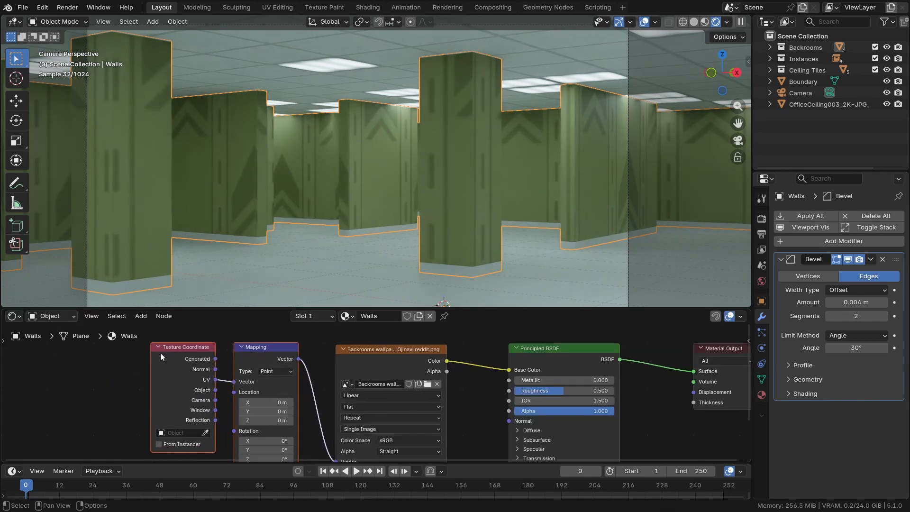
drag(171, 362, 138, 367)
drag(277, 362, 266, 358)
middle_drag(275, 397, 281, 335)
Shrink the wallpaper pattern by raising the Mapping node's X, Y and Z scale to 10 and finally 11.5, checking the walls
scroll(263, 428, up, 3)
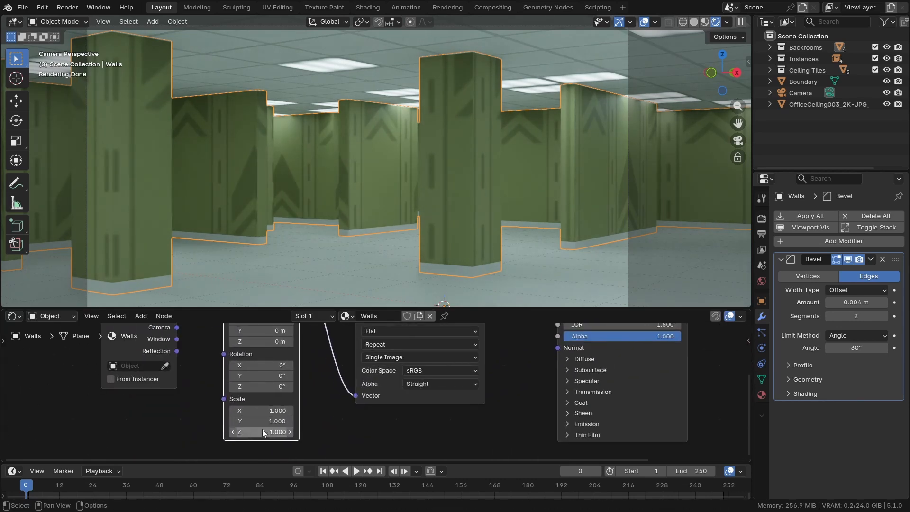
drag(261, 410, 309, 433)
scroll(441, 194, up, 4)
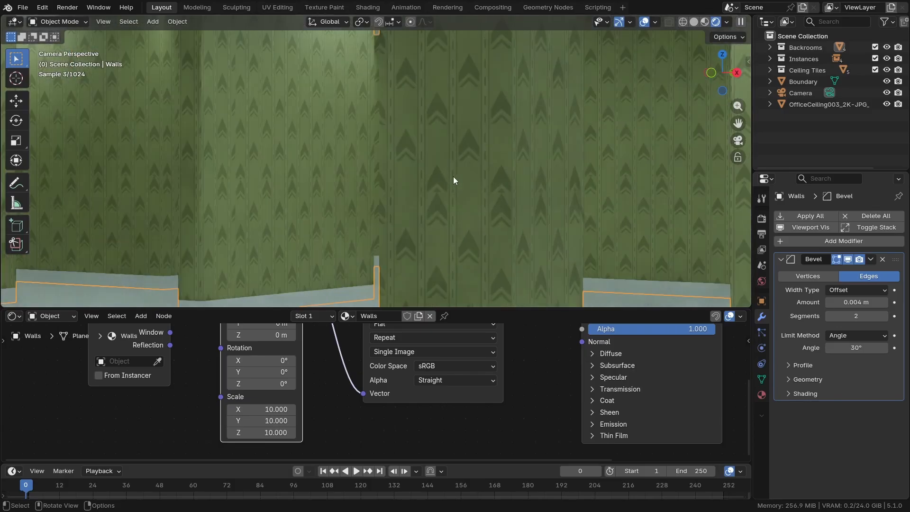
scroll(454, 202, up, 4)
scroll(447, 203, down, 4)
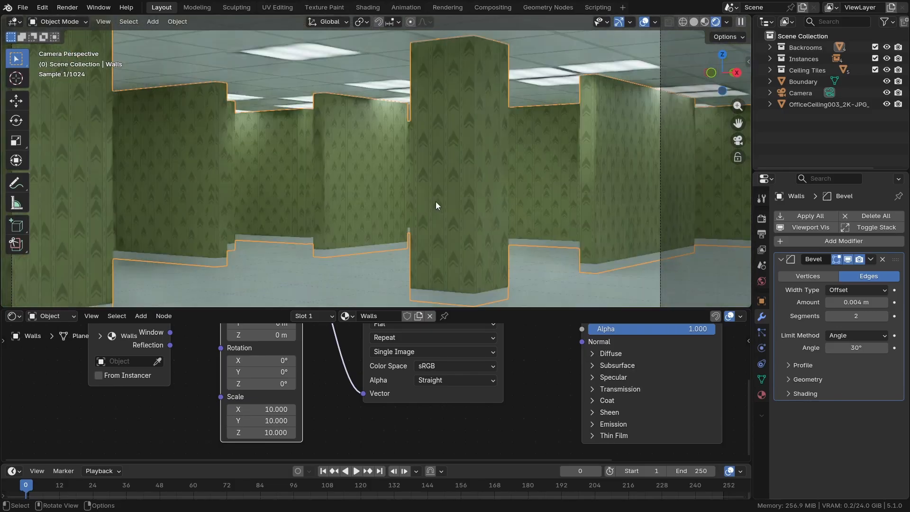
scroll(354, 192, down, 3)
scroll(351, 210, up, 1)
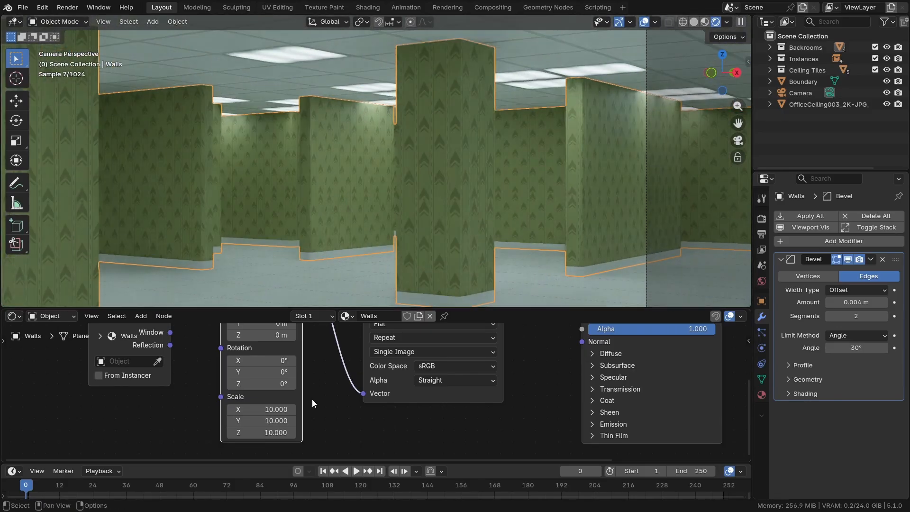
scroll(280, 407, up, 1)
drag(266, 409, 336, 408)
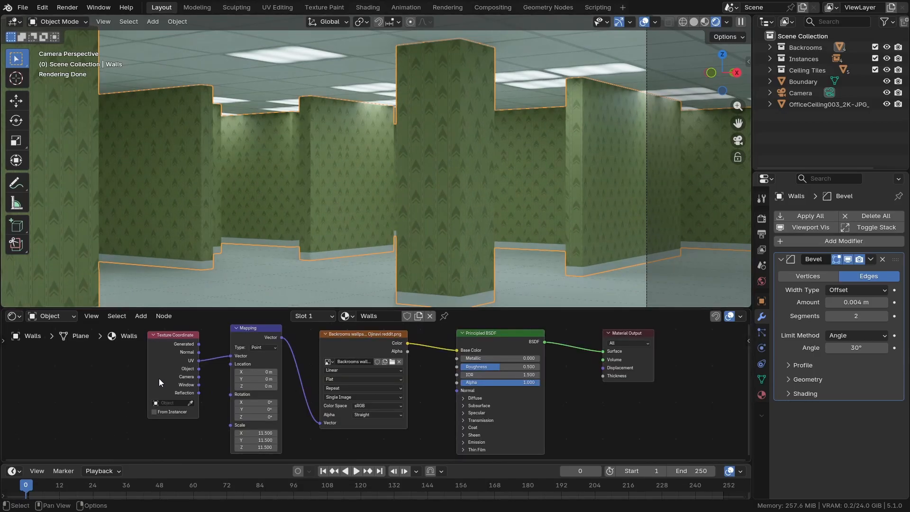
Move the texture nodes away from the Principled BSDF and insert a Color Ramp between the wallpaper image and Base Color
drag(159, 378, 259, 402)
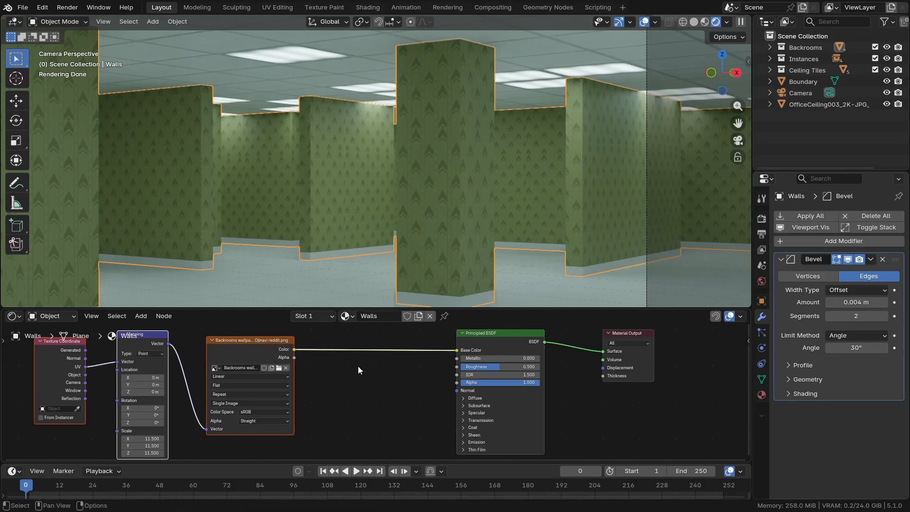
scroll(358, 370, up, 2)
key(shift+a)
text(c)
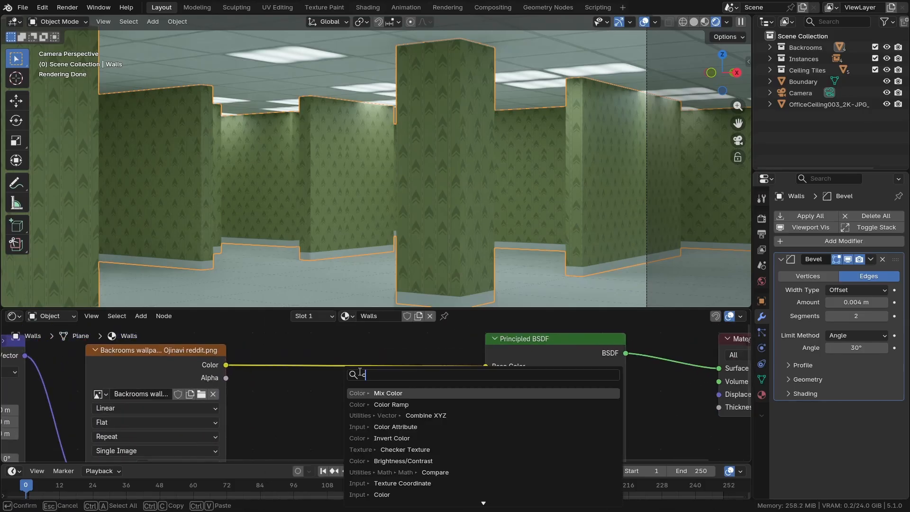
click(379, 404)
click(366, 369)
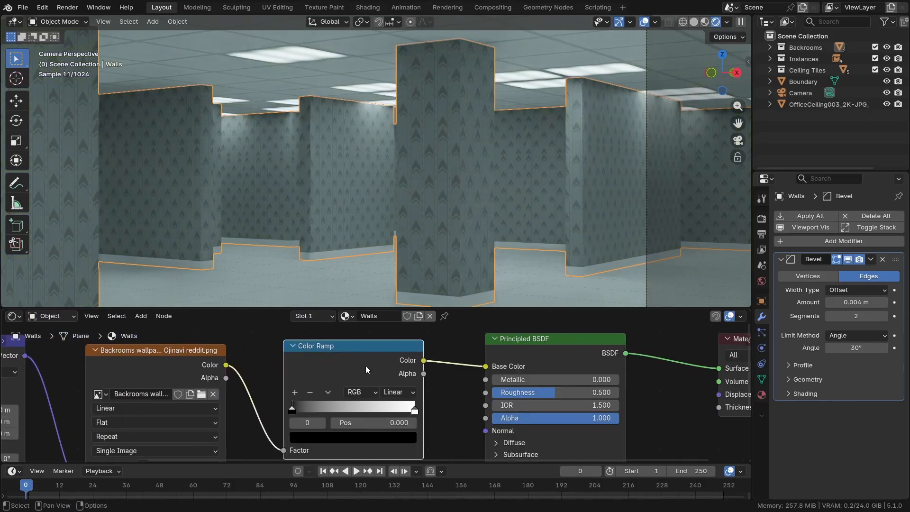
Move the Color Ramp's white stop to about 0.218 while checking the pattern contrast on the walls
scroll(392, 454, up, 2)
drag(412, 388, 270, 389)
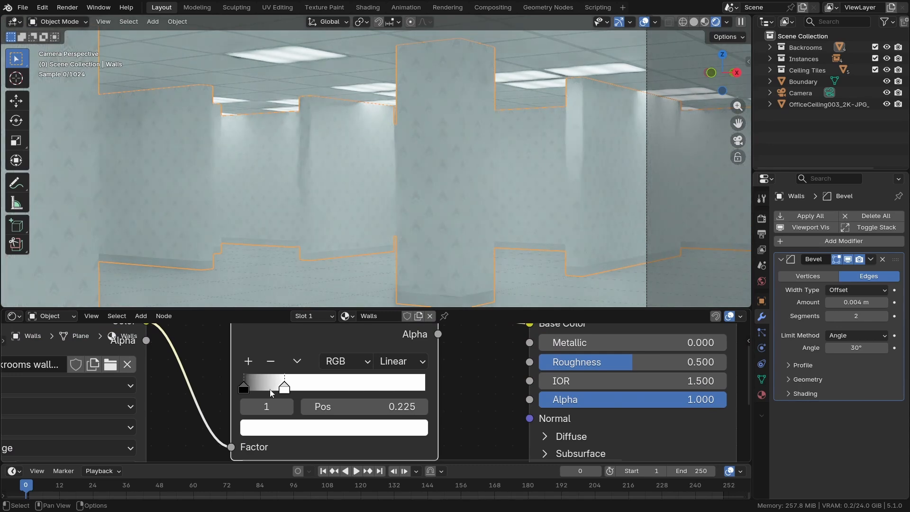
scroll(419, 240, up, 5)
scroll(419, 242, down, 2)
shift+middle_drag(419, 253, 404, 243)
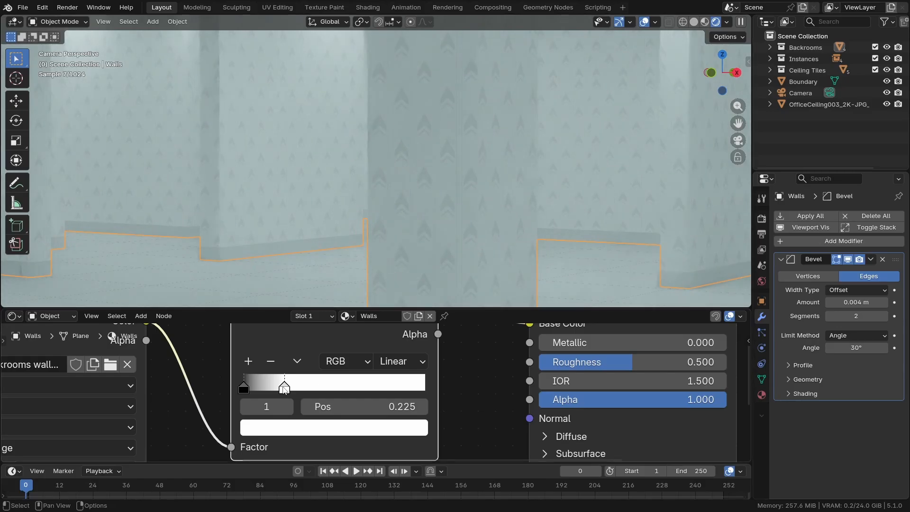
scroll(303, 386, down, 3)
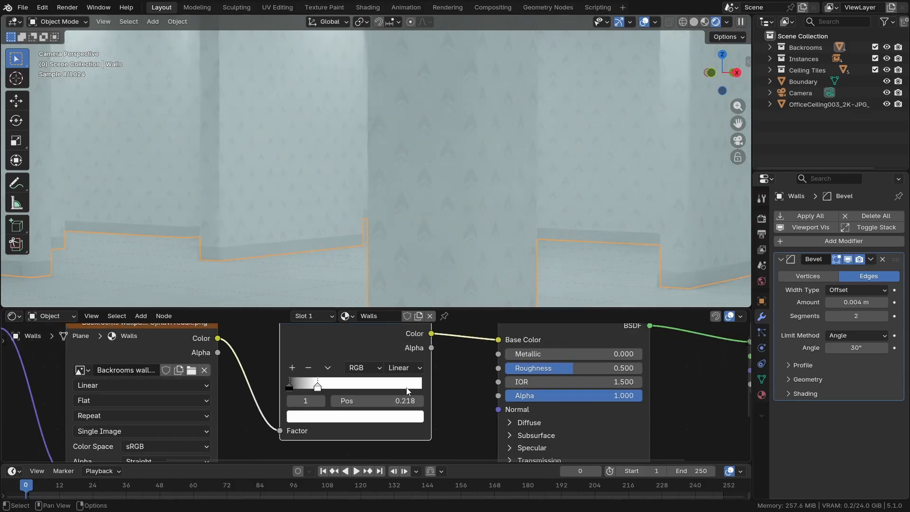
Change the Color Ramp's white stop to a yellow of about hue 0.156 and saturation 0.613
click(259, 419)
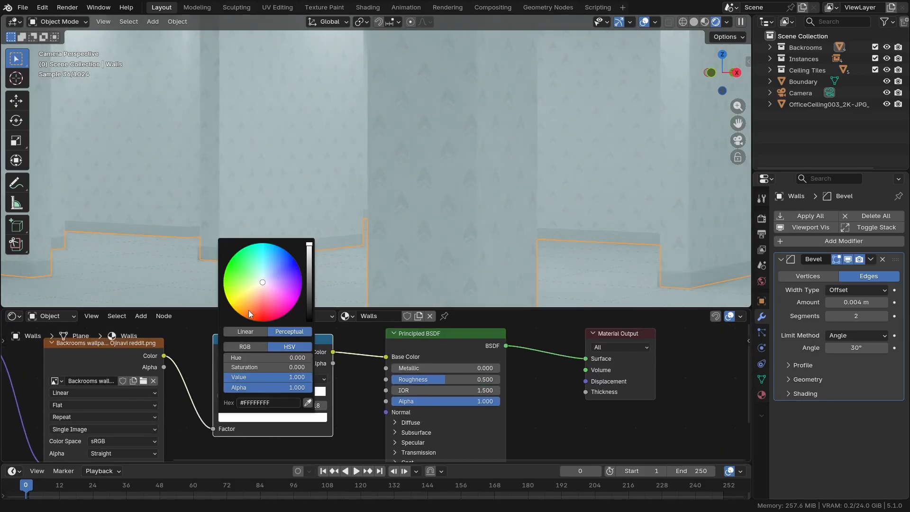
drag(250, 311, 241, 295)
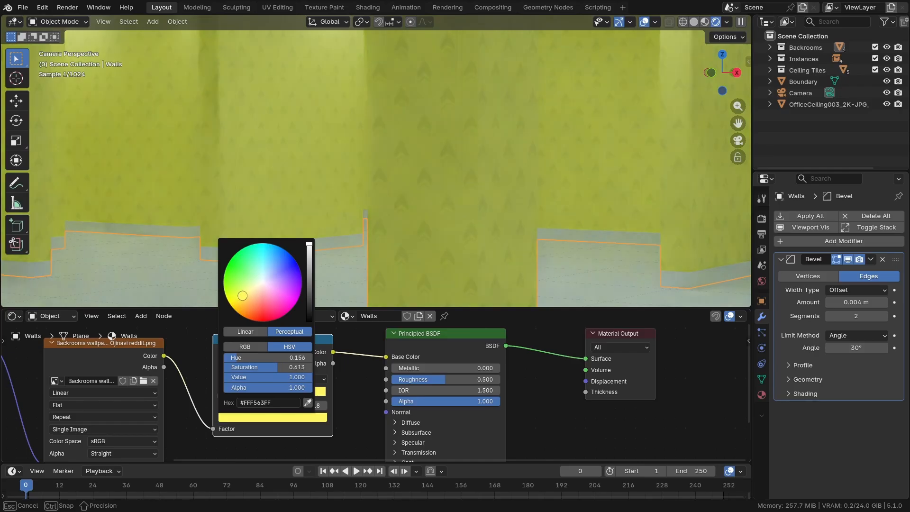
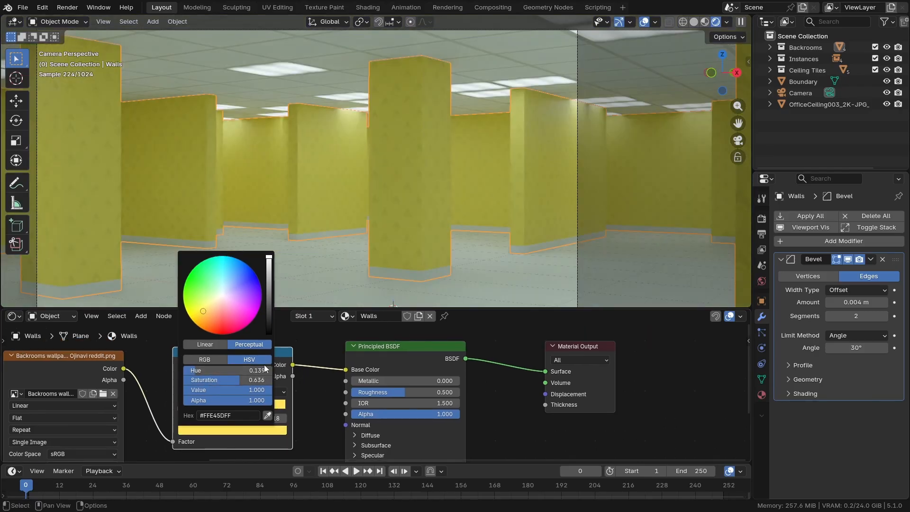
Check the yellow stop's hex code and RGB values, returning the colour read-out to HSV
click(219, 415)
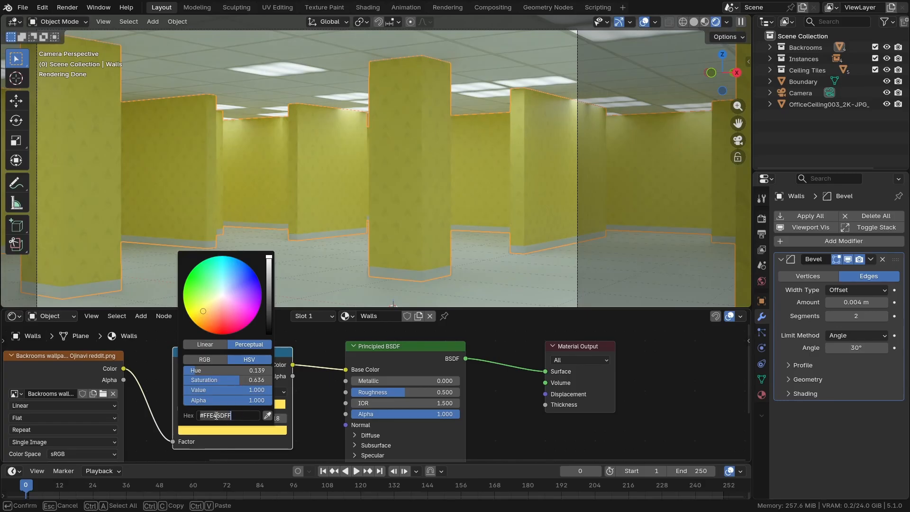
key(Return)
click(208, 360)
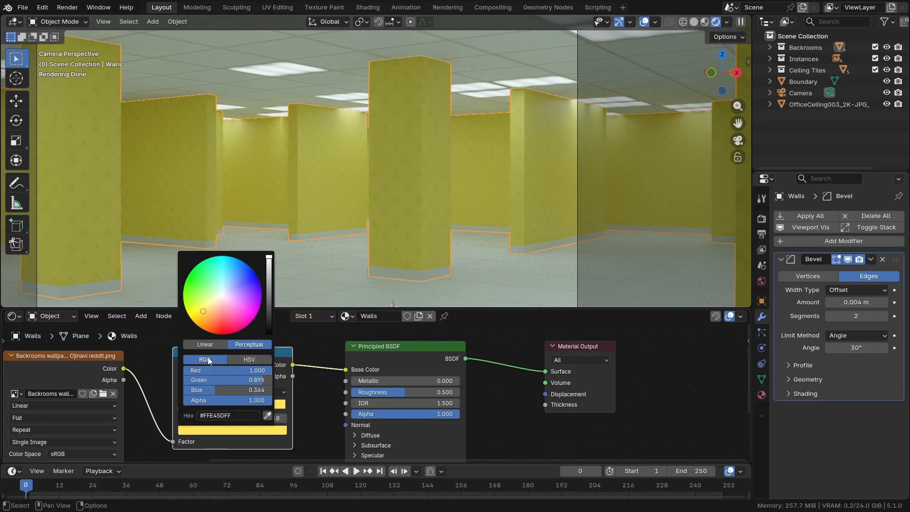
click(248, 359)
Raise the Walls material's roughness to about 0.687 on the Principled BSDF
scroll(521, 123, up, 5)
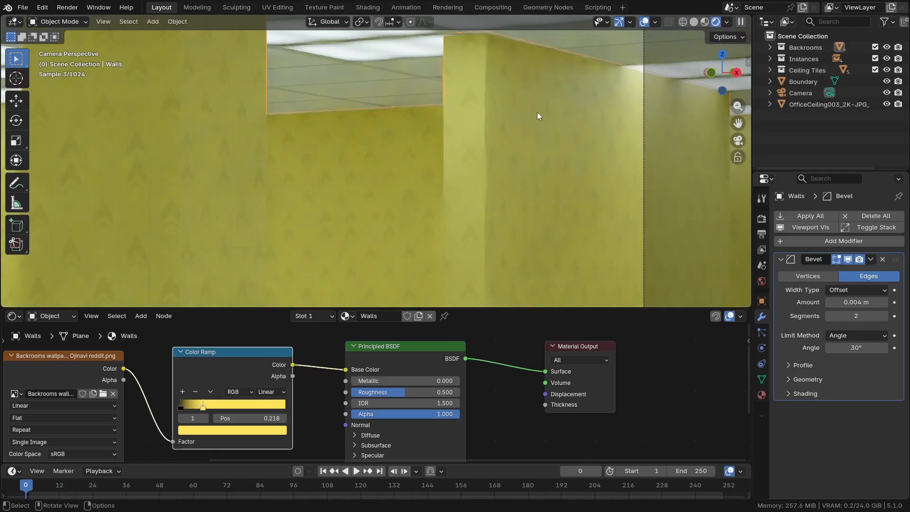
scroll(531, 118, down, 3)
scroll(401, 390, up, 2)
drag(401, 390, 416, 389)
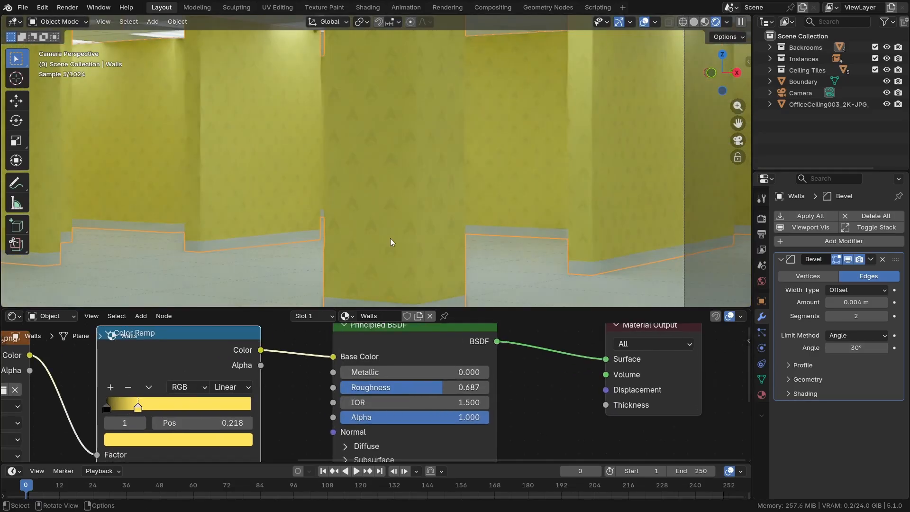
Copy the yellow from the Color Ramp's light stop onto its black stop at position 0
middle_drag(154, 413, 235, 388)
scroll(232, 387, up, 3)
click(172, 386)
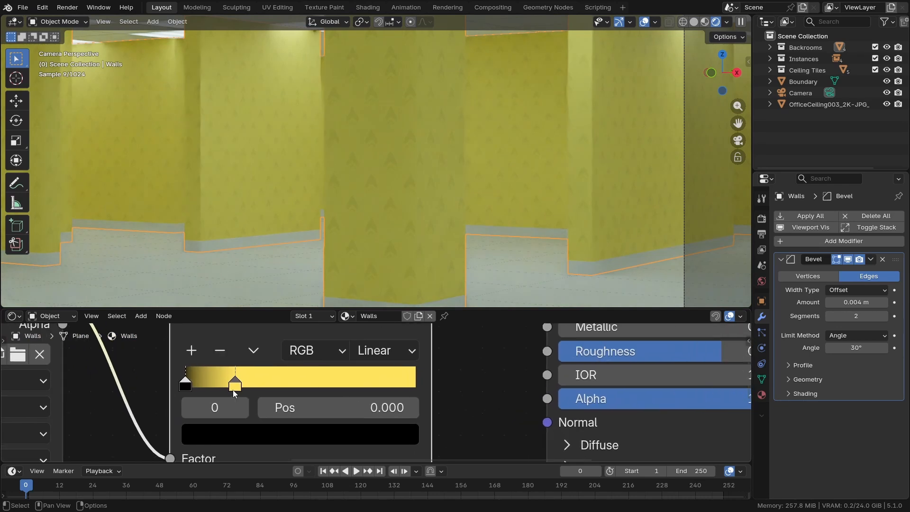
click(230, 388)
scroll(294, 432, down, 2)
scroll(294, 432, down, 1)
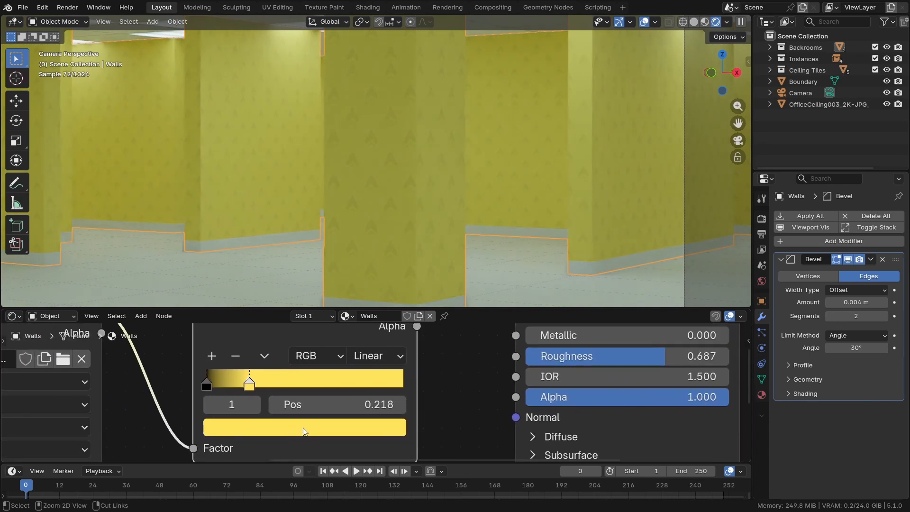
middle_drag(230, 425, 280, 414)
click(210, 391)
scroll(286, 424, up, 1)
key(ctrl+v)
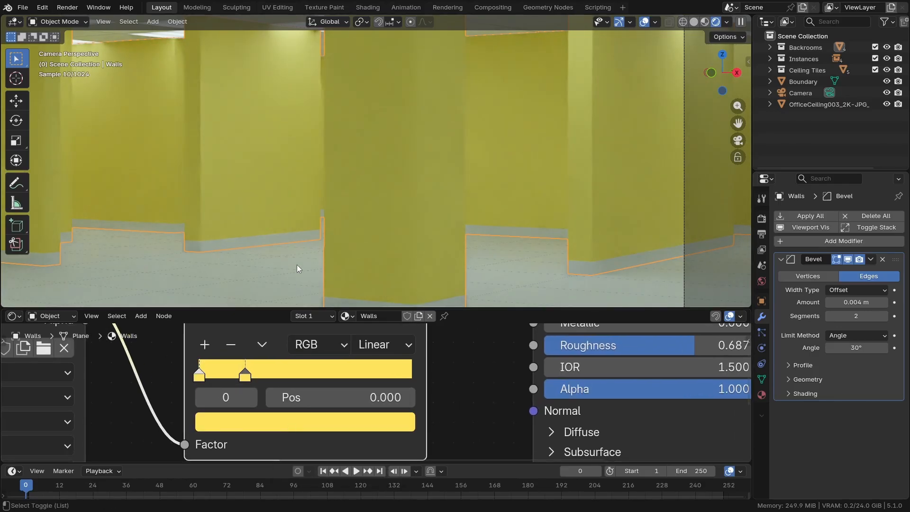
Darken the Color Ramp's first stop to a value of about 0.202 and nudge the yellow stop's position slightly higher
shift+middle_drag(297, 265, 278, 271)
middle_drag(254, 440, 233, 438)
click(266, 421)
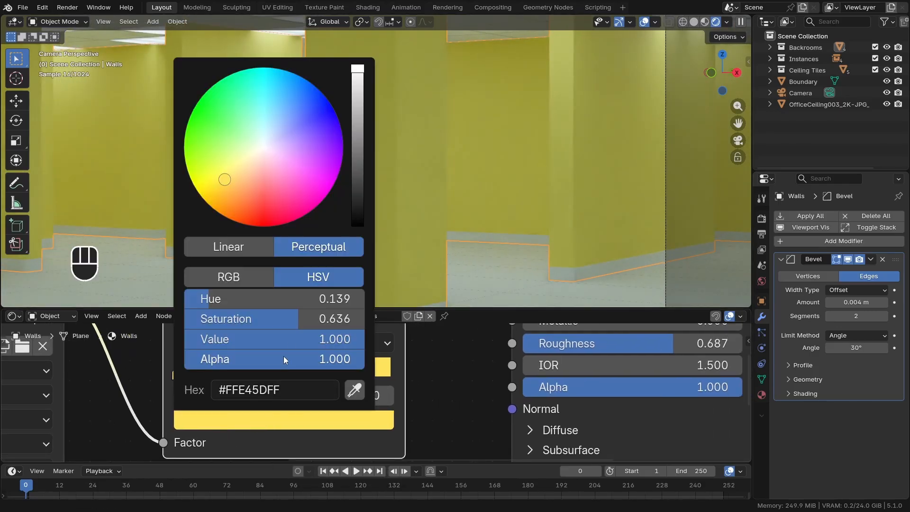
drag(289, 334, 145, 333)
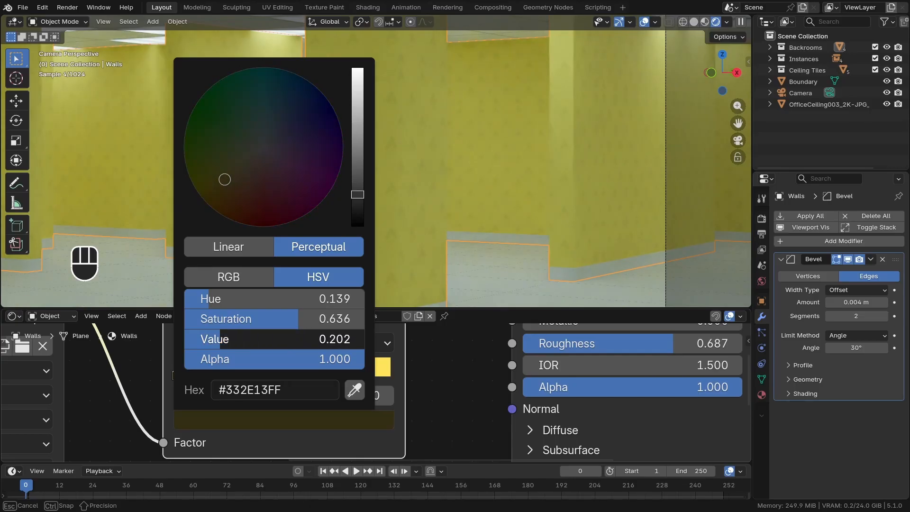
scroll(422, 226, down, 3)
shift+drag(422, 225, 406, 218)
shift+middle_drag(422, 226, 405, 218)
scroll(405, 217, up, 1)
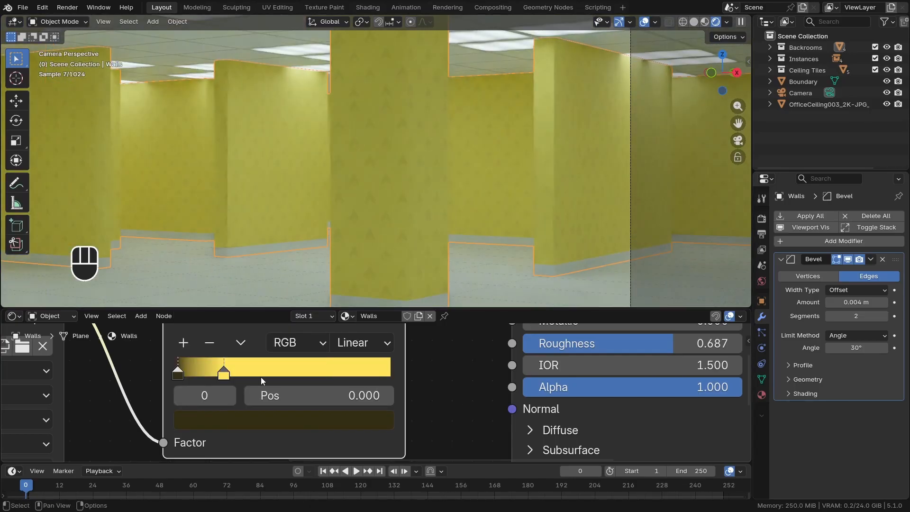
drag(227, 373, 230, 373)
Select the trim at the pillar's base and give it a new material named "Wall Trim"
shift+middle_drag(421, 284, 414, 259)
scroll(407, 263, up, 4)
click(406, 262)
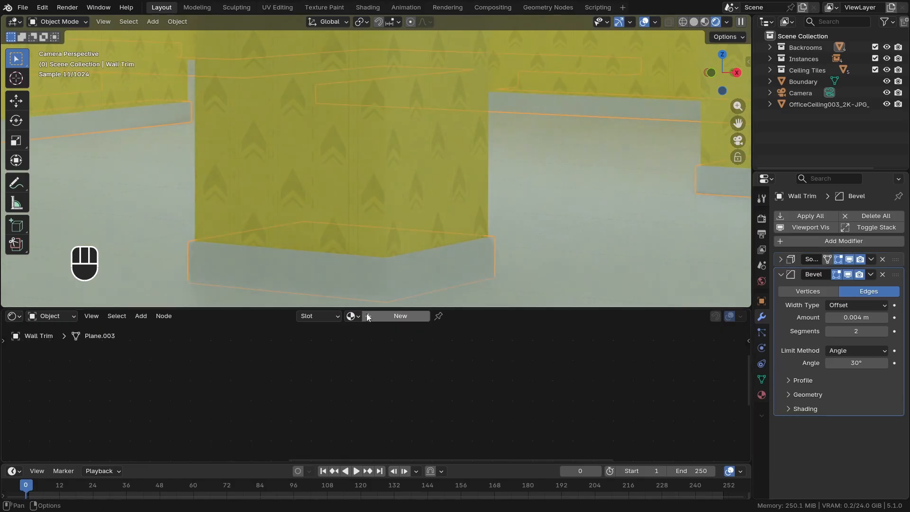
click(351, 316)
click(375, 322)
click(385, 318)
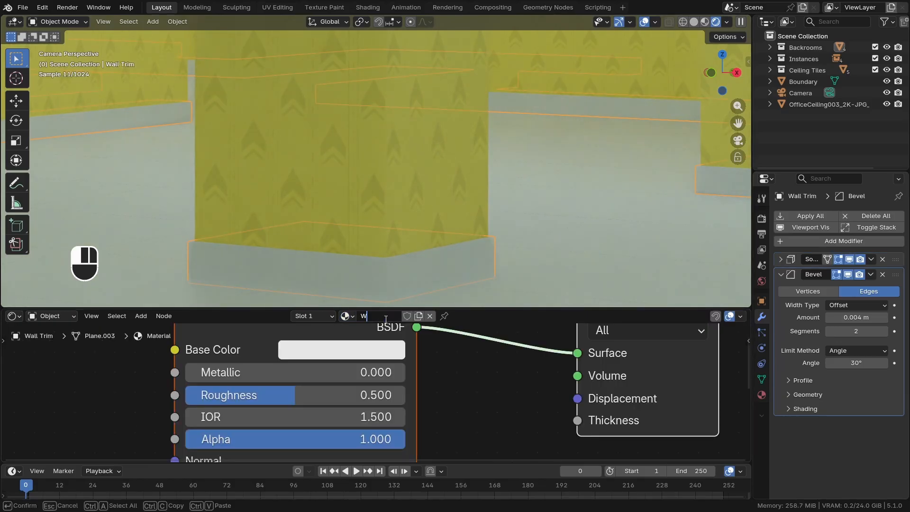
key(Return)
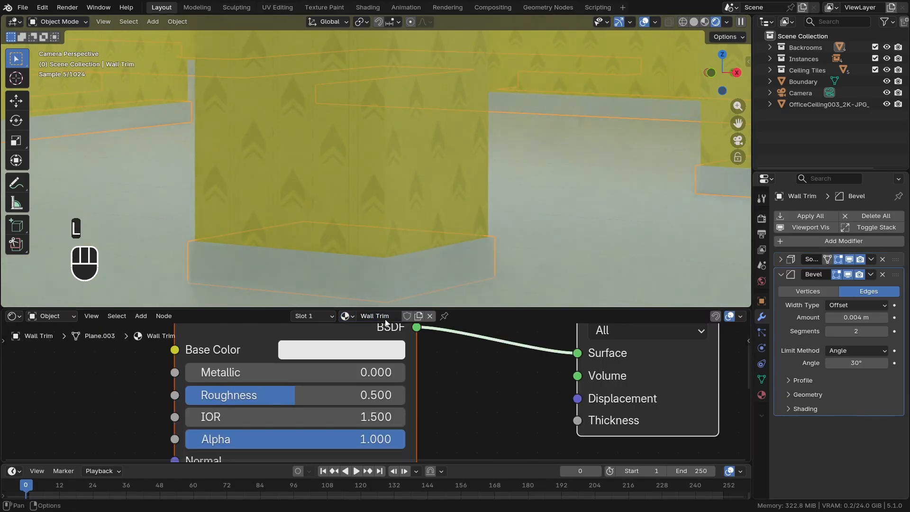
Paste the wall yellow into the trim's Base Color and shift it to hue 0.118, saturation 0.690 and value about 0.920
scroll(382, 342, down, 3)
middle_drag(379, 344, 211, 419)
key(ctrl+v)
scroll(283, 401, down, 2)
click(217, 412)
shift+drag(219, 341, 210, 340)
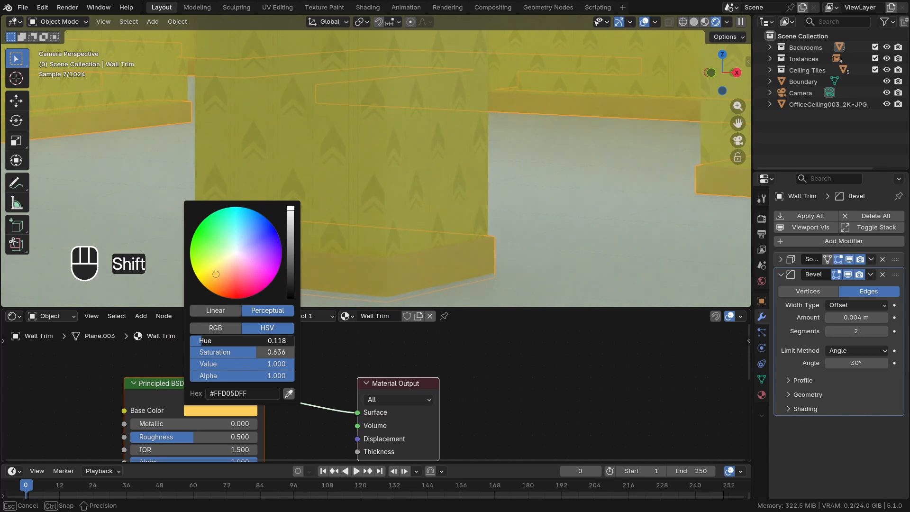
shift+drag(209, 341, 232, 363)
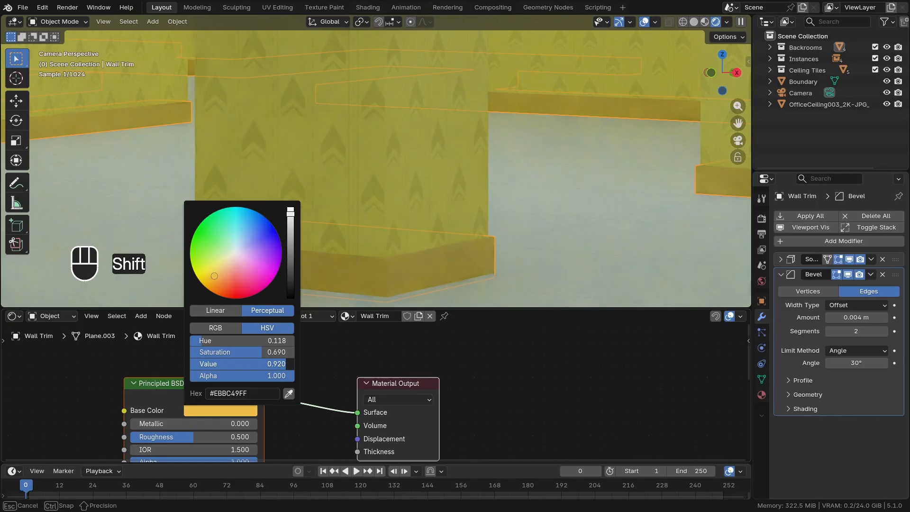
click(343, 363)
Set the Wall Trim material's roughness to about 0.718, then deselect everything
middle_drag(255, 392, 301, 348)
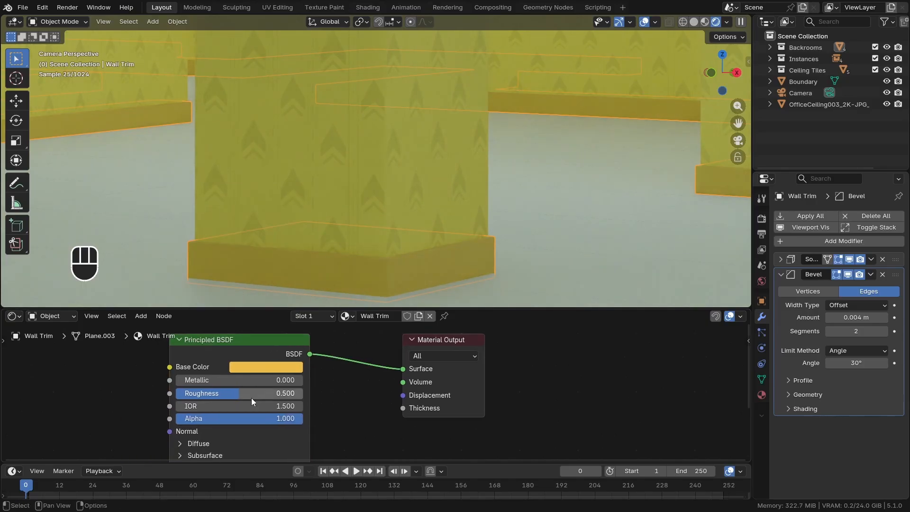
drag(251, 398, 272, 398)
scroll(377, 265, down, 9)
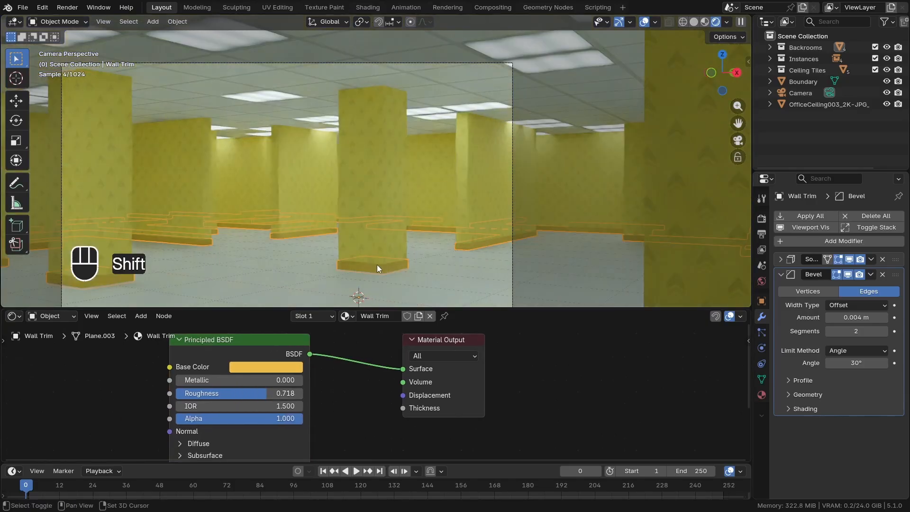
key(alt+a)
Select the floor and give it a new material named "Floor"
shift+middle_drag(377, 265, 402, 256)
scroll(396, 246, down, 1)
scroll(406, 259, up, 1)
click(407, 264)
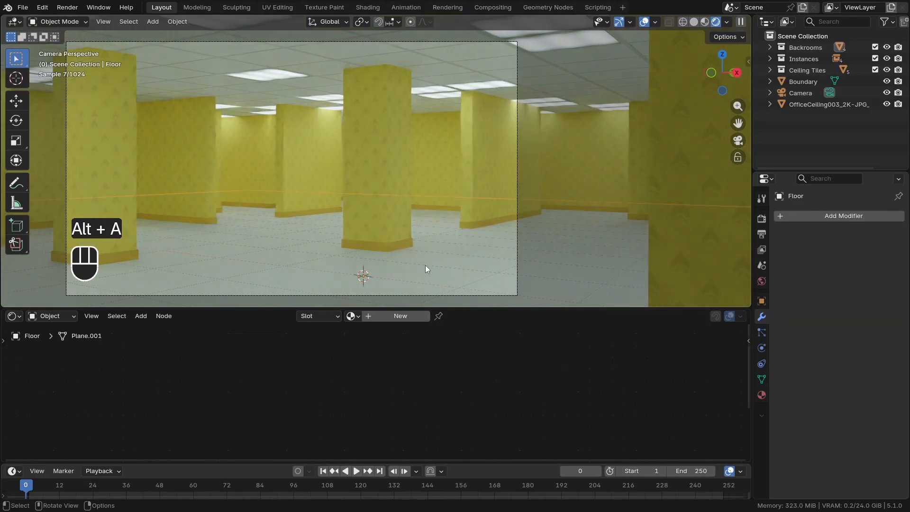
click(368, 317)
click(380, 317)
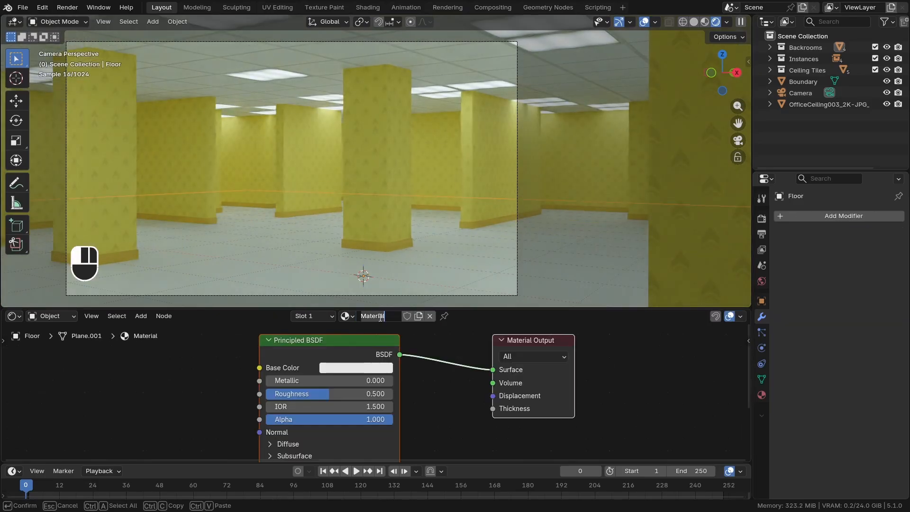
text(Floor)
key(Return)
Start the Principled texture setup for the floor shader and open the Fabric025_2K-JPG folder in PBR Textures
key(Home)
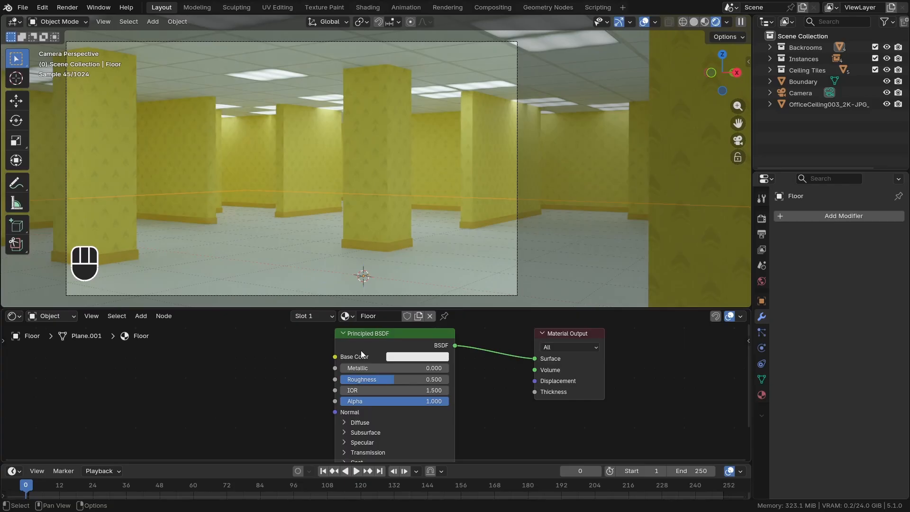
scroll(366, 353, up, 2)
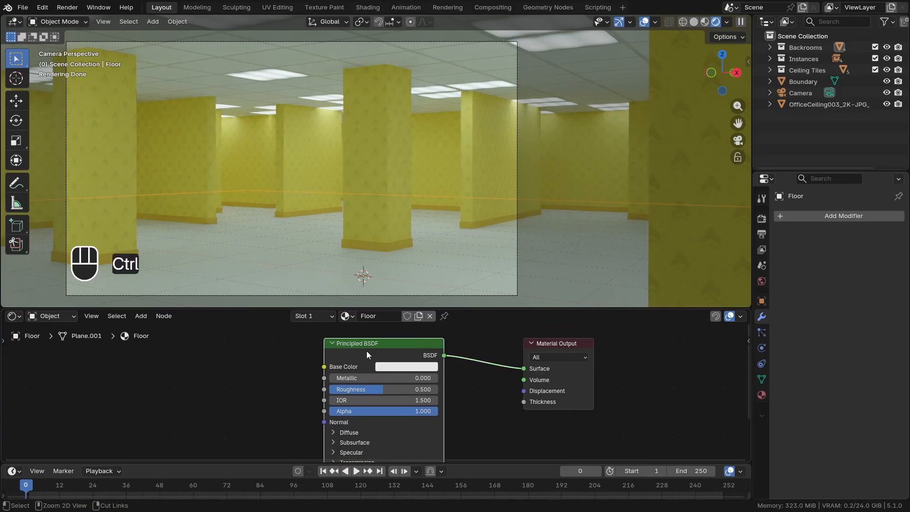
key(ctrl+shift+t)
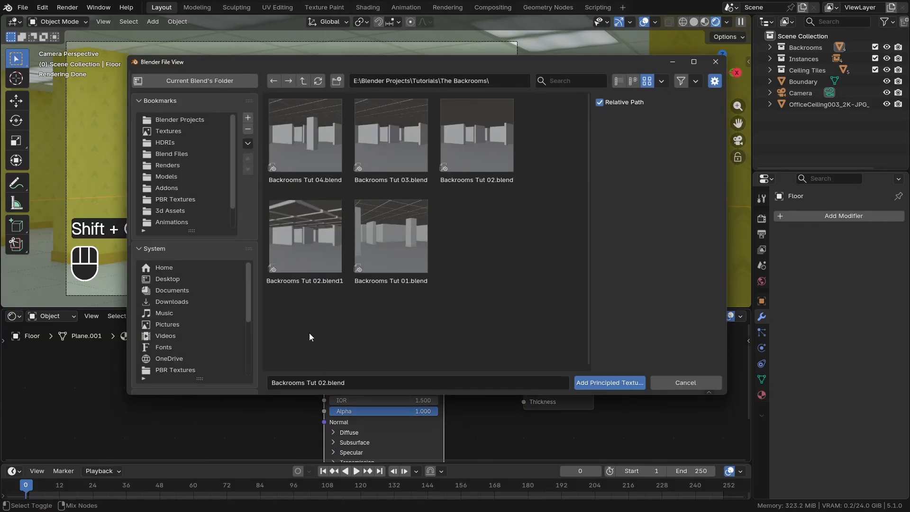
click(191, 134)
double_click(393, 150)
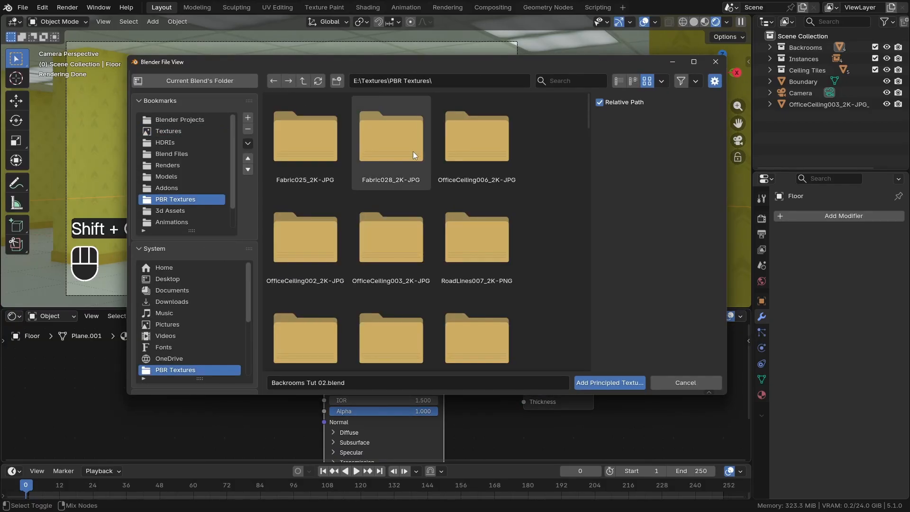
double_click(324, 146)
scroll(365, 223, down, 4)
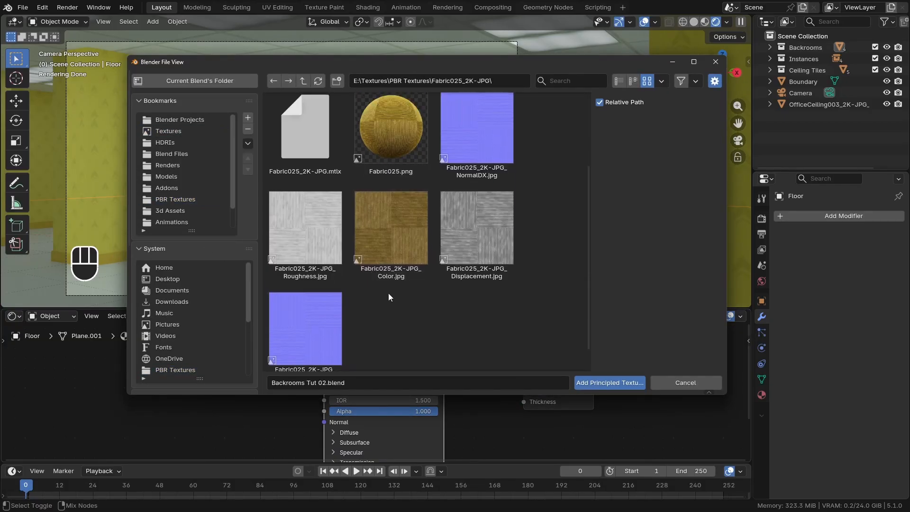
Load the Fabric025 Color, Roughness and NormalGL images into the Floor material's Principled texture setup
click(405, 277)
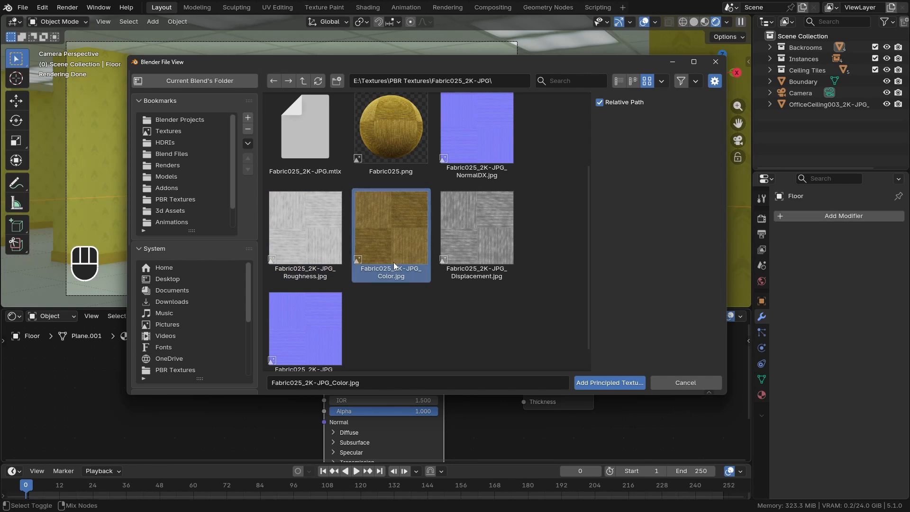
shift+click(332, 252)
scroll(356, 306, down, 1)
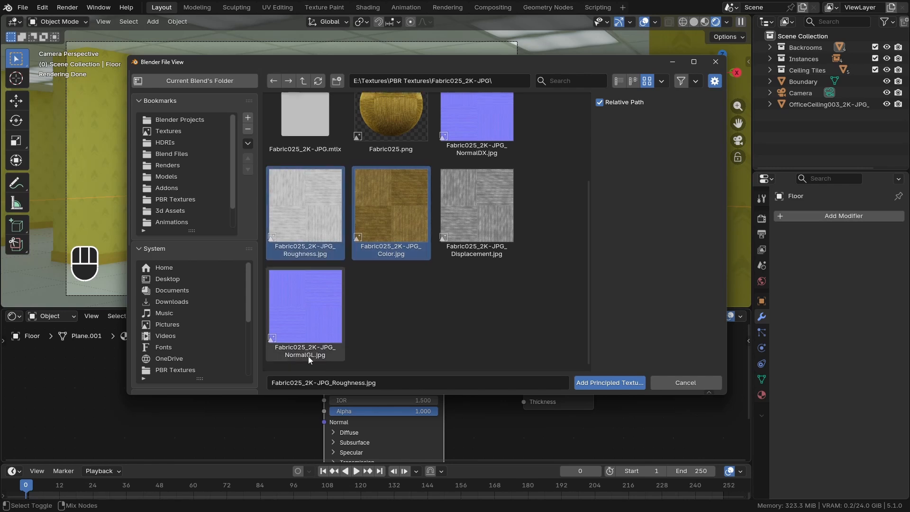
shift+click(318, 302)
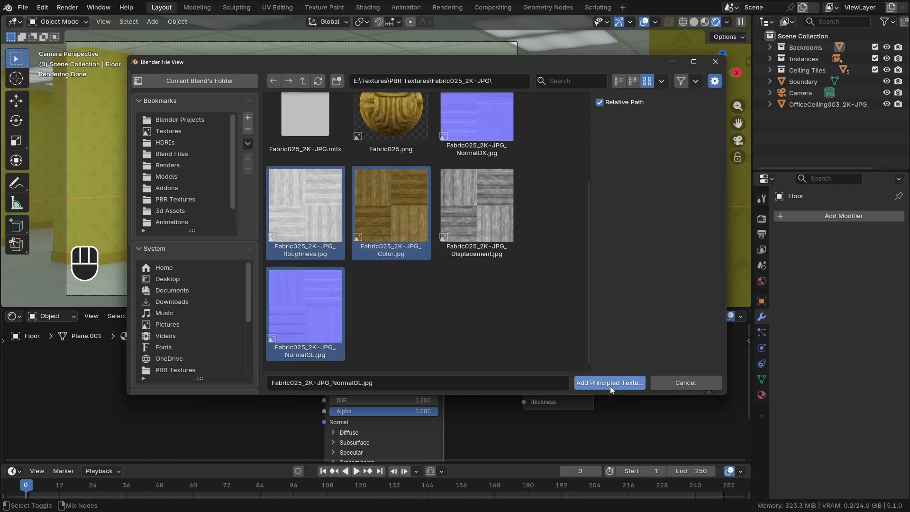
click(610, 383)
Try a scale of 20 on the floor's Mapping node, then set its X, Y and Z scale to 15
scroll(339, 380, down, 2)
middle_drag(332, 405, 358, 389)
click(358, 392)
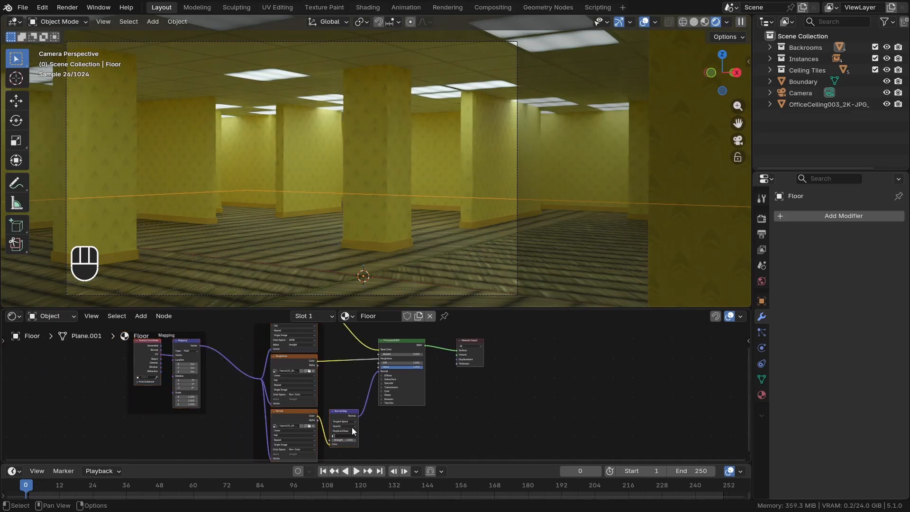
scroll(191, 411, up, 5)
drag(196, 420, 250, 395)
drag(196, 421, 196, 395)
text(20)
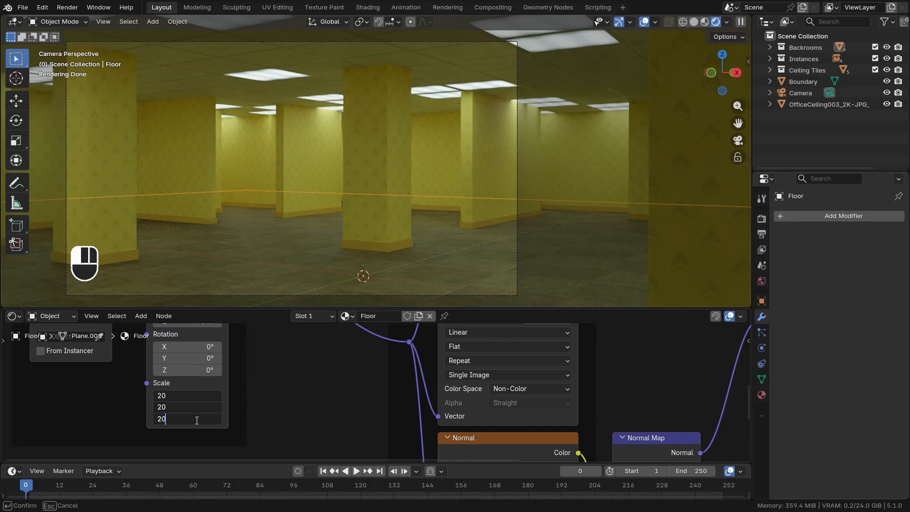
key(BackSpace)
key(BackSpace)
text(15)
key(Return)
scroll(351, 393, down, 6)
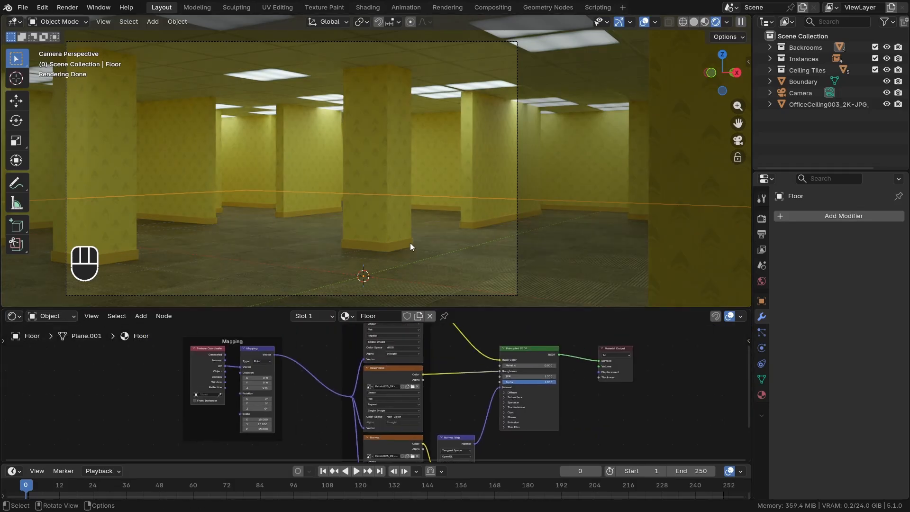
Select the walls and copy the Color Ramp node from their material
click(399, 228)
scroll(402, 373, up, 3)
click(349, 370)
key(ctrl+c)
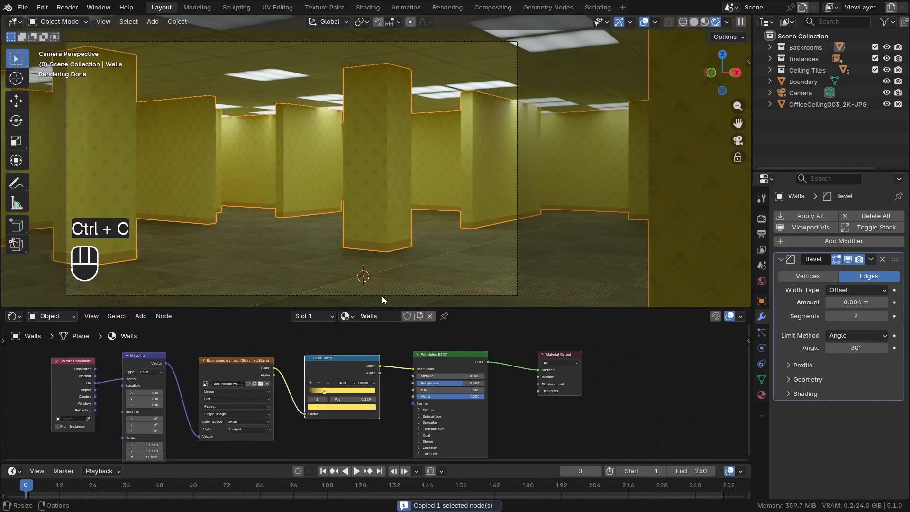
Move the floor's texture nodes away from the shader and insert the copied Color Ramp between the Base Color image and the Principled BSDF
click(383, 300)
key(g)
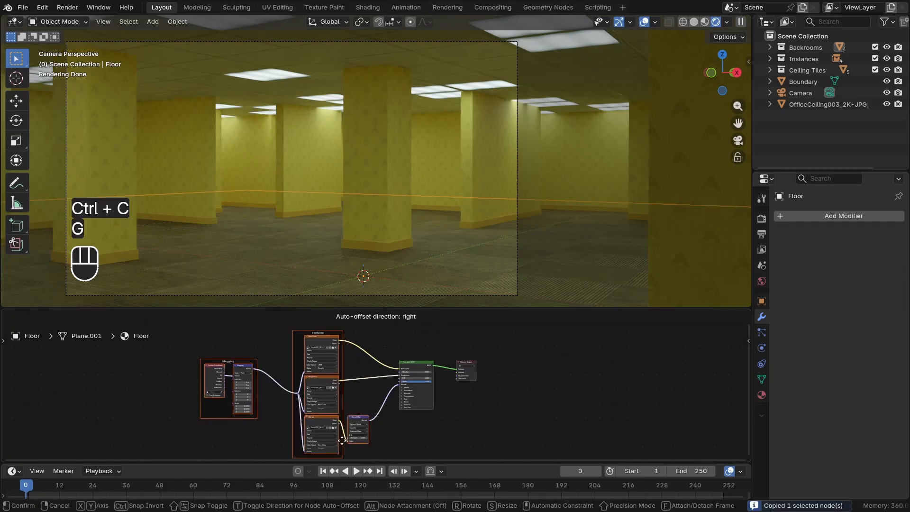
click(341, 440)
scroll(365, 385, up, 2)
key(ctrl+v)
key(g)
click(365, 379)
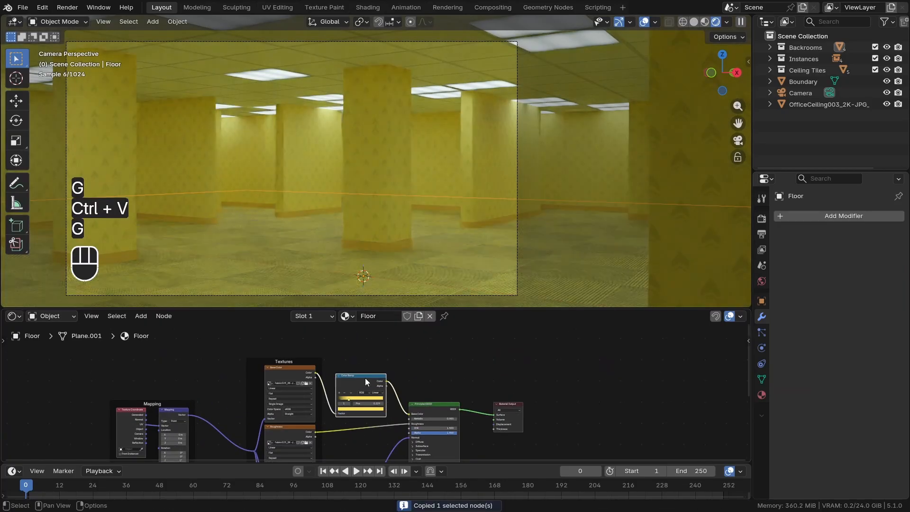
Move the yellow stop of the floor's Color Ramp to about 0.385 to darken the carpet
scroll(365, 382, up, 1)
scroll(345, 263, up, 2)
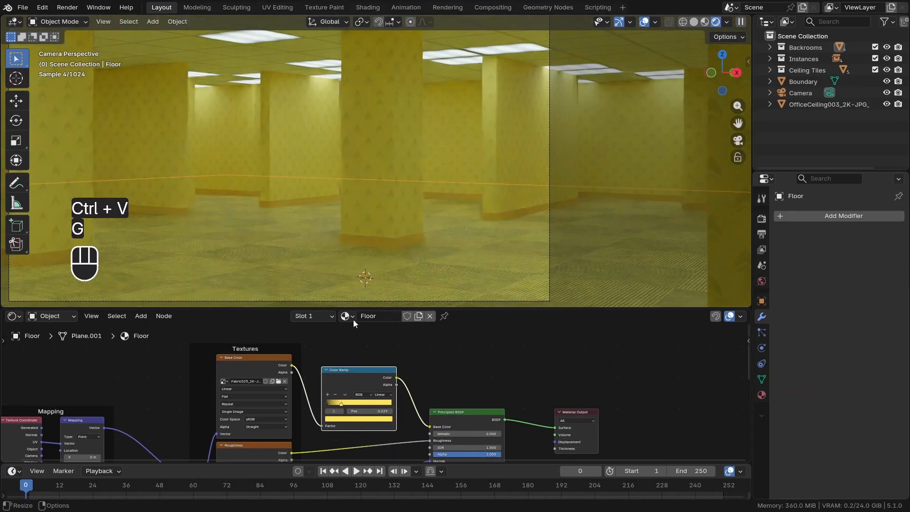
scroll(351, 388, up, 10)
drag(330, 424, 355, 424)
right_click(352, 424)
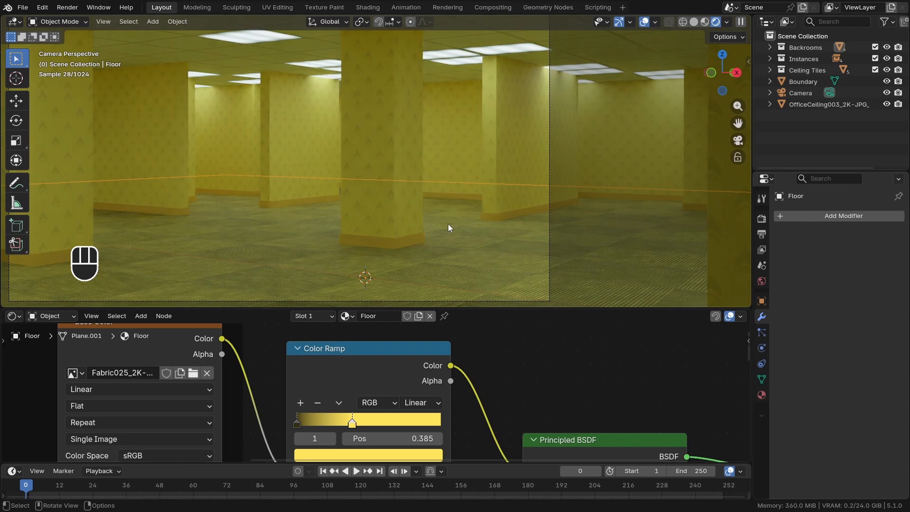
Select the ceiling tiles and insert a Mix Color node between their Base Color image and the Principled BSDF
key(a)
key(alt+a)
scroll(386, 185, down, 3)
scroll(385, 186, up, 2)
click(343, 133)
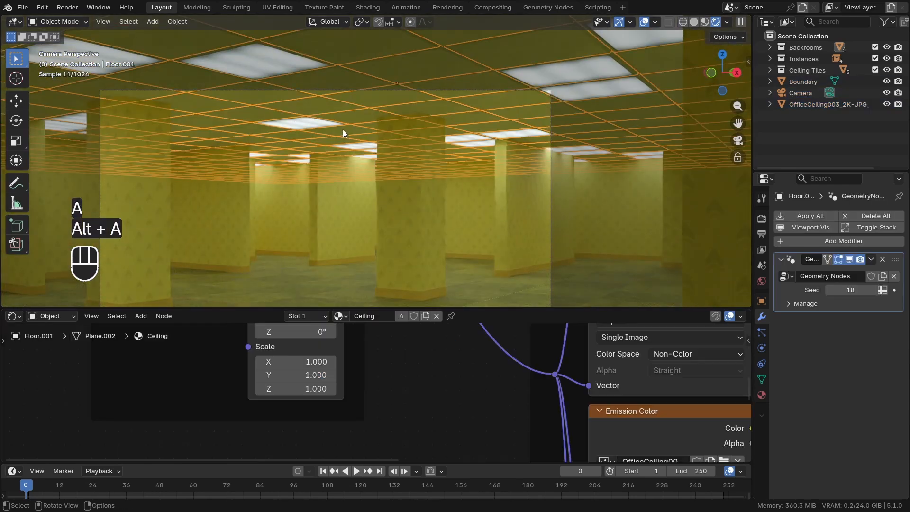
scroll(492, 379, down, 12)
middle_drag(530, 354, 418, 396)
scroll(443, 382, up, 9)
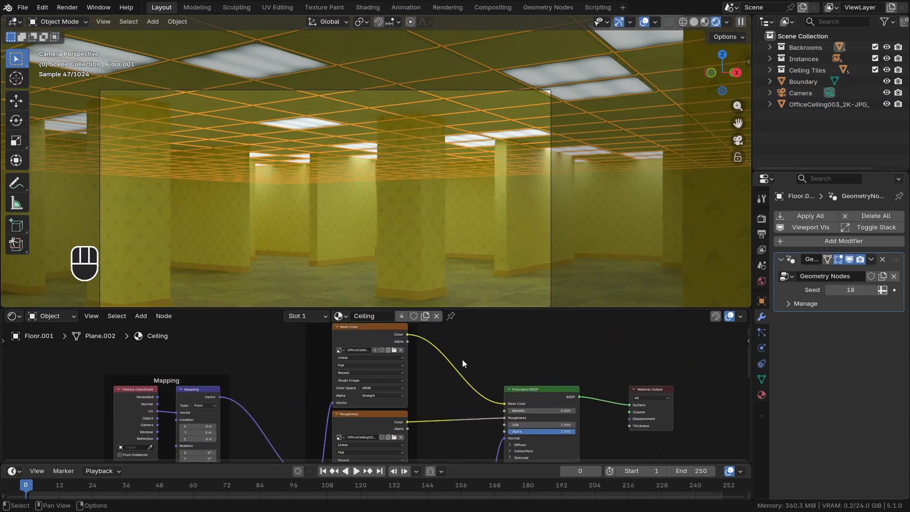
middle_drag(474, 363, 429, 385)
key(shift+a)
text(mix)
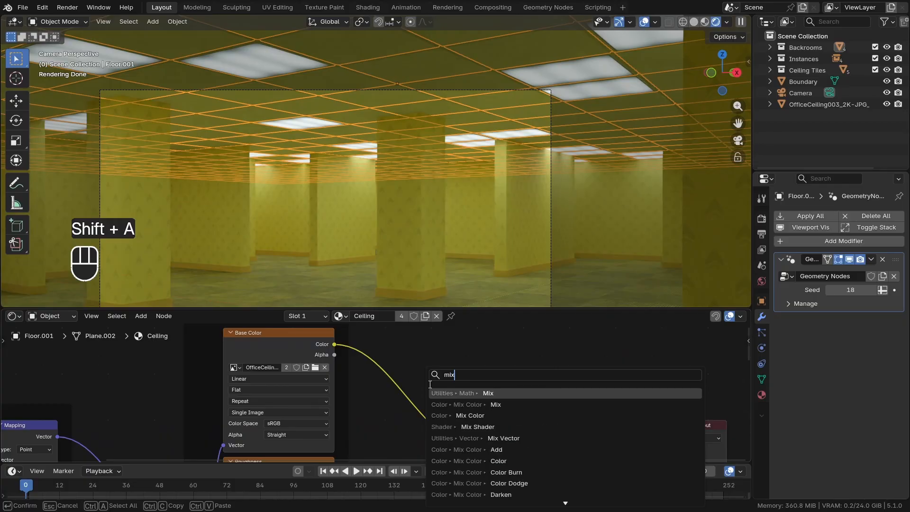
text(col)
key(Return)
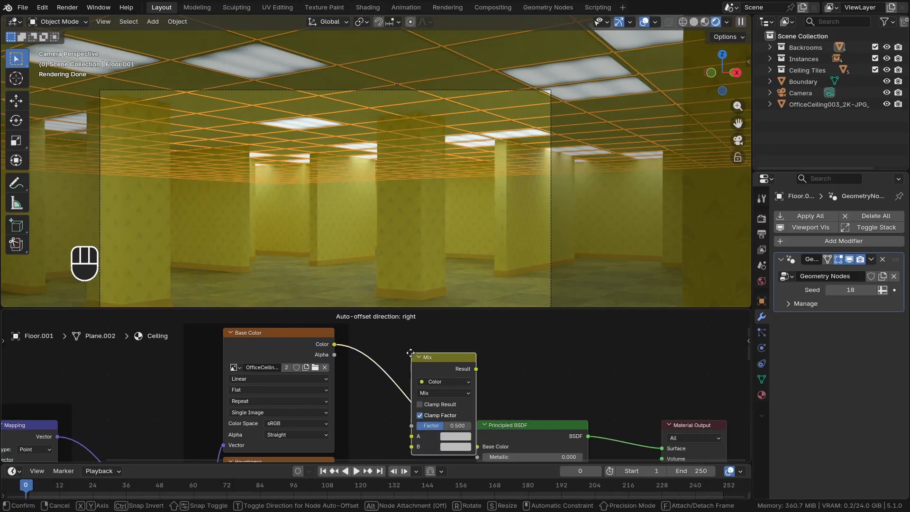
click(436, 402)
Paste the copied yellow into color B of the ceiling's Mix node
scroll(436, 402, up, 2)
scroll(436, 403, up, 2)
middle_drag(409, 417, 408, 393)
middle_drag(432, 443, 410, 402)
scroll(410, 402, up, 3)
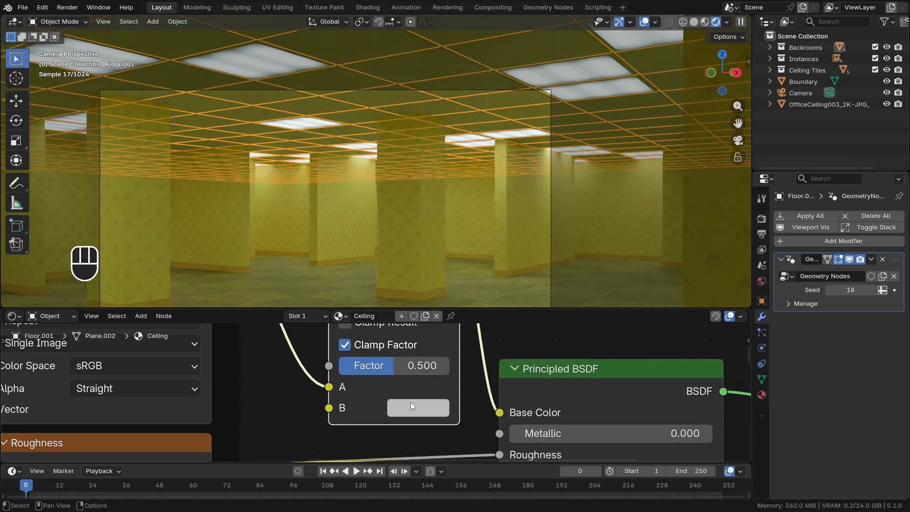
key(ctrl+v)
scroll(389, 398, down, 3)
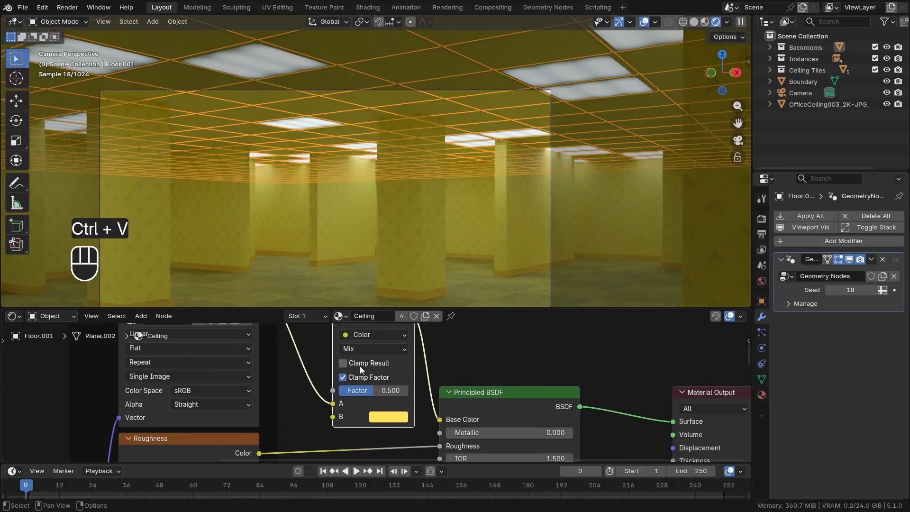
Try a Factor of 1.000 on the ceiling's Mix node
scroll(350, 367, up, 1)
scroll(299, 142, up, 3)
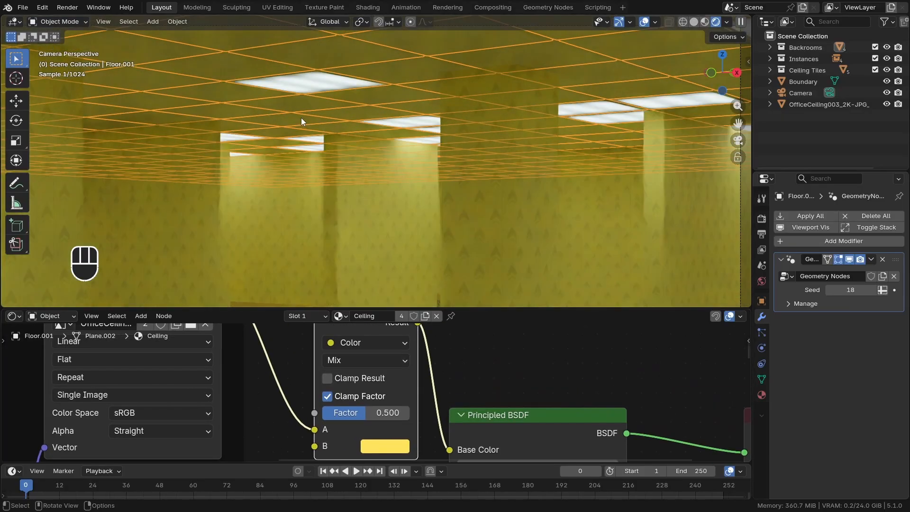
shift+middle_drag(331, 90, 317, 135)
scroll(319, 142, up, 2)
scroll(352, 393, up, 3)
drag(349, 417, 408, 418)
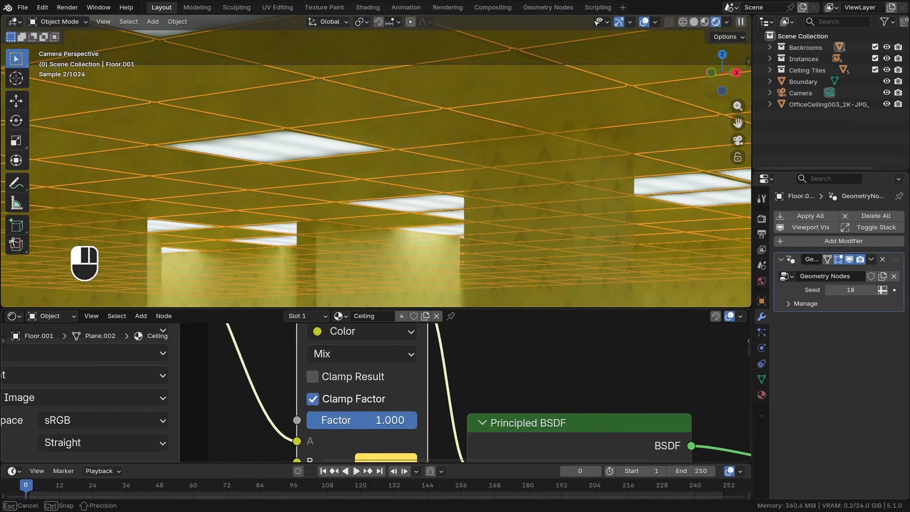
key(Escape)
Set the ceiling Mix node's blending mode to Color and its Factor to about 0.92, then deselect everything
scroll(301, 374, down, 3)
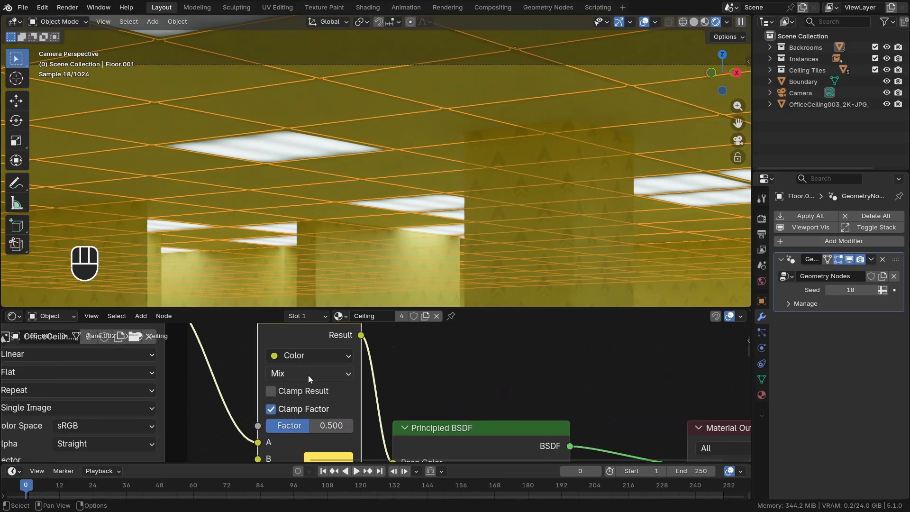
click(316, 373)
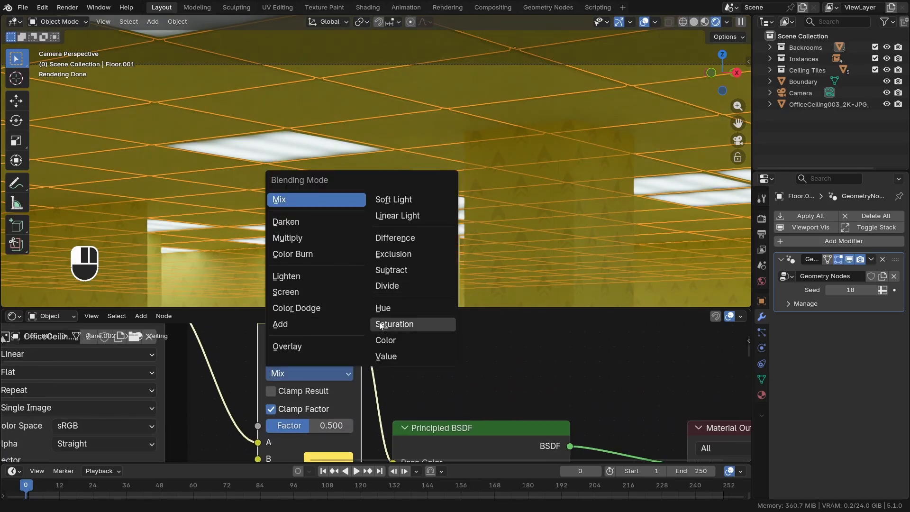
click(393, 339)
scroll(336, 403, up, 2)
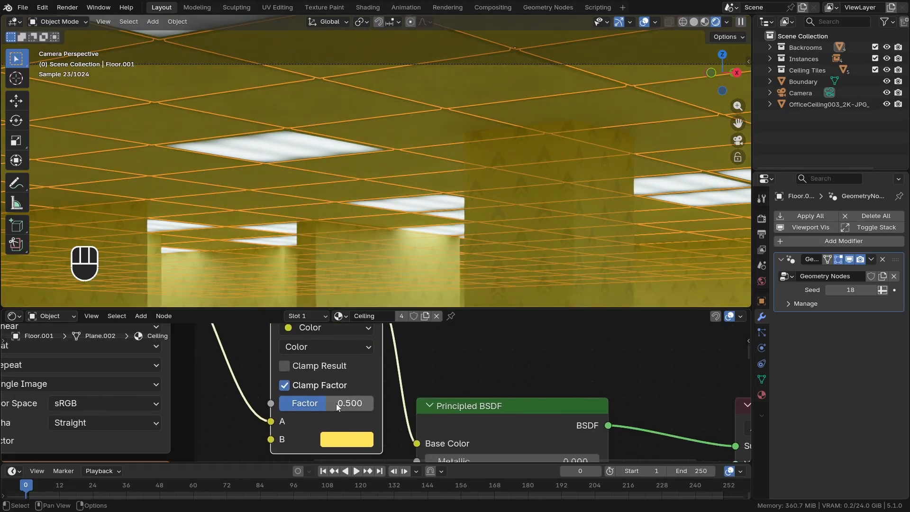
drag(336, 403, 373, 403)
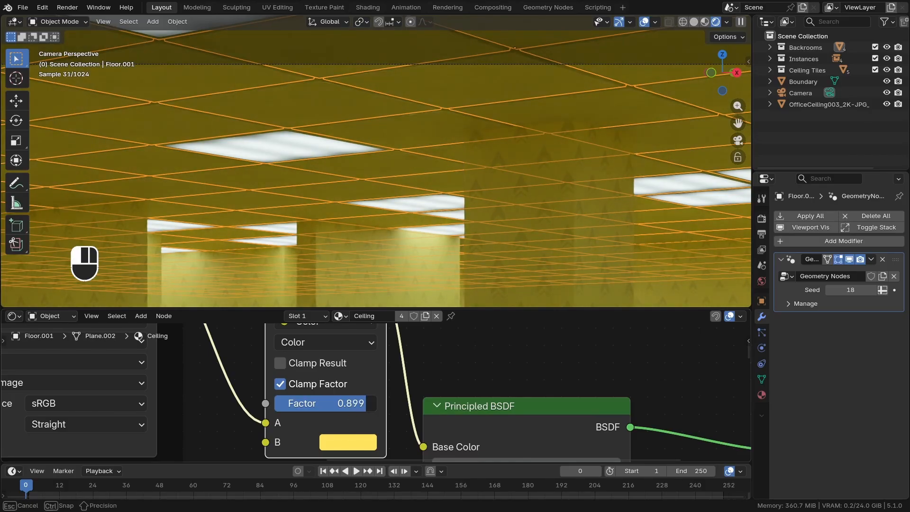
drag(379, 403, 379, 403)
key(alt+a)
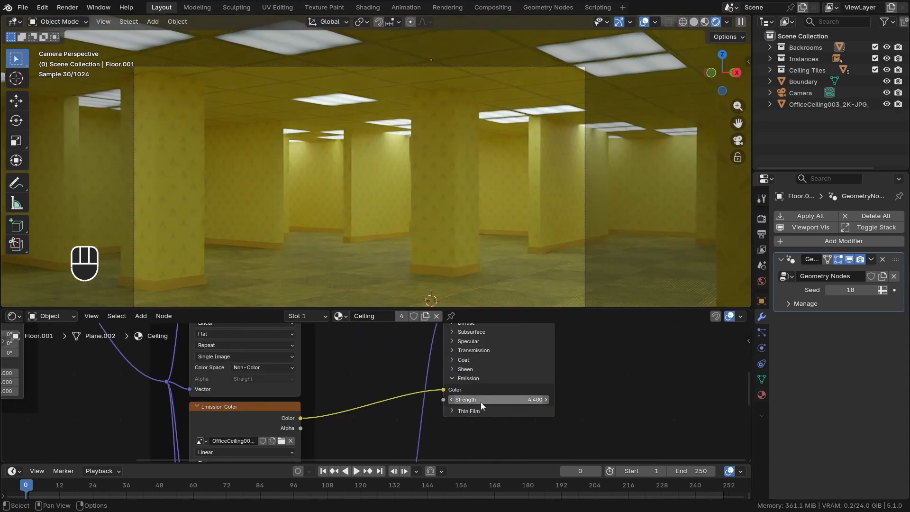
Try an Emission Strength of 8 on the ceiling's Principled BSDF, then set it to 6
scroll(480, 402, up, 2)
drag(484, 391, 550, 392)
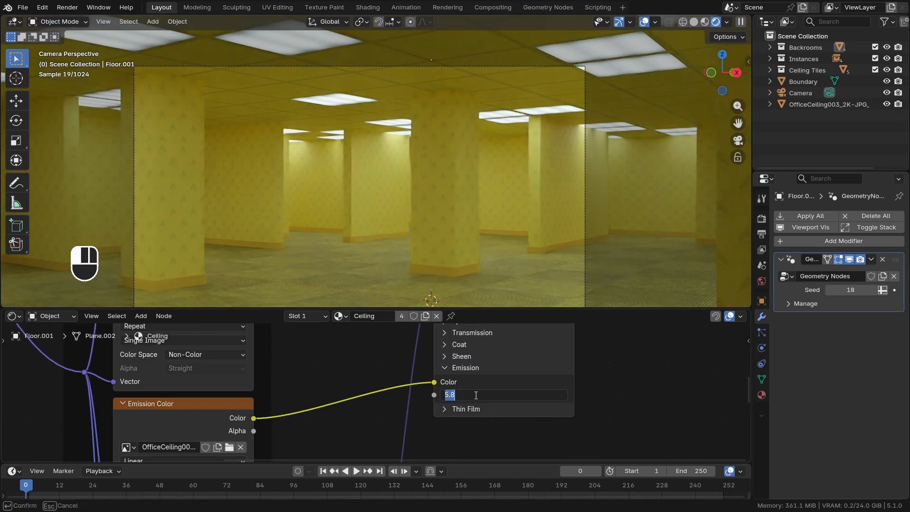
text(8)
key(Return)
scroll(488, 386, up, 2)
double_click(528, 398)
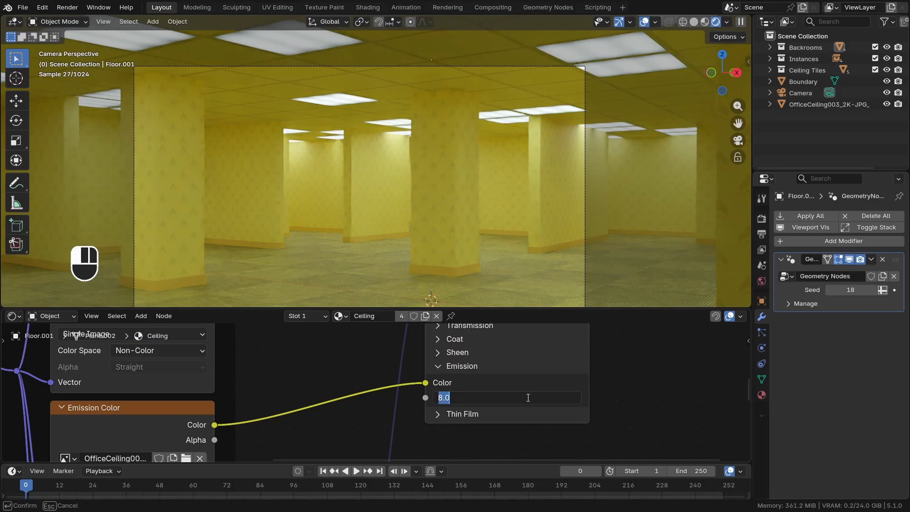
text(6)
key(Return)
Move the ceiling's Principled BSDF and Material Output nodes farther away from the texture nodes
scroll(546, 386, down, 11)
scroll(546, 386, down, 3)
middle_drag(546, 386, 421, 426)
drag(522, 425, 410, 382)
key(g)
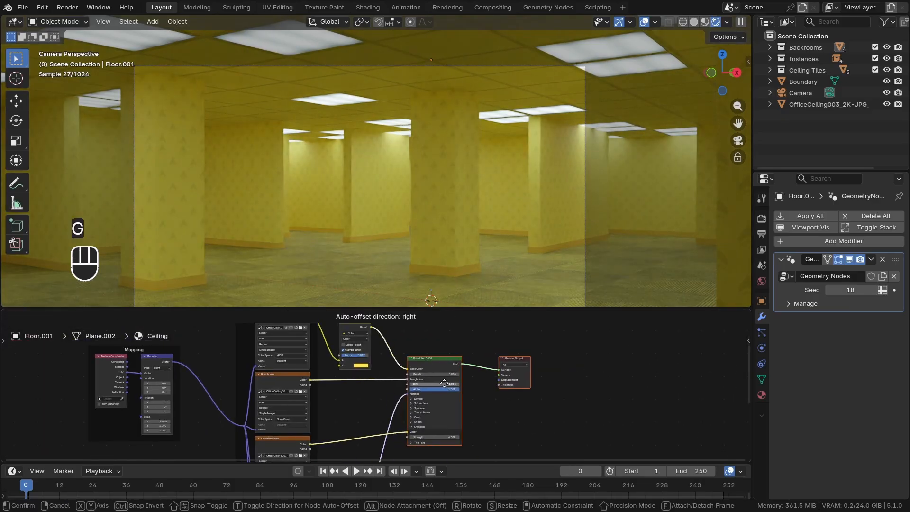
click(474, 385)
key(alt+a)
Add an Object Info node below the ceiling's Principled BSDF
scroll(415, 448, up, 9)
middle_drag(420, 449, 427, 398)
scroll(412, 401, up, 2)
key(shift+a)
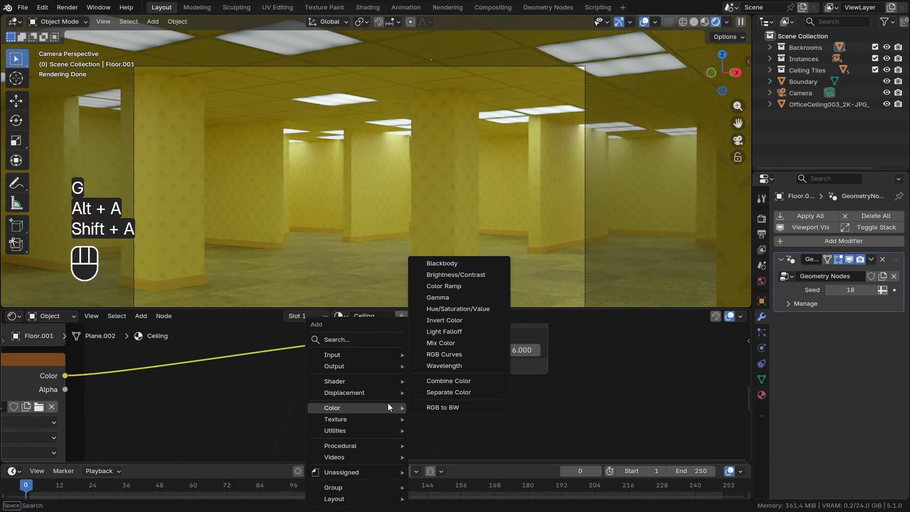
text(objc)
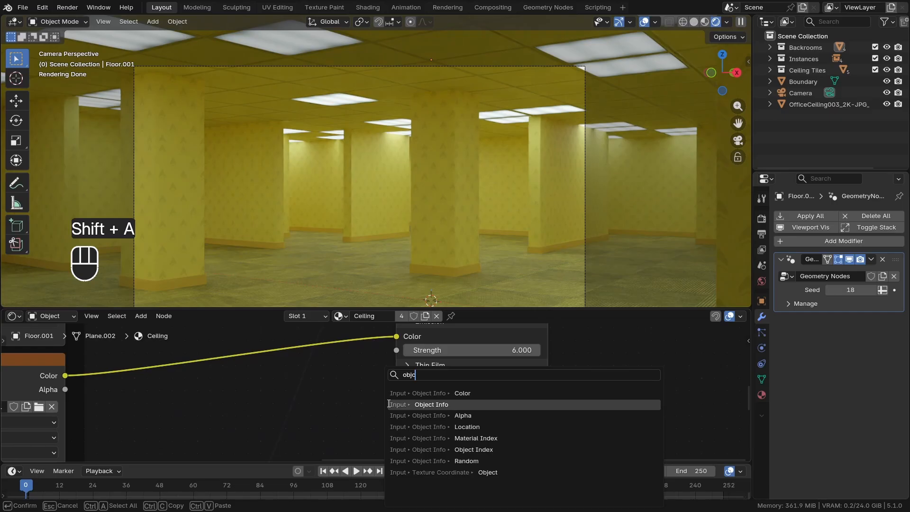
click(391, 404)
click(363, 401)
Connect the Object Info node's Random output to the Emission Strength and move the node away from the shader
scroll(363, 402, down, 4)
scroll(373, 414, up, 2)
middle_drag(393, 446, 368, 422)
scroll(368, 423, down, 3)
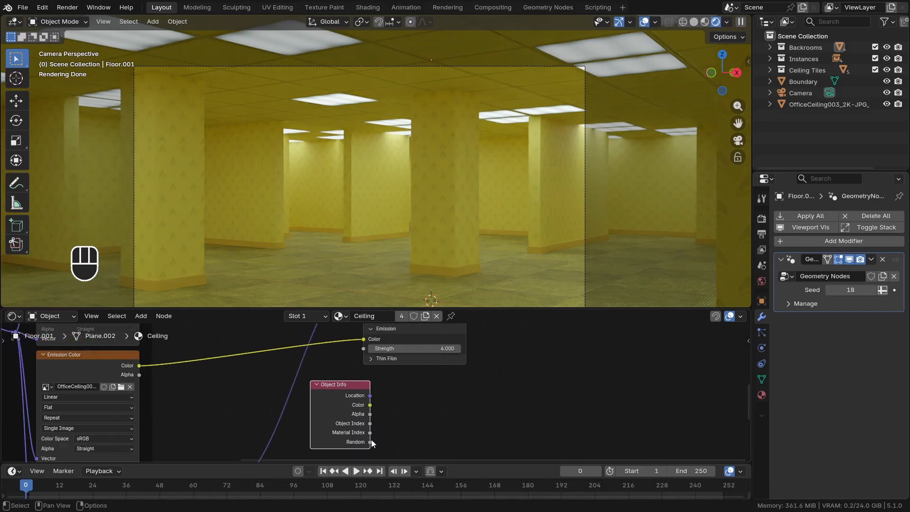
drag(368, 353, 365, 350)
drag(334, 385, 236, 375)
middle_drag(371, 173, 403, 167)
scroll(403, 167, up, 1)
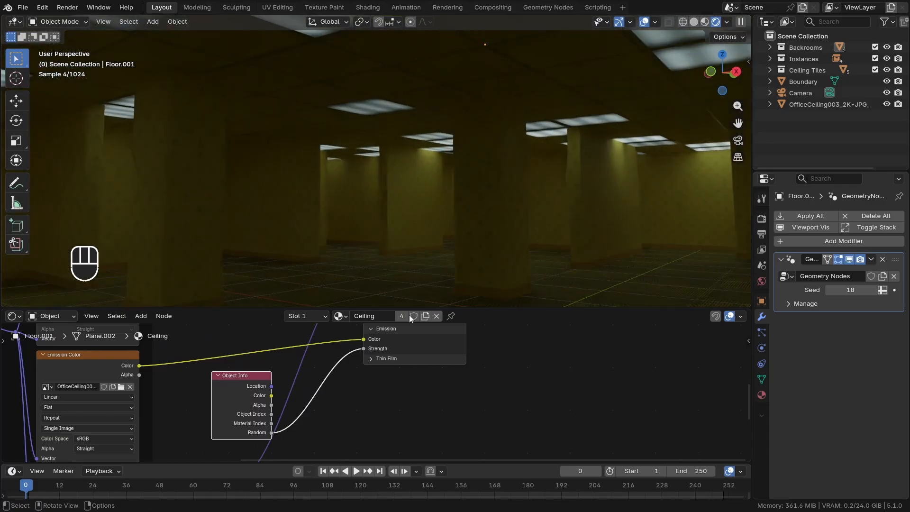
Insert a Map Range node between the Object Info node's Random output and the shader's Emission Strength
scroll(421, 371, down, 4)
middle_drag(419, 352, 433, 363)
scroll(393, 381, up, 4)
key(shift+a)
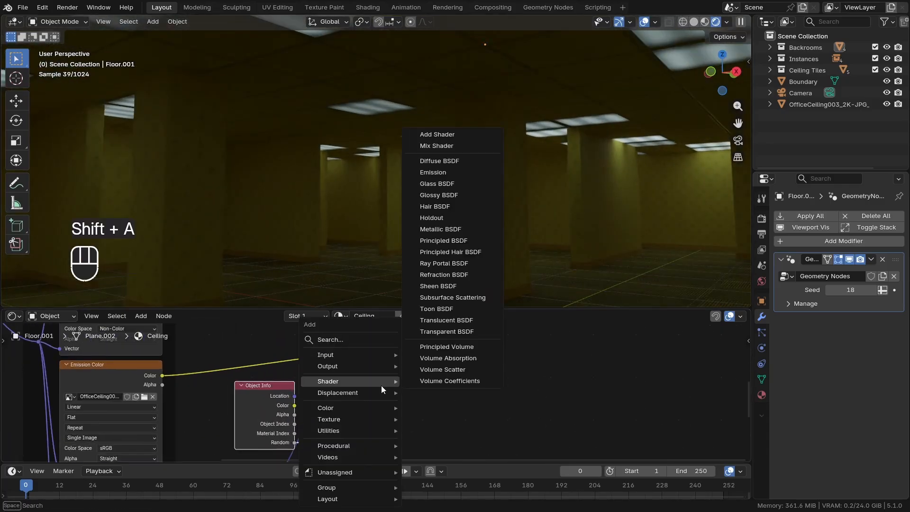
text(map range)
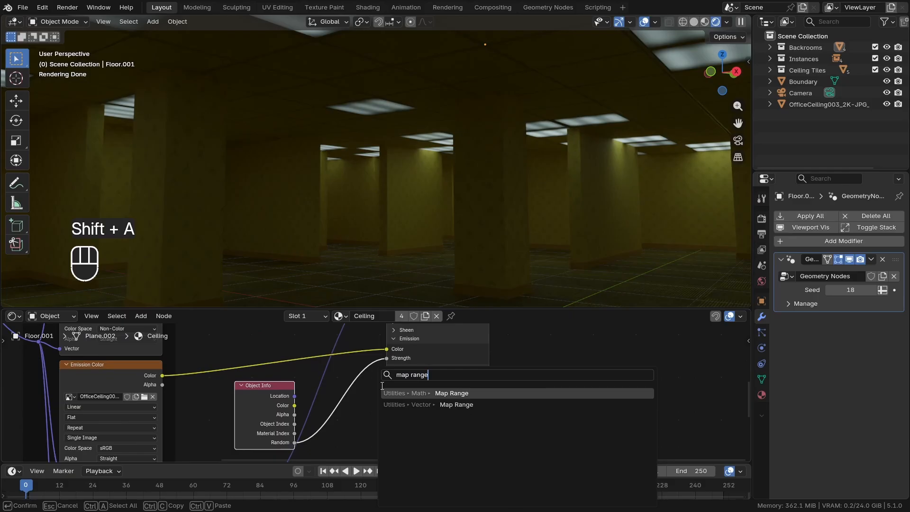
key(Return)
click(389, 396)
middle_drag(389, 417, 397, 368)
key(g)
click(396, 348)
scroll(344, 383, up, 7)
drag(273, 398, 390, 388)
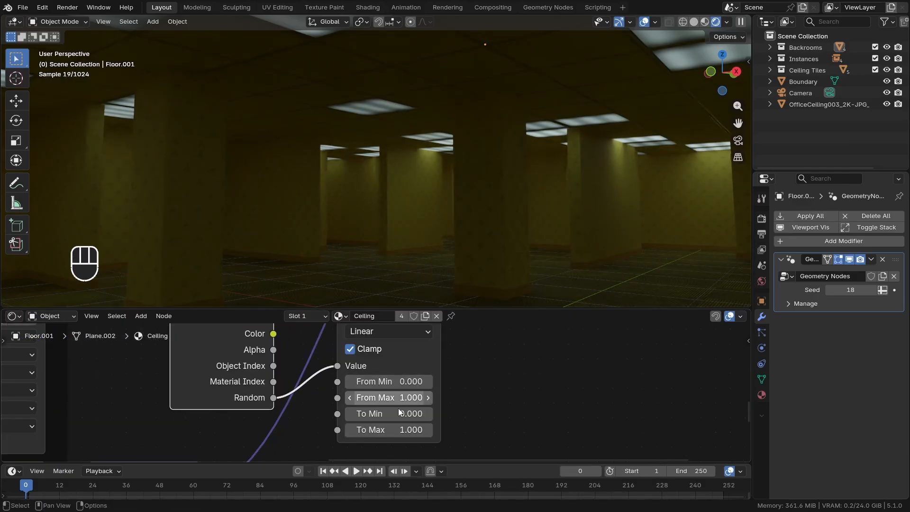
Set the Map Range node's To Min to 2 and To Max to 8
scroll(390, 412, up, 3)
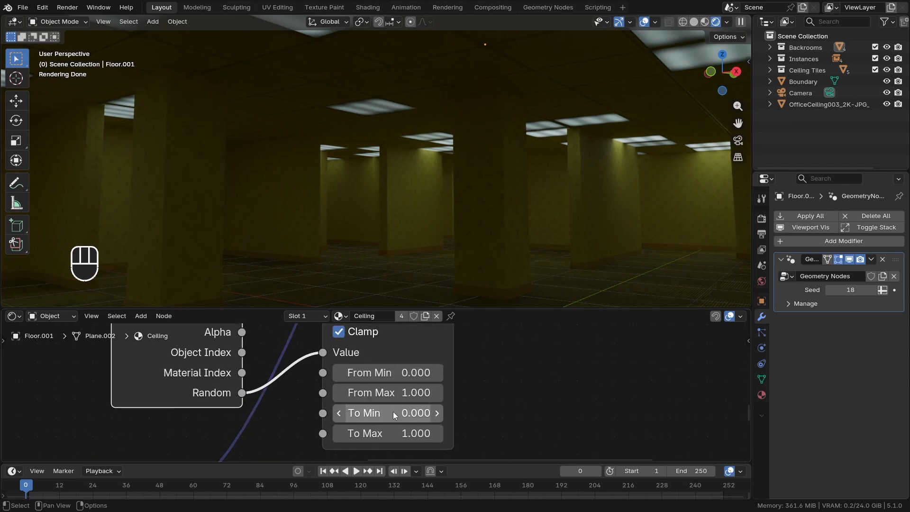
scroll(396, 409, down, 6)
scroll(398, 404, up, 2)
scroll(396, 404, up, 1)
click(395, 401)
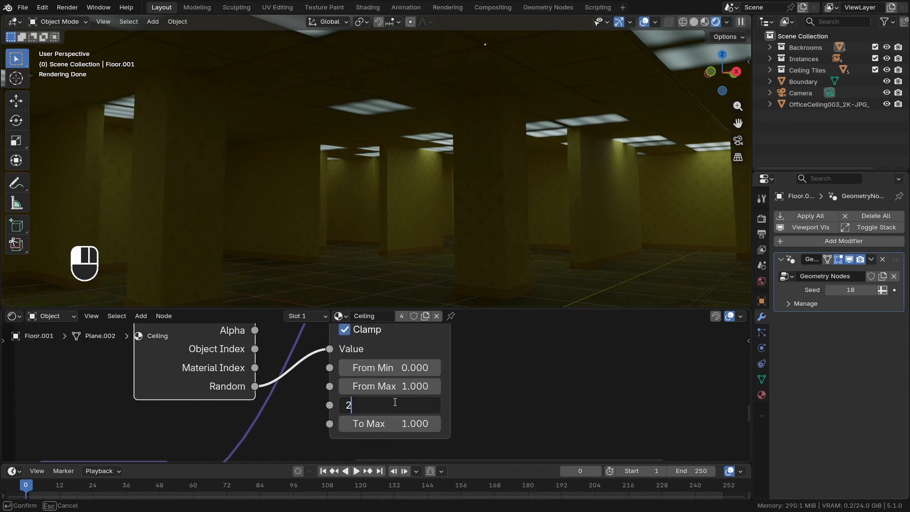
text(2)
key(Return)
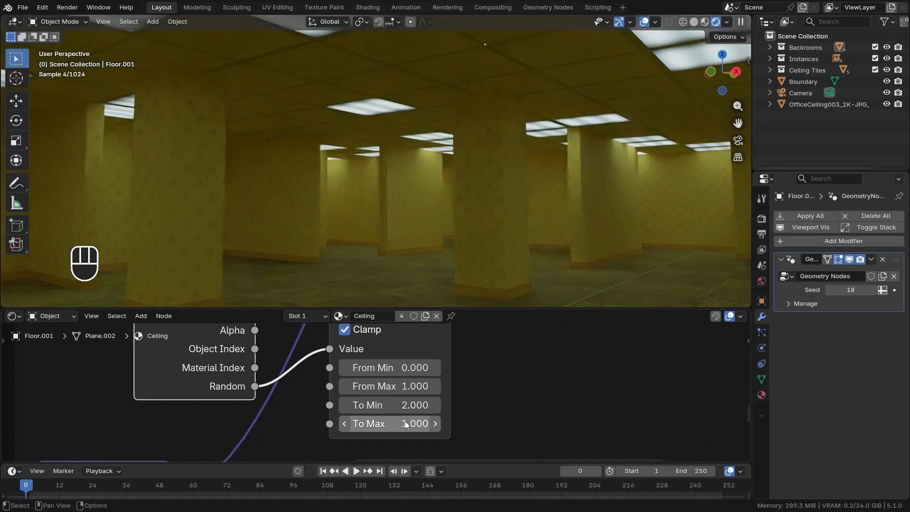
click(365, 426)
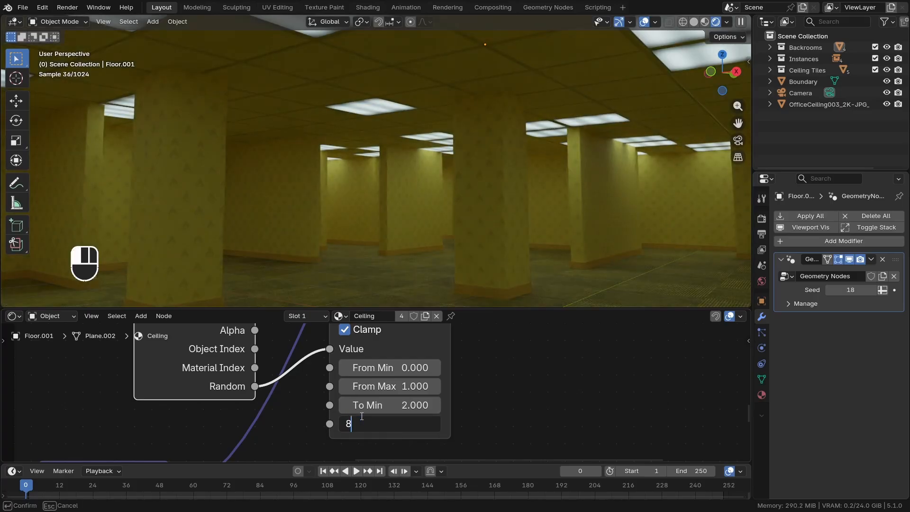
key(Return)
Set the Map Range node's To Min to 3, try a To Max of 6, then set To Max to 7
click(397, 407)
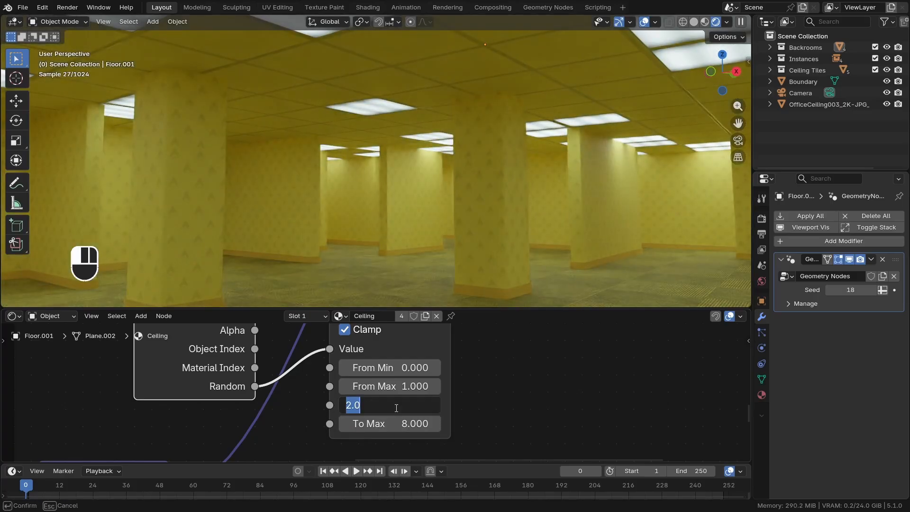
text(3)
key(Return)
click(408, 418)
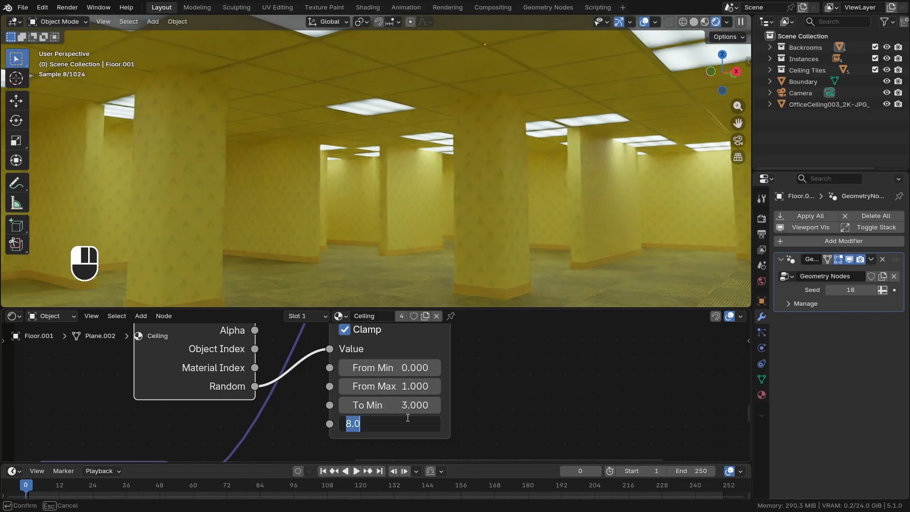
text(6)
key(Return)
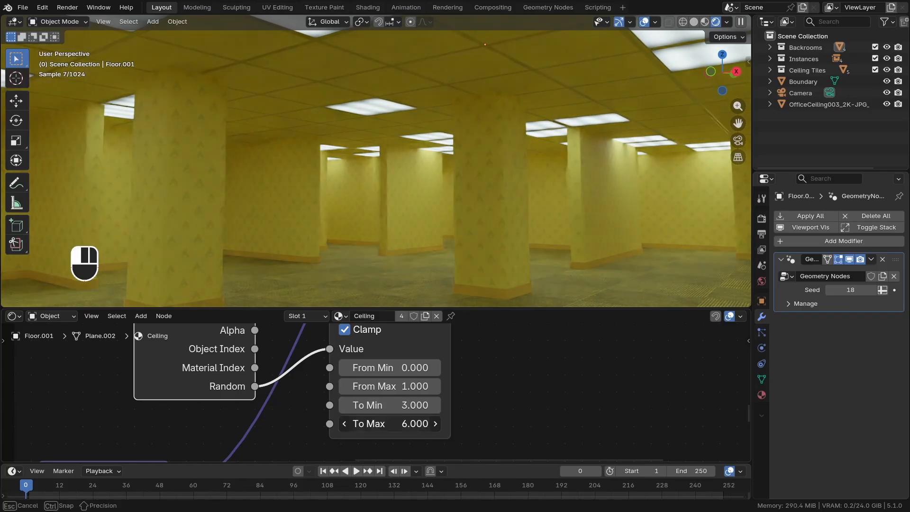
click(407, 417)
text(7)
key(Return)
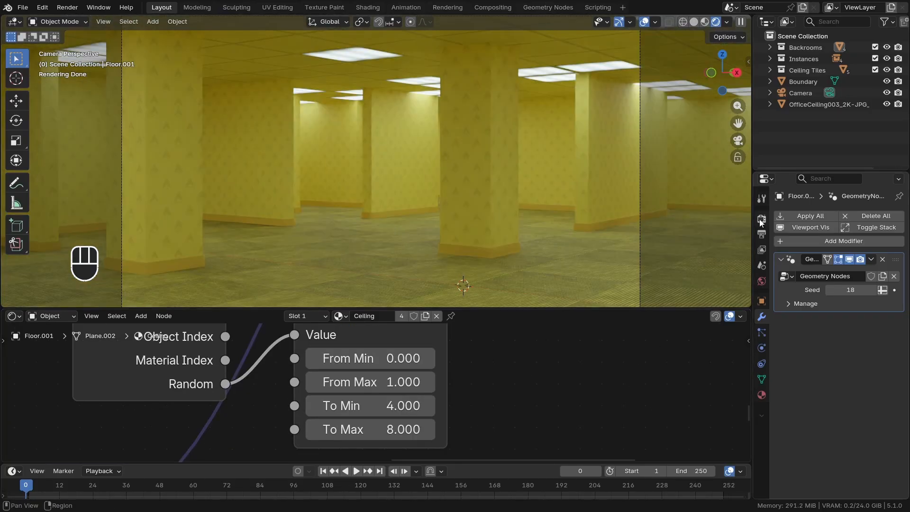
Set the Look in the render's Color Management settings to High Contrast
click(760, 219)
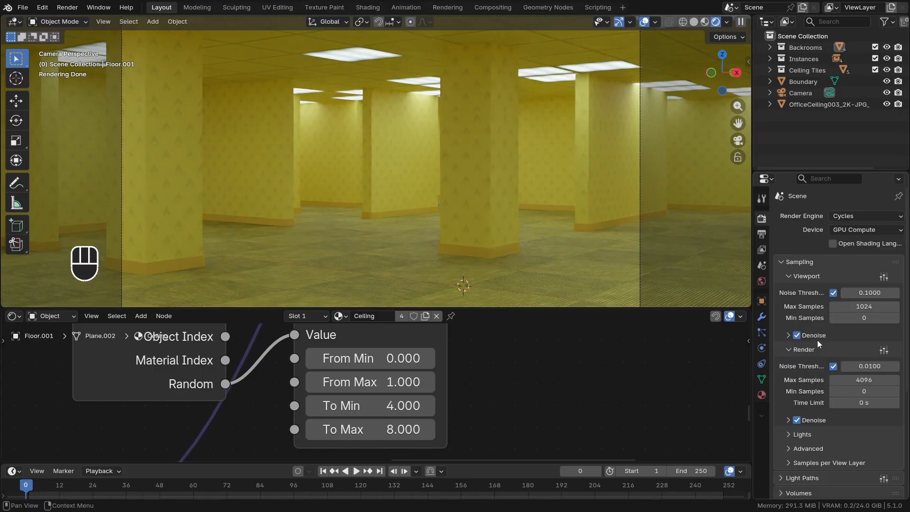
click(813, 491)
scroll(848, 455, down, 6)
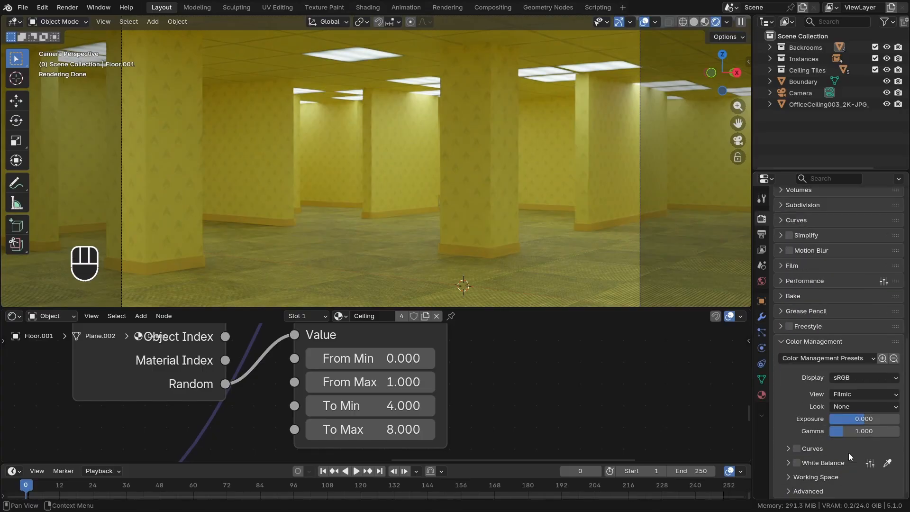
click(844, 407)
click(817, 331)
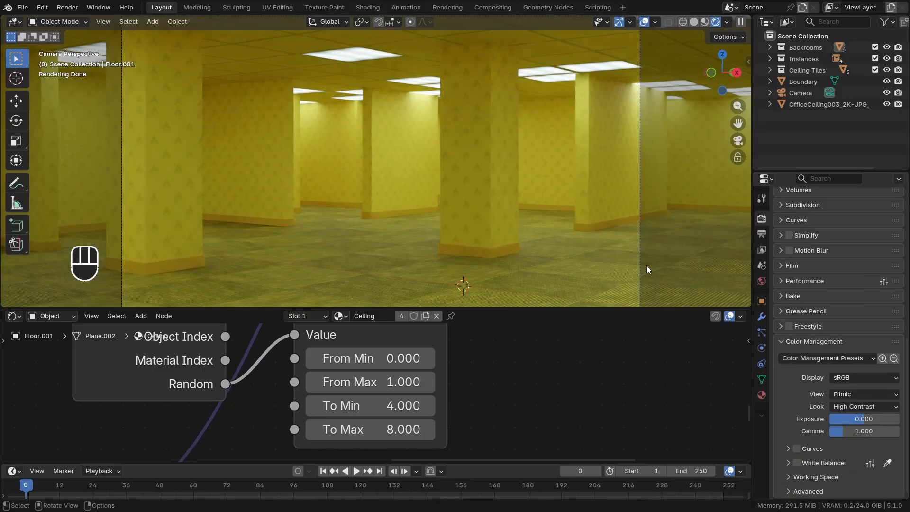
Change the Look in Color Management to Medium High Contrast
shift+middle_drag(560, 181, 568, 195)
click(839, 406)
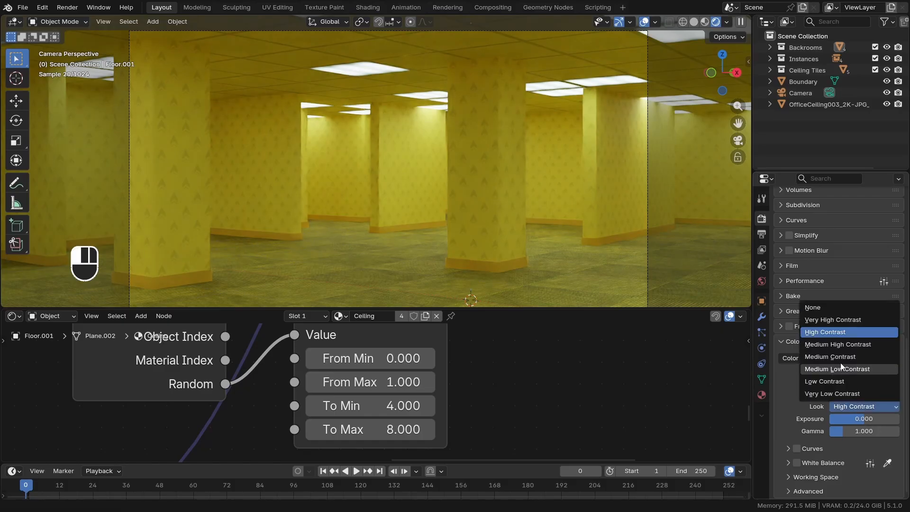
click(849, 342)
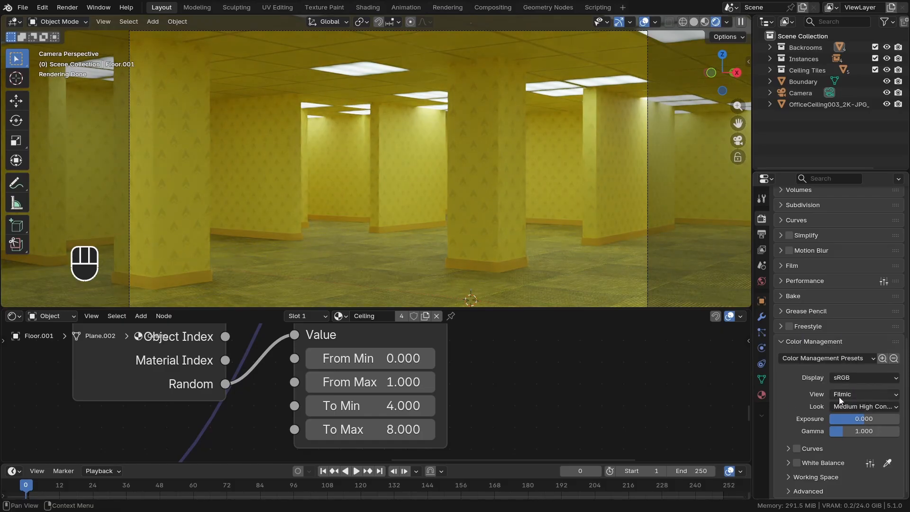
Try the AgX view transform, then switch the View back to Filmic
click(840, 394)
click(829, 331)
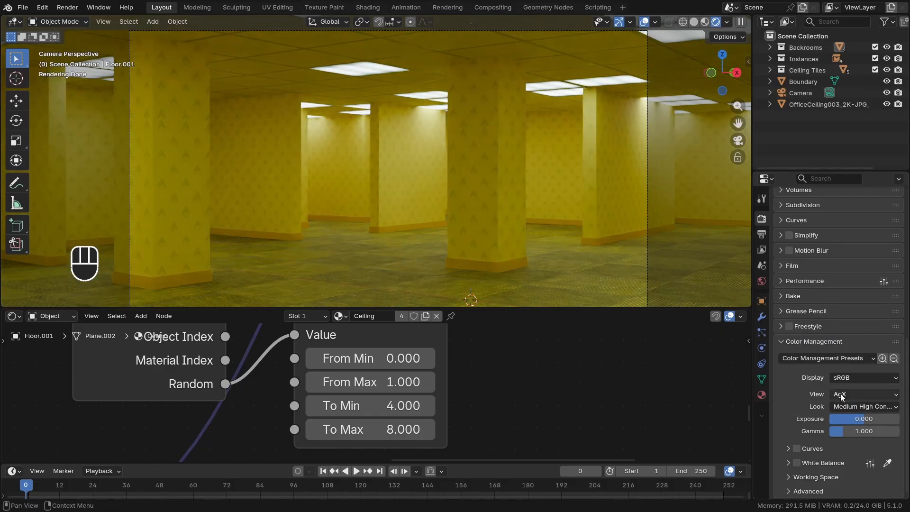
click(842, 396)
click(828, 345)
Close the shader node area so the 3D viewport fills the space above the timeline
drag(513, 309, 512, 374)
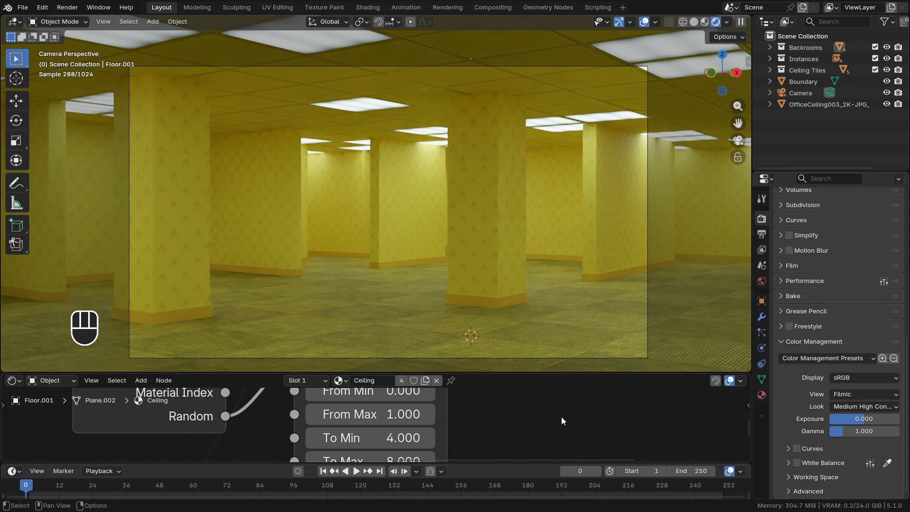
drag(2, 370, 10, 407)
scroll(455, 327, up, 1)
shift+middle_drag(462, 318, 448, 332)
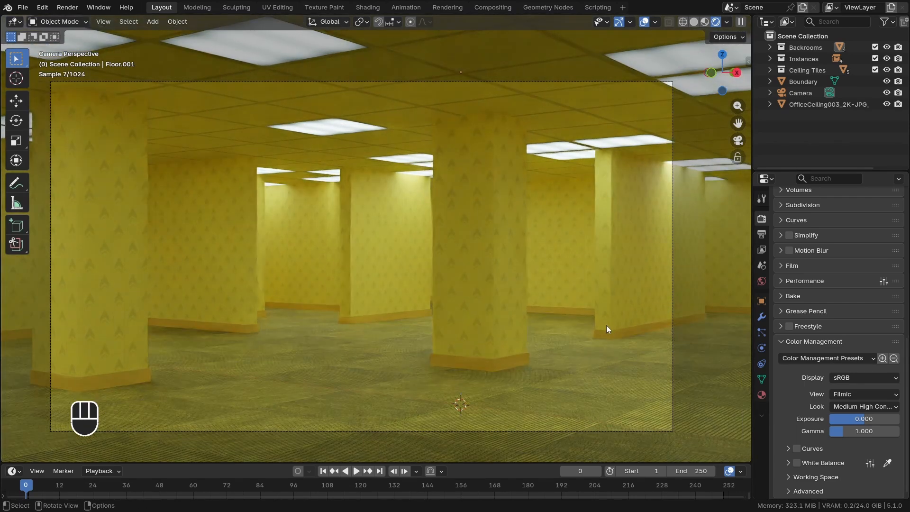
Select the camera and set its focal length to 25 mm
click(672, 295)
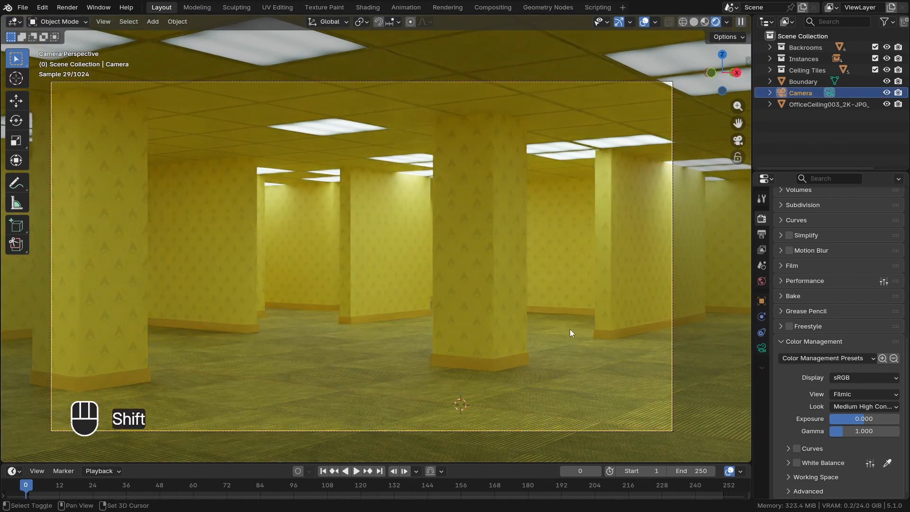
shift+middle_drag(569, 329, 580, 316)
click(762, 347)
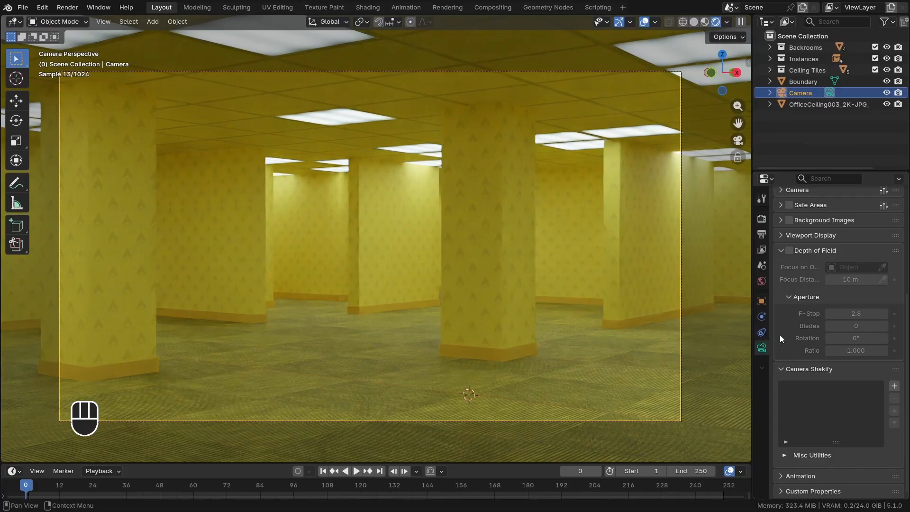
scroll(789, 327, up, 5)
click(841, 268)
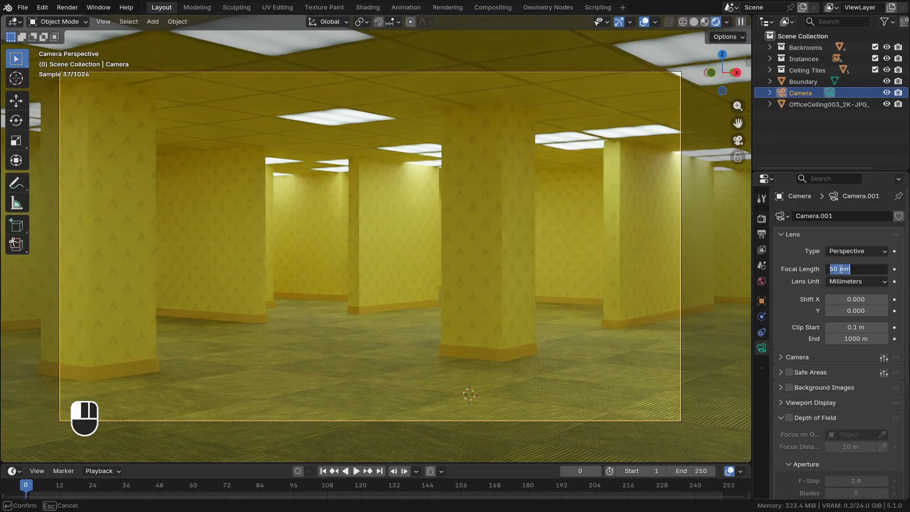
text(25)
key(Return)
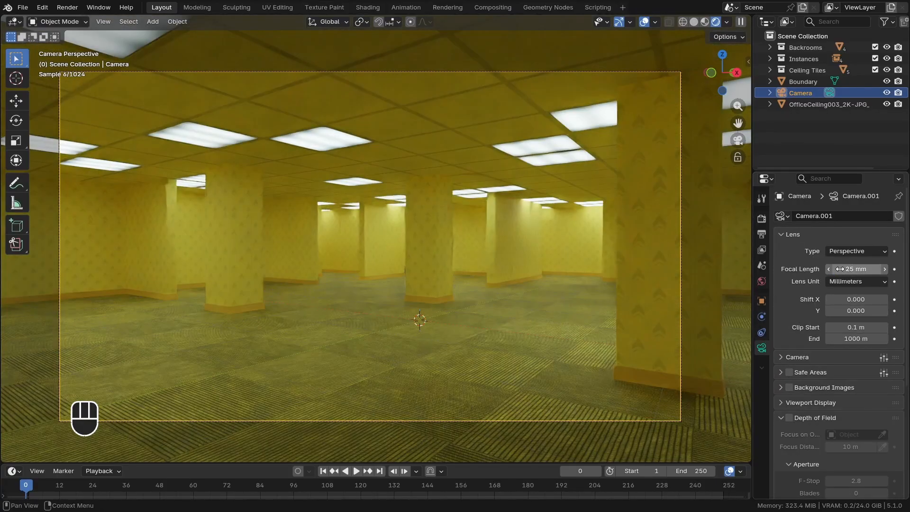
Preview the wider lens by walking briefly around the maze in camera view
shift+middle_drag(367, 258, 433, 296)
key(shift+f)
key(d)
key(w)
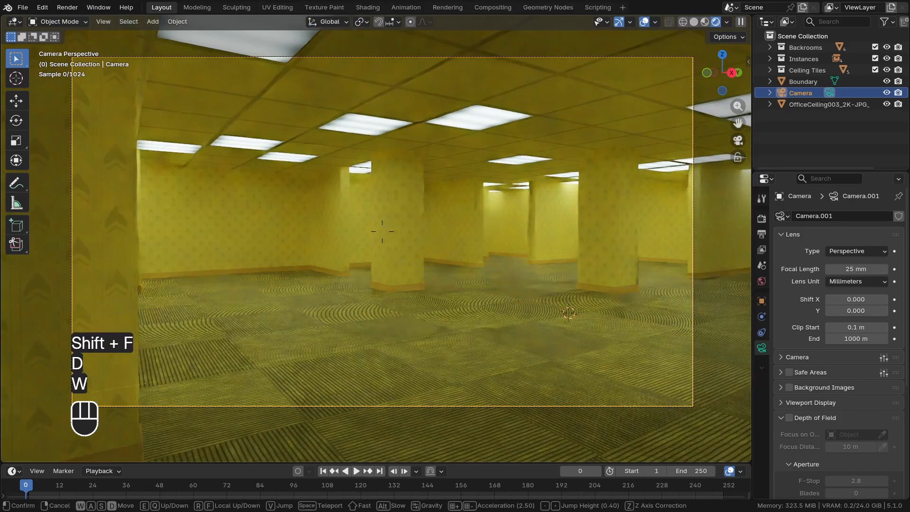
key(w)
key(a)
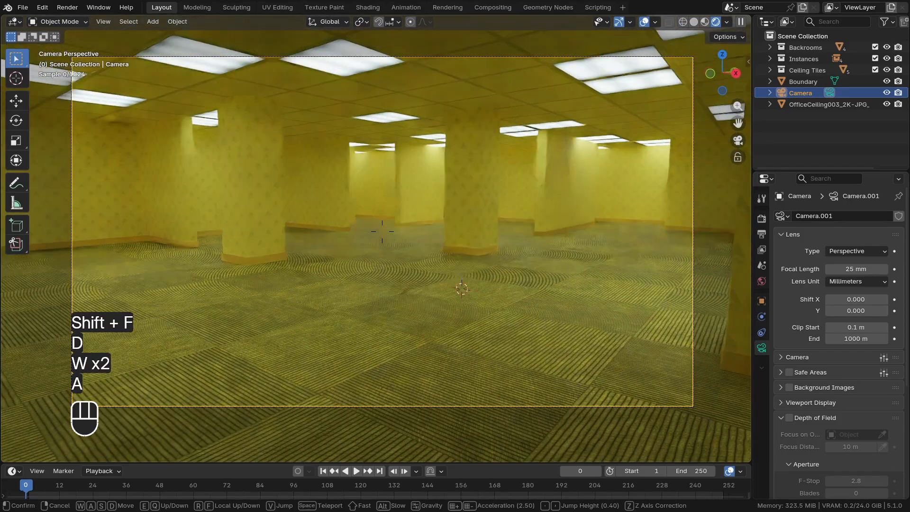
click(484, 283)
scroll(408, 269, up, 2)
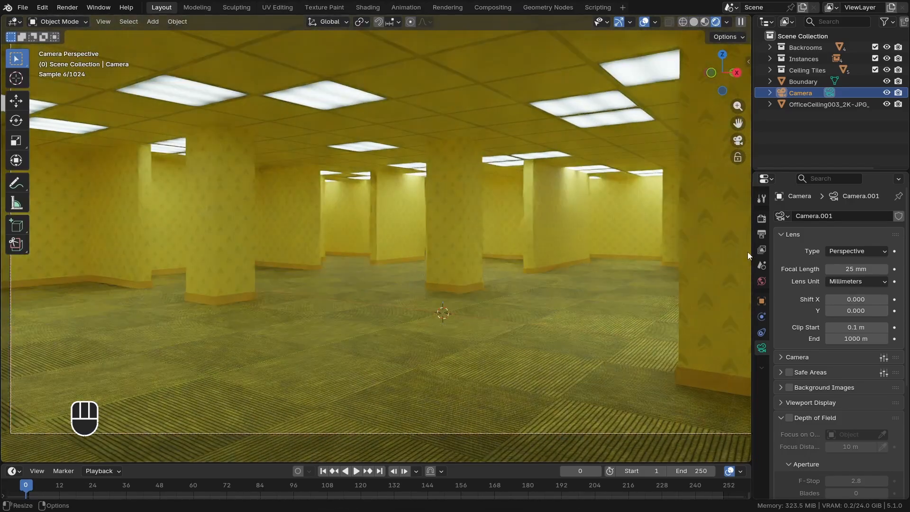
Change the camera's lens type to Panoramic and set its fisheye Lens value to 15
click(837, 254)
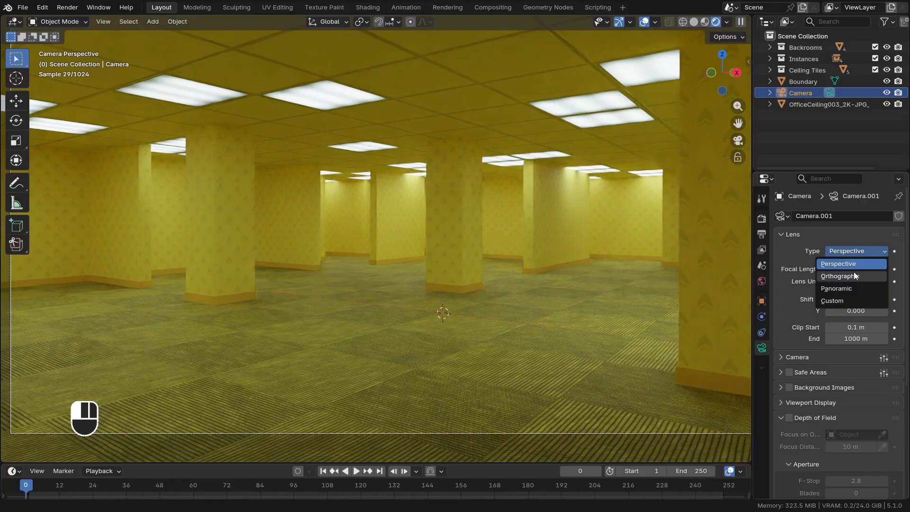
click(836, 288)
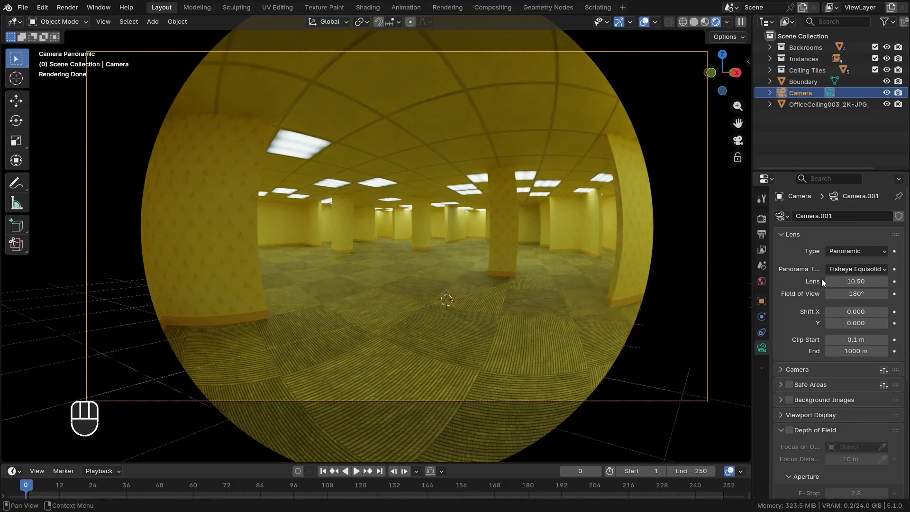
drag(846, 281, 876, 281)
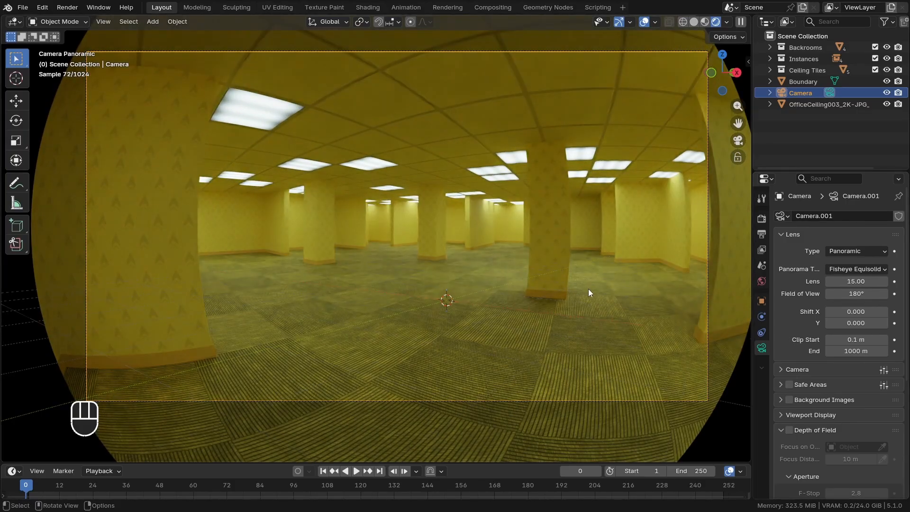
Walk the panoramic camera through the maze to a new viewpoint facing another row of pillars and openings
key(shift+f)
key(w)
key(d)
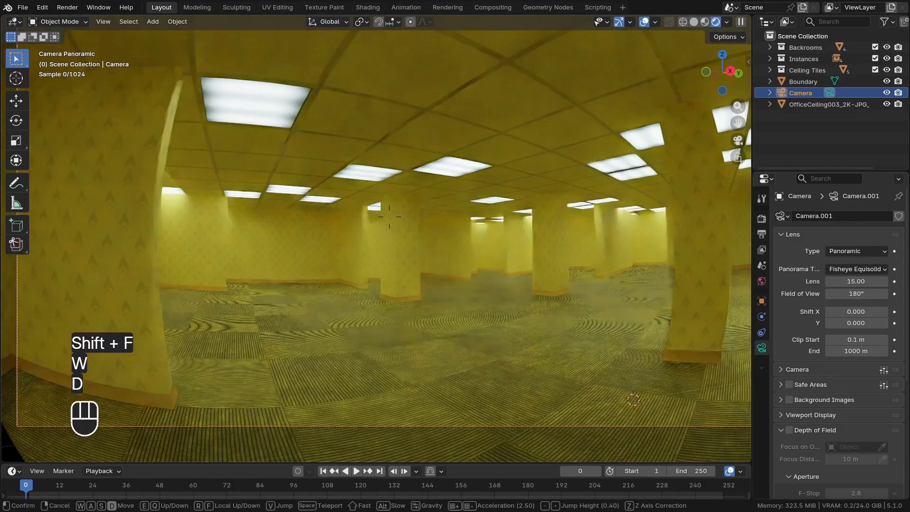
key(w)
key(d)
key(w)
key(a)
key(w)
key(d)
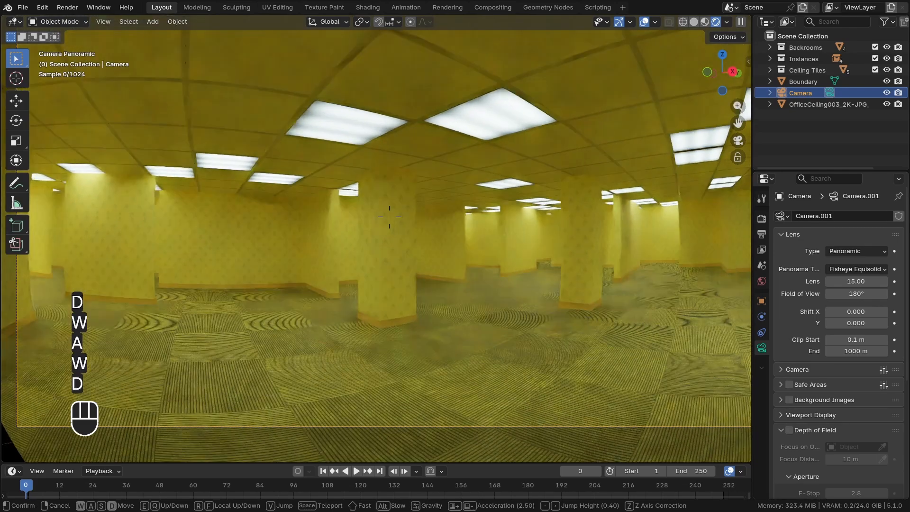
key(q)
key(d)
key(d)
key(s)
key(e)
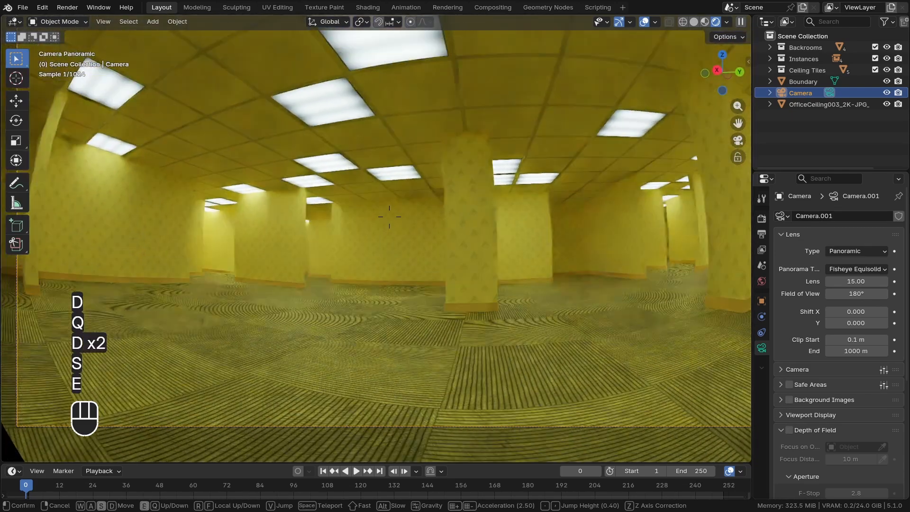
click(454, 309)
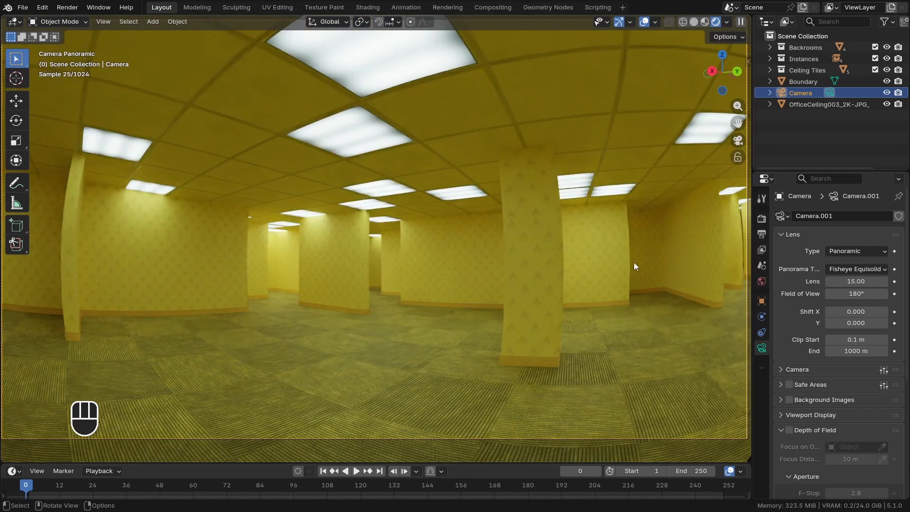
Set the panoramic camera's Lens value to 25
mouse_move(856, 281)
mouse_down()
mouse_move(837, 281)
mouse_move(856, 282)
mouse_up()
click(852, 282)
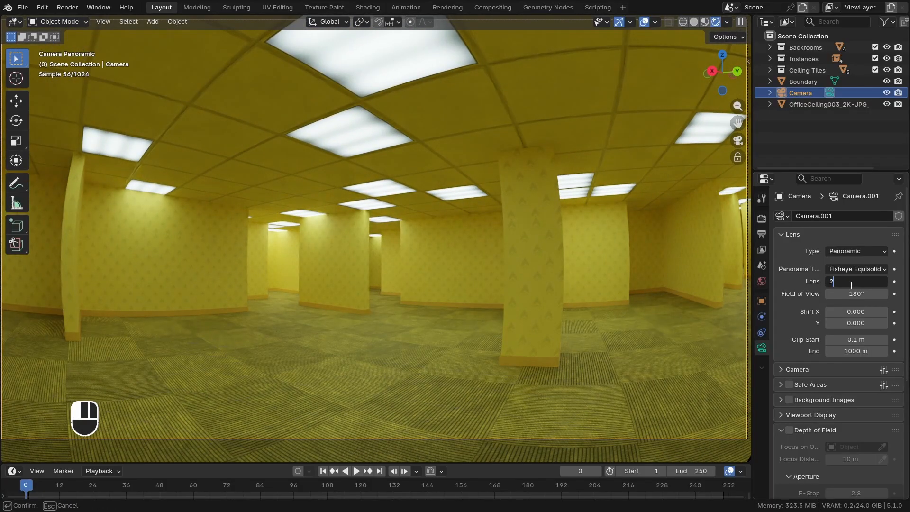
key(Return)
Check the framing of the narrower fisheye lens with a short walk in camera view
scroll(529, 197, up, 2)
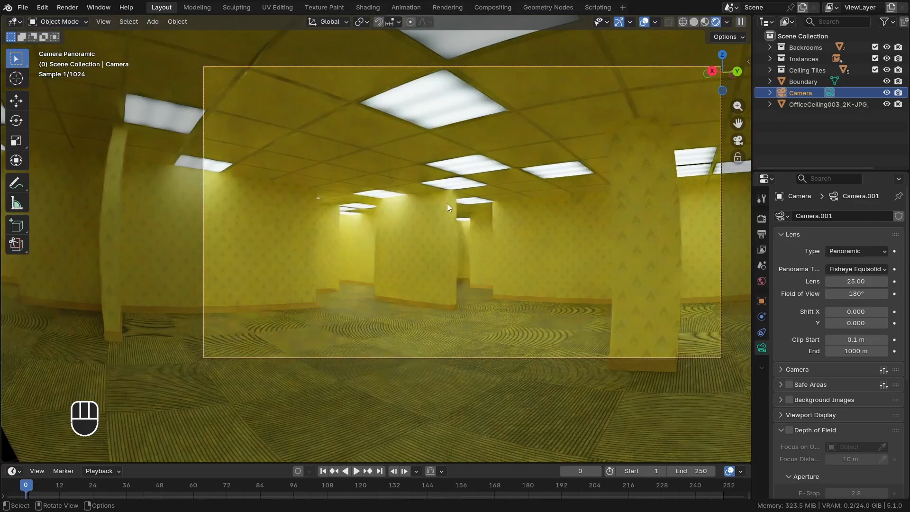
shift+middle_drag(474, 197, 397, 212)
scroll(398, 213, up, 1)
scroll(402, 215, down, 1)
key(shift+f)
key(d)
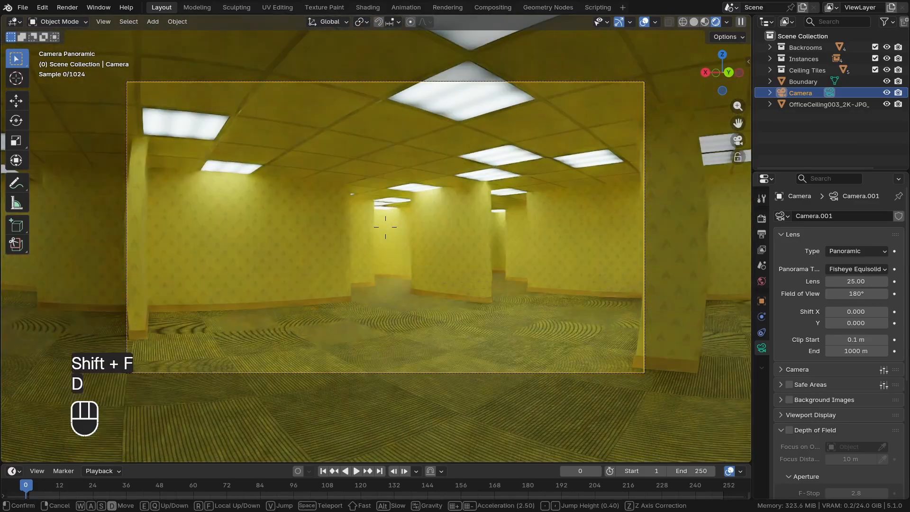
key(s)
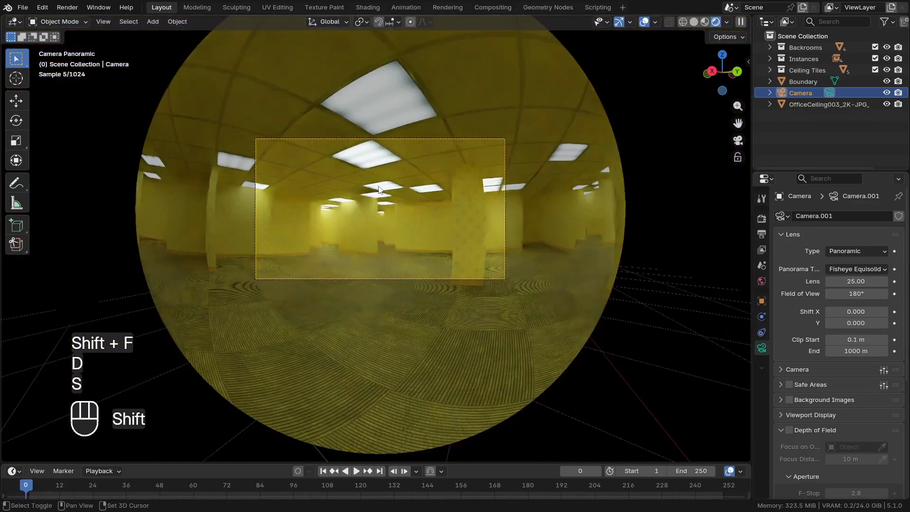
shift+middle_drag(378, 190, 379, 204)
Draw a render region around the camera frame so only the area inside it is rendered
scroll(390, 206, down, 1)
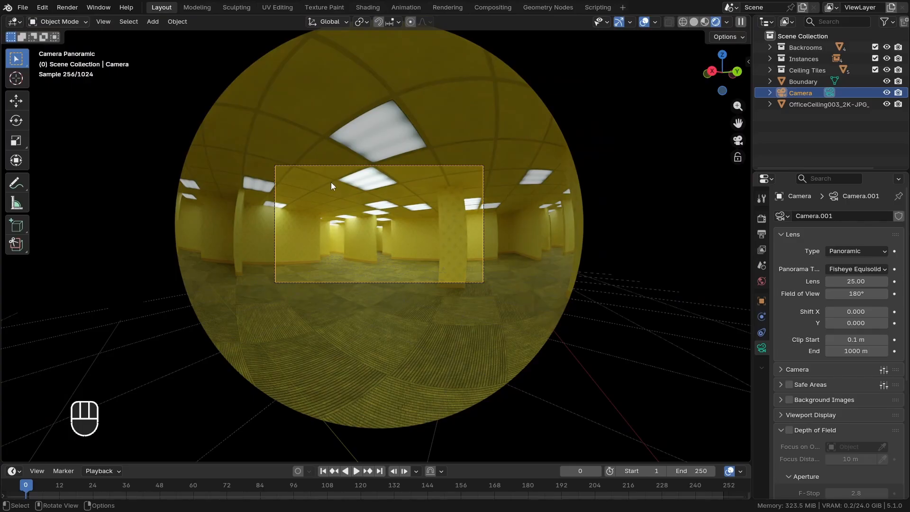
scroll(329, 156, up, 1)
scroll(329, 154, up, 1)
shift+middle_drag(306, 147, 272, 136)
scroll(308, 161, up, 1)
shift+middle_drag(311, 172, 286, 180)
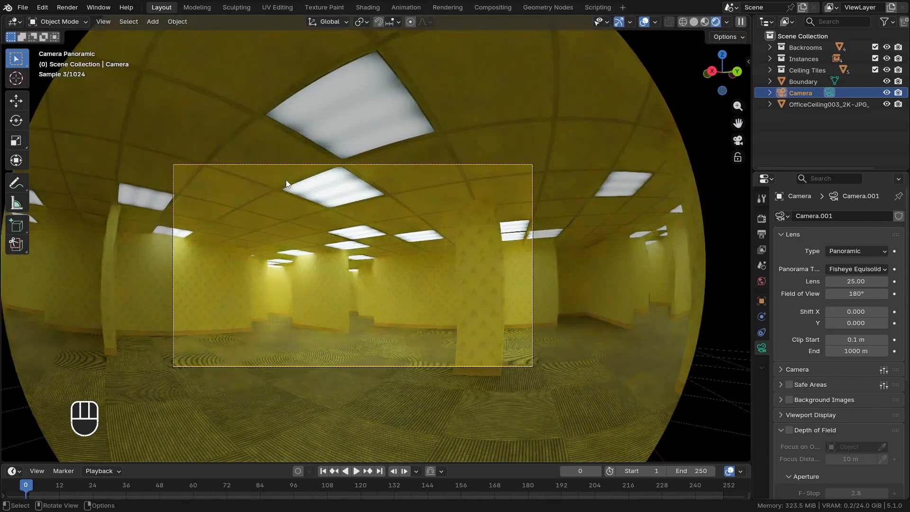
key(ctrl+b)
drag(152, 146, 316, 295)
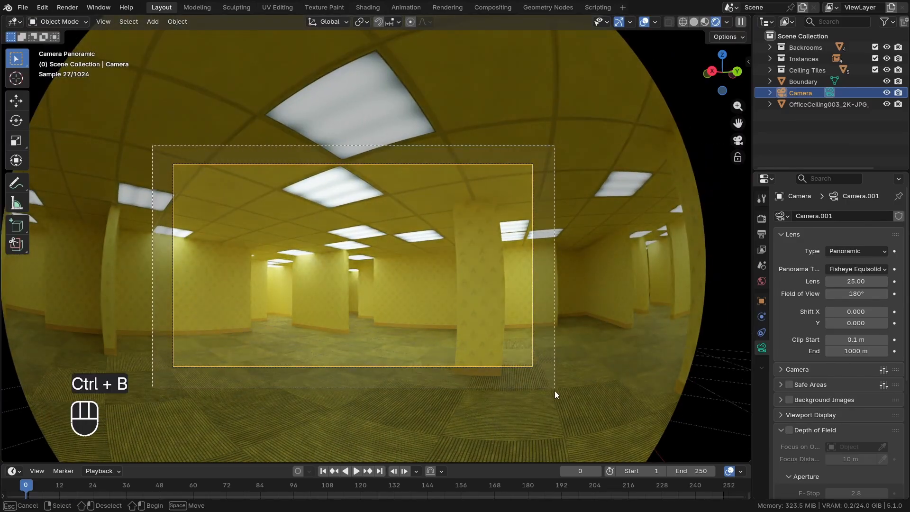
drag(554, 390, 555, 392)
Switch the viewport shading away from Rendered and back to refresh the camera view
shift+middle_drag(358, 331, 371, 319)
scroll(371, 318, up, 2)
mouse_move(295, 265)
shift+middle_down()
mouse_move(322, 266)
mouse_move(268, 275)
shift+middle_up()
scroll(314, 258, up, 2)
scroll(268, 275, down, 2)
key(z)
scroll(549, 303, down, 2)
scroll(416, 283, up, 2)
key(z)
shift+middle_drag(393, 240, 376, 242)
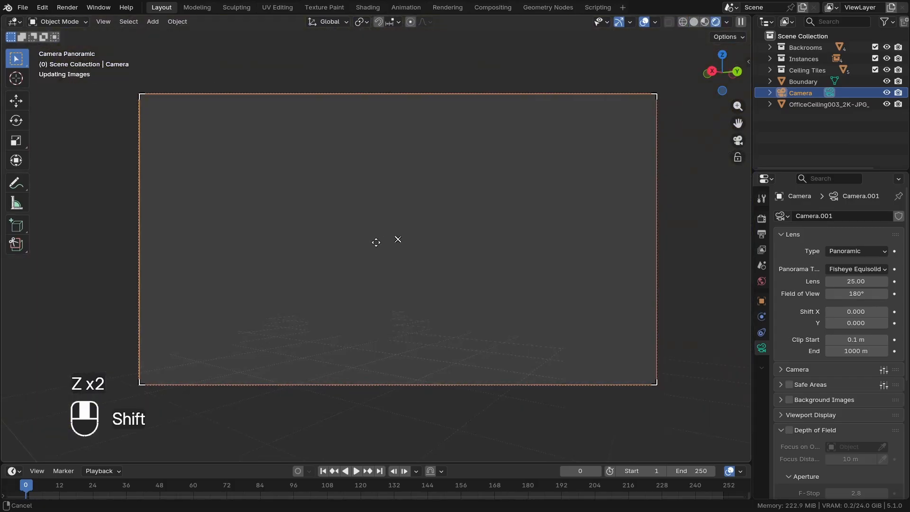
Walk through the maze in the fisheye camera view to inspect its rooms, corners and wall surfaces
key(shift+f)
key(s)
key(d)
key(w)
key(d)
key(w)
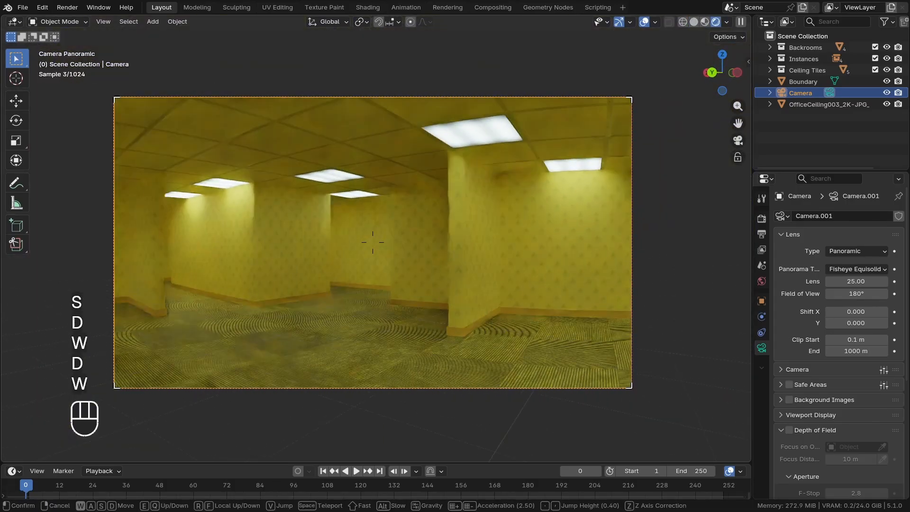
key(q)
key(d)
key(s)
key(d)
key(w)
key(e)
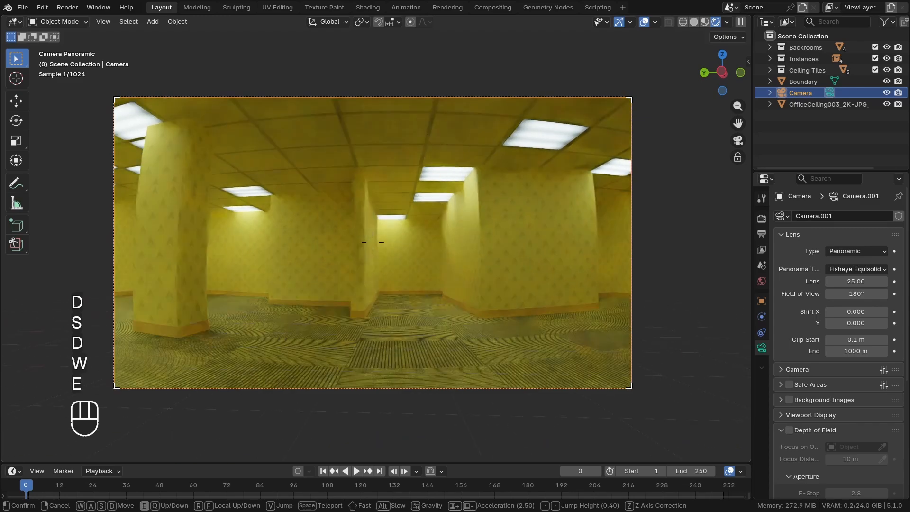
key(a)
key(a)
key(a)
key(a)
key(s)
key(q)
key(d)
key(d)
key(a)
key(a)
key(a)
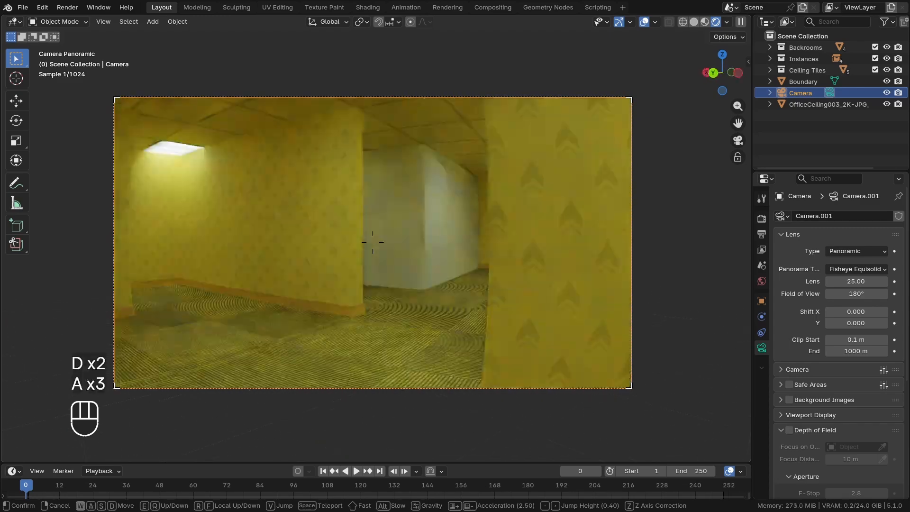
key(d)
key(d)
key(w)
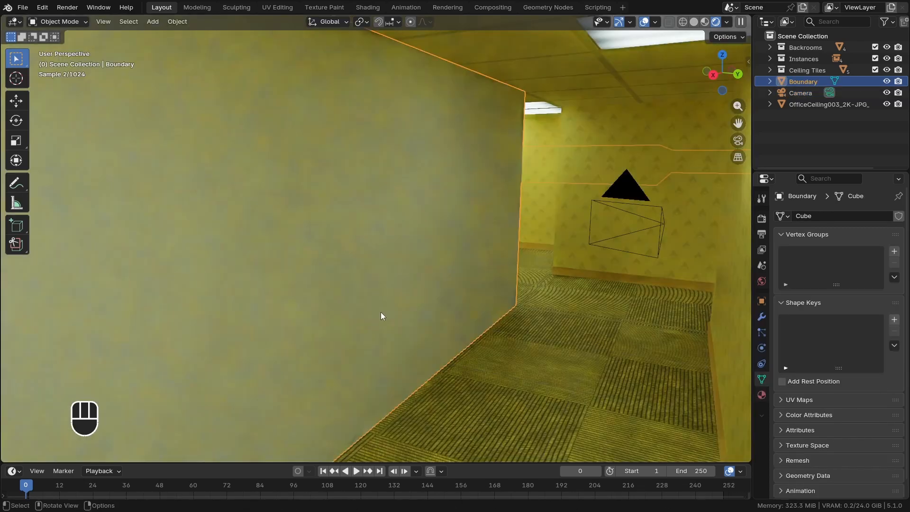
Open a Shader Editor below the viewport and assign the existing Walls material to the Boundary object
middle_drag(381, 312, 376, 313)
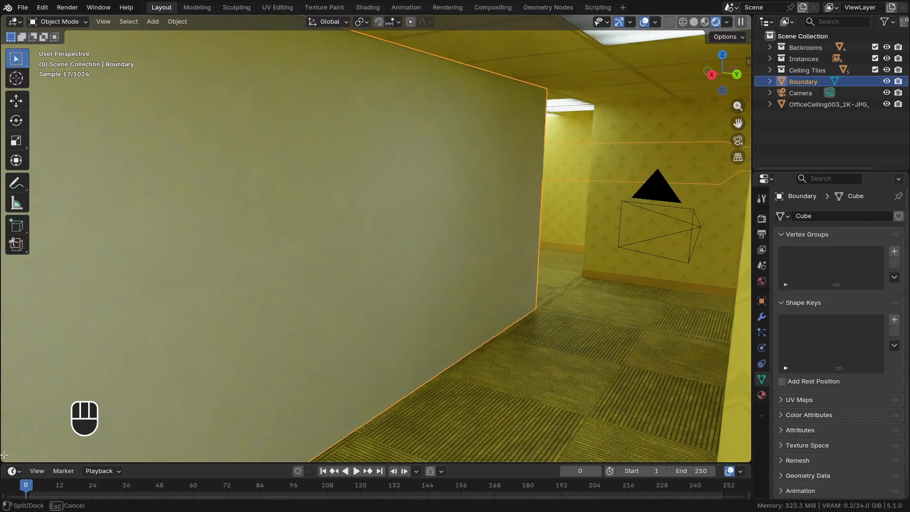
drag(4, 455, 4, 287)
click(14, 294)
click(42, 404)
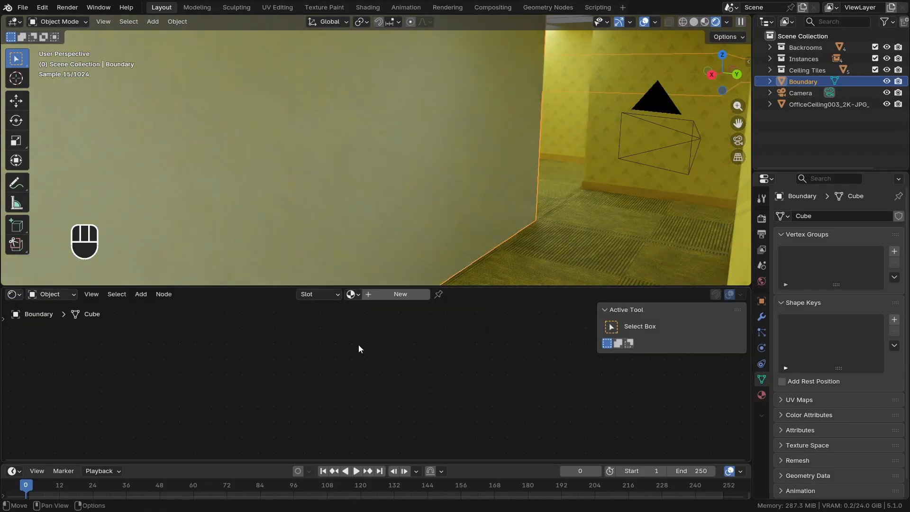
scroll(335, 228, down, 1)
click(351, 294)
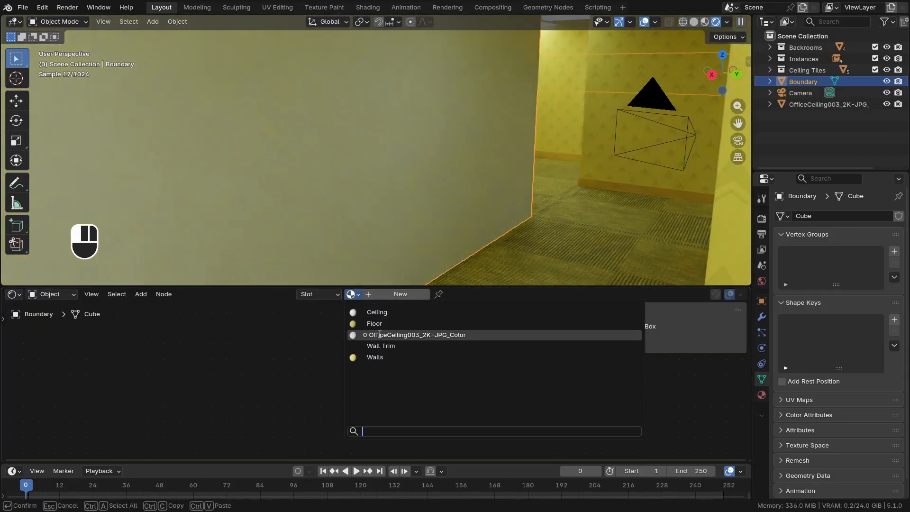
click(378, 361)
Unwrap all of the Boundary mesh's faces with Cube Projection
middle_drag(400, 253, 462, 218)
scroll(436, 227, down, 2)
key(Tab)
key(a)
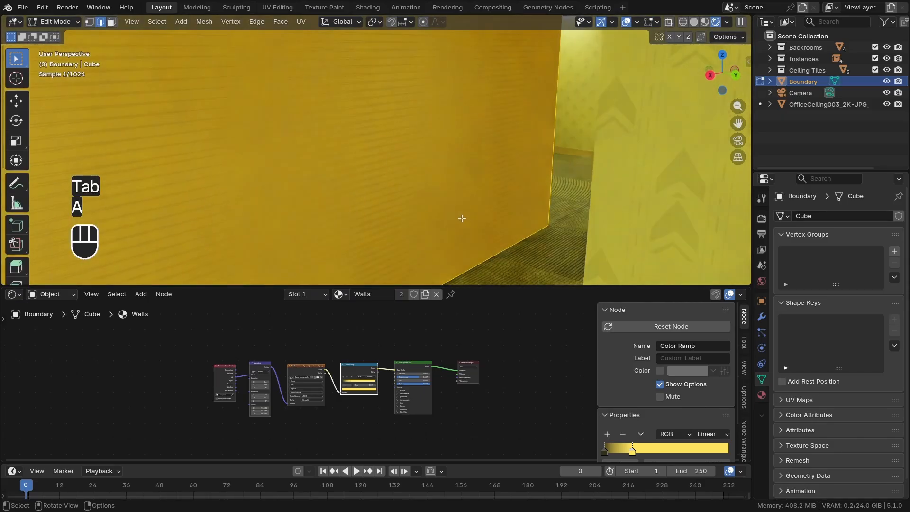
key(u)
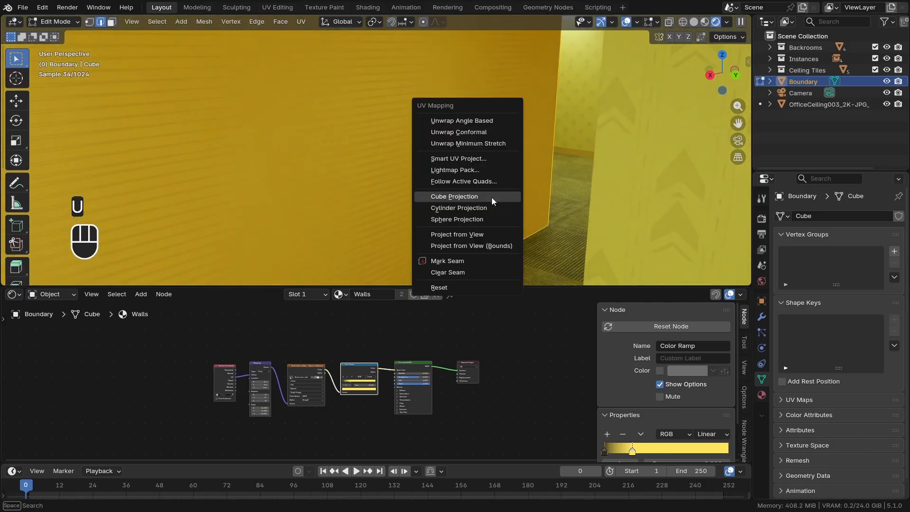
click(491, 197)
key(Tab)
middle_drag(465, 199, 416, 231)
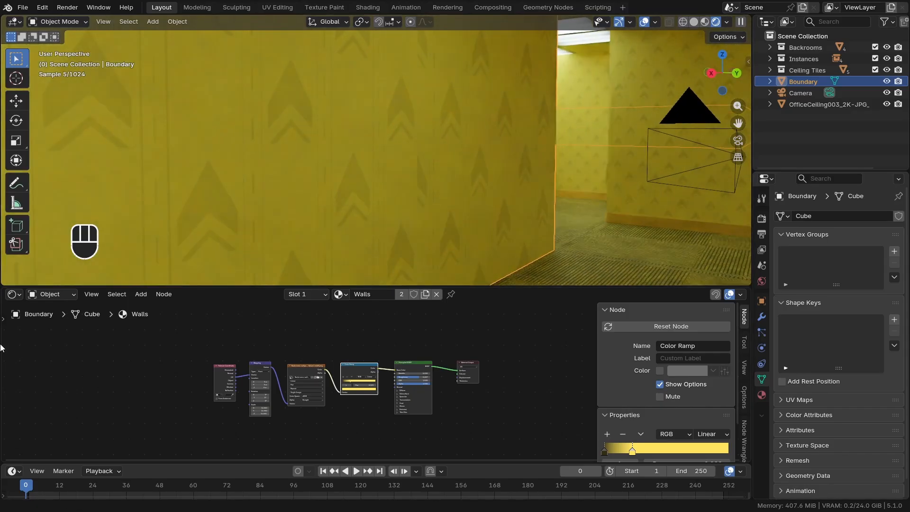
In a UV Editor, scale up all Boundary UVs to slightly more than the wallpaper image's width, and hide the viewport overlays
click(13, 294)
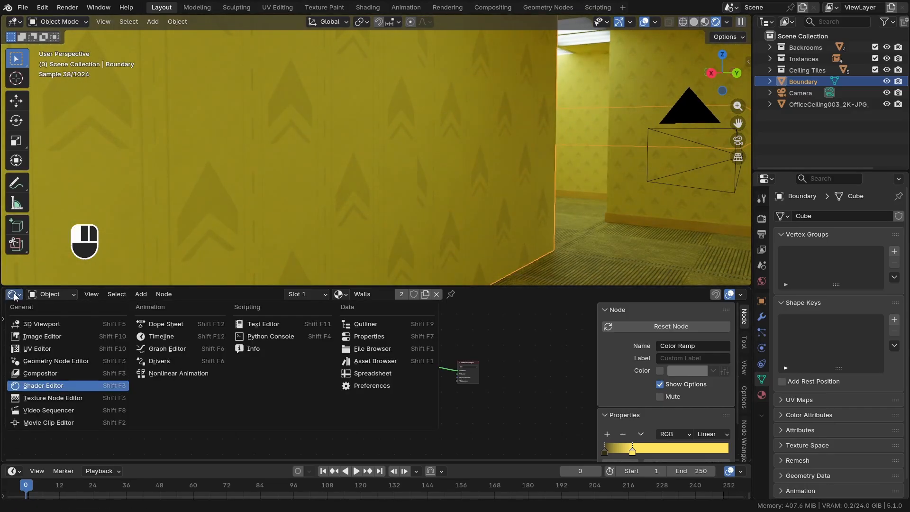
click(30, 349)
key(Tab)
key(a)
scroll(496, 383, down, 5)
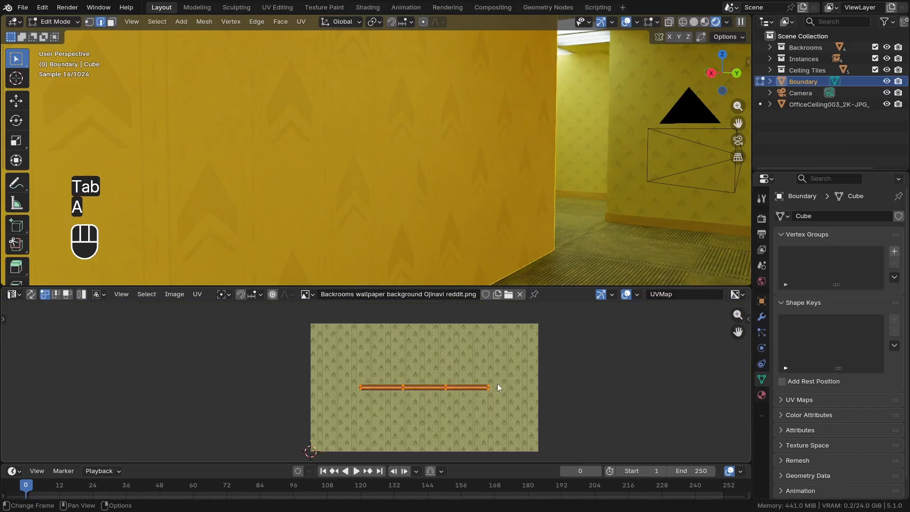
key(s)
click(576, 403)
key(shift+alt+z)
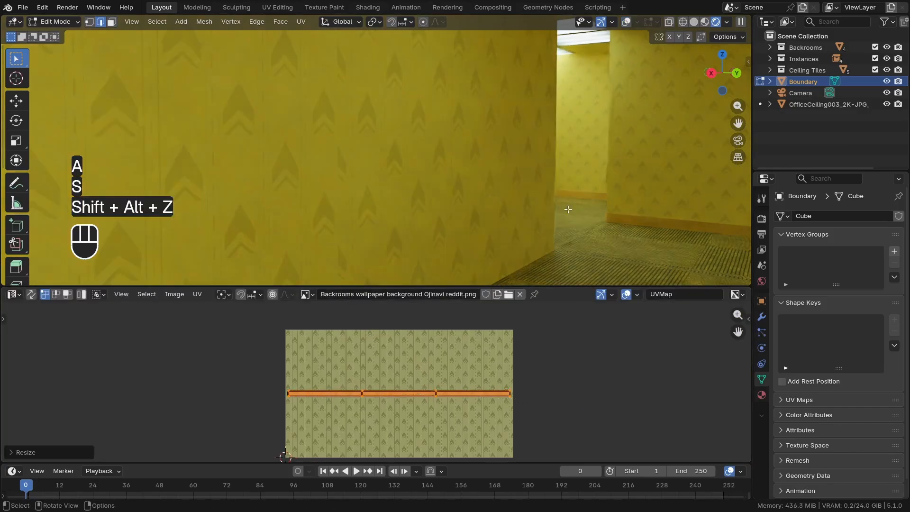
click(556, 401)
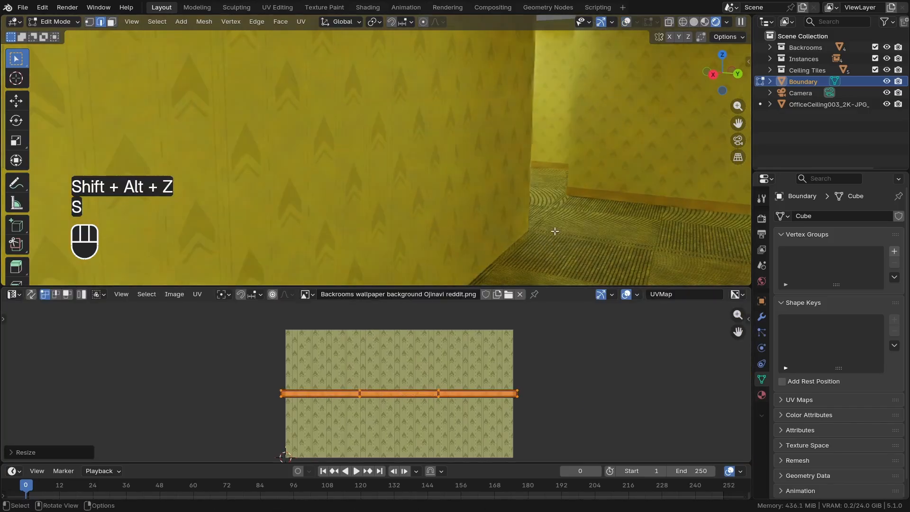